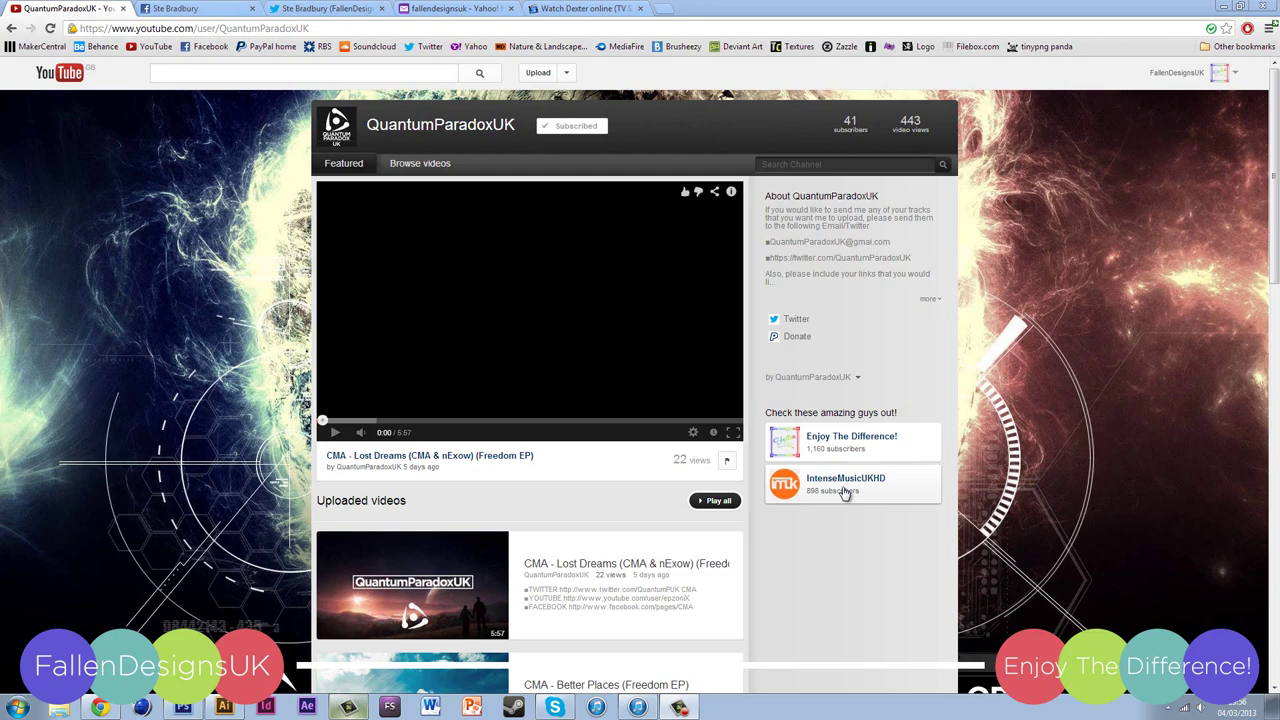
Step: Look over the QuantumParadoxUK channel page, including its background artwork and uploaded videos
scroll(1022, 486, down, 3)
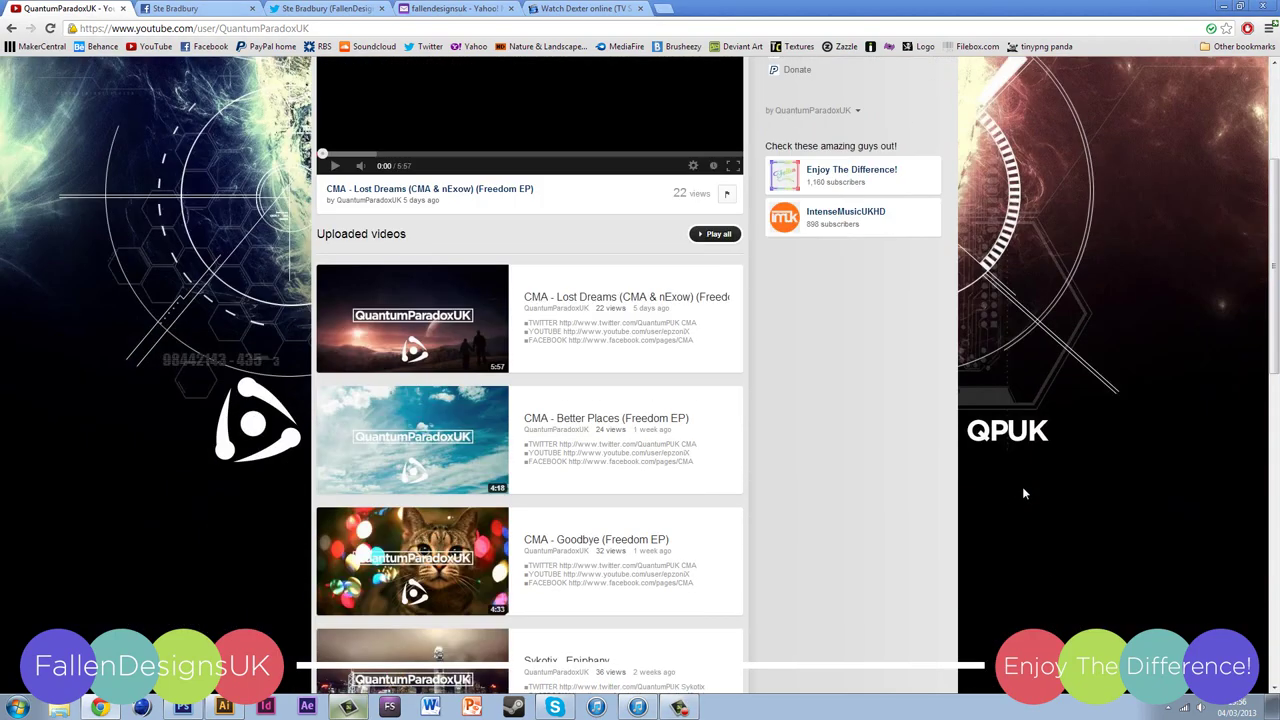
scroll(1012, 491, up, 3)
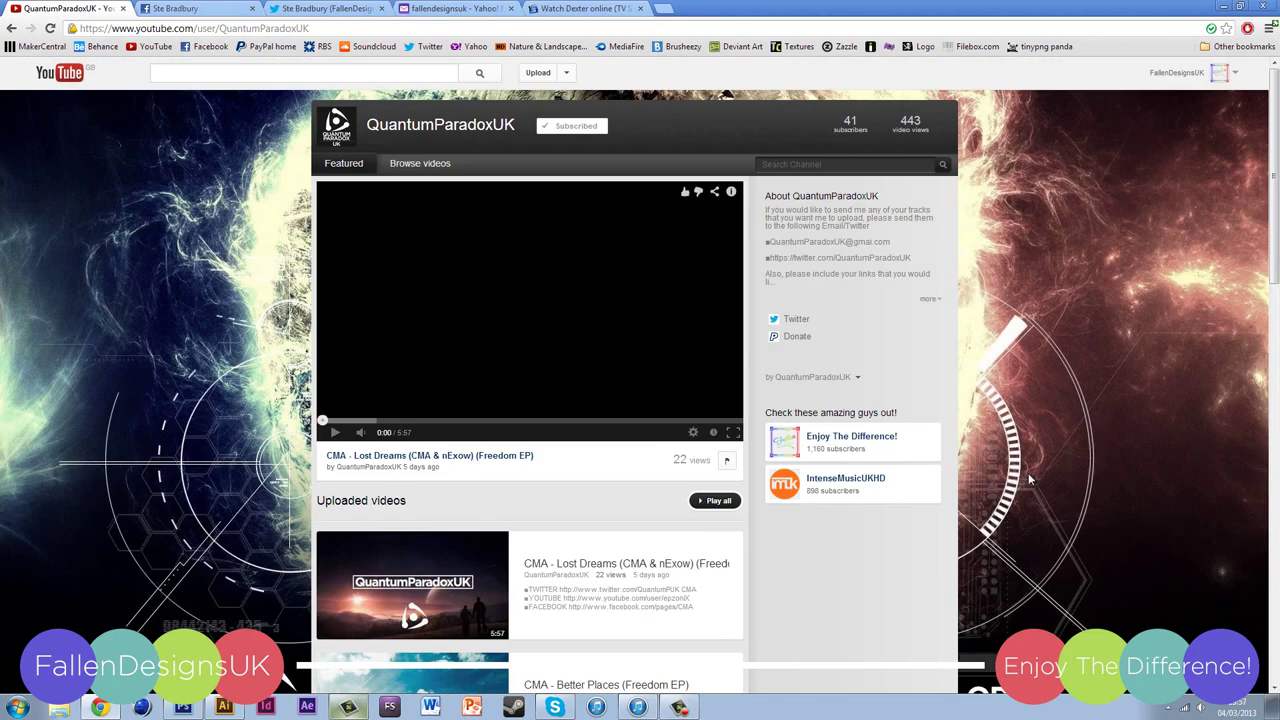
scroll(986, 386, down, 1)
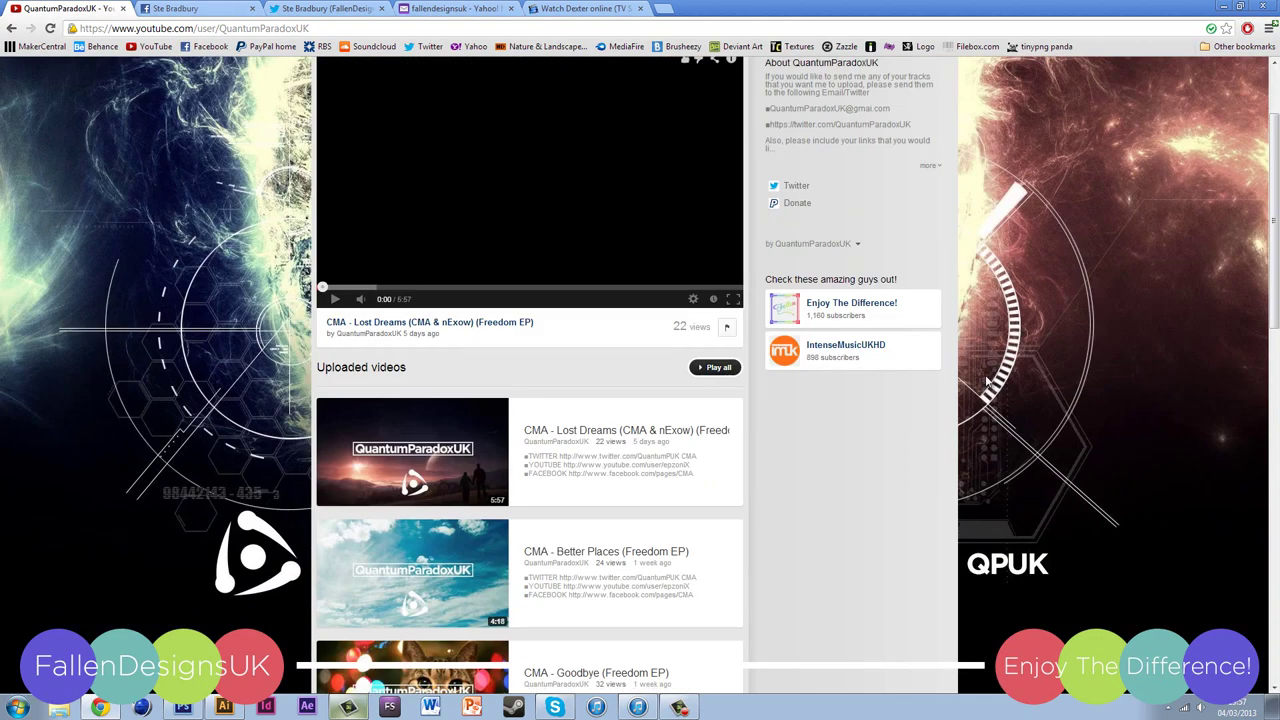
scroll(986, 380, up, 1)
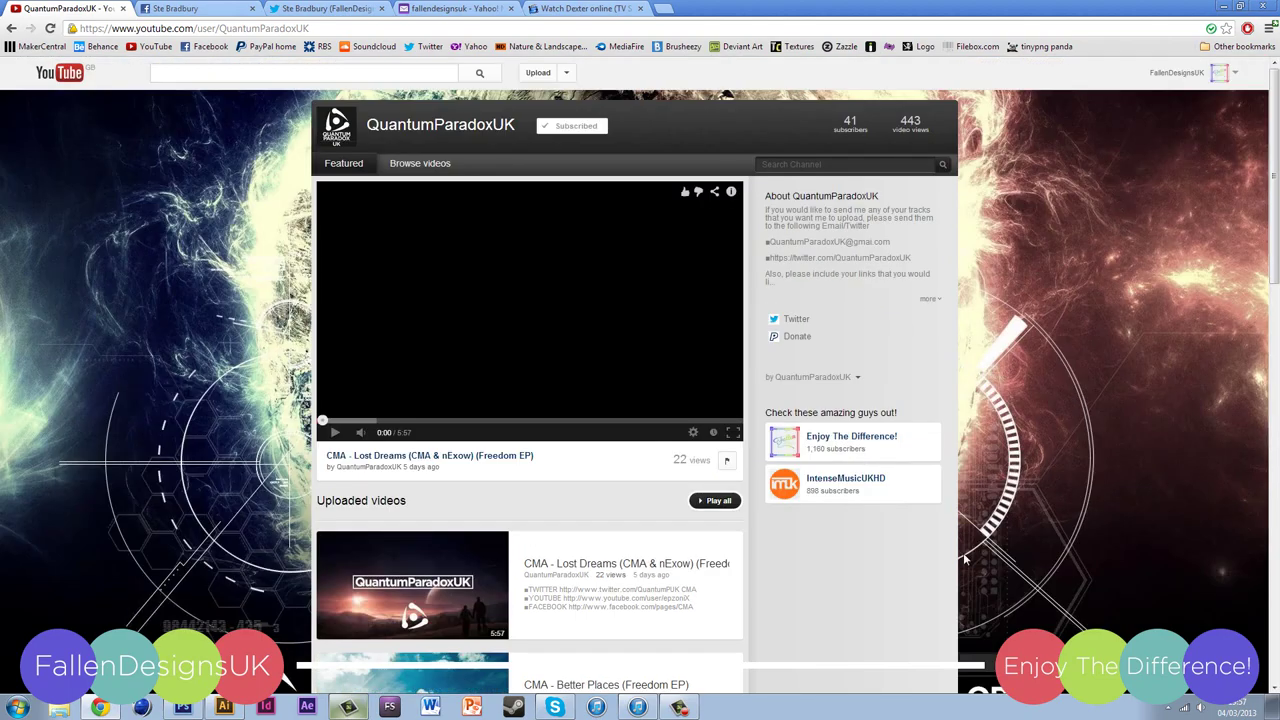
scroll(940, 585, down, 2)
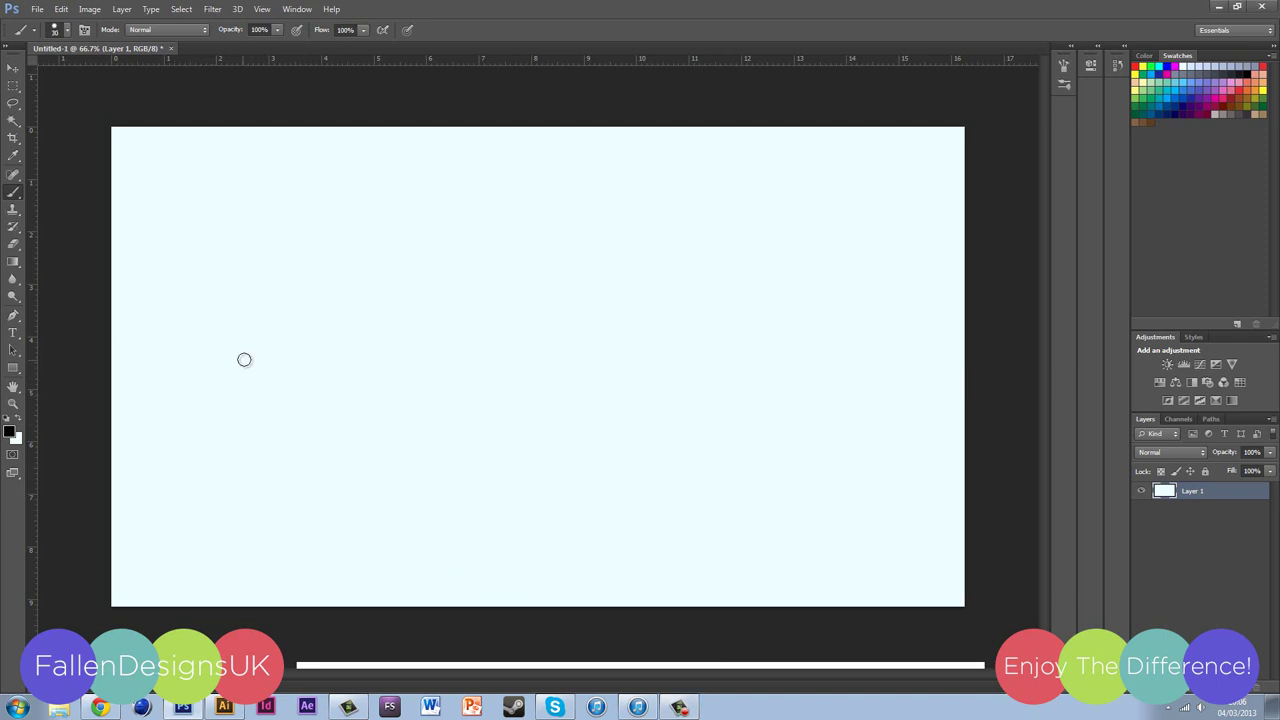
Step: Paint a black curve on Layer 1 from the canvas's left area down along its lower edge, and extend its upper end
mouse_move(243, 360)
mouse_down()
mouse_move(253, 490)
mouse_move(298, 560)
mouse_move(424, 613)
mouse_move(523, 608)
mouse_move(712, 550)
mouse_up()
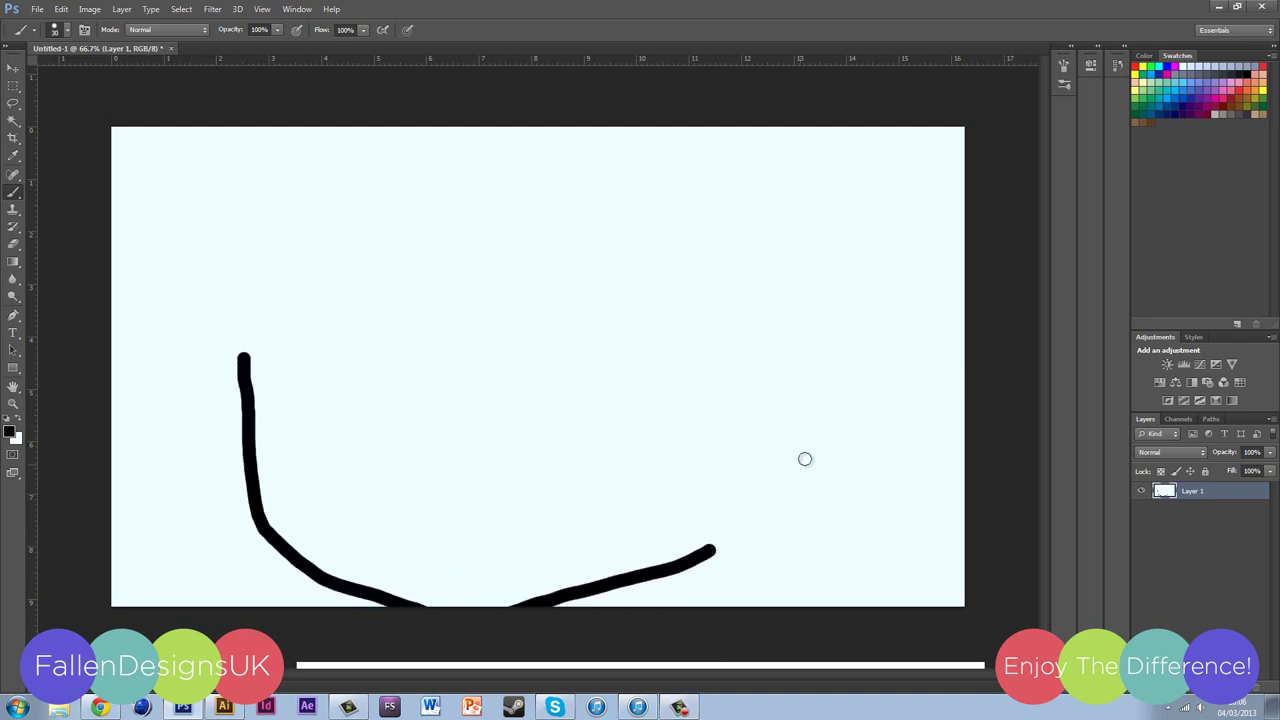
drag(243, 354, 232, 298)
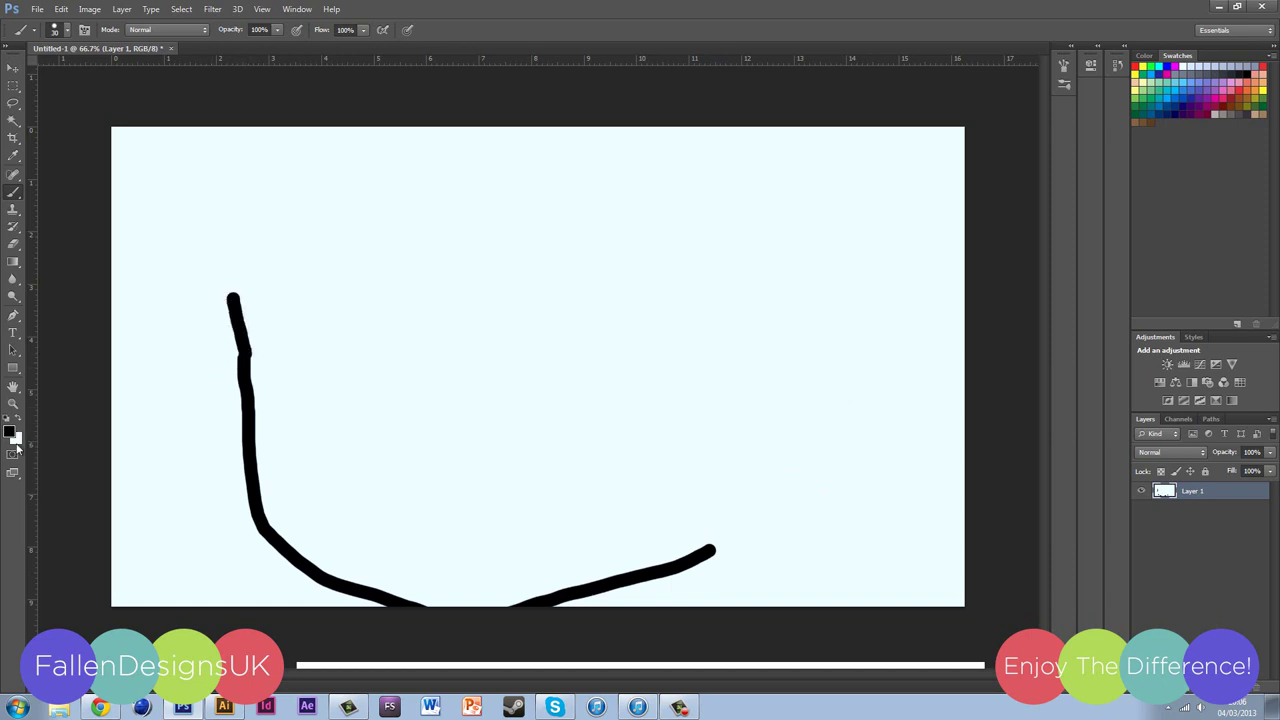
Step: Set the background colour to salmon ef9d6d and make it the foreground colour for the Brush tool
click(16, 440)
click(733, 91)
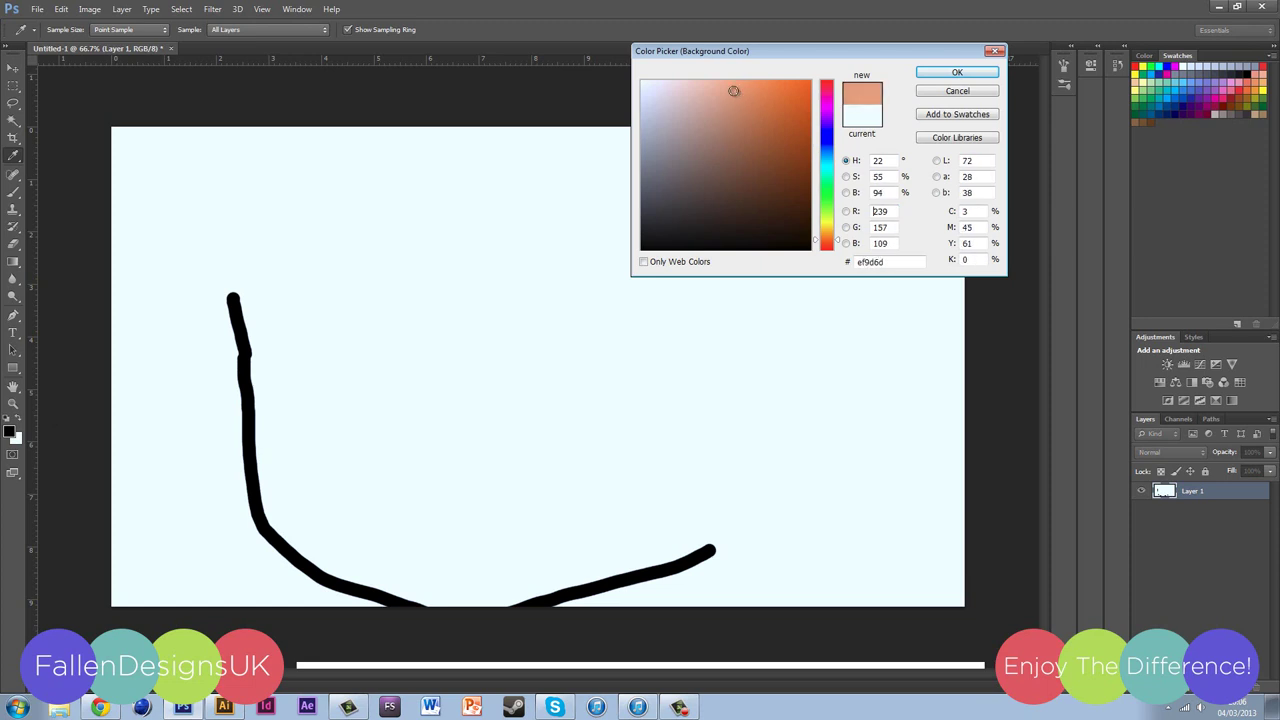
click(950, 75)
key(b)
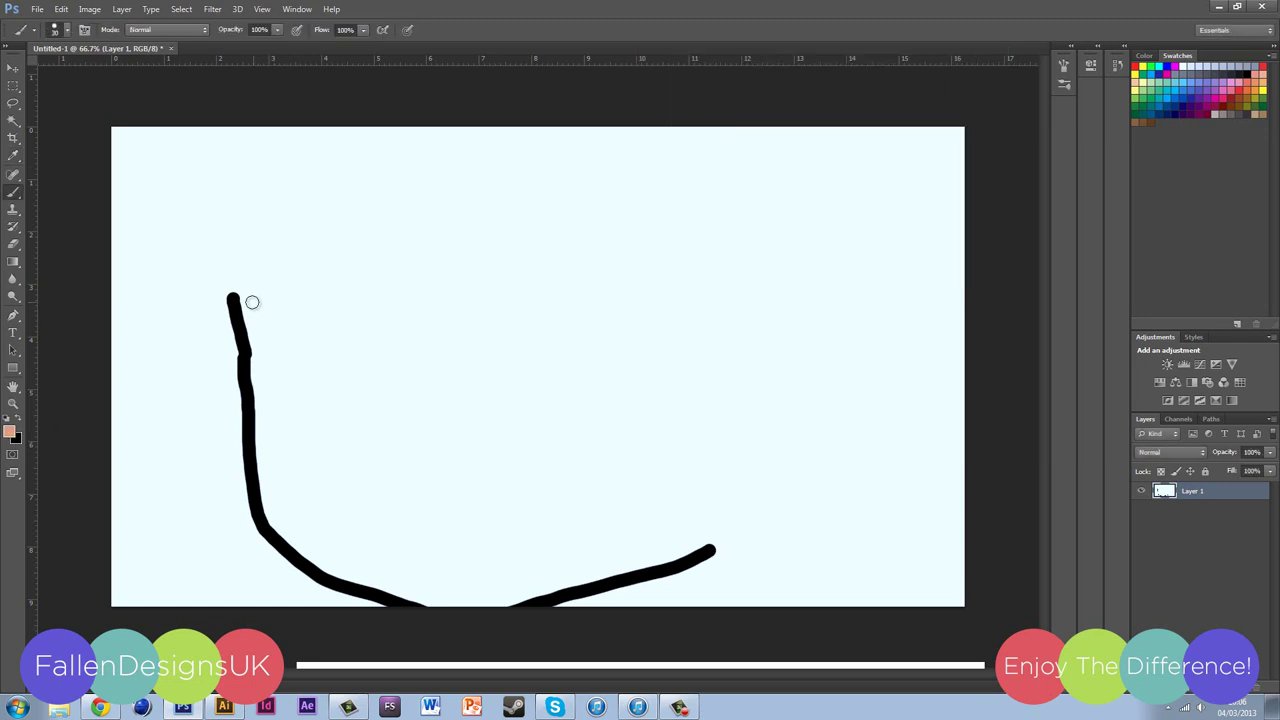
Step: Add a new layer with Multiply blending and paint two salmon strokes along the upper part of the black curve
key(ctrl+shift+alt+n)
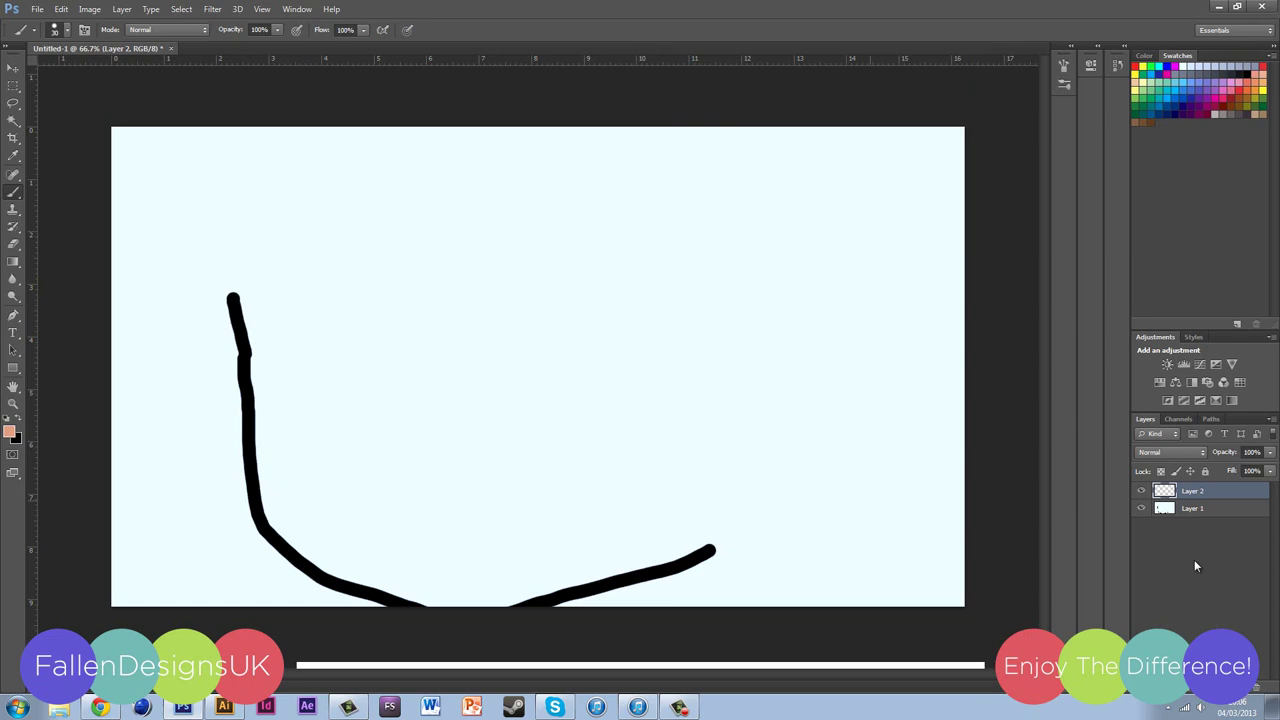
click(1188, 451)
click(1165, 154)
mouse_move(245, 297)
mouse_down()
mouse_move(250, 331)
mouse_move(247, 307)
mouse_move(261, 372)
mouse_move(249, 344)
mouse_move(223, 406)
mouse_up()
drag(252, 335, 260, 451)
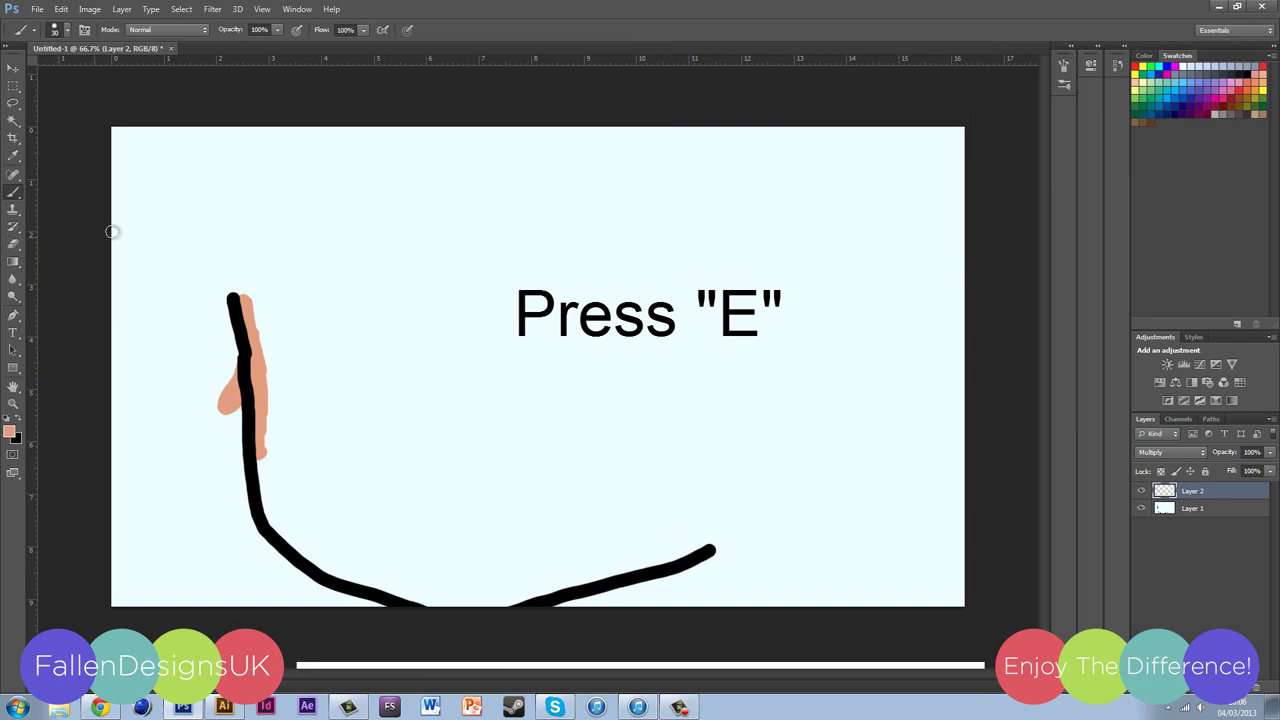
Step: Switch to the Eraser tool and reduce its brush size to 12 px
key(e)
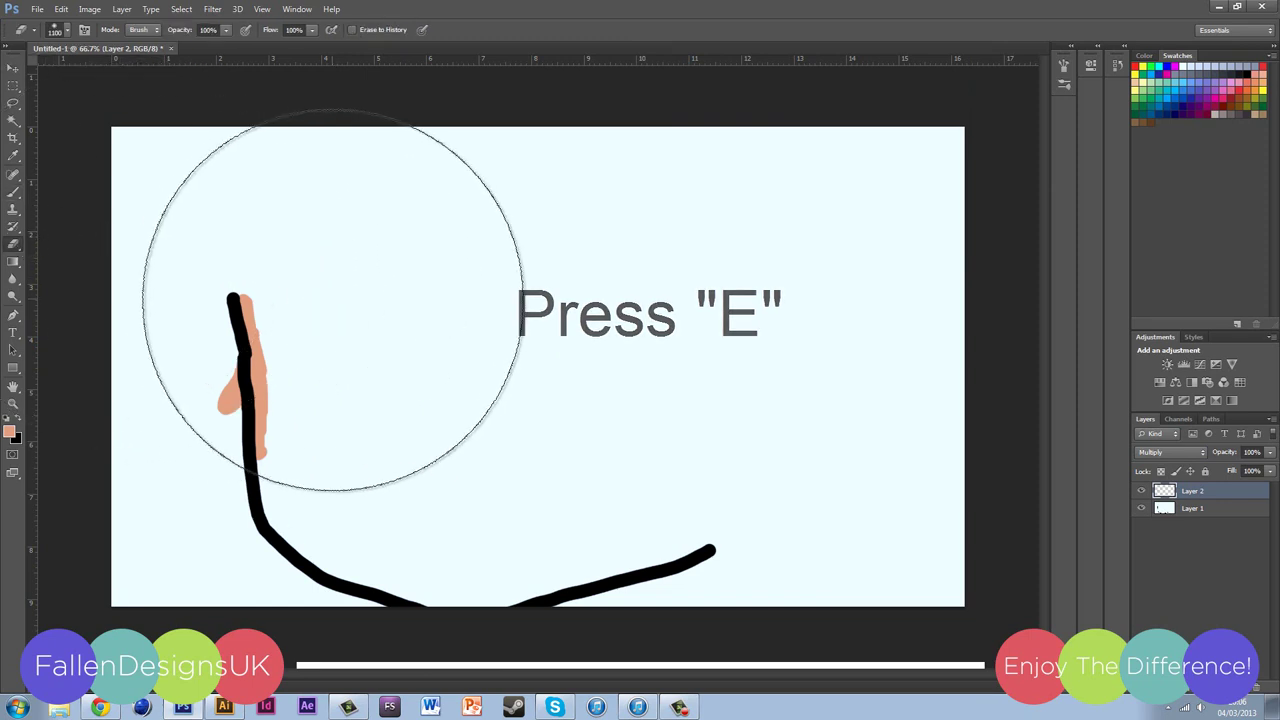
right_click(400, 294)
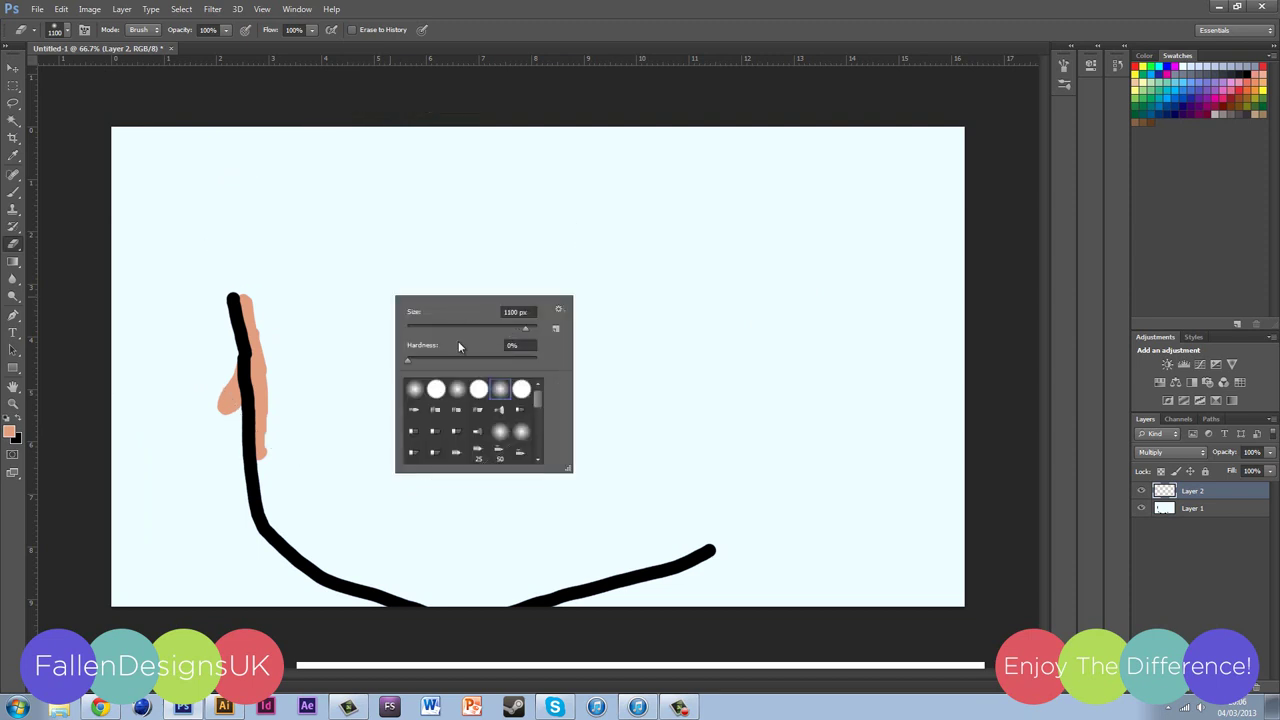
mouse_move(409, 362)
mouse_down()
mouse_move(560, 354)
mouse_move(434, 330)
mouse_up()
click(306, 313)
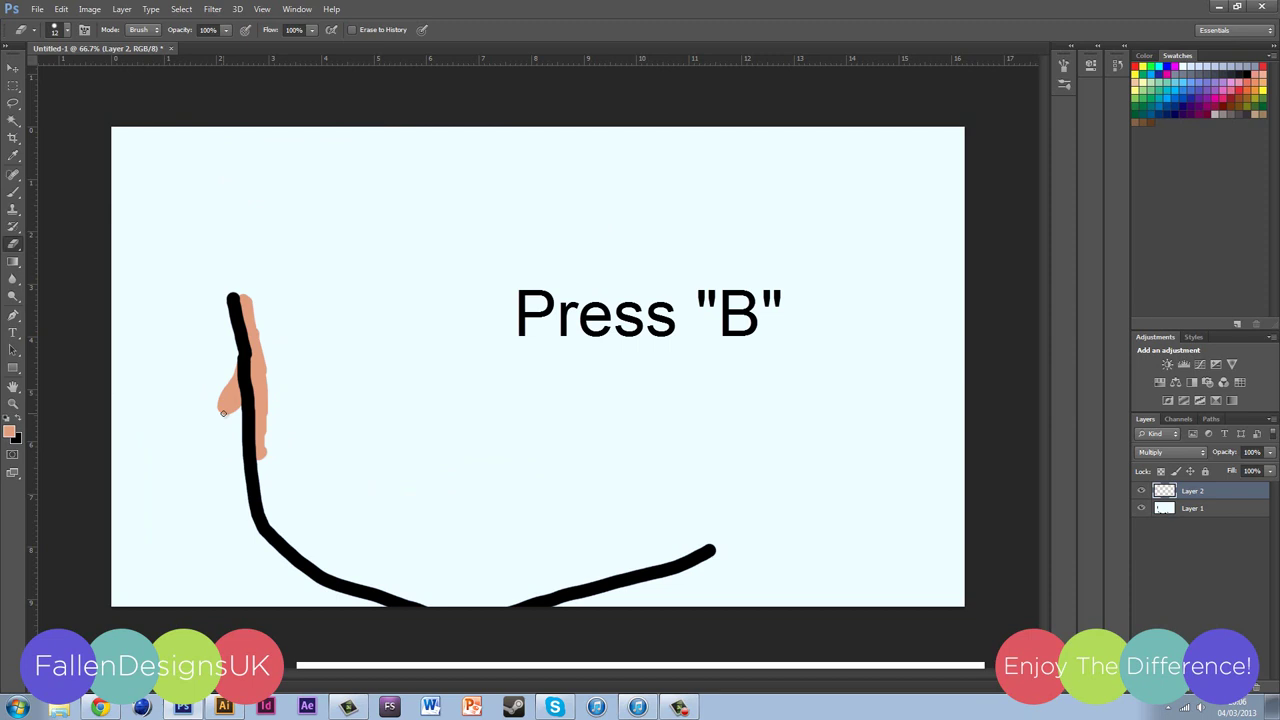
Step: Activate the Brush, Pen and Type tools one after another
key(b)
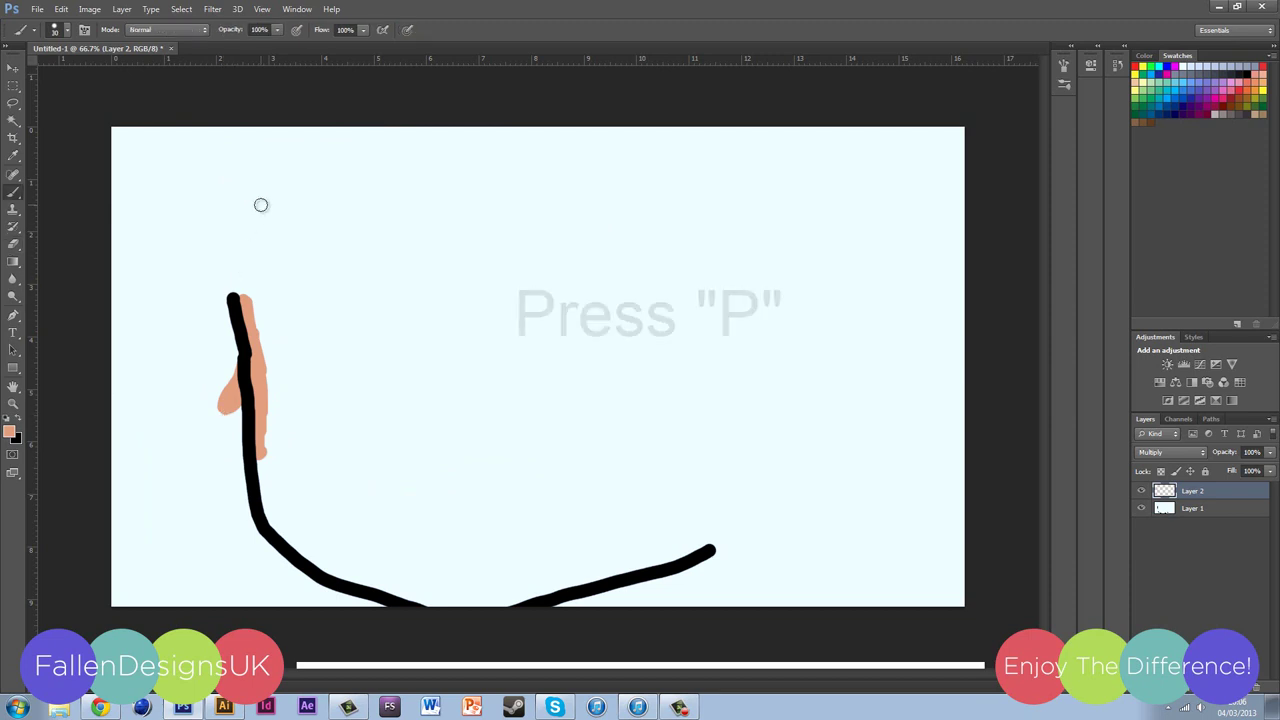
key(p)
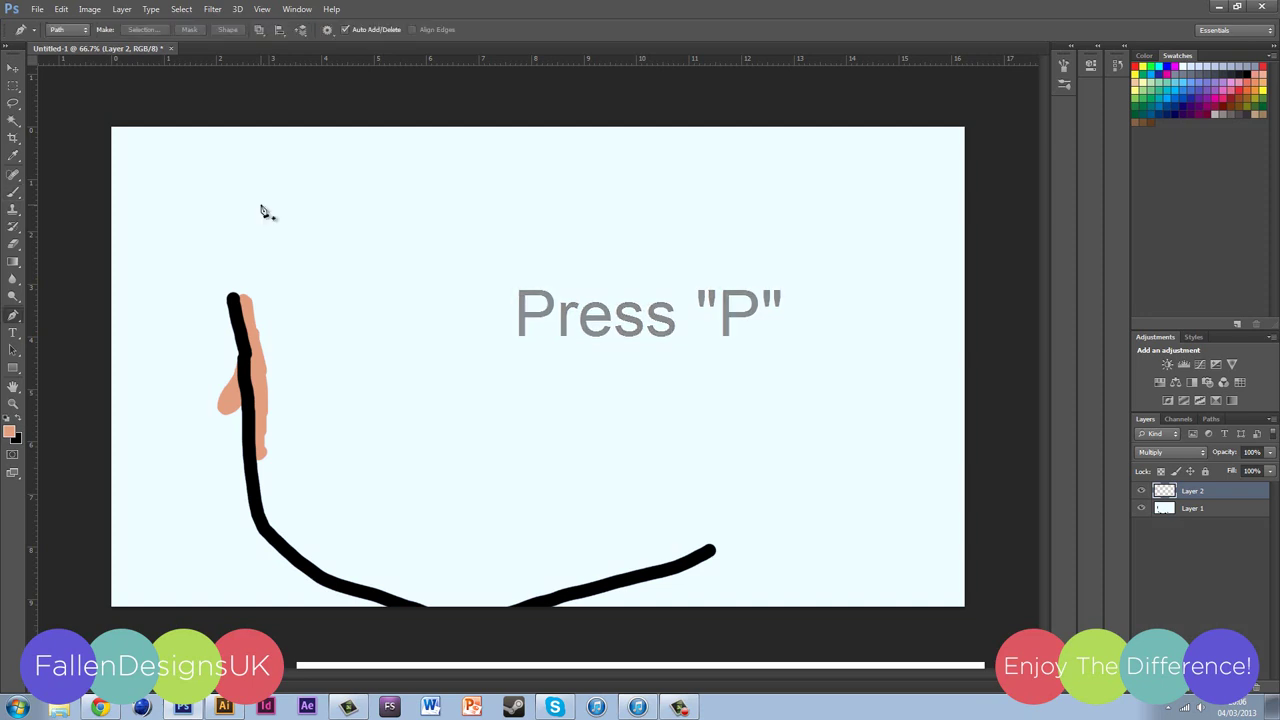
key(t)
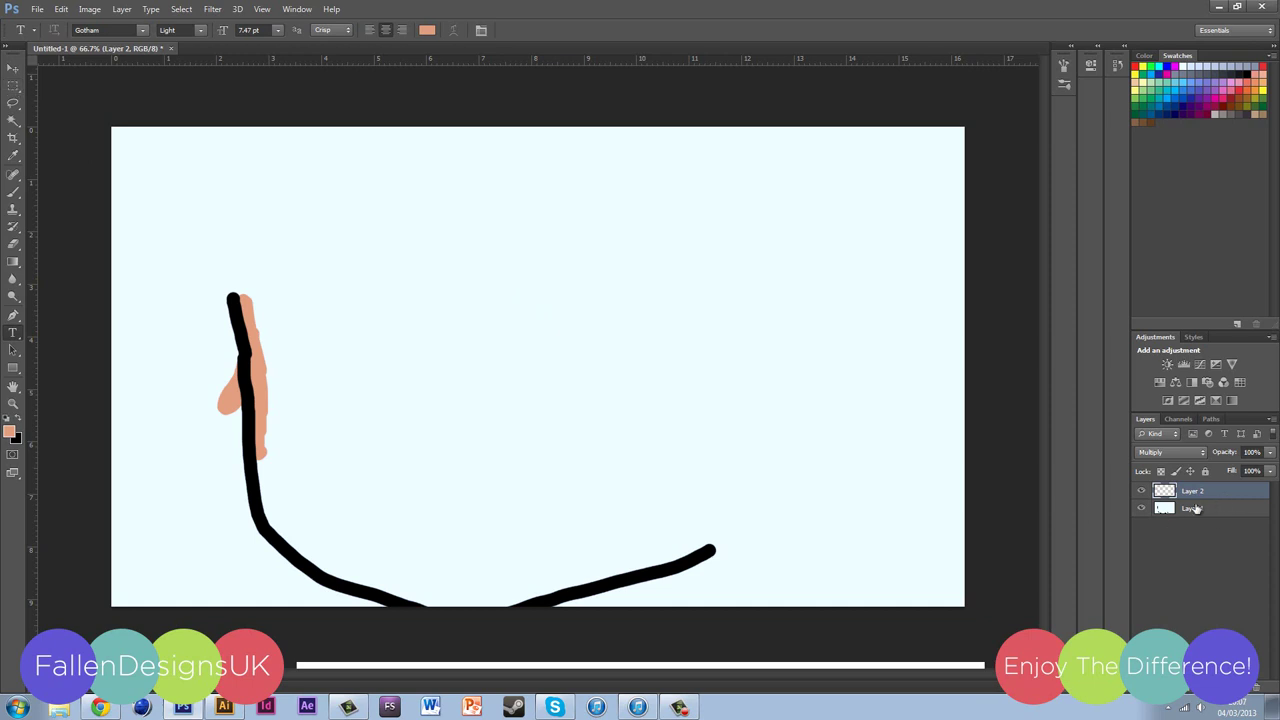
Step: Load the painted strokes of Layer 2 as a selection and deselect it
ctrl+click(1164, 494)
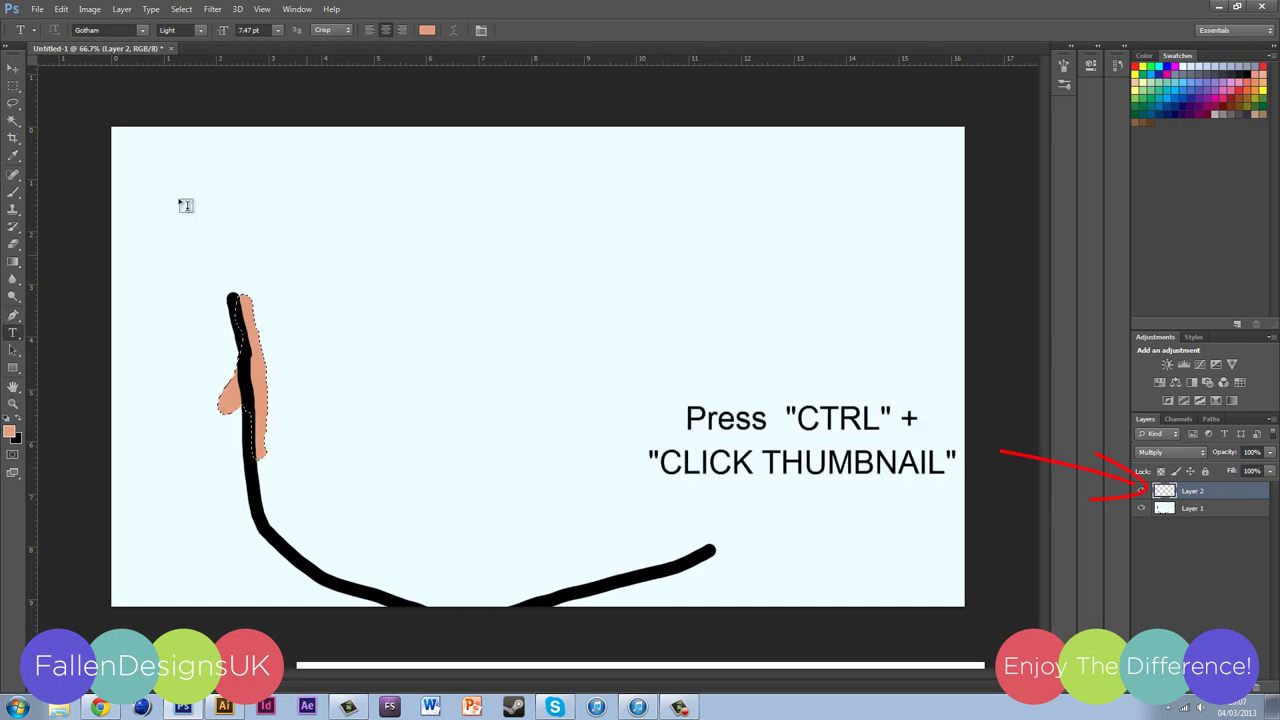
click(13, 68)
click(13, 86)
click(226, 220)
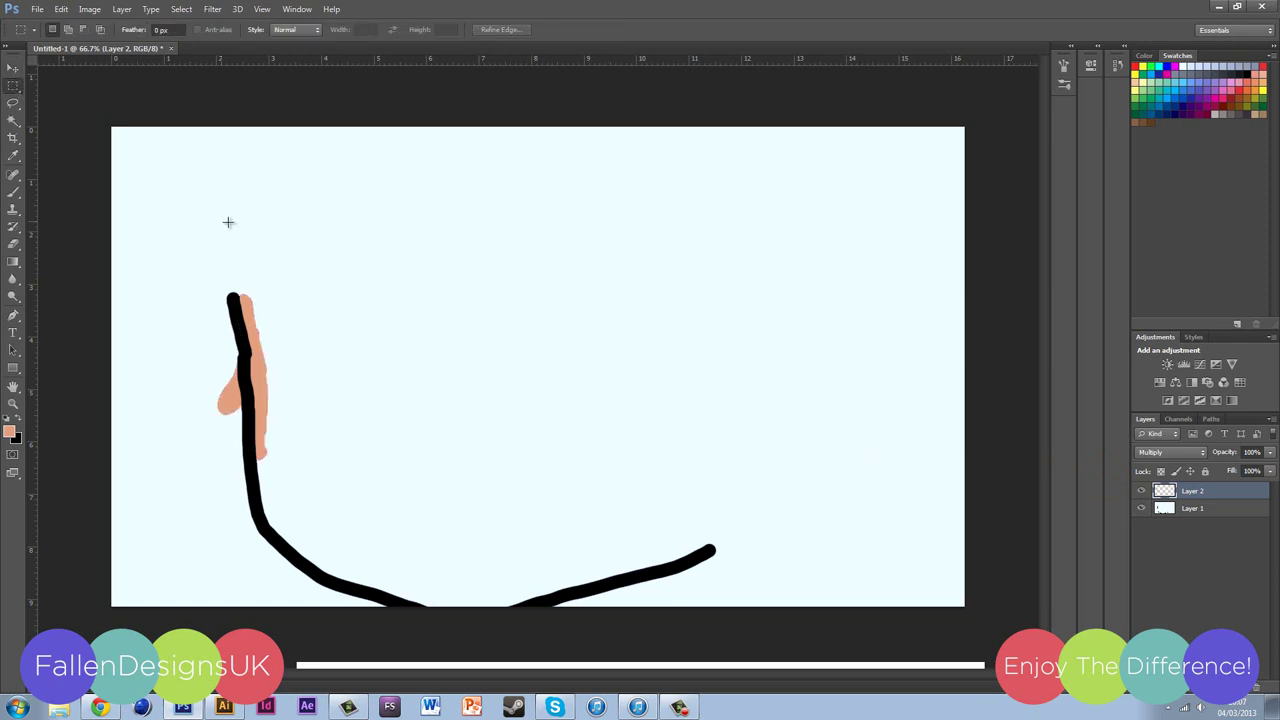
key(ctrl+z)
key(ctrl+d)
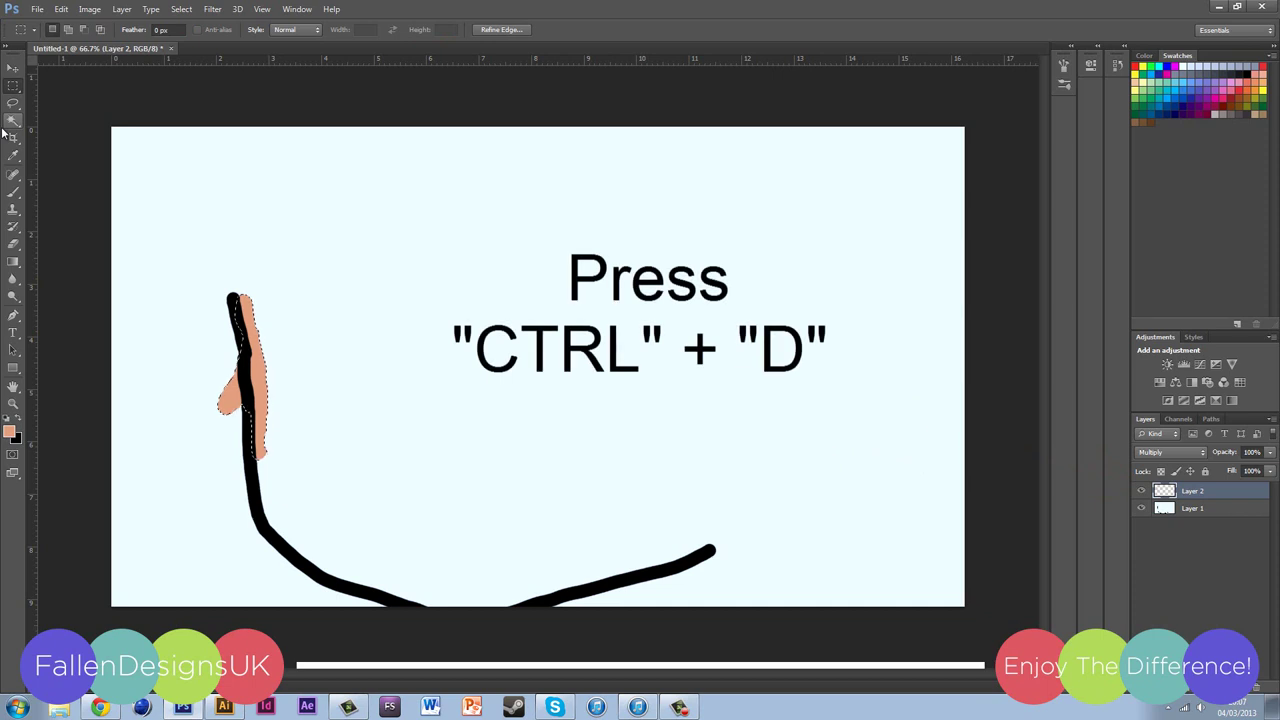
Step: Delete Layer 2 with its salmon strokes
click(14, 68)
key(Delete)
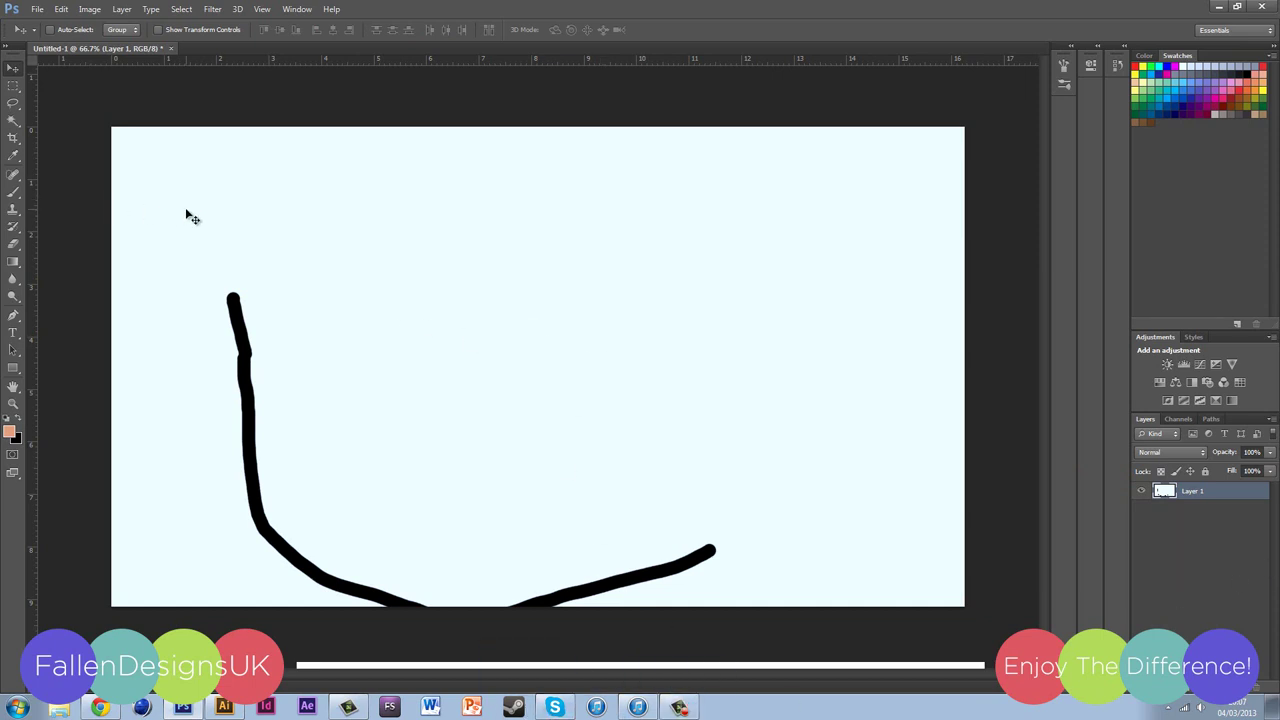
Step: Enlarge the brush to 100 px and paint a single salmon dot in the upper middle of Layer 1
key(b)
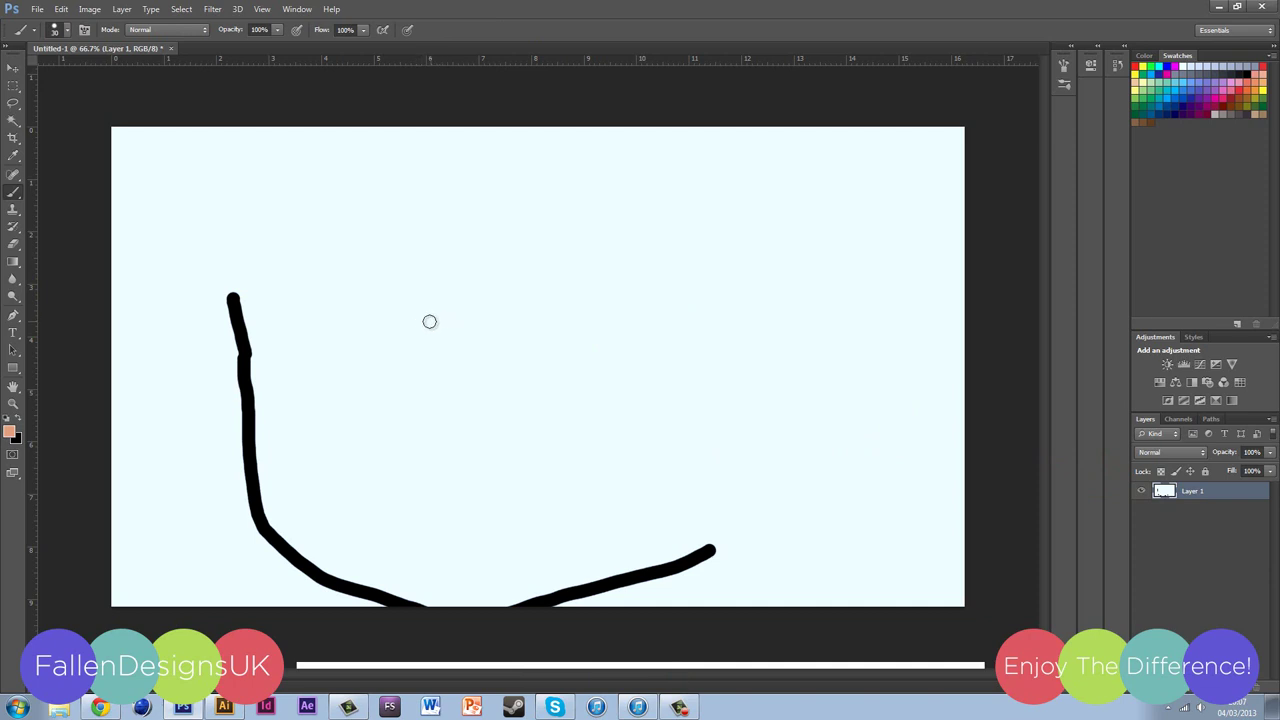
key(bracketright)
key(bracketright)
key(bracketright)
key(bracketright)
key(bracketright)
key(bracketright)
key(bracketright)
right_click(229, 214)
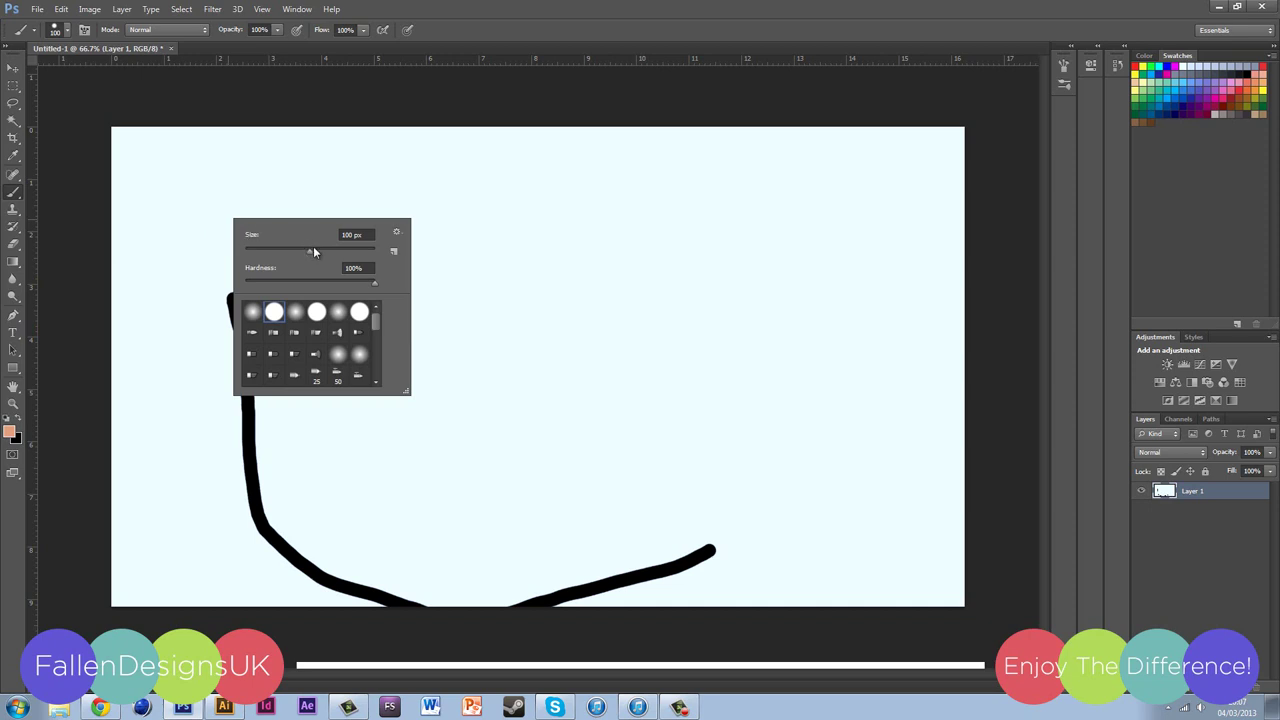
click(619, 279)
Step: Step the brush size up and down, ending at 100 px, and paint a wavy salmon stroke across the canvas's middle
key(bracketright)
key(bracketright)
key(bracketright)
key(bracketright)
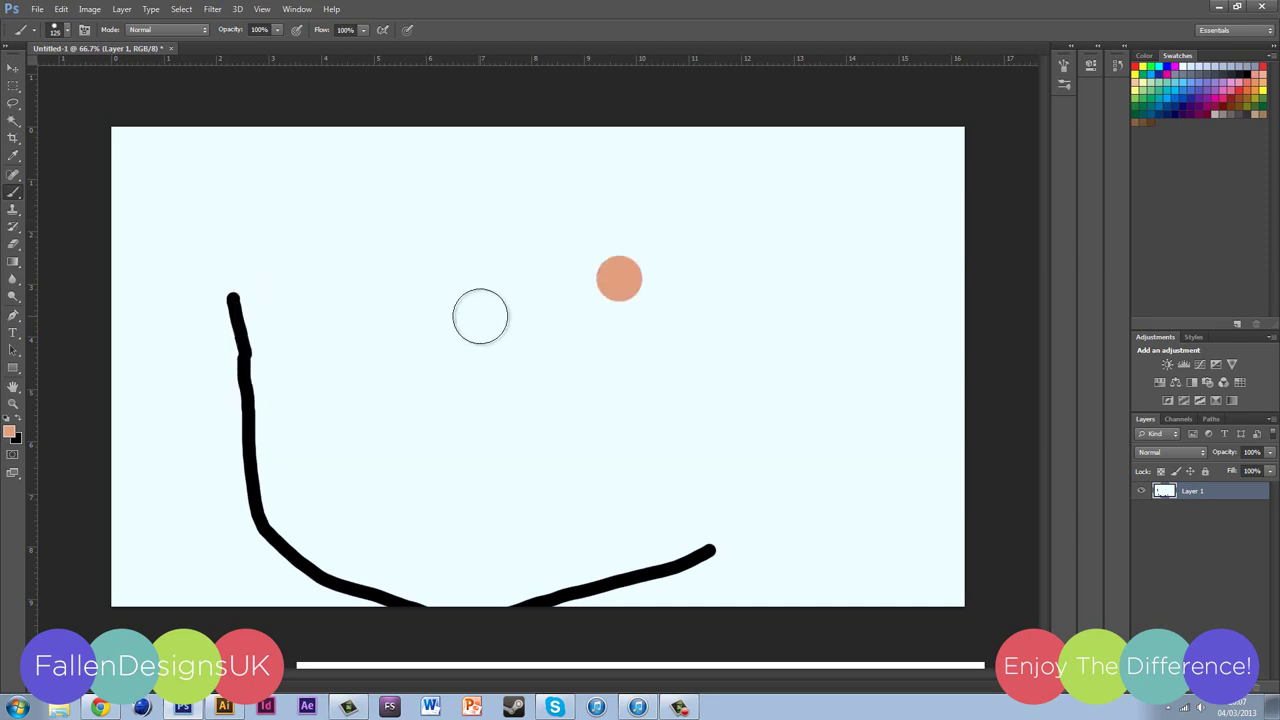
key(bracketleft)
key(bracketleft)
key(bracketleft)
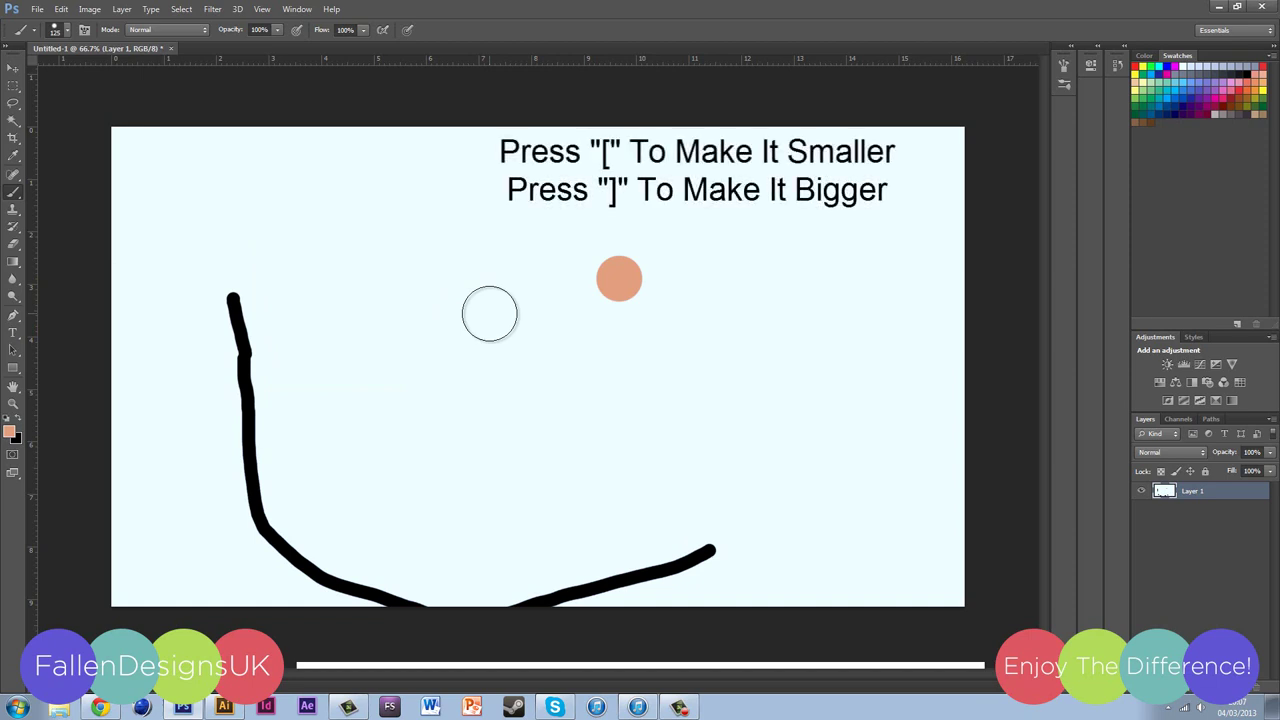
key(bracketright)
key(bracketright)
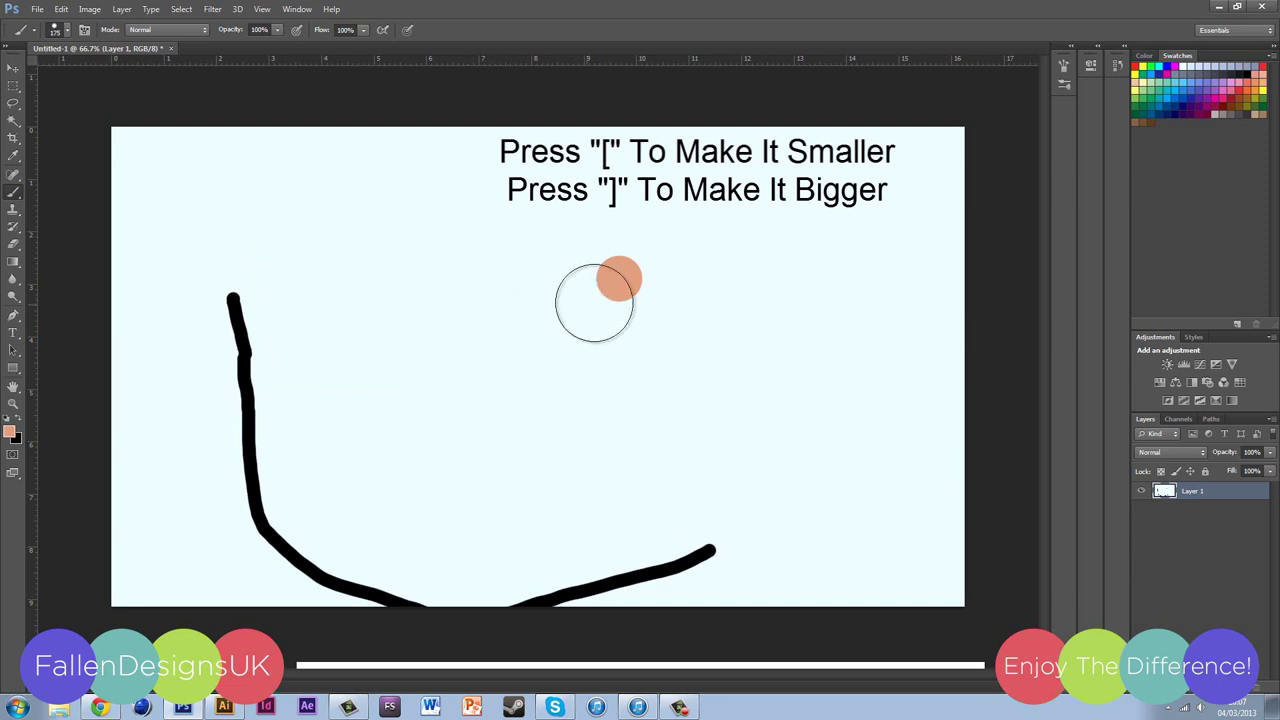
key(bracketleft)
key(bracketleft)
key(bracketleft)
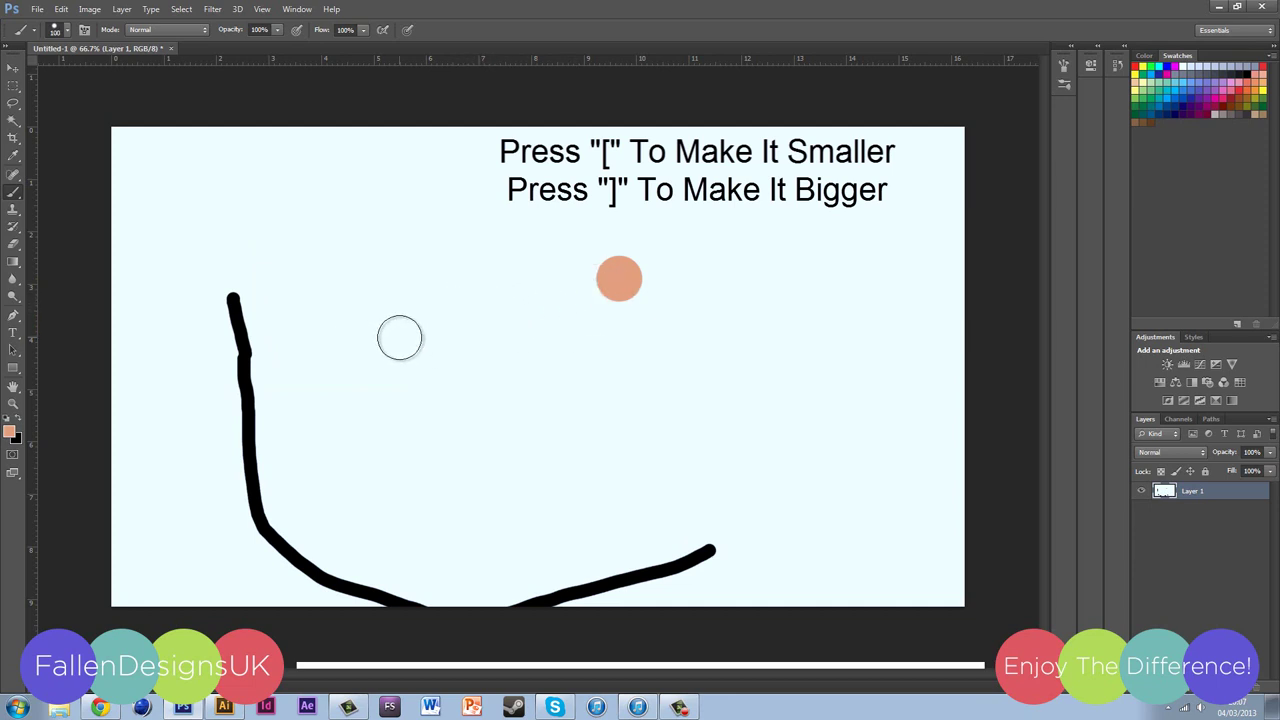
mouse_move(428, 340)
mouse_down()
mouse_move(669, 451)
mouse_move(725, 346)
mouse_move(711, 298)
mouse_move(682, 416)
mouse_move(774, 456)
mouse_move(819, 320)
mouse_move(845, 292)
mouse_up()
Step: Erase the upper part of the wavy salmon stroke with a 60 px eraser and undo the erasure
key(e)
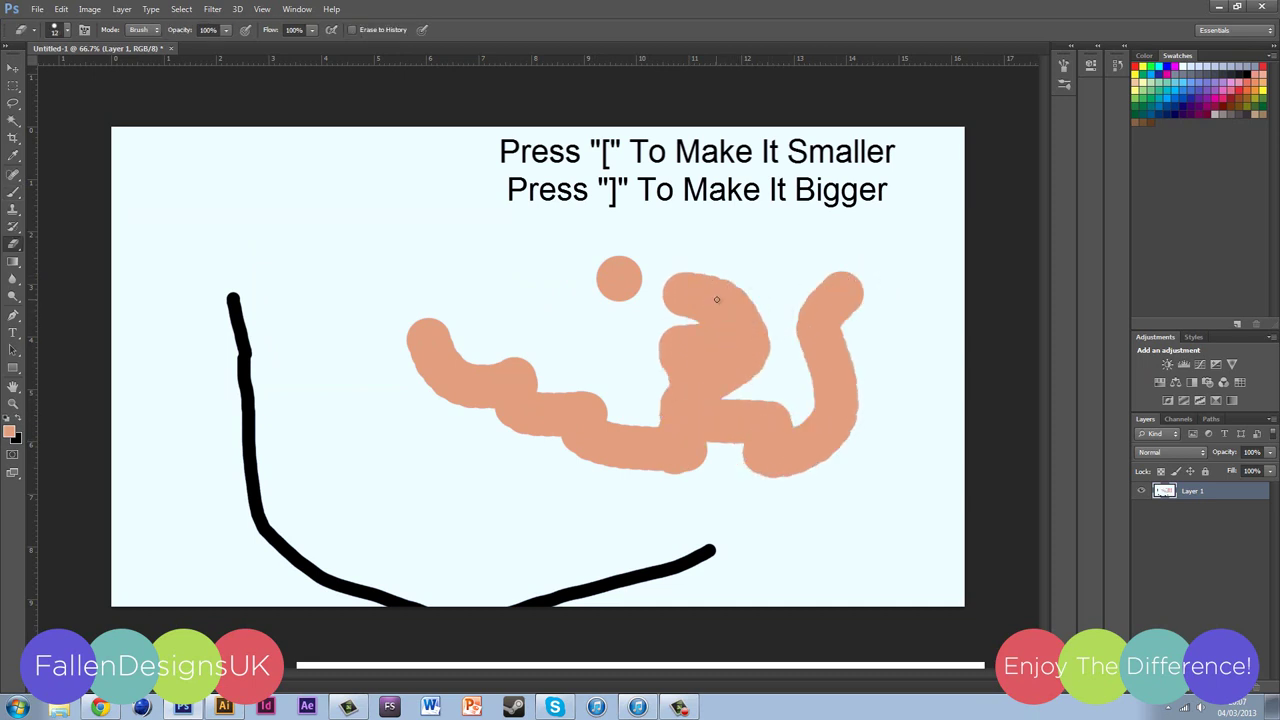
key(bracketright)
key(bracketright)
key(bracketright)
key(bracketright)
key(bracketright)
key(bracketright)
key(bracketright)
mouse_move(726, 292)
mouse_down()
mouse_move(772, 287)
mouse_move(713, 320)
mouse_move(763, 340)
mouse_move(720, 272)
mouse_move(679, 305)
mouse_up()
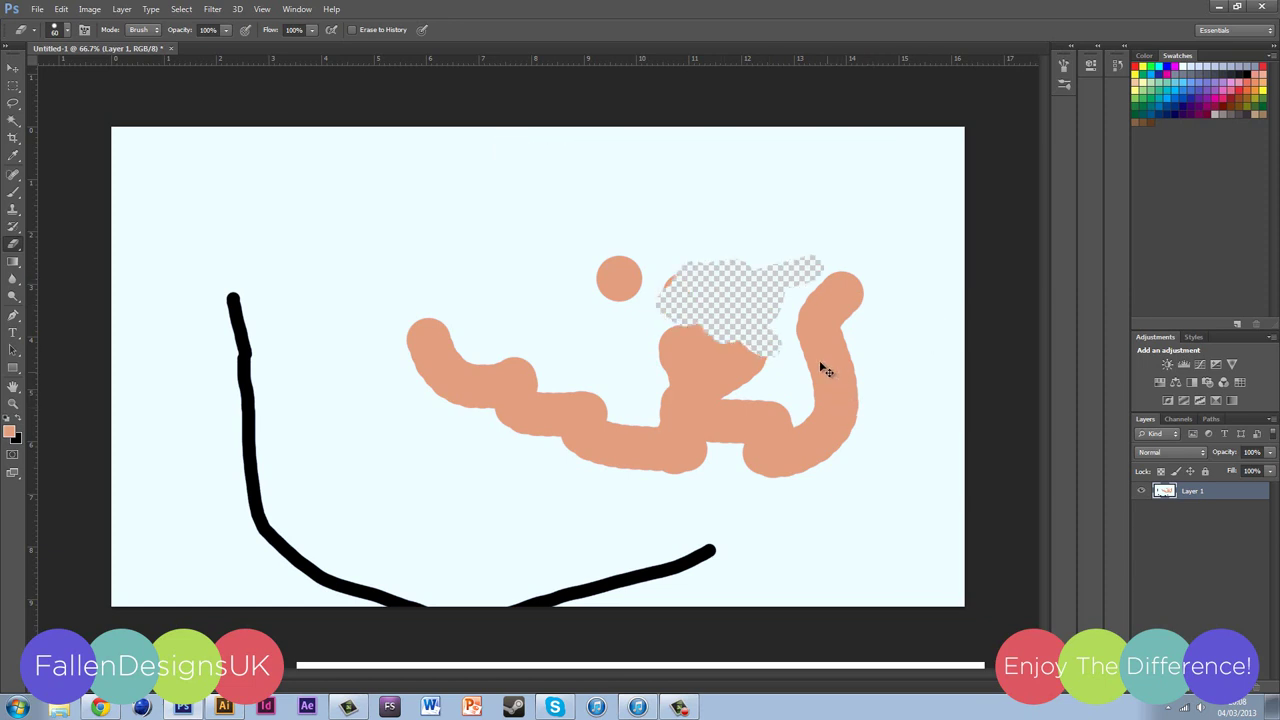
key(ctrl+z)
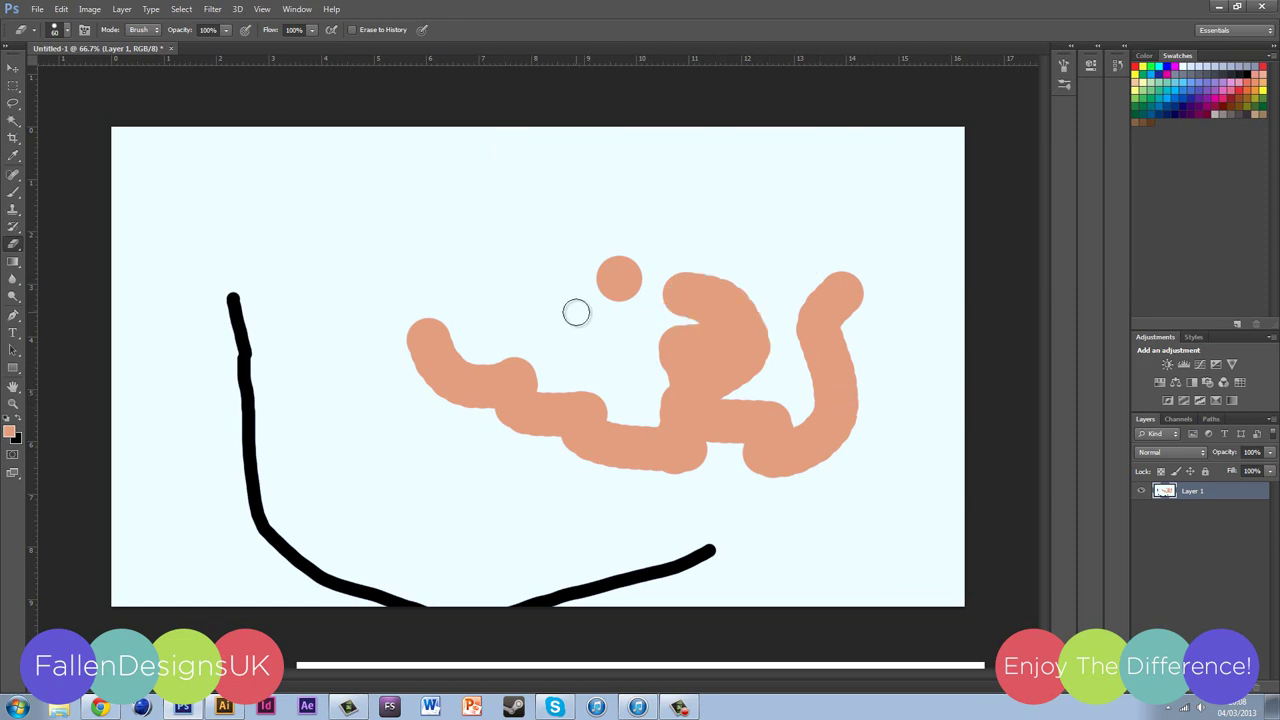
Step: Save the document to the Desktop as a Photoshop file named test
click(14, 68)
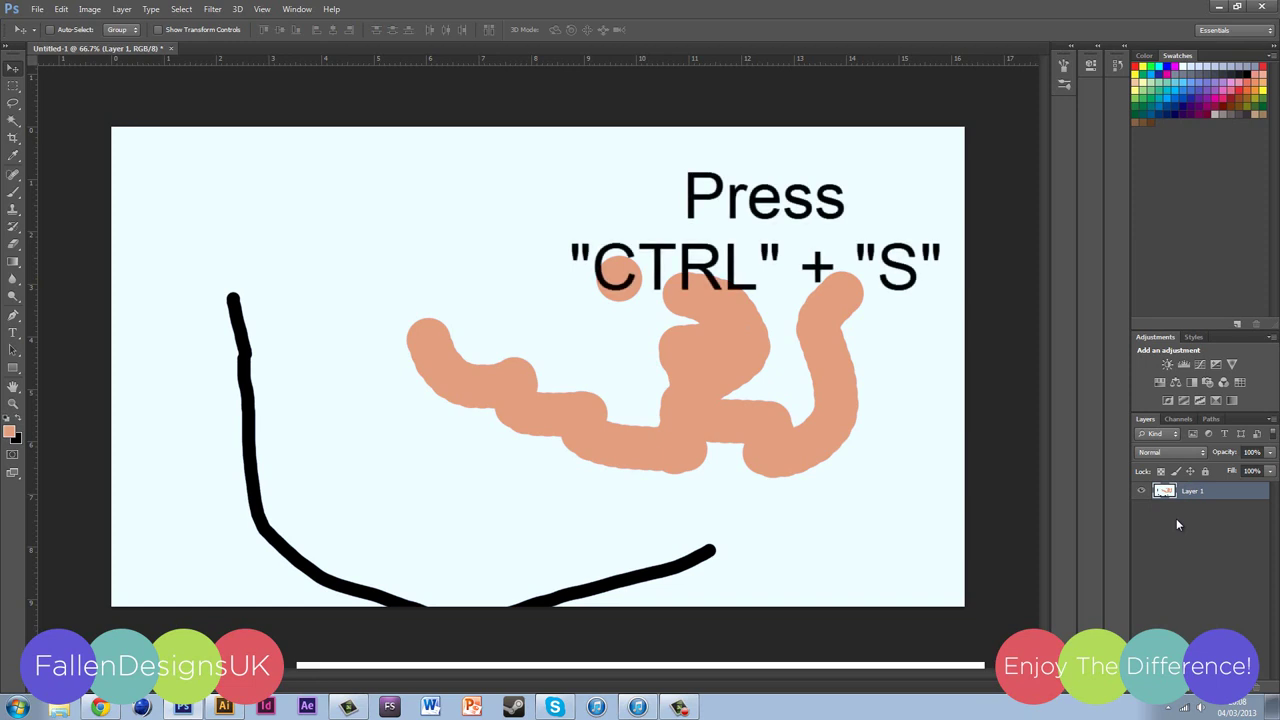
key(ctrl+s)
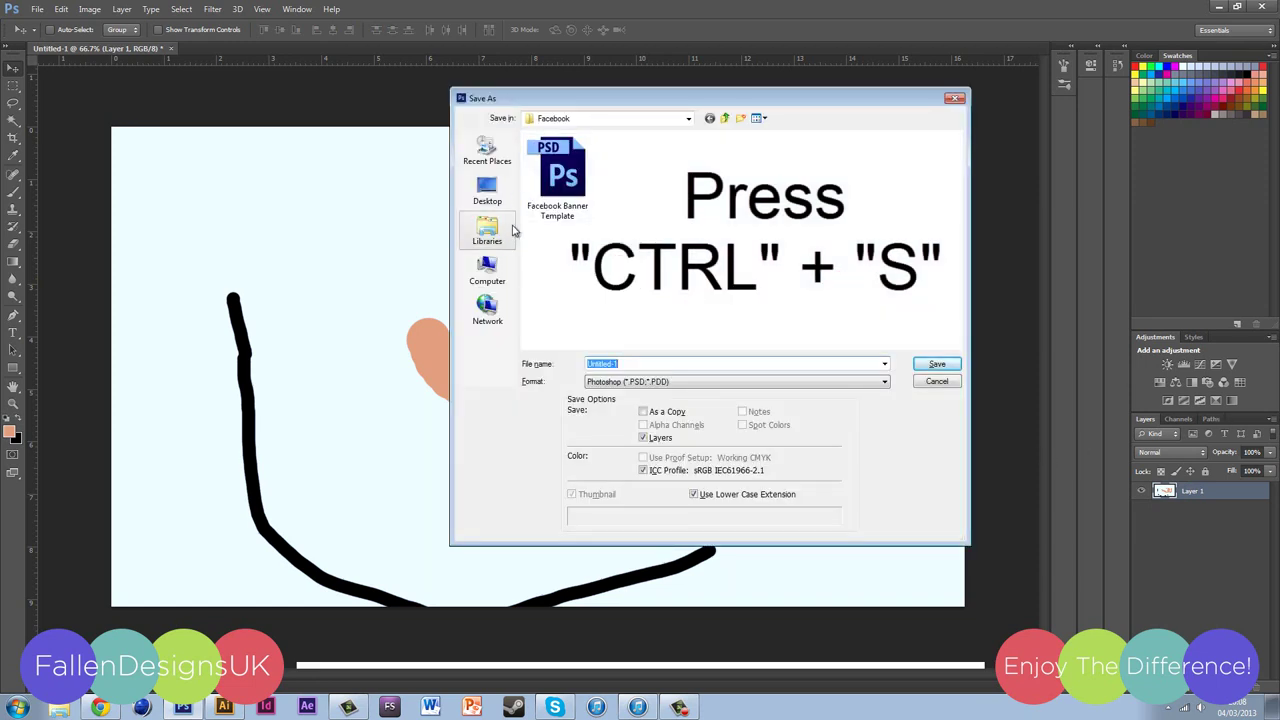
click(500, 192)
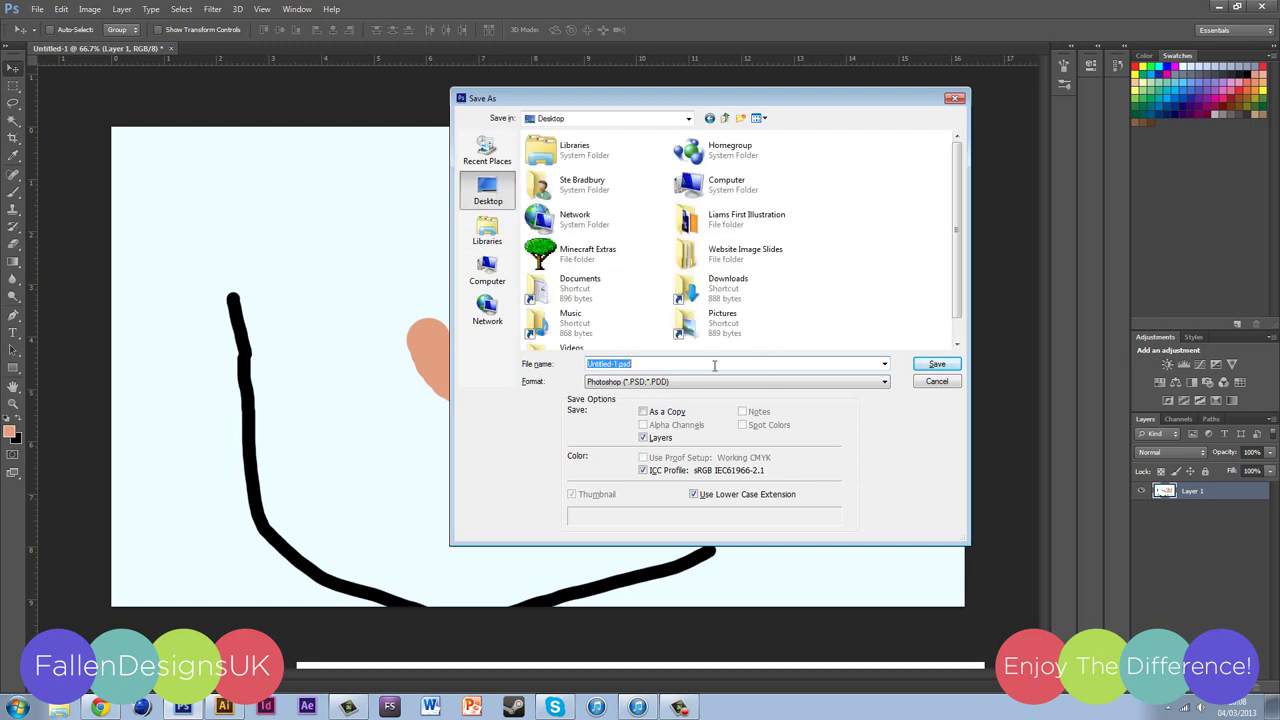
text(test)
click(935, 366)
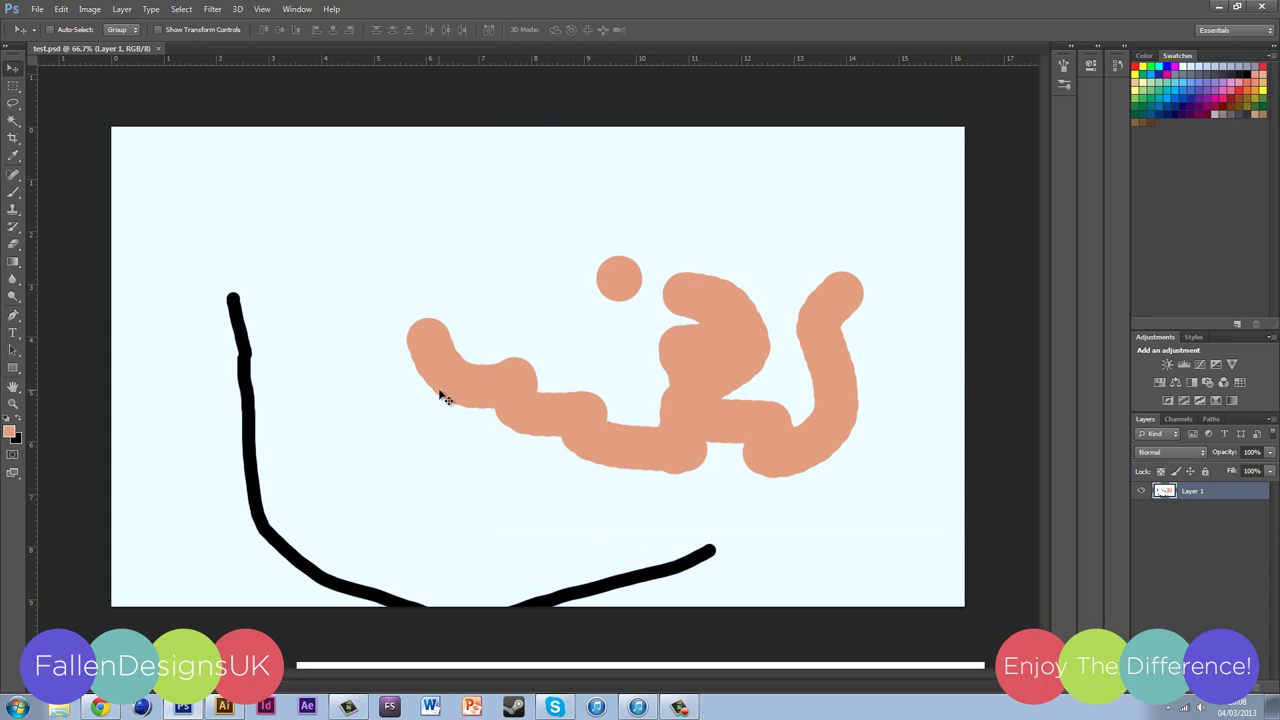
Step: Paint another brush stroke across the blank area above the wavy salmon stroke
key(b)
mouse_move(362, 264)
mouse_down()
mouse_move(489, 226)
mouse_move(550, 273)
mouse_move(585, 258)
mouse_up()
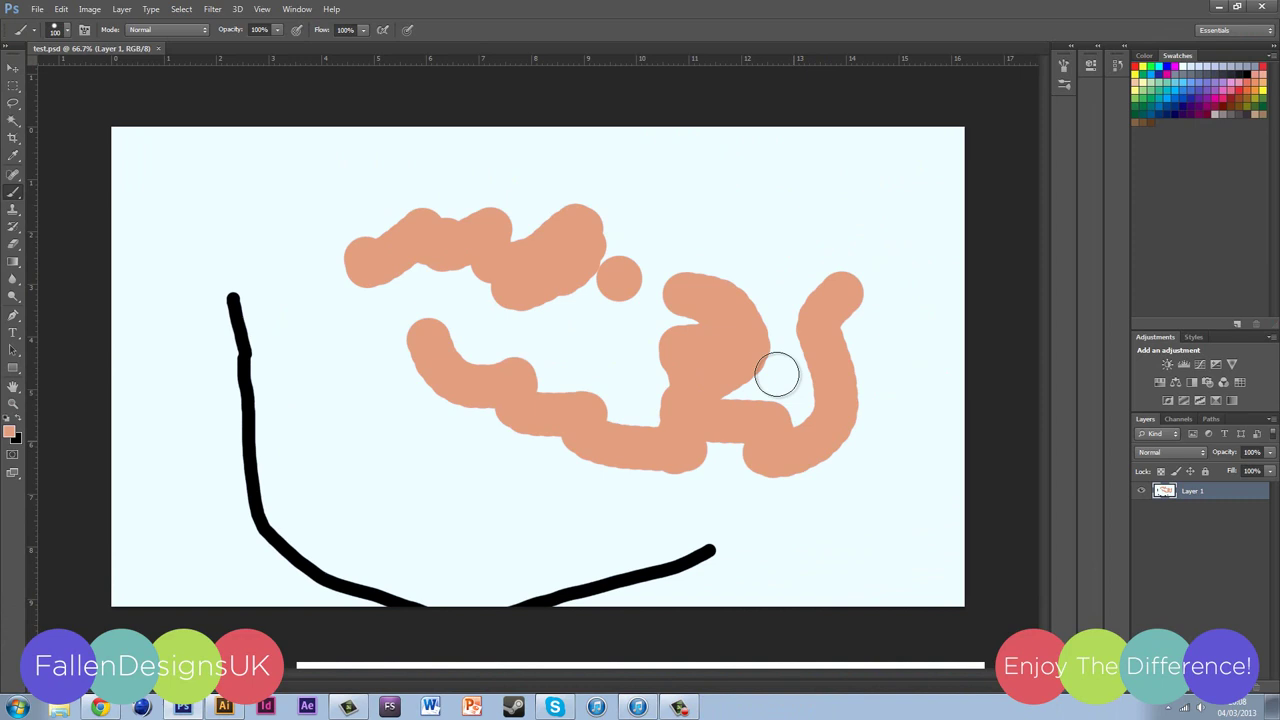
Step: Extend the upper salmon stroke, shrink the brush to 60 px, and paint a winding stroke along the canvas's upper edge
drag(716, 214, 703, 226)
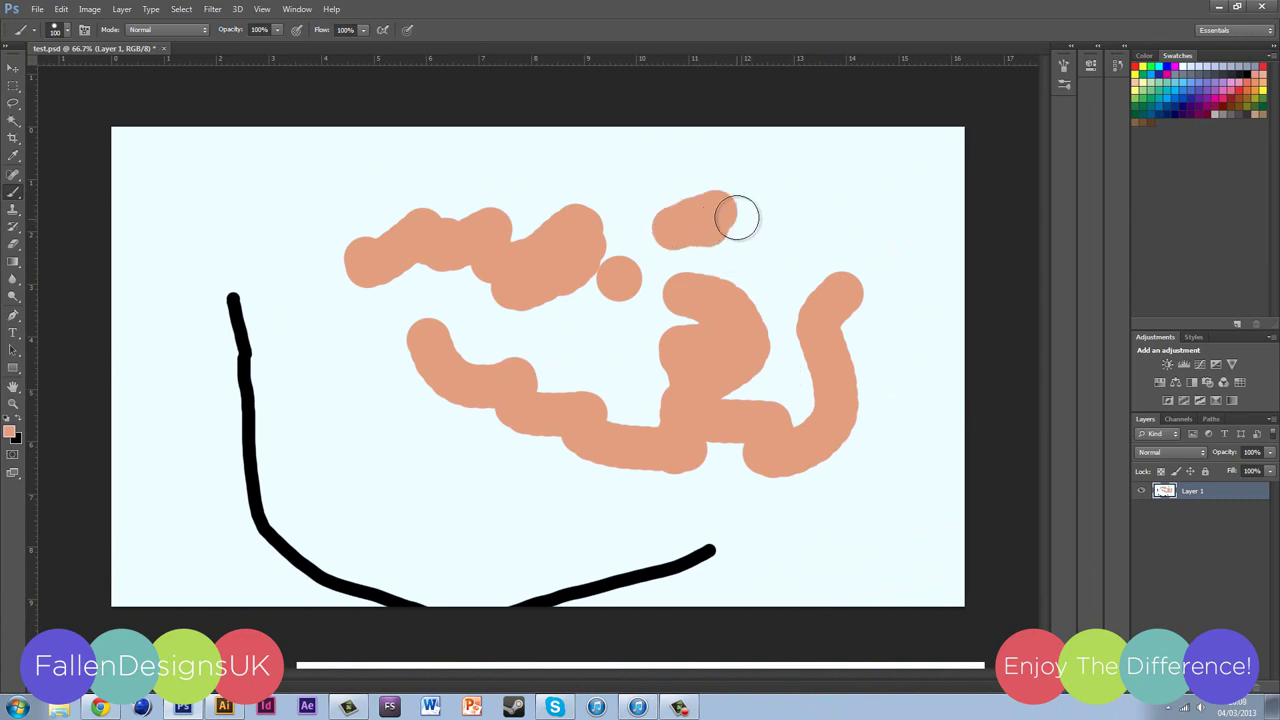
key(bracketleft)
key(bracketleft)
key(bracketleft)
key(bracketleft)
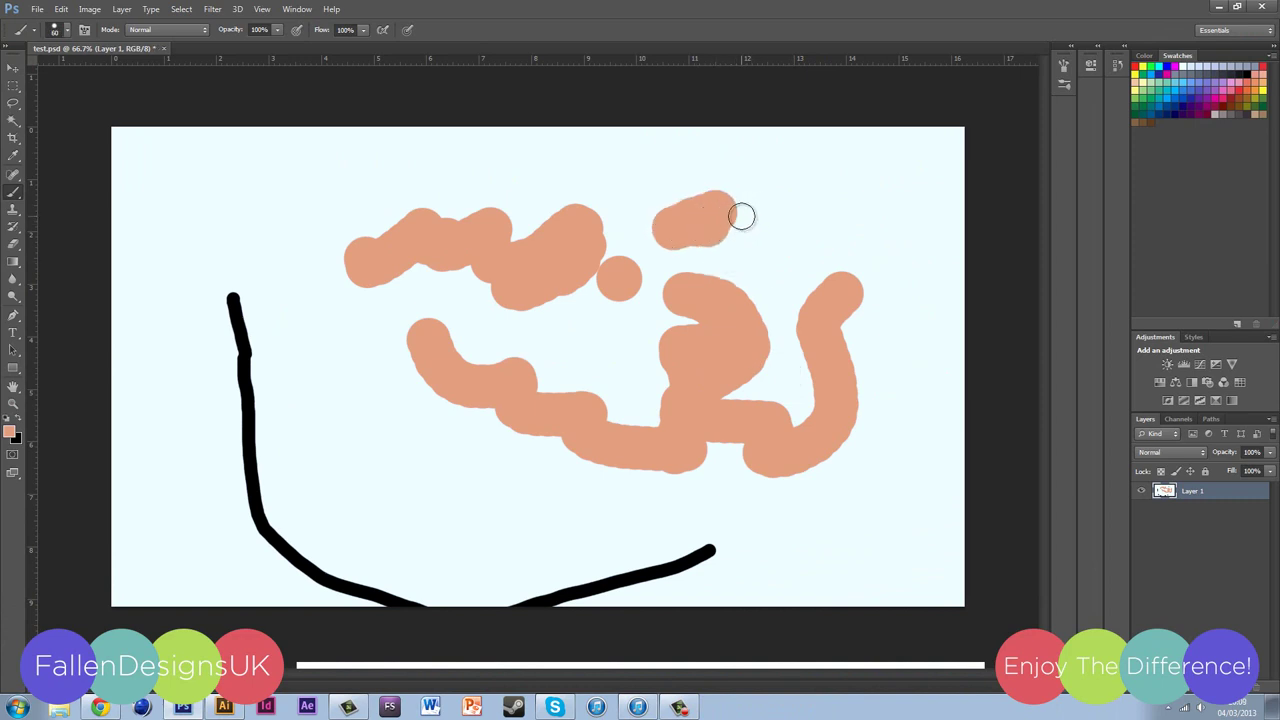
mouse_move(737, 200)
mouse_down()
mouse_move(775, 197)
mouse_move(727, 154)
mouse_move(684, 154)
mouse_move(644, 181)
mouse_move(608, 160)
mouse_move(539, 160)
mouse_move(530, 187)
mouse_move(525, 167)
mouse_move(465, 158)
mouse_move(570, 158)
mouse_move(473, 162)
mouse_move(530, 179)
mouse_move(480, 162)
mouse_move(559, 176)
mouse_move(532, 178)
mouse_move(608, 161)
mouse_move(645, 177)
mouse_move(748, 158)
mouse_move(768, 167)
mouse_move(780, 203)
mouse_up()
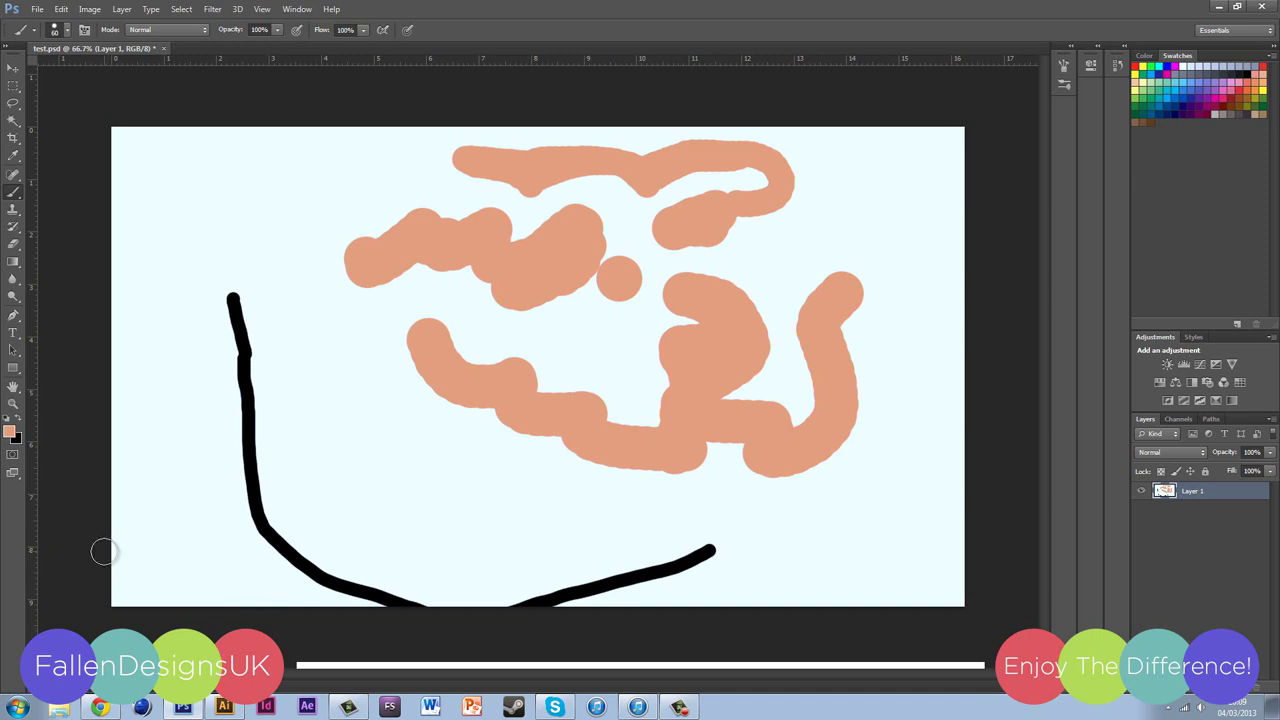
Step: Set the foreground colour to white (ffffff) and swap the foreground and background colours
click(10, 432)
click(670, 126)
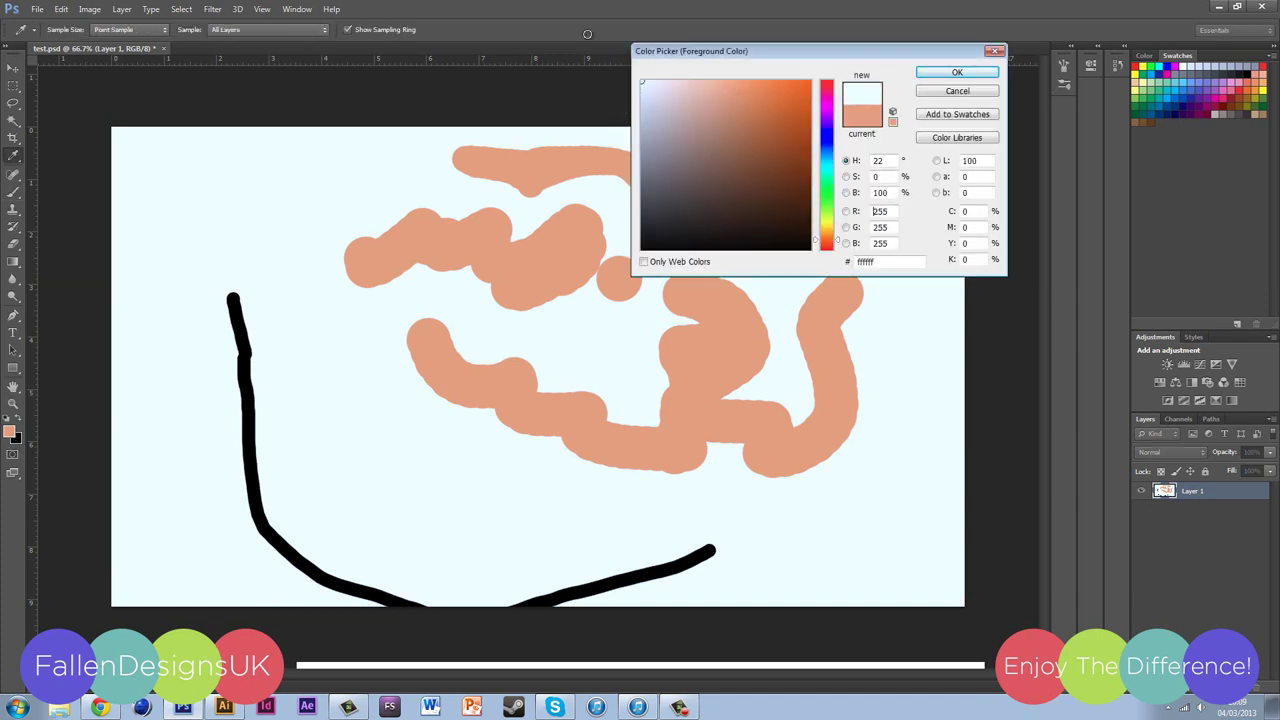
click(975, 80)
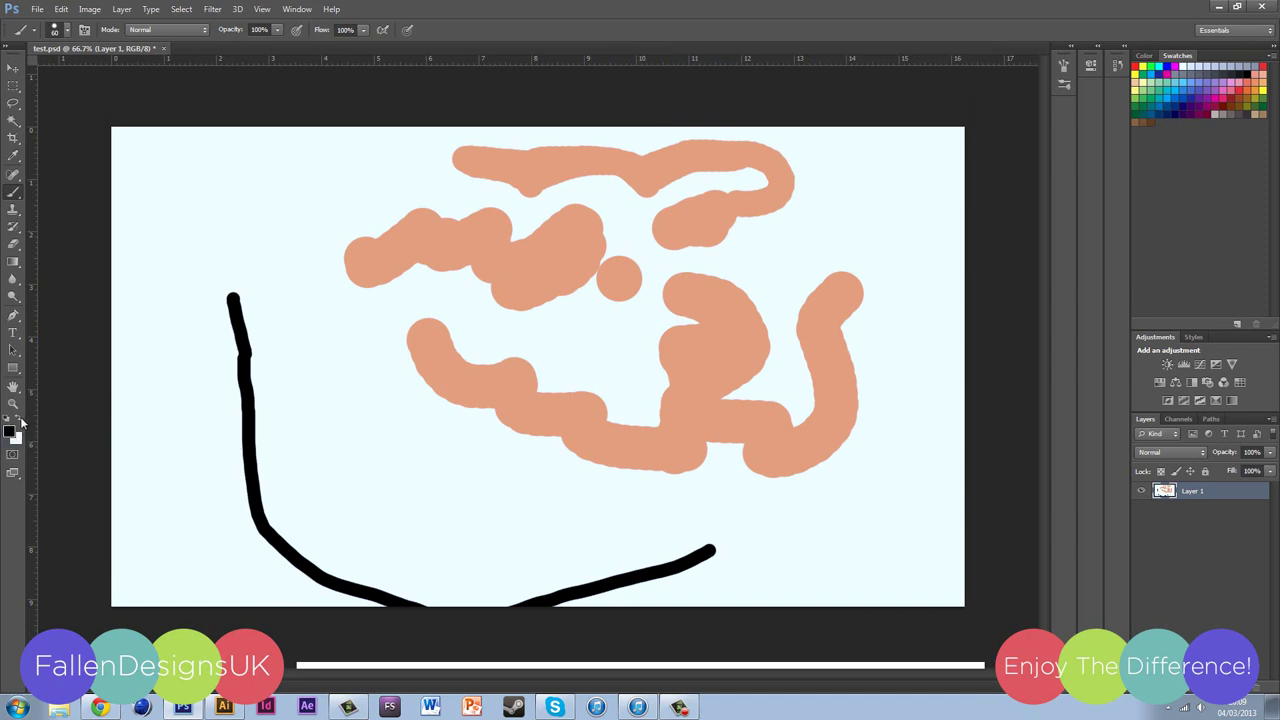
key(x)
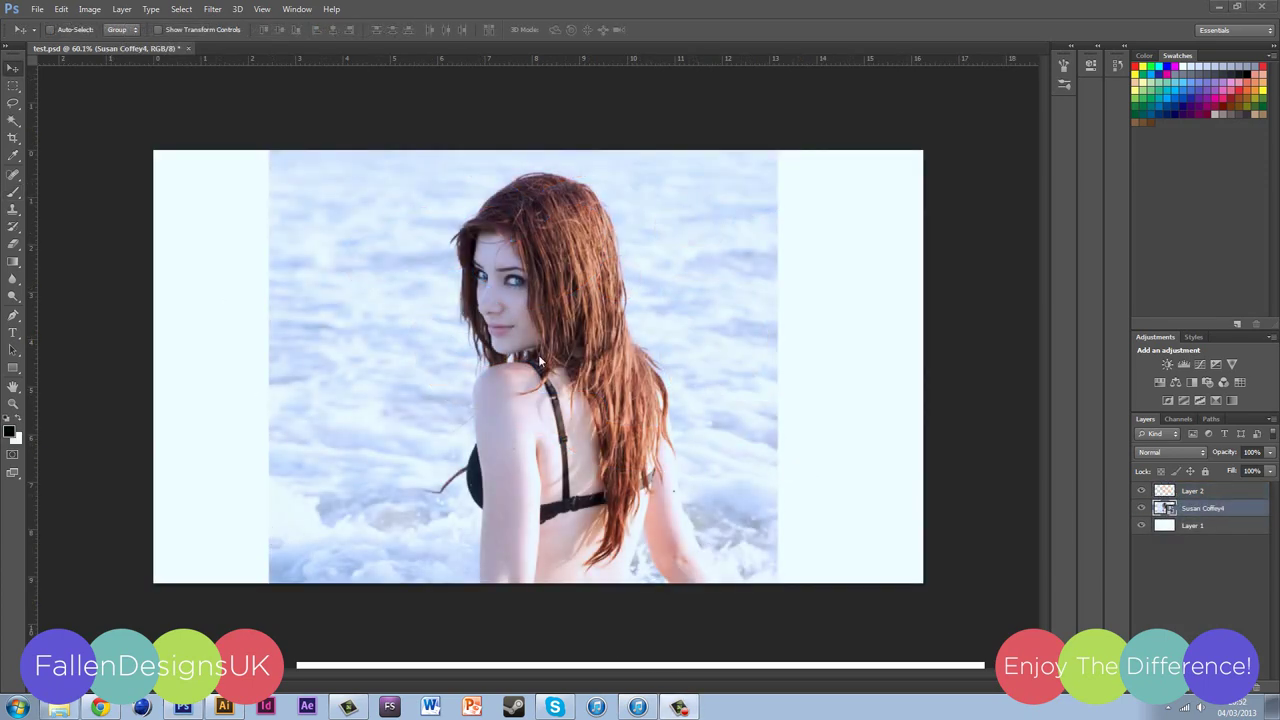
Step: Start a new document and set its width to 1280 pixels and its height to 720 pixels
click(37, 12)
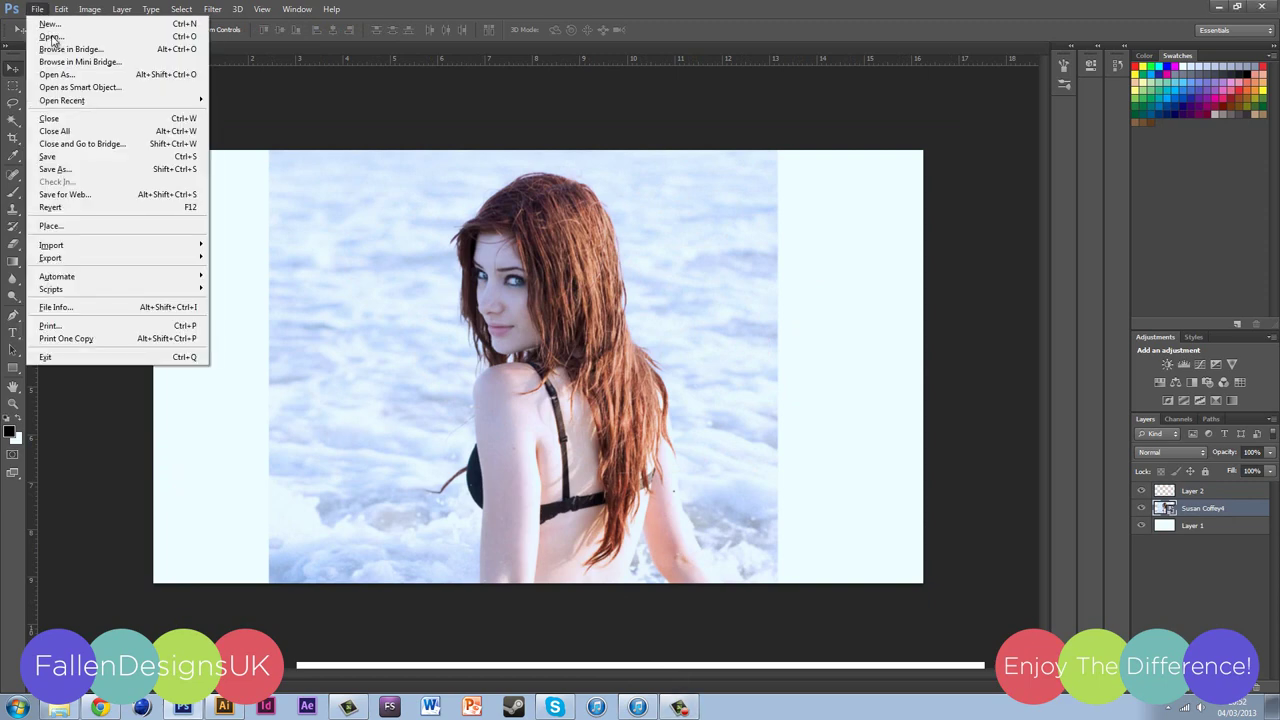
click(52, 23)
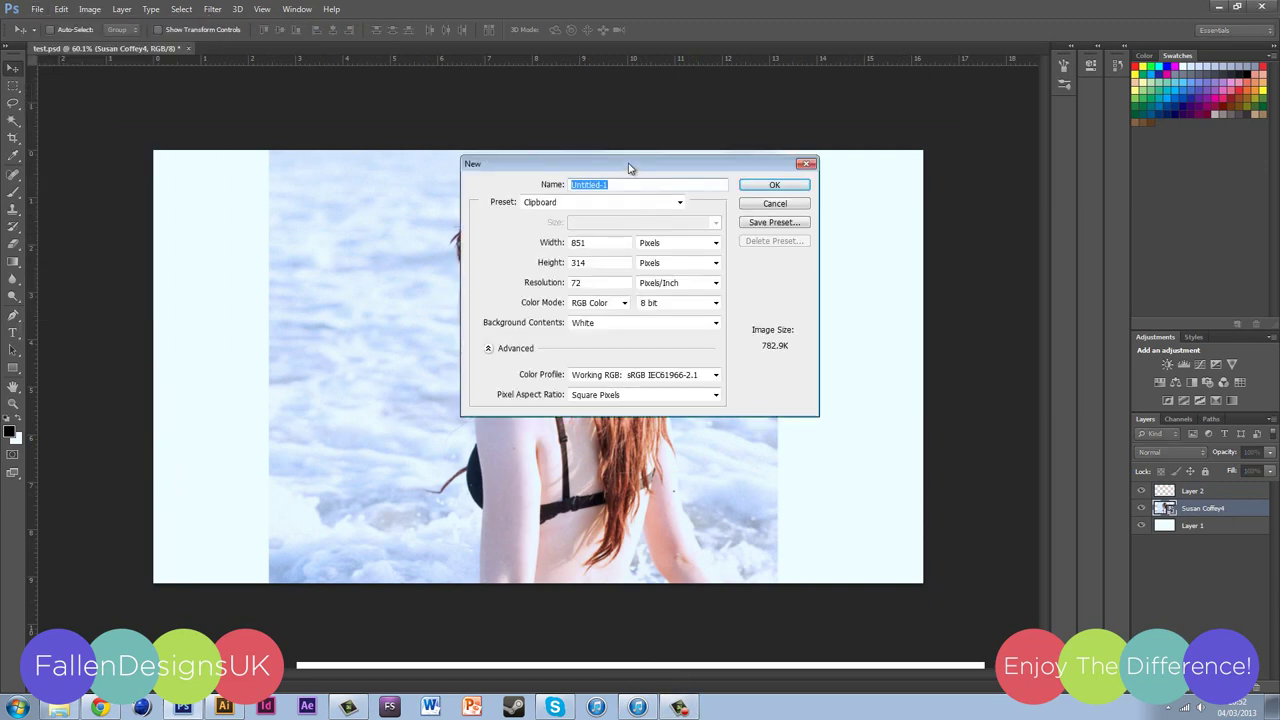
drag(630, 167, 538, 212)
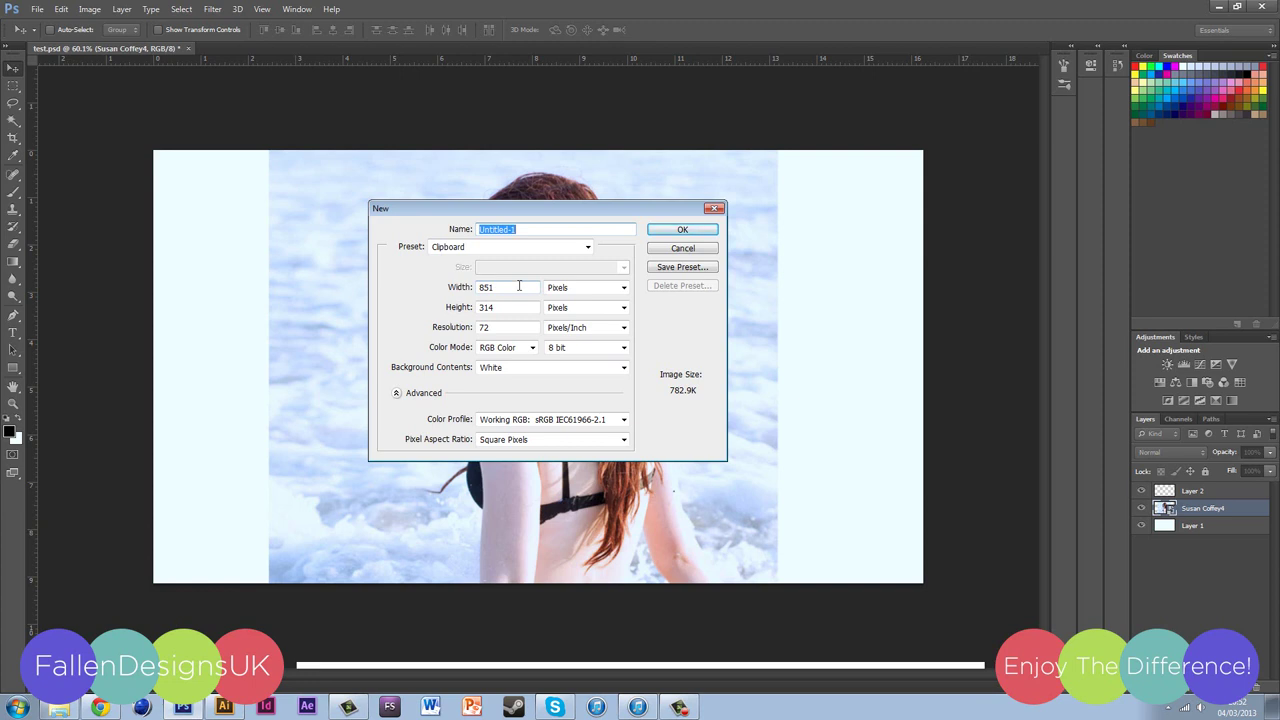
double_click(519, 286)
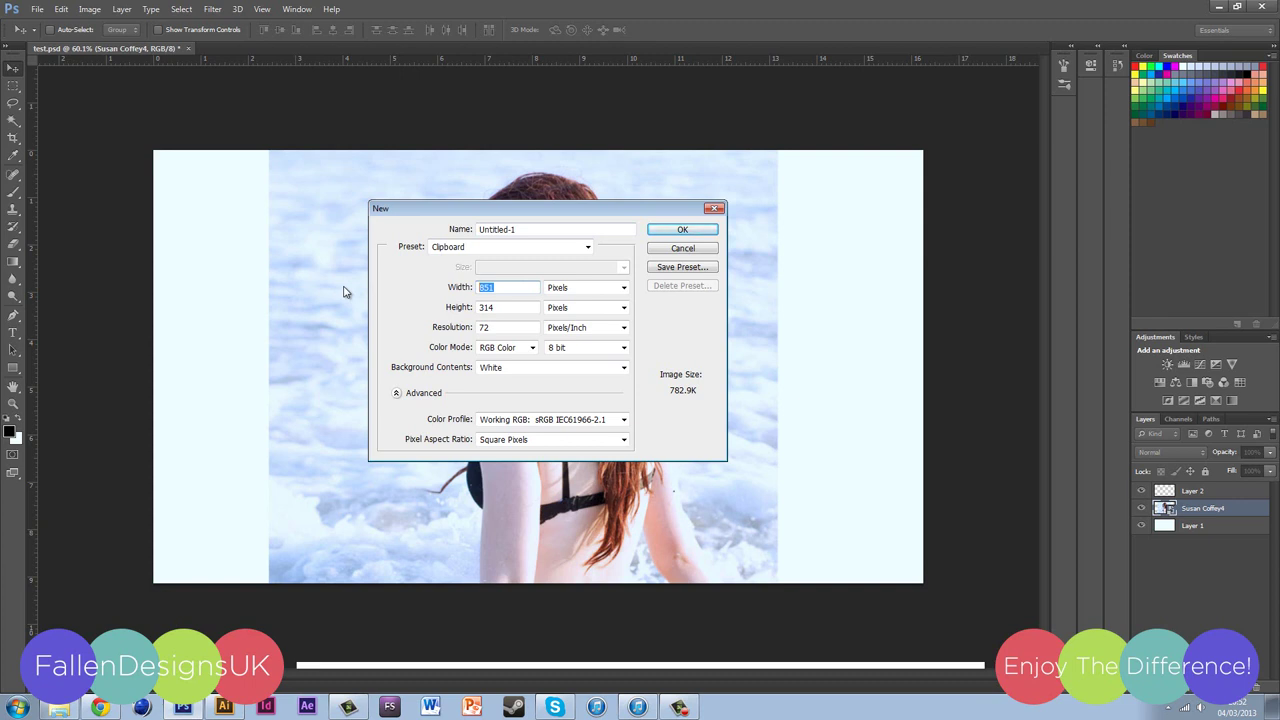
text(280)
key(BackSpace)
key(BackSpace)
key(BackSpace)
text(1280)
key(Tab)
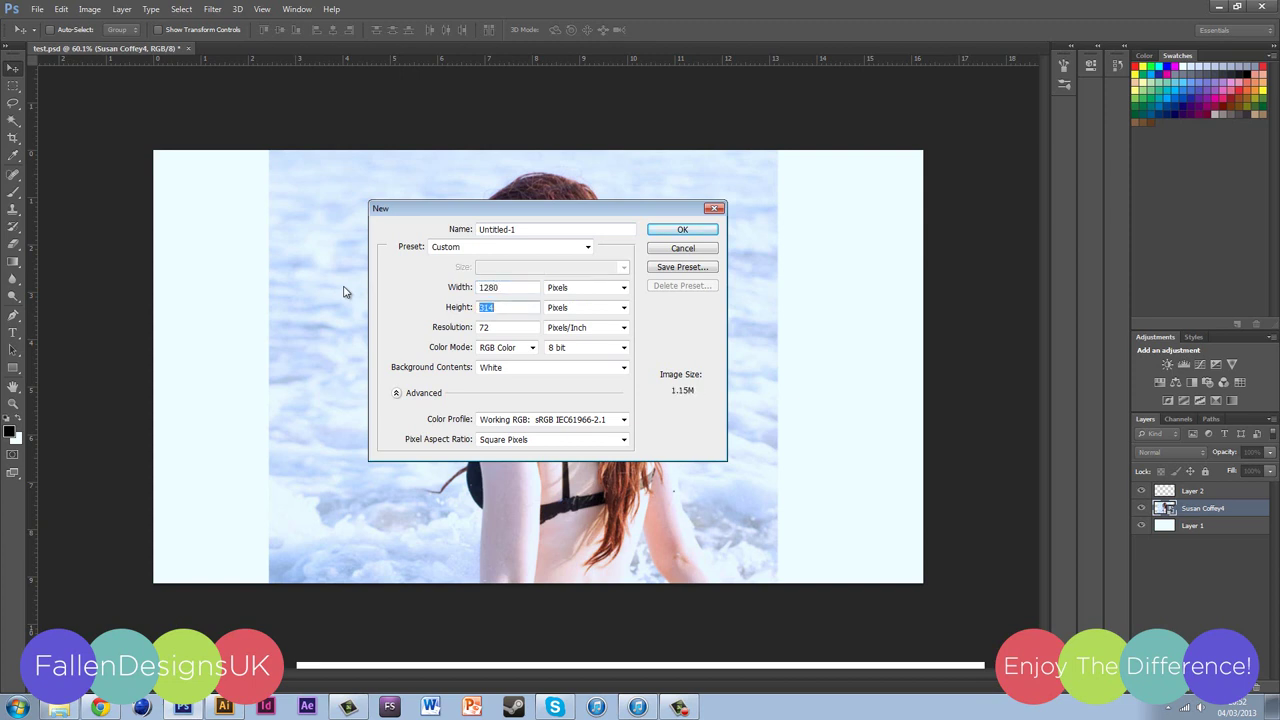
text(720)
key(Tab)
Step: Create a blank 1920 by 1080 pixel document at 300 pixels/inch and close it again
drag(433, 287, 372, 290)
text(1920)
key(Tab)
text(1080)
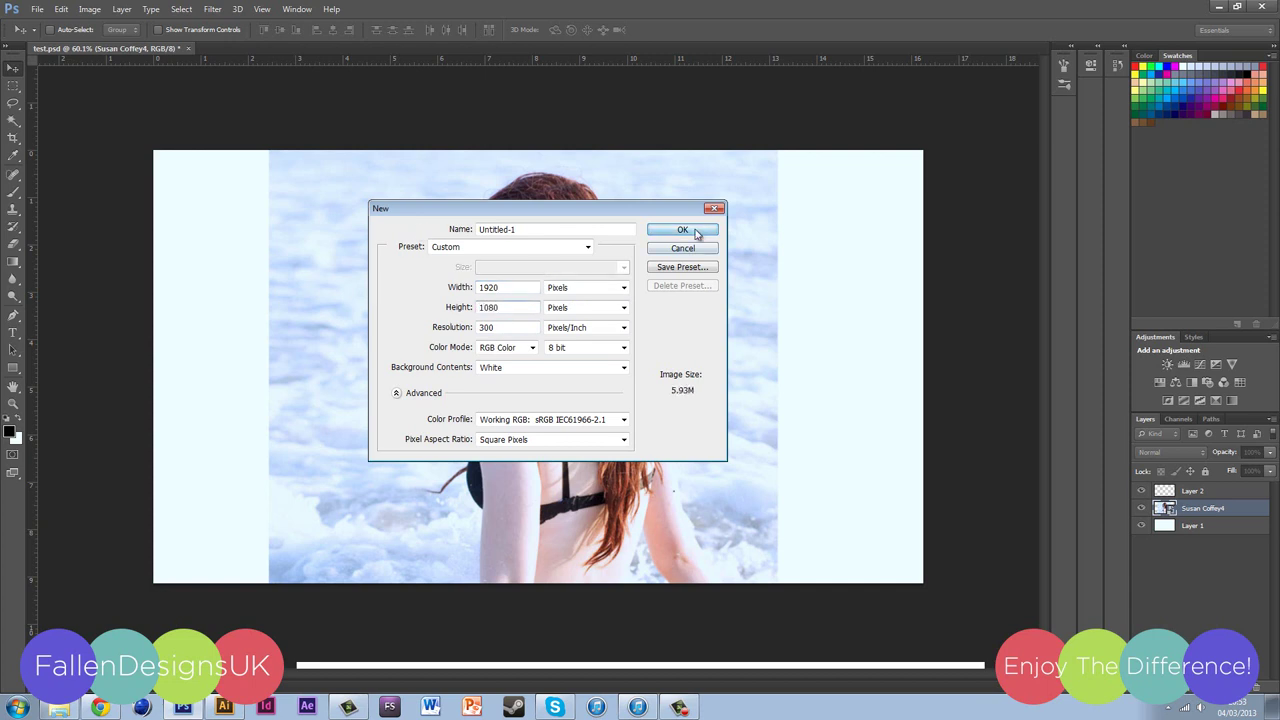
click(683, 230)
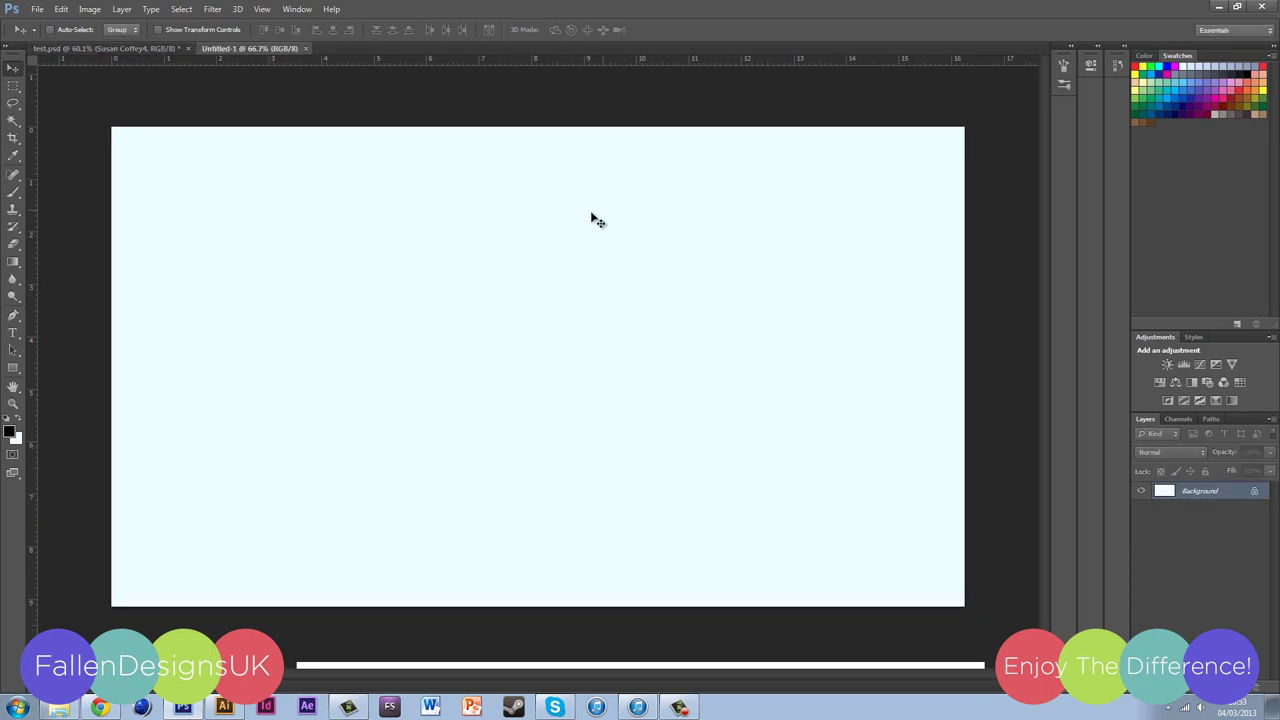
click(305, 48)
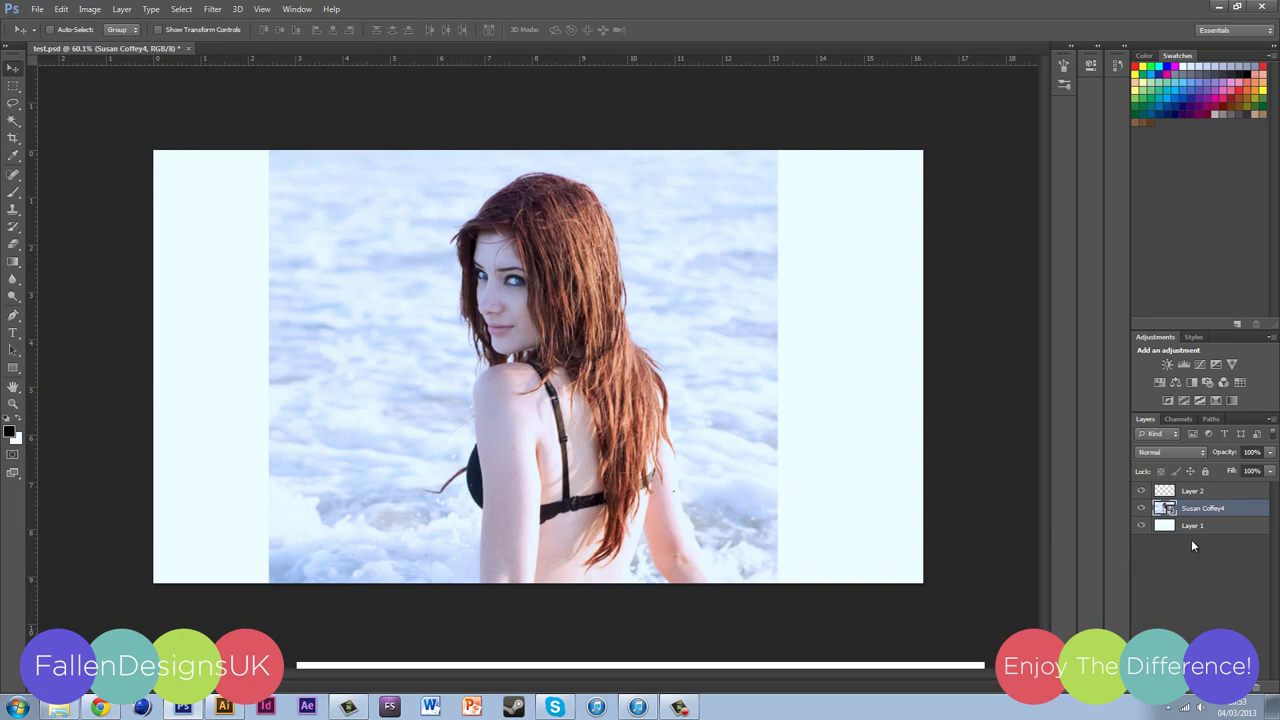
Step: Delete Layer 2 and add a new empty layer above the photo layer
scroll(519, 283, up, 6)
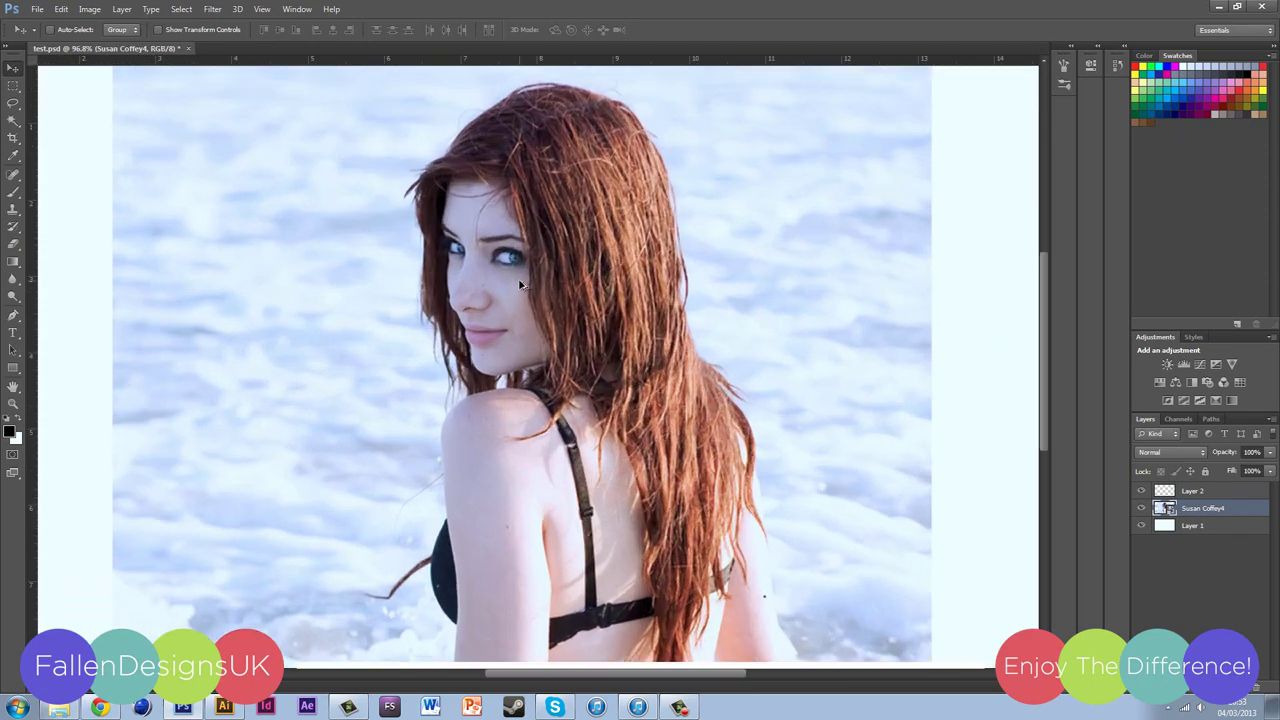
scroll(534, 287, up, 3)
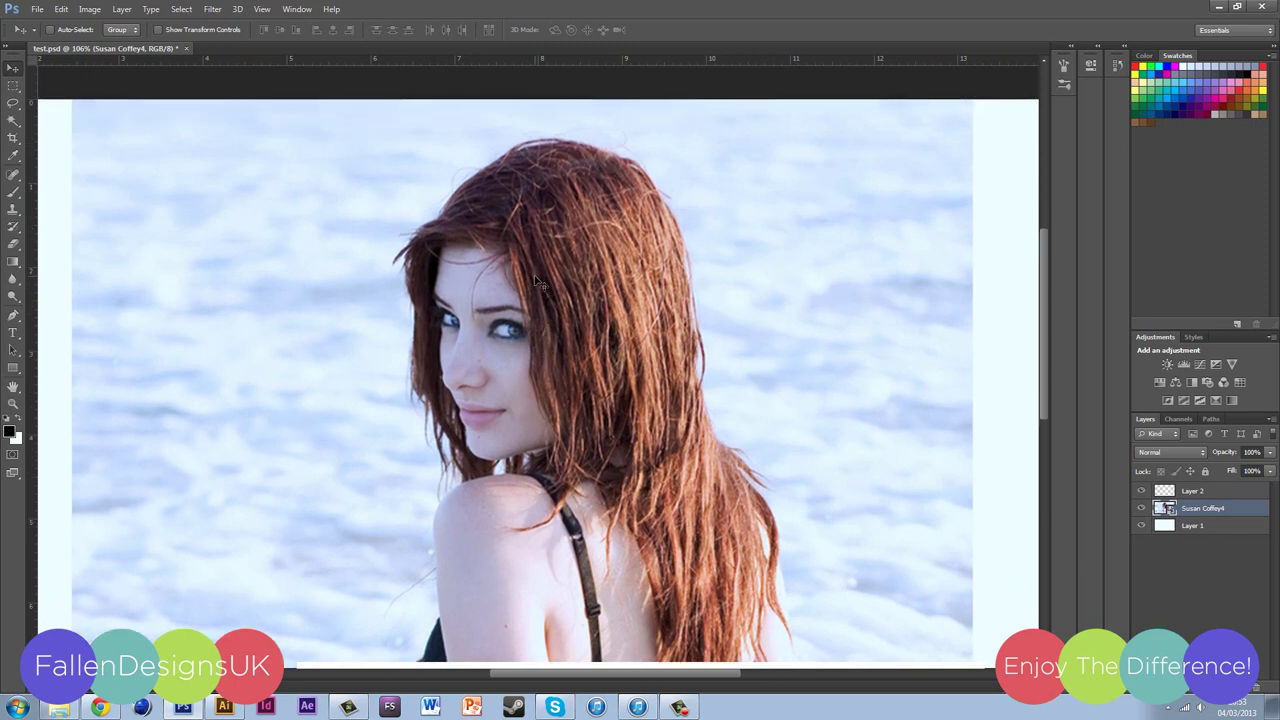
scroll(540, 284, down, 6)
scroll(545, 278, up, 5)
scroll(560, 272, down, 2)
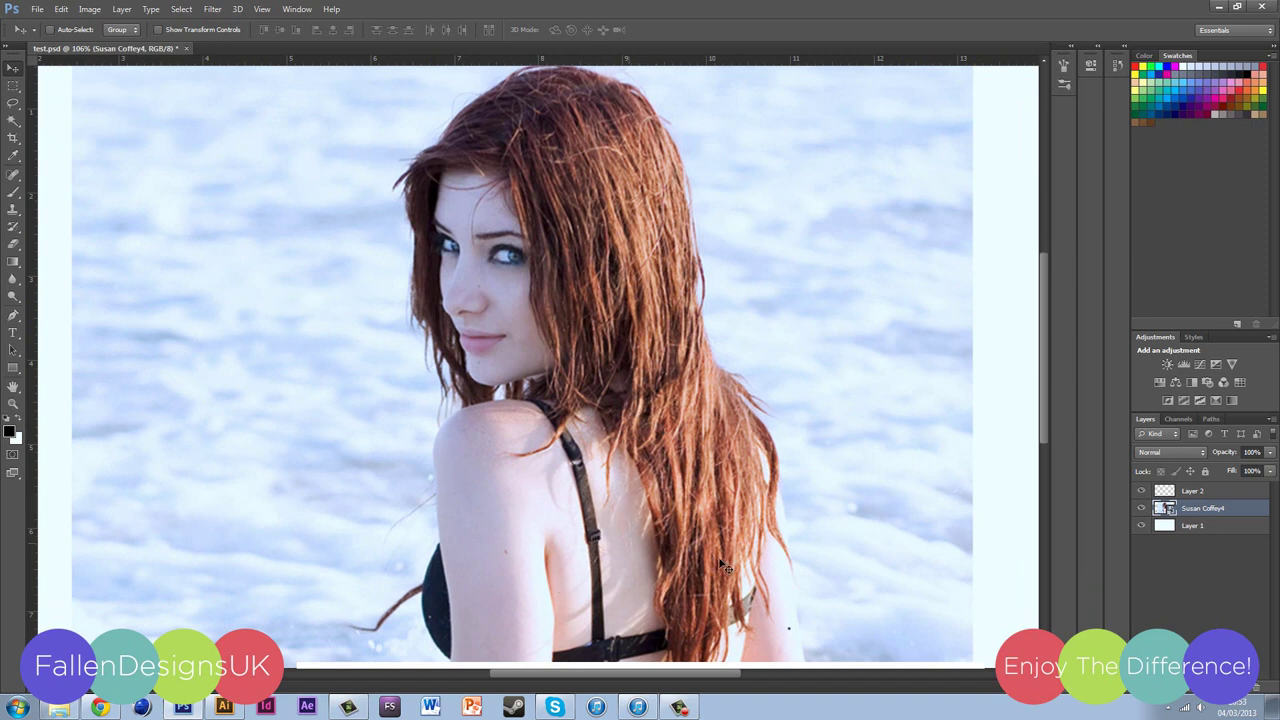
click(1200, 492)
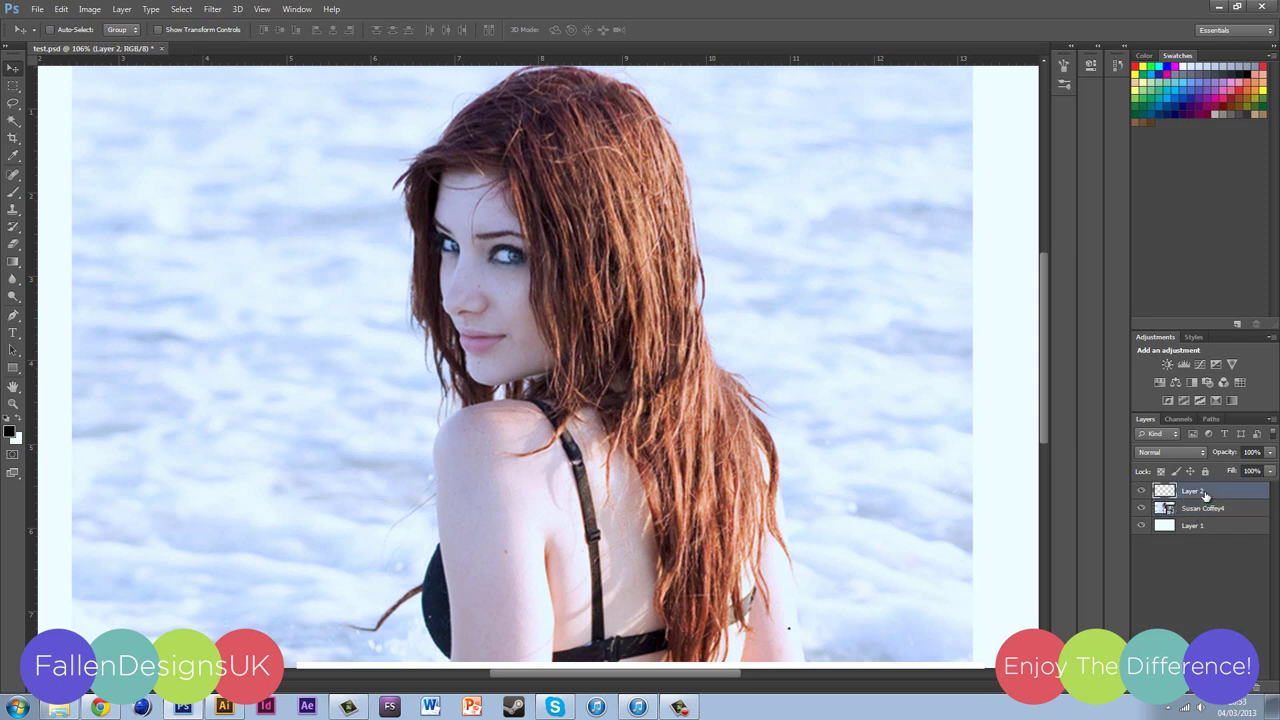
key(Delete)
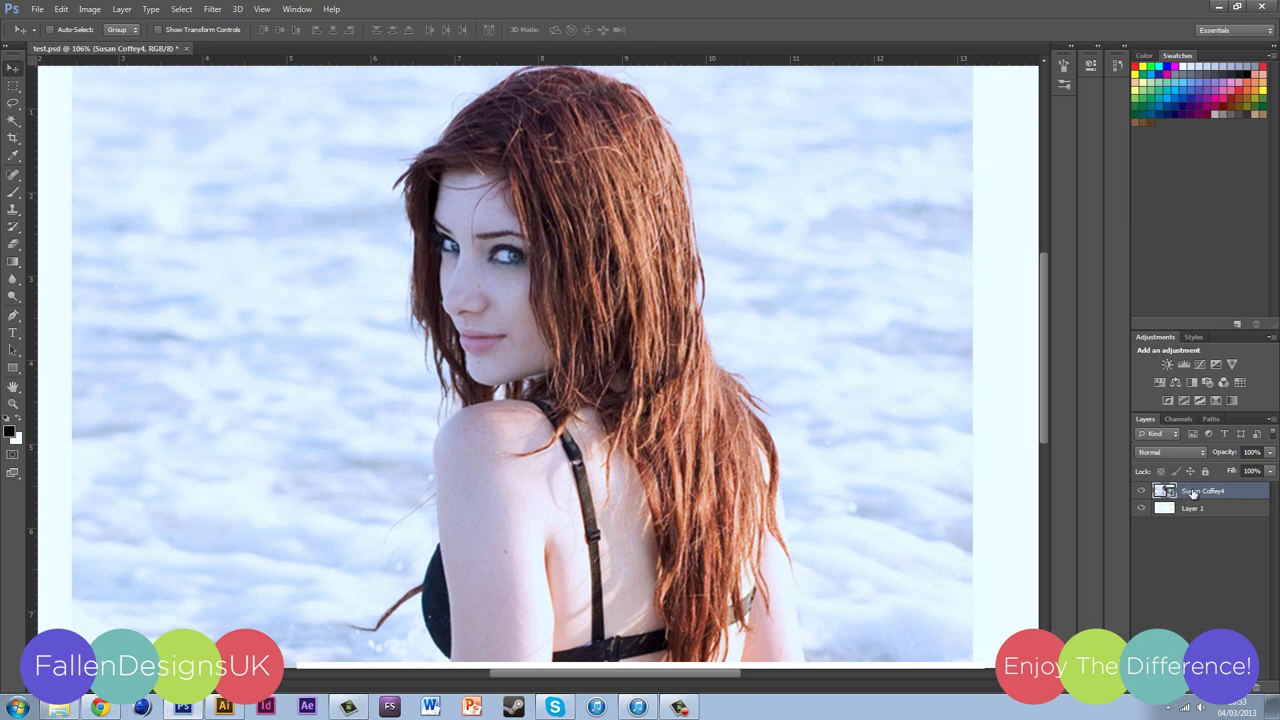
click(1239, 687)
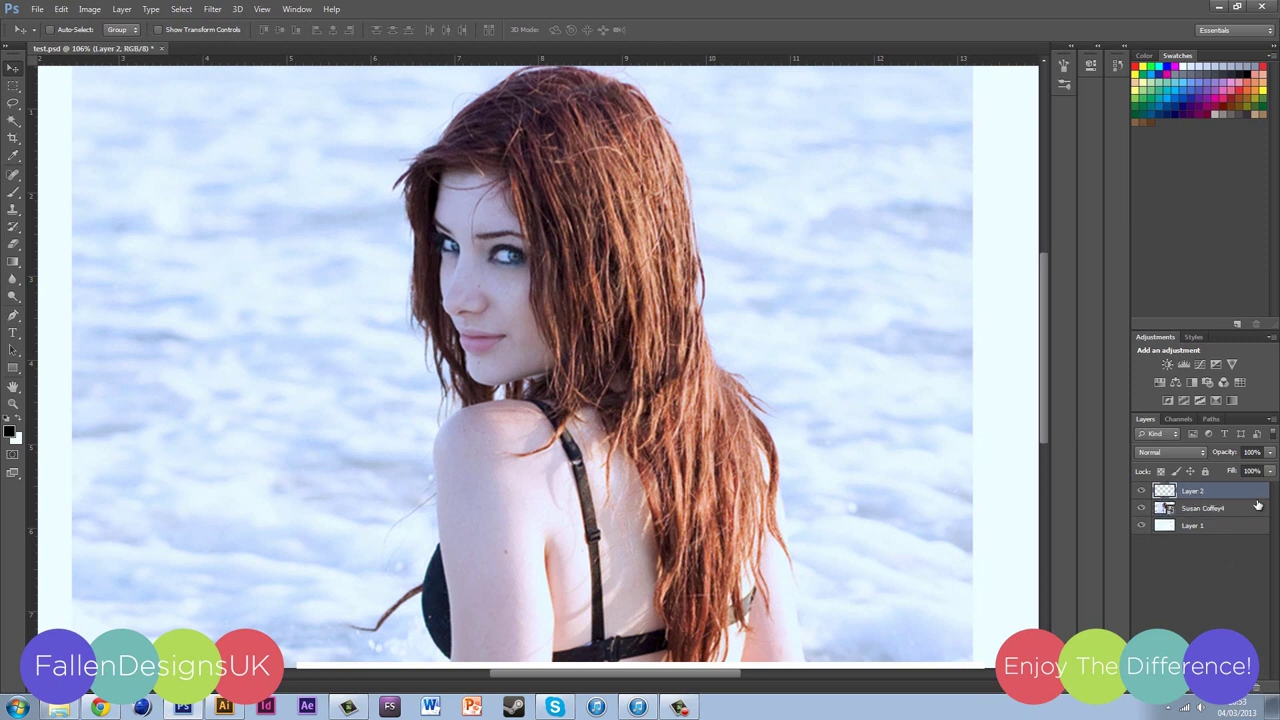
Step: Lower the photo layer's opacity to 62%
click(1194, 514)
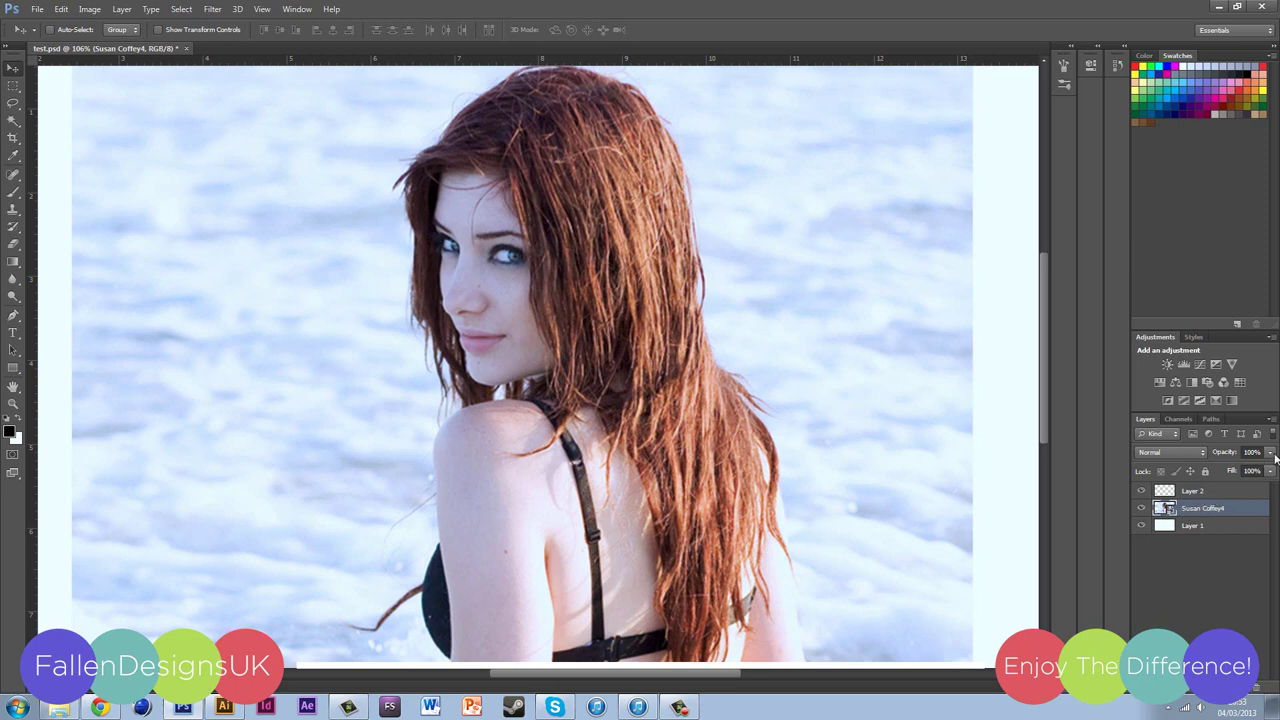
click(1271, 454)
click(1246, 471)
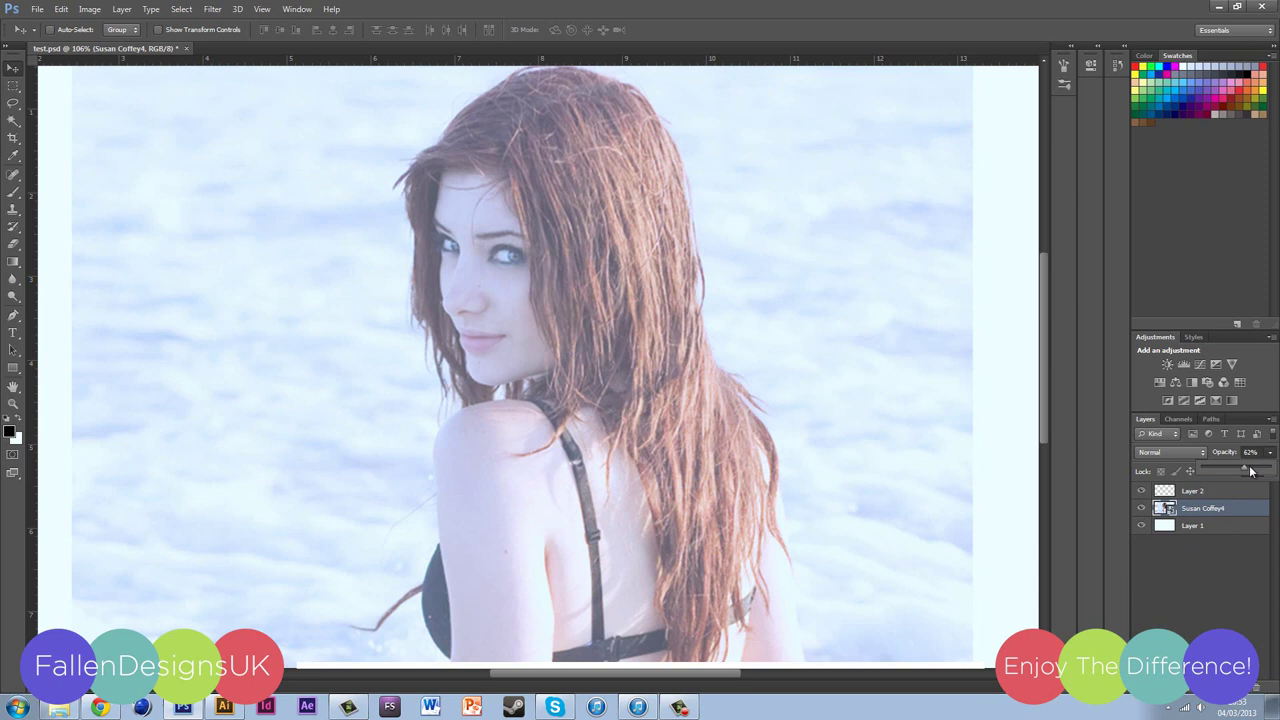
Step: Draw a short curved path down the hair on Layer 2 with the Pen tool and stroke it with the black brush
click(1209, 493)
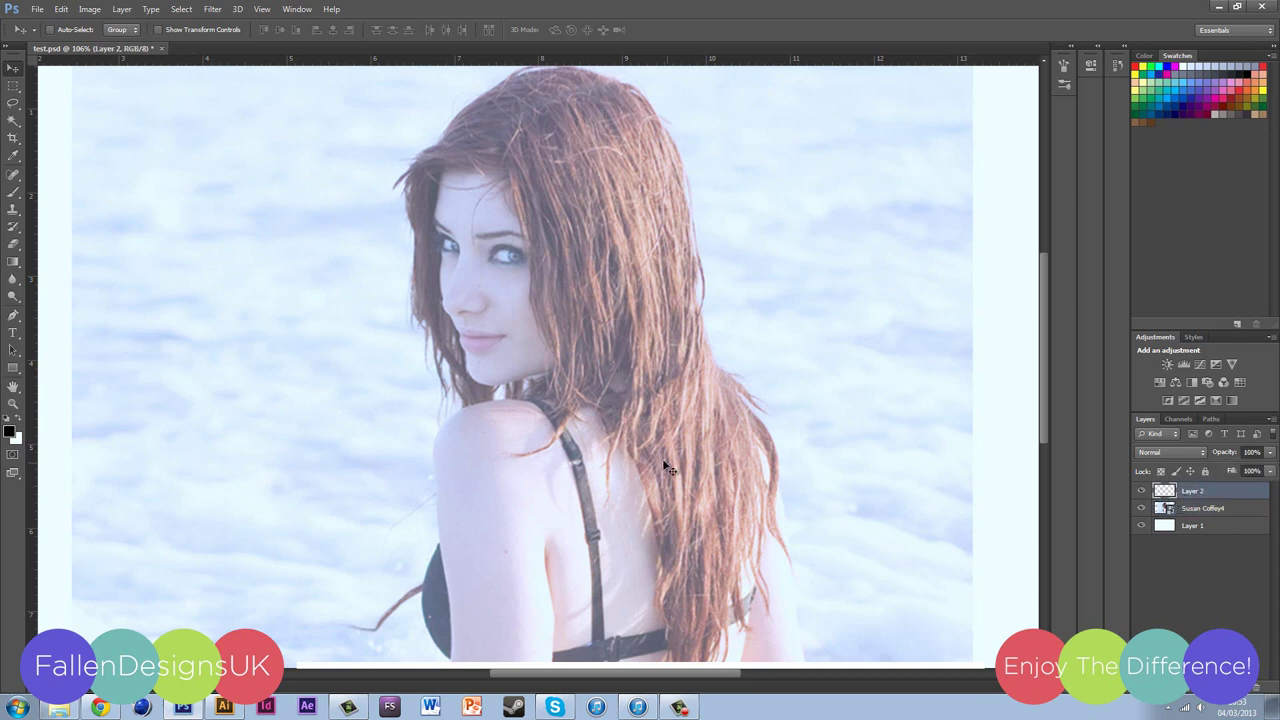
scroll(612, 470, down, 4)
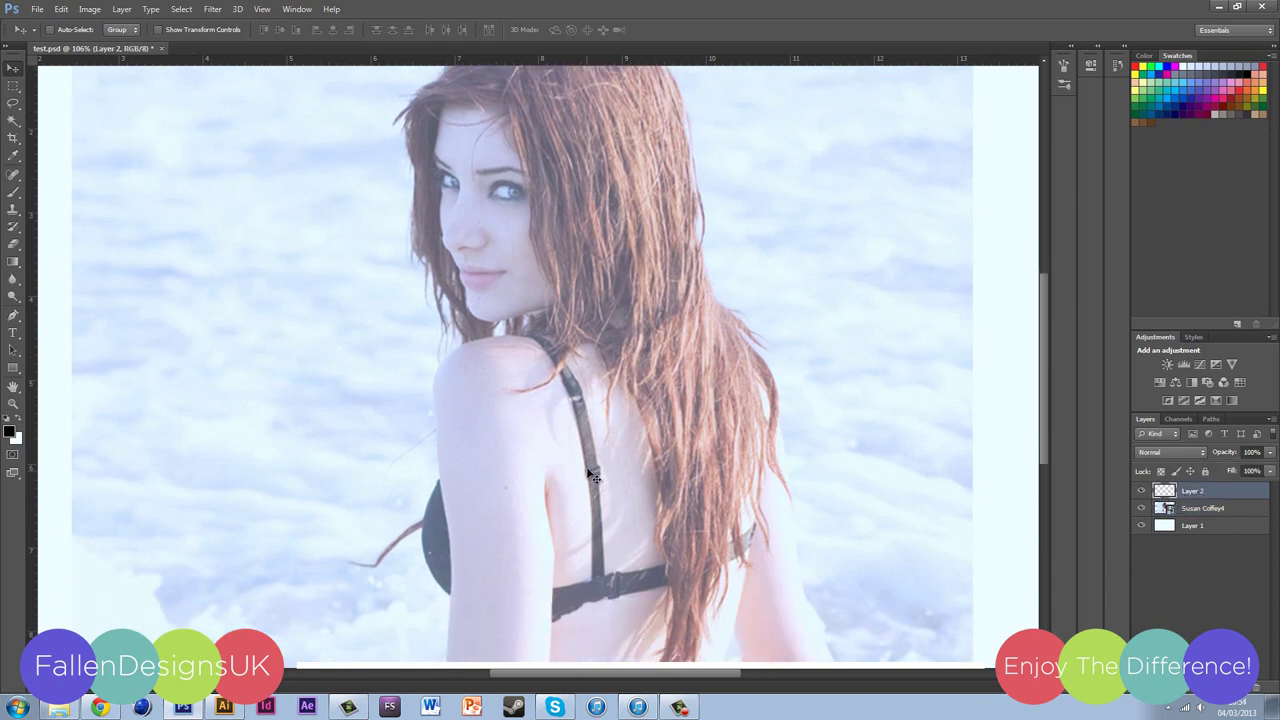
scroll(612, 462, down, 4)
scroll(734, 486, up, 2)
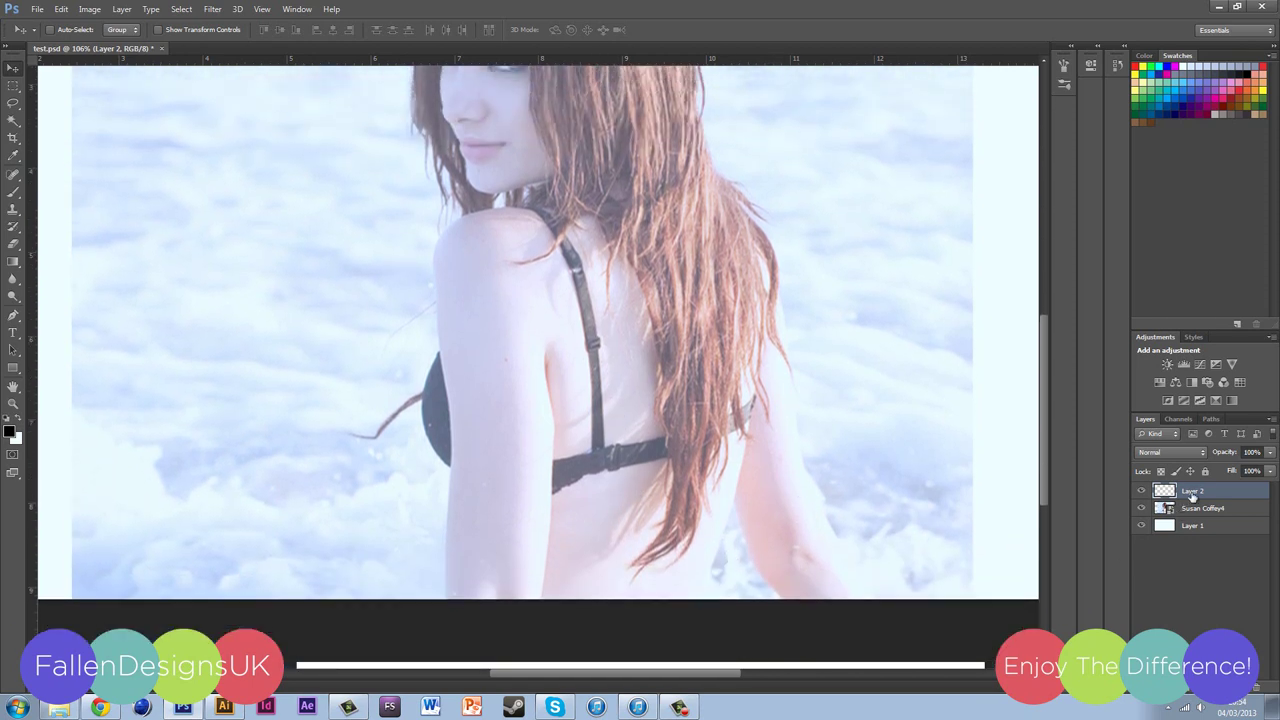
scroll(671, 394, up, 4)
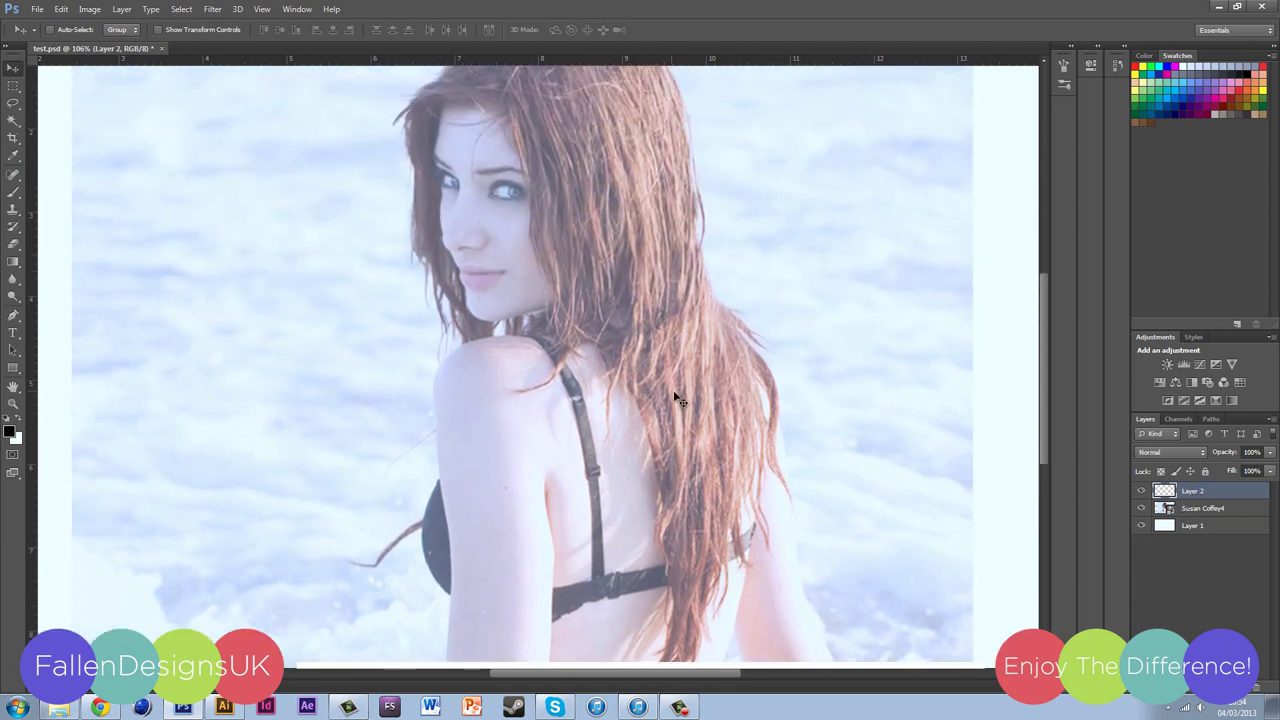
key(p)
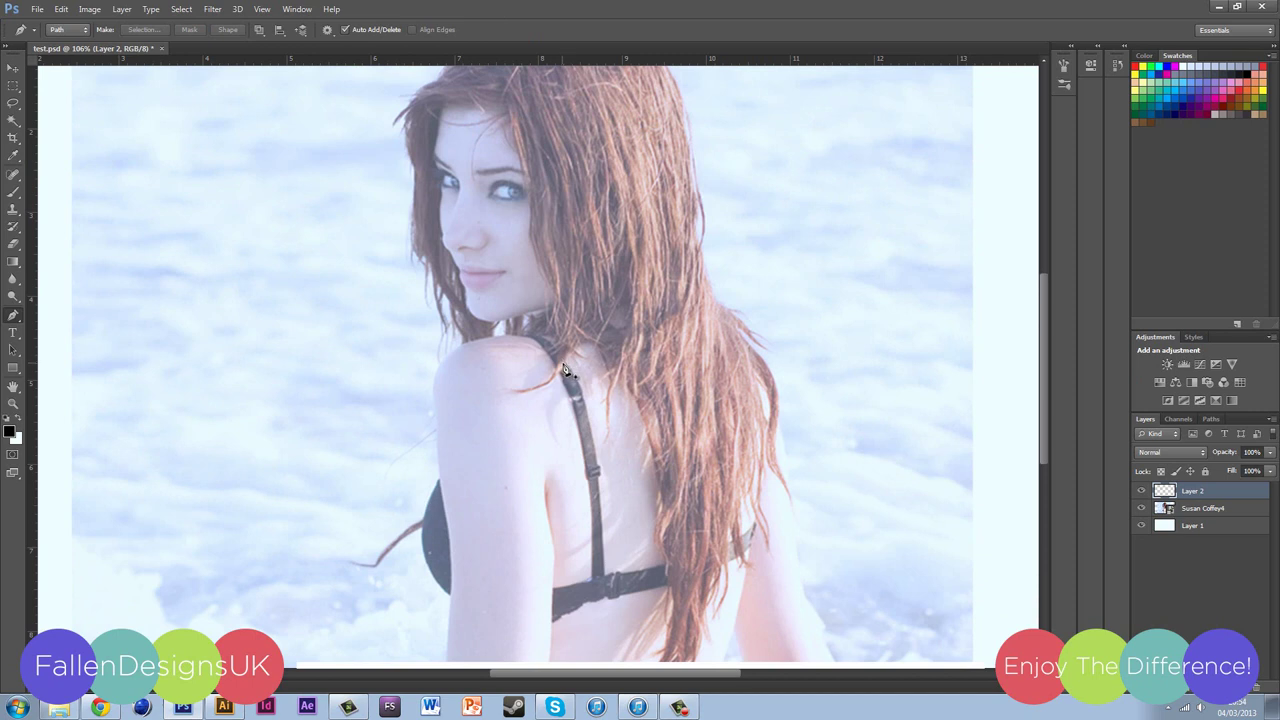
scroll(560, 368, up, 7)
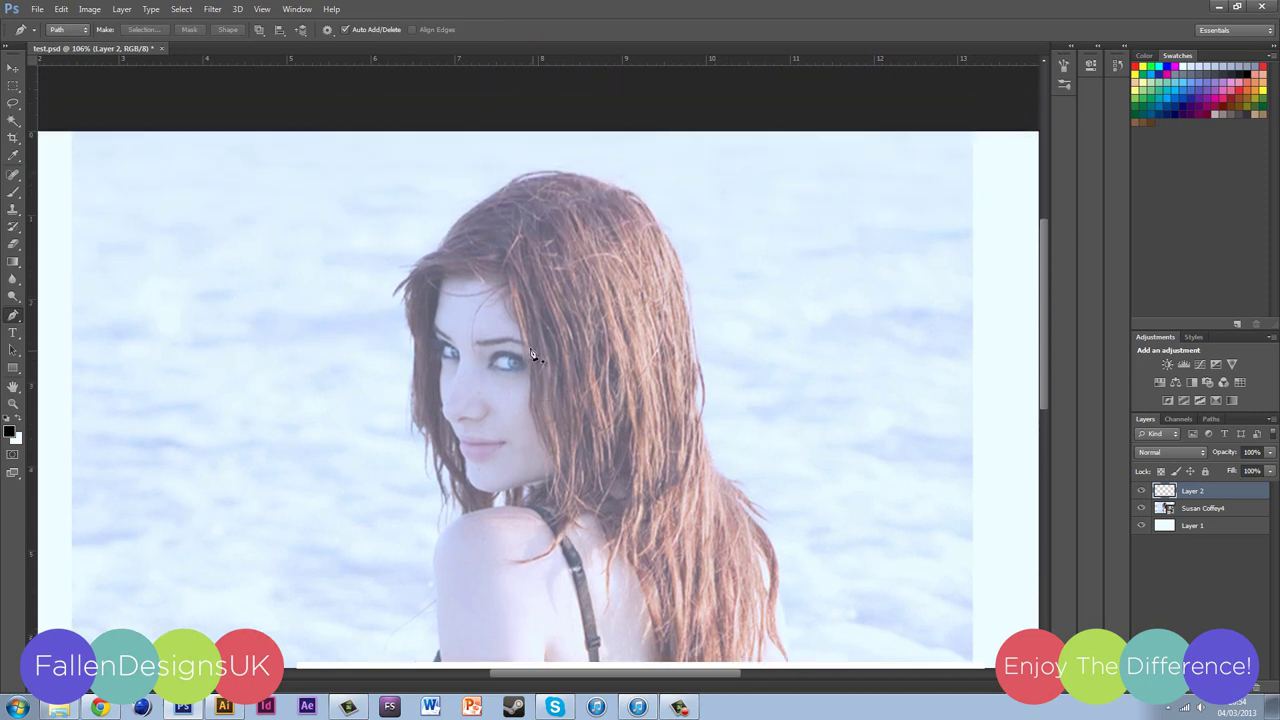
scroll(533, 354, down, 2)
click(577, 251)
right_click(616, 377)
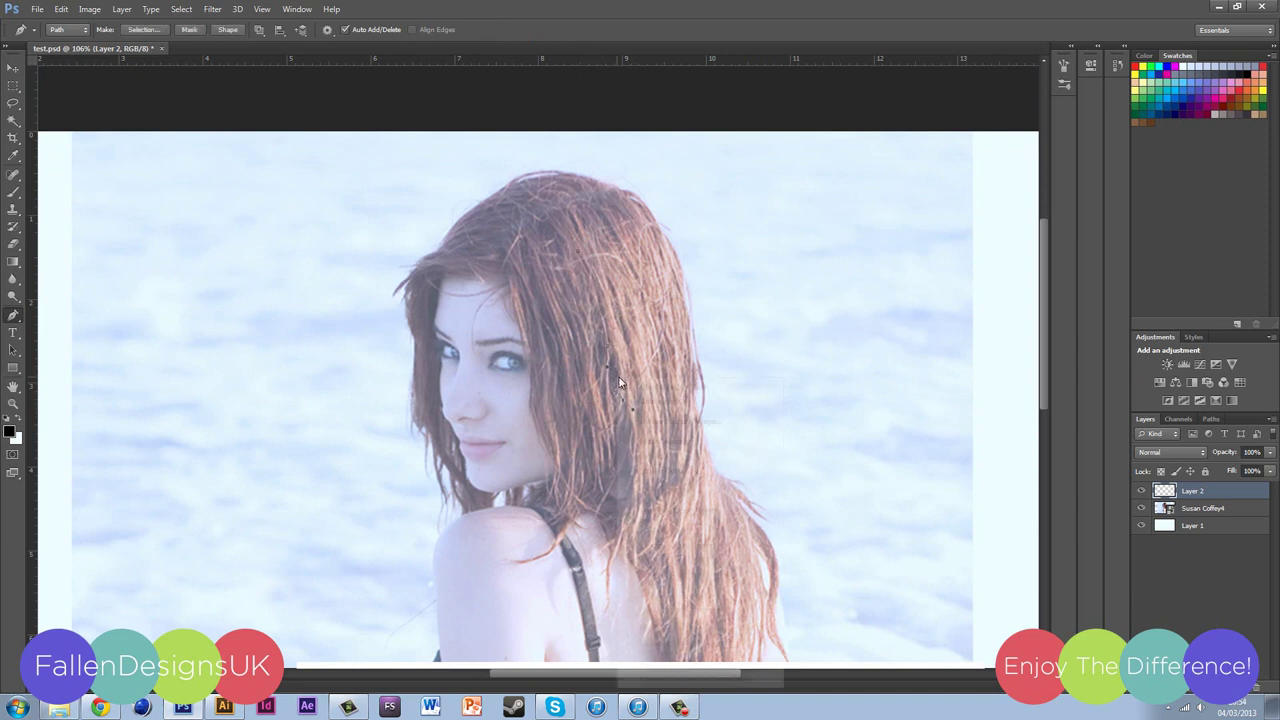
click(655, 470)
click(735, 244)
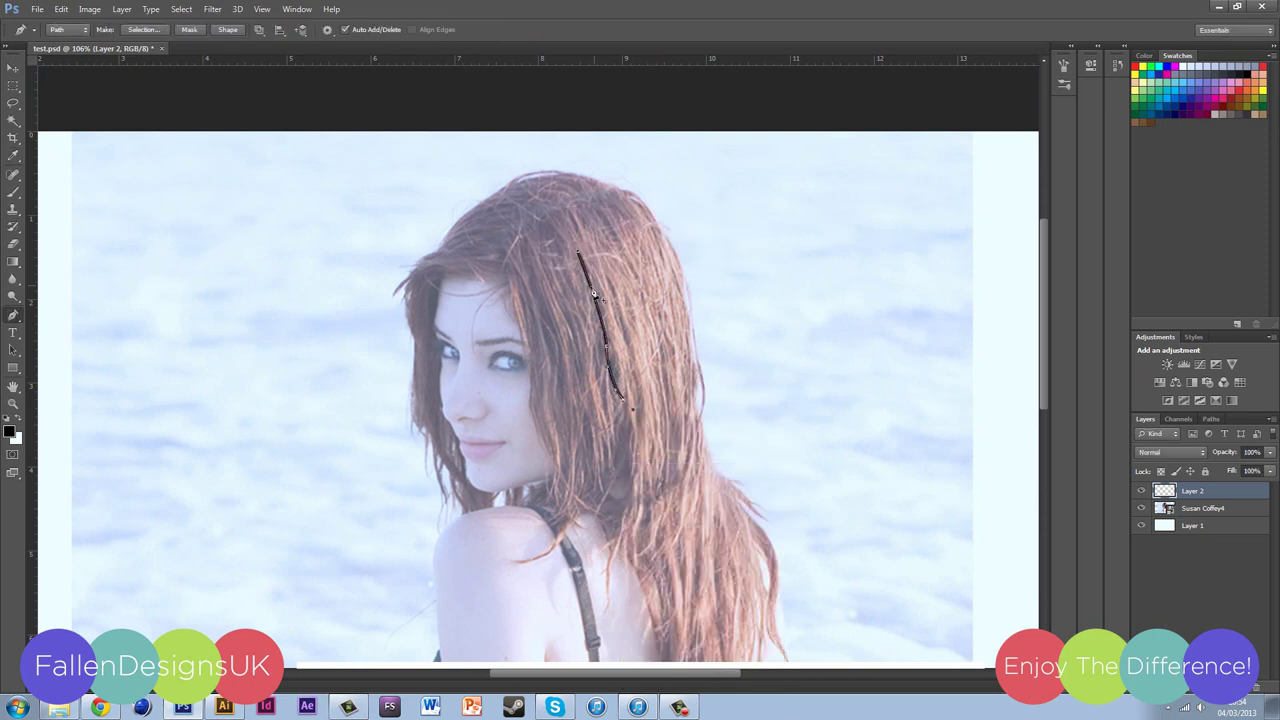
Step: Delete the practice path in the hair and remove its black stroke
right_click(591, 288)
click(634, 330)
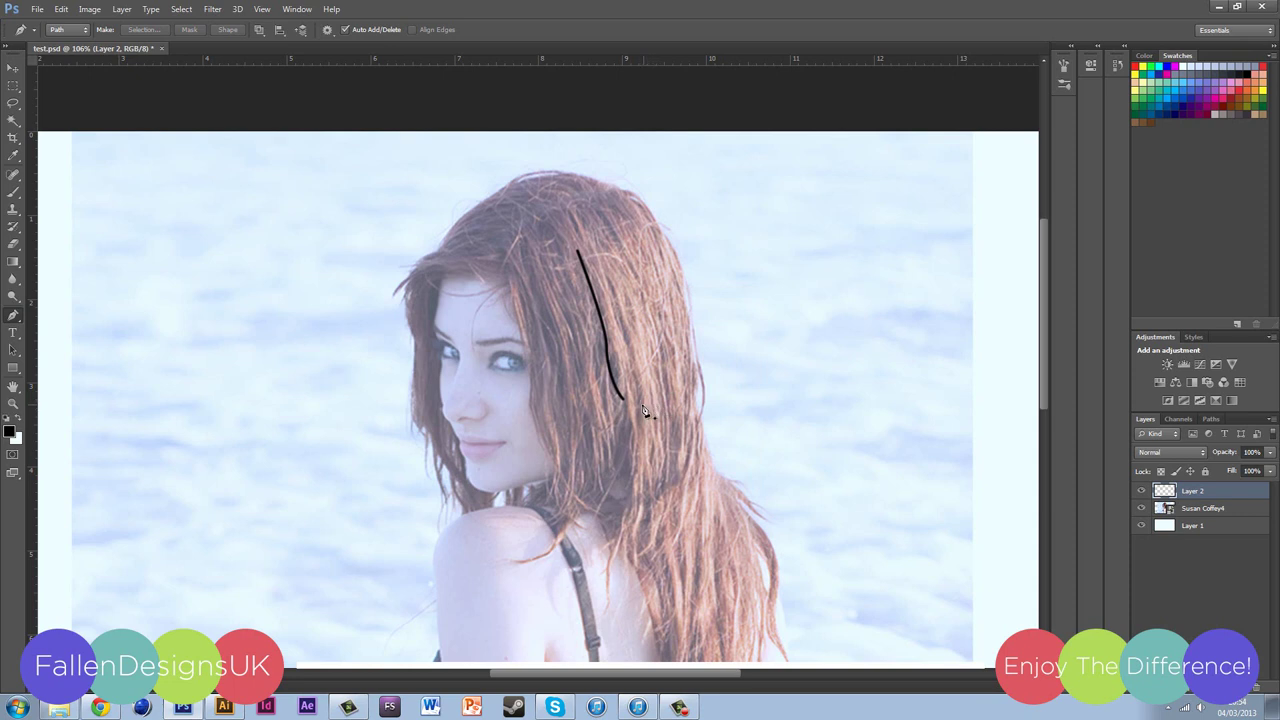
click(610, 365)
Step: Trace the lower hair tips and the loose strands beside the right arm with a Pen path on the photo layer
key(alt+bracketleft)
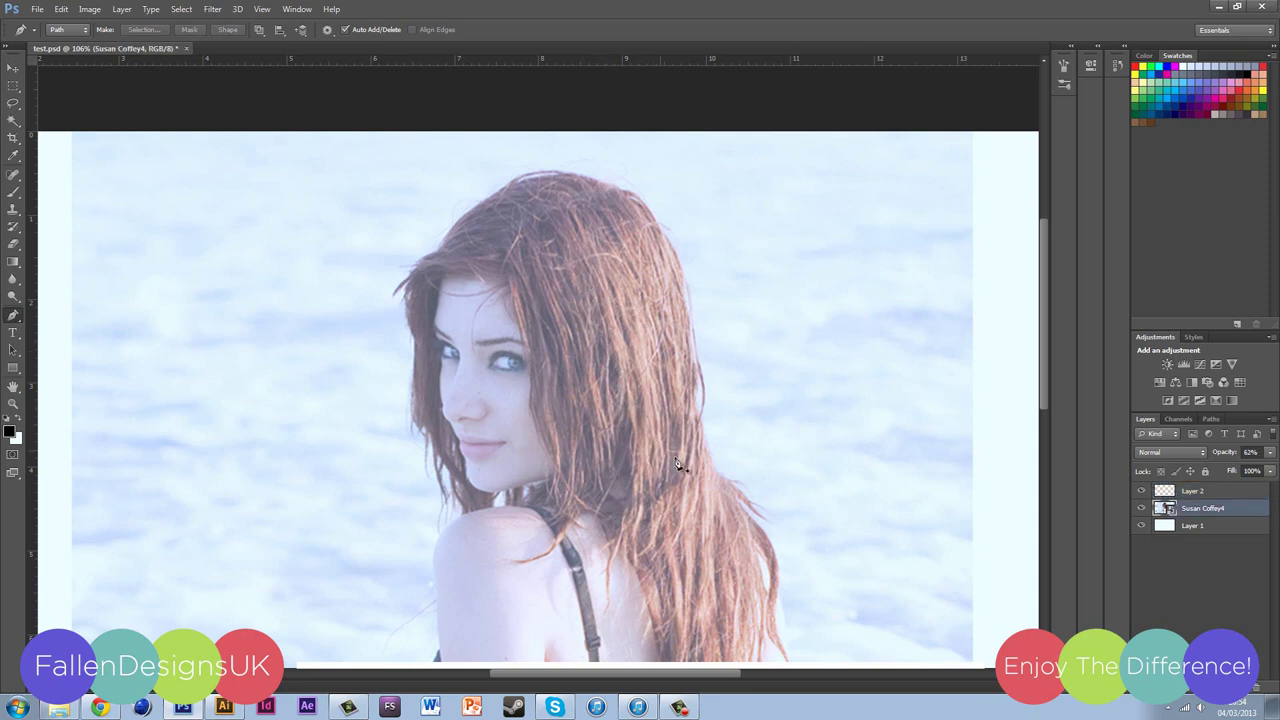
click(635, 516)
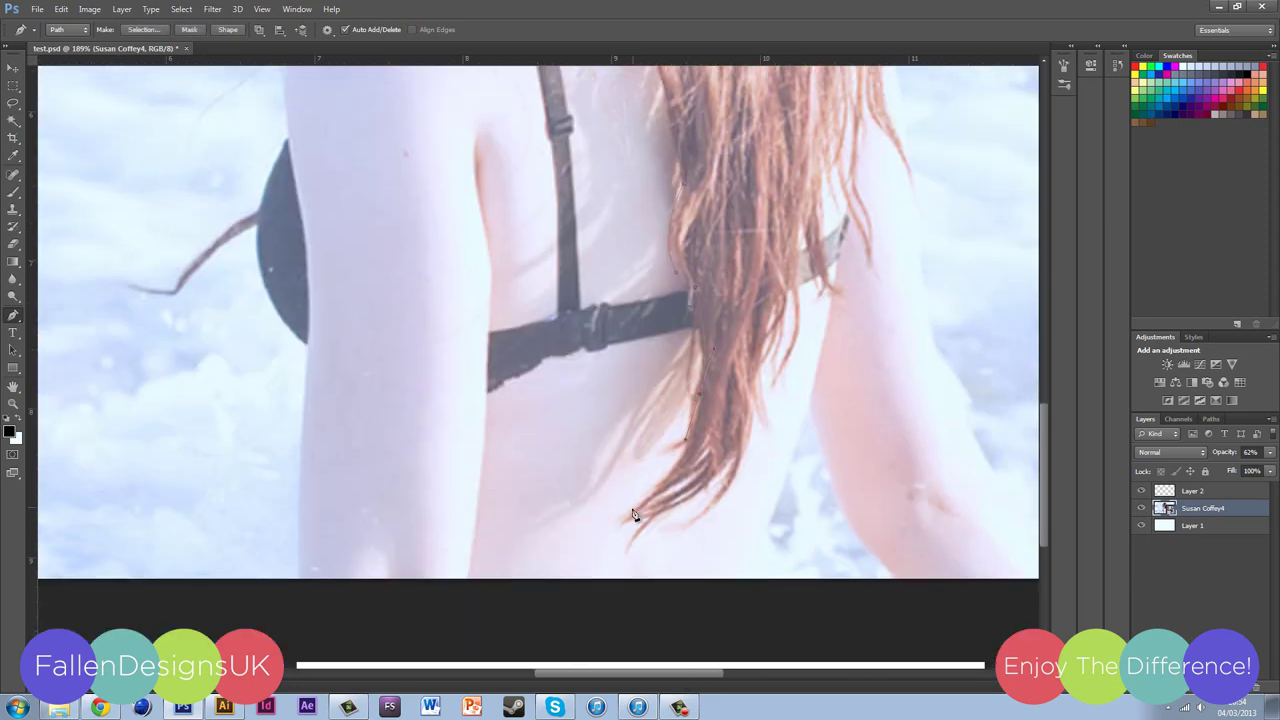
click(668, 511)
click(774, 419)
click(779, 355)
scroll(790, 300, up, 3)
click(842, 422)
click(820, 301)
drag(857, 358, 859, 377)
Step: Trace the outer edge of the hair lock in front of the face down to its tips with a Pen path
scroll(862, 388, up, 8)
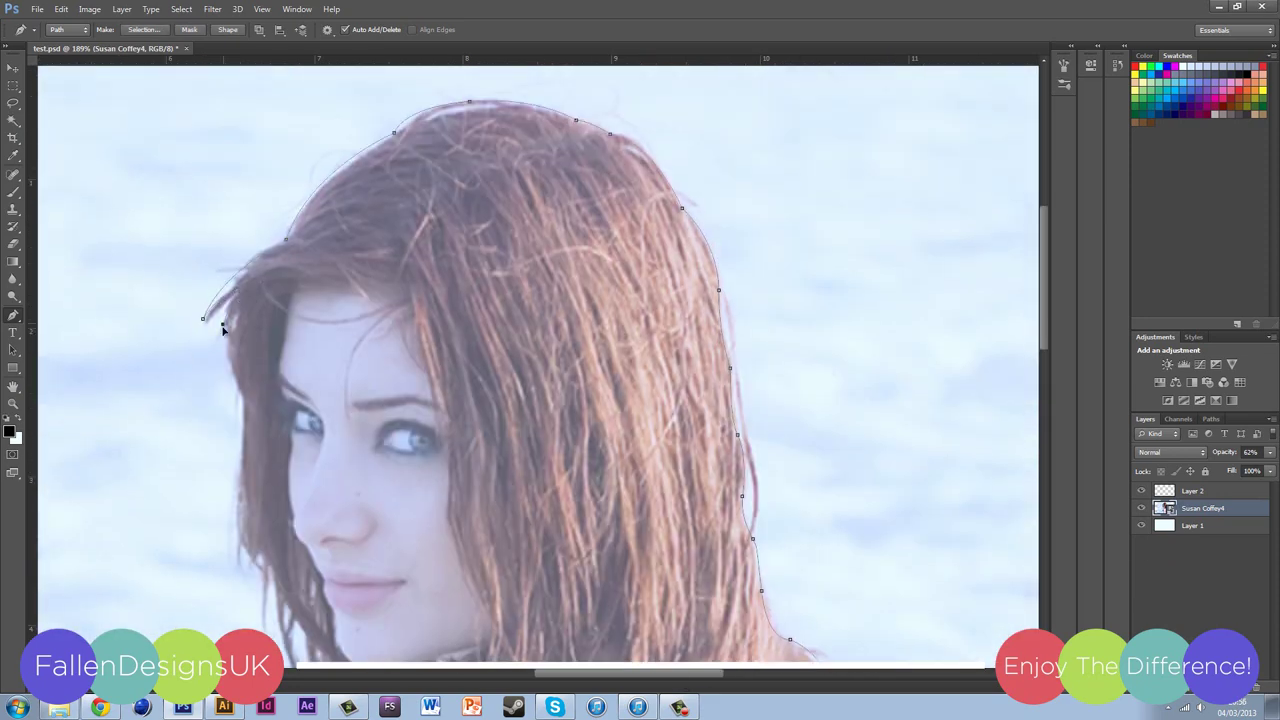
scroll(223, 330, down, 3)
click(246, 398)
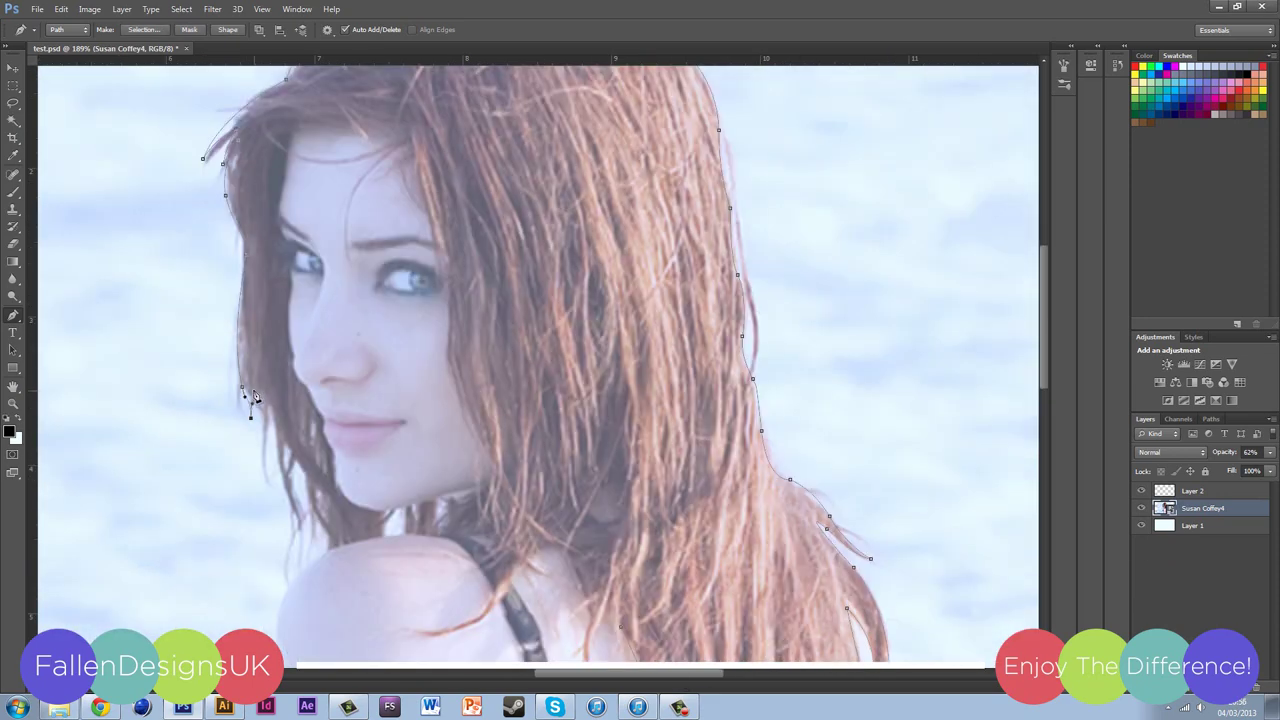
click(266, 474)
click(298, 540)
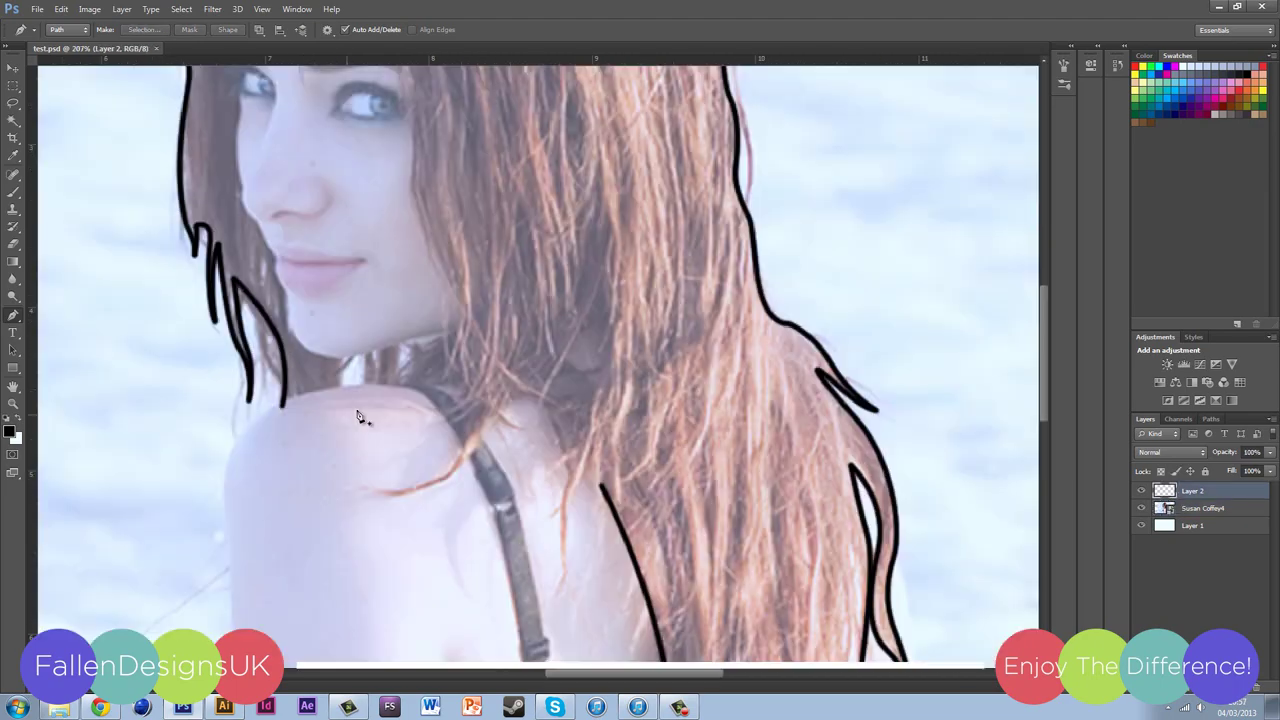
Step: Trace the loose hair strands beneath the chin and over the shoulder and bra strap with the Pen tool
scroll(363, 420, up, 1)
click(365, 414)
click(418, 417)
click(461, 411)
click(437, 457)
click(374, 520)
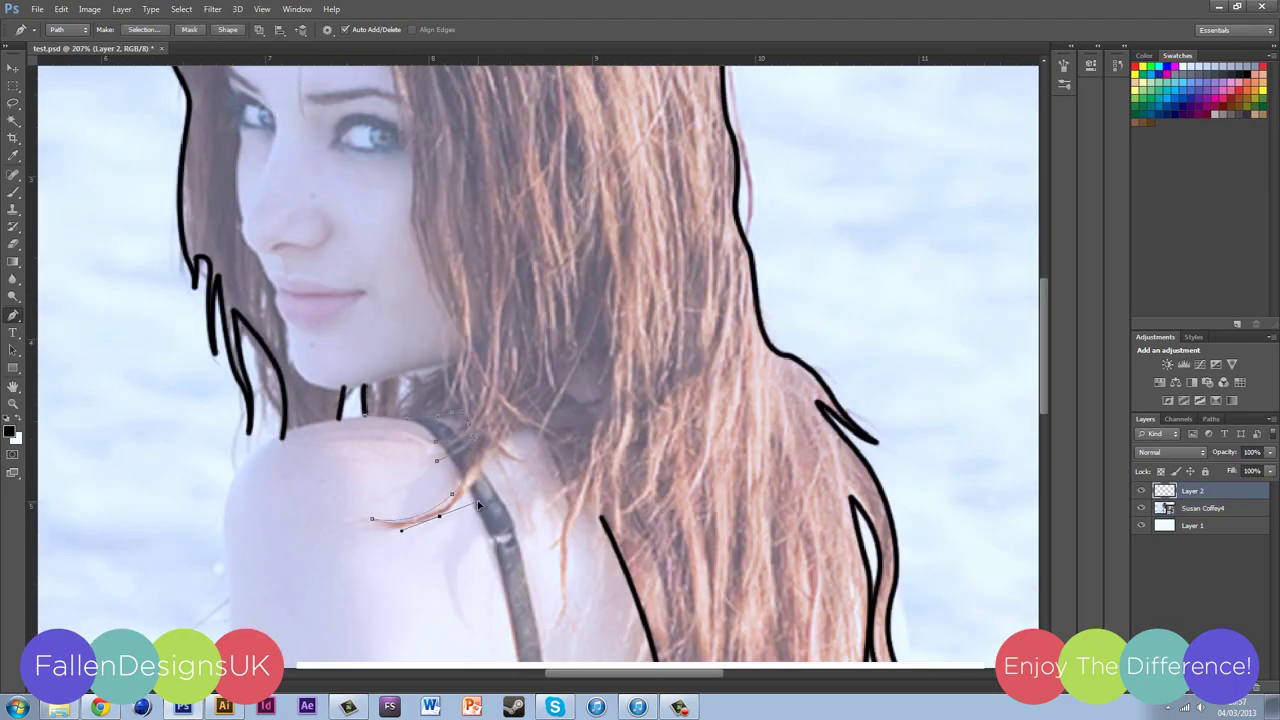
click(515, 433)
click(563, 620)
Step: Trace the hairline around the face and forehead with Pen paths and stroke them with the black brush on Layer 2
scroll(560, 430, up, 1)
scroll(613, 414, up, 3)
scroll(613, 413, up, 1)
click(333, 377)
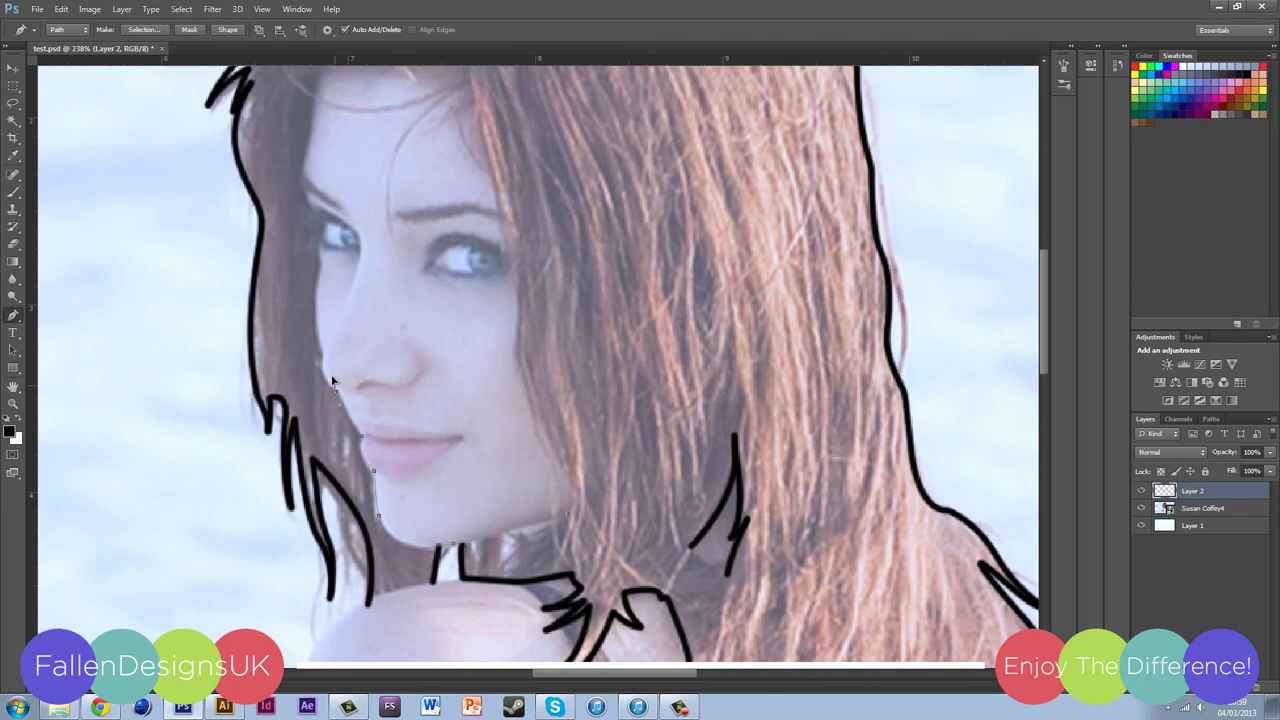
right_click(315, 163)
click(370, 257)
click(728, 240)
right_click(481, 240)
click(528, 332)
click(727, 241)
click(726, 242)
Step: Trace inner strands down the back of the hair with Pen paths and stroke them in black
scroll(491, 257, up, 2)
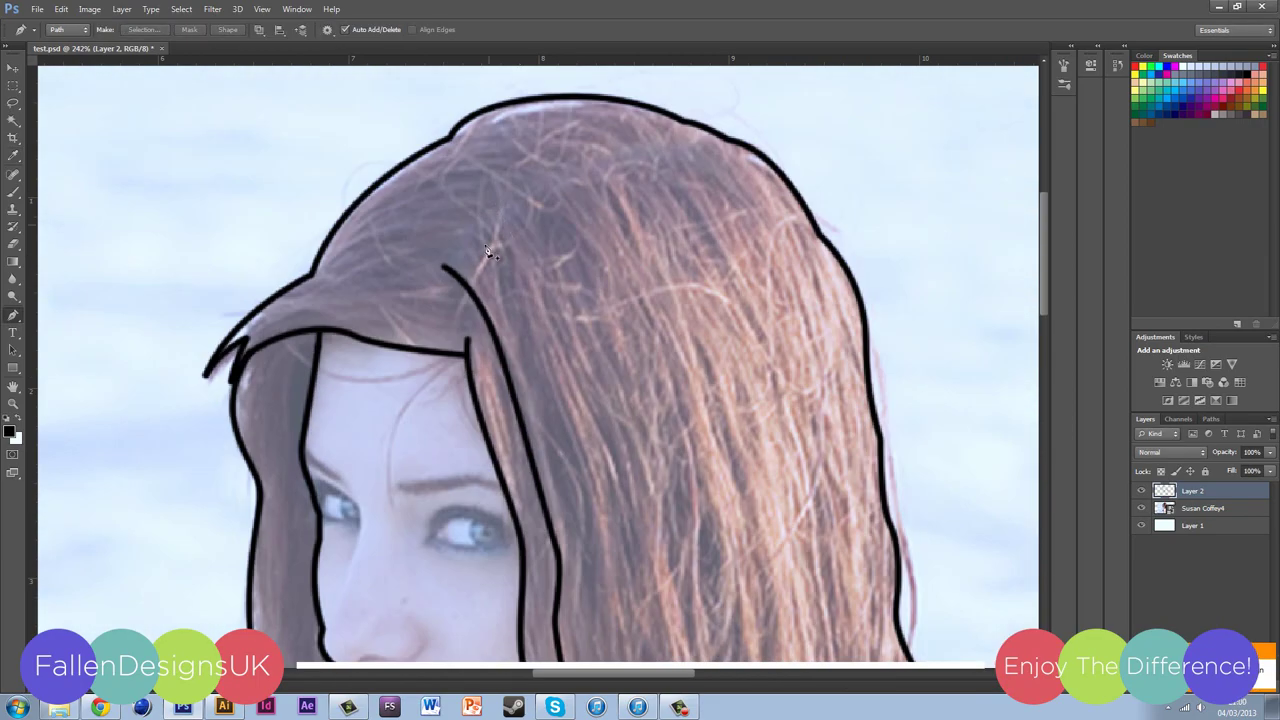
scroll(694, 246, down, 3)
click(651, 306)
click(668, 382)
scroll(663, 326, down, 6)
click(834, 551)
scroll(862, 477, up, 3)
right_click(837, 309)
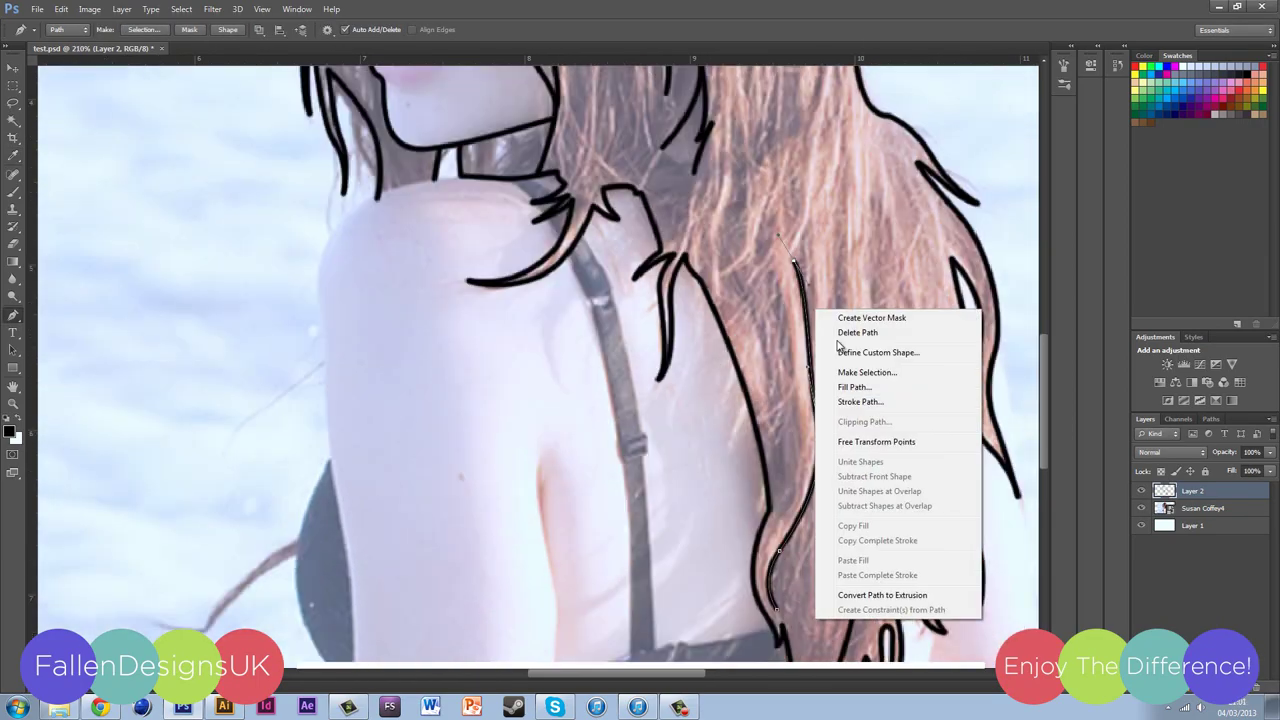
click(860, 402)
click(727, 241)
Step: Draw strand lines through the upper hair and the lock in front of the face, and stroke the paths in black
scroll(663, 220, up, 3)
scroll(663, 220, up, 6)
scroll(557, 509, up, 3)
drag(520, 295, 520, 274)
scroll(440, 175, up, 2)
click(286, 346)
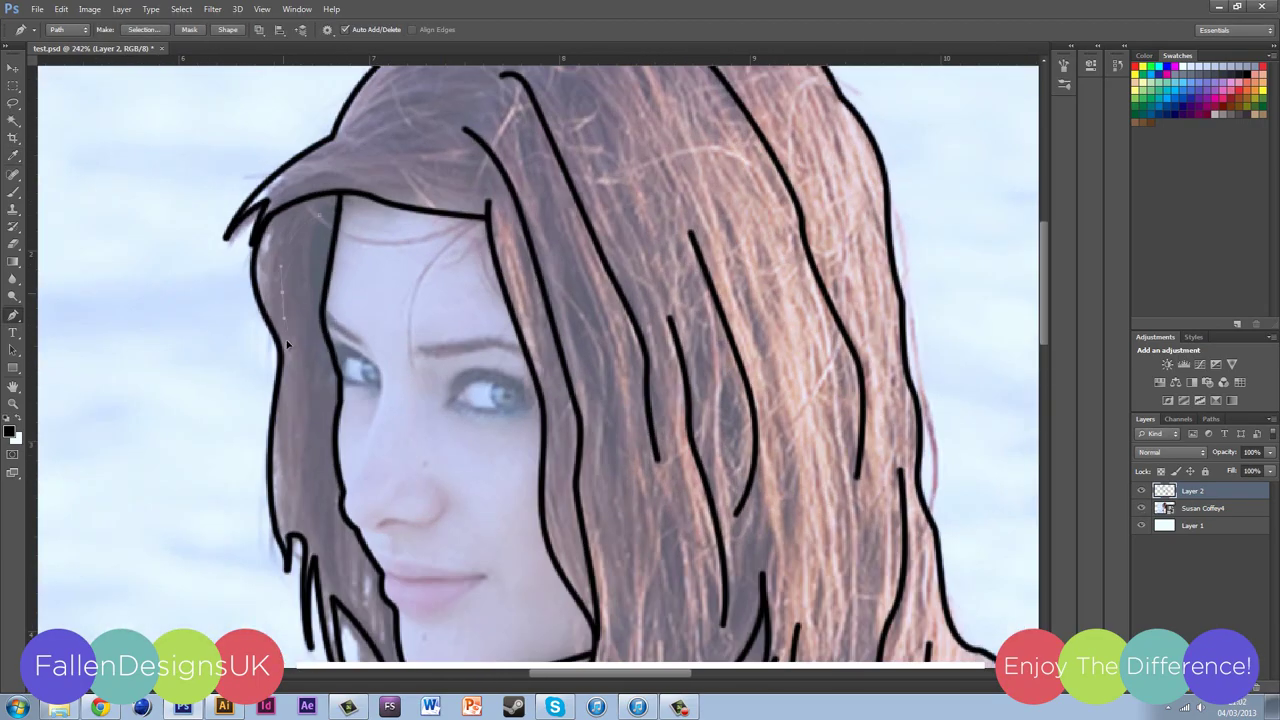
key(b)
key(p)
right_click(620, 355)
click(663, 446)
click(727, 241)
Step: Draw curved strand paths across the crown of the head and delete the leftover path
click(334, 306)
click(490, 251)
drag(667, 173, 786, 234)
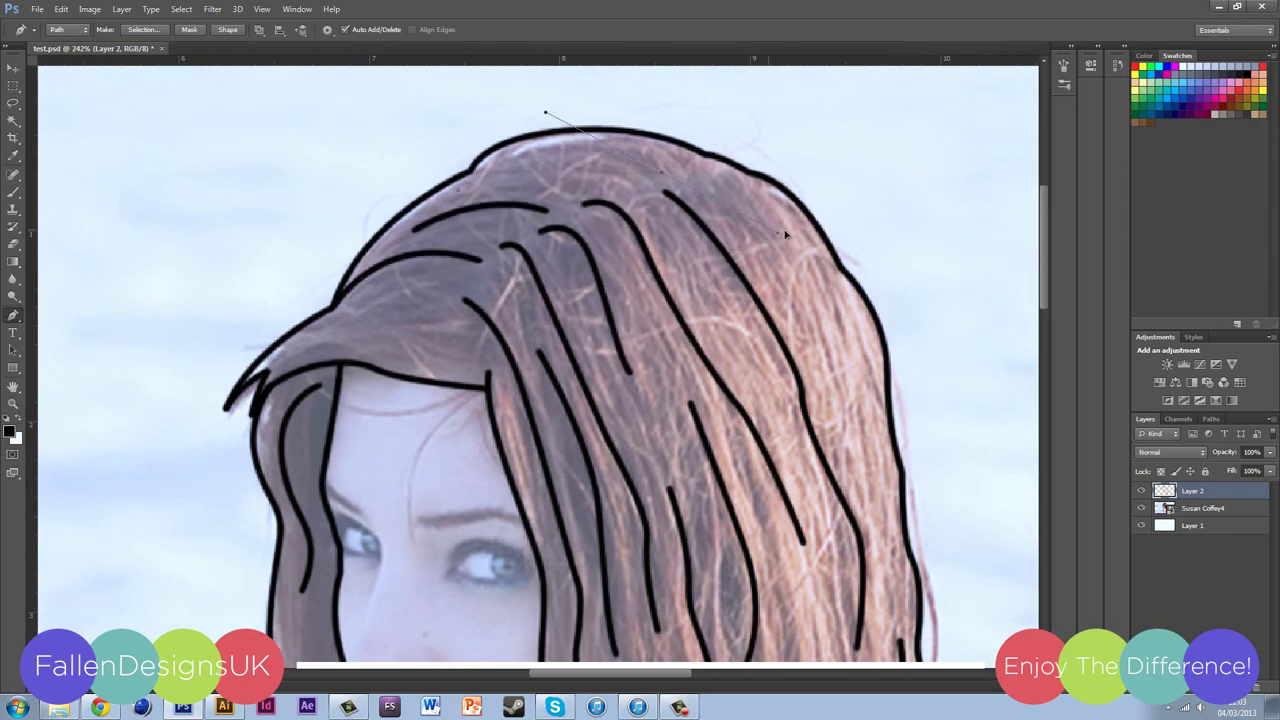
scroll(480, 270, down, 2)
right_click(438, 246)
click(478, 270)
Step: Trace the remaining inner strands in the middle of the hair behind the neck and stroke them in black
scroll(500, 350, down, 6)
scroll(590, 360, down, 1)
click(577, 296)
scroll(690, 358, down, 4)
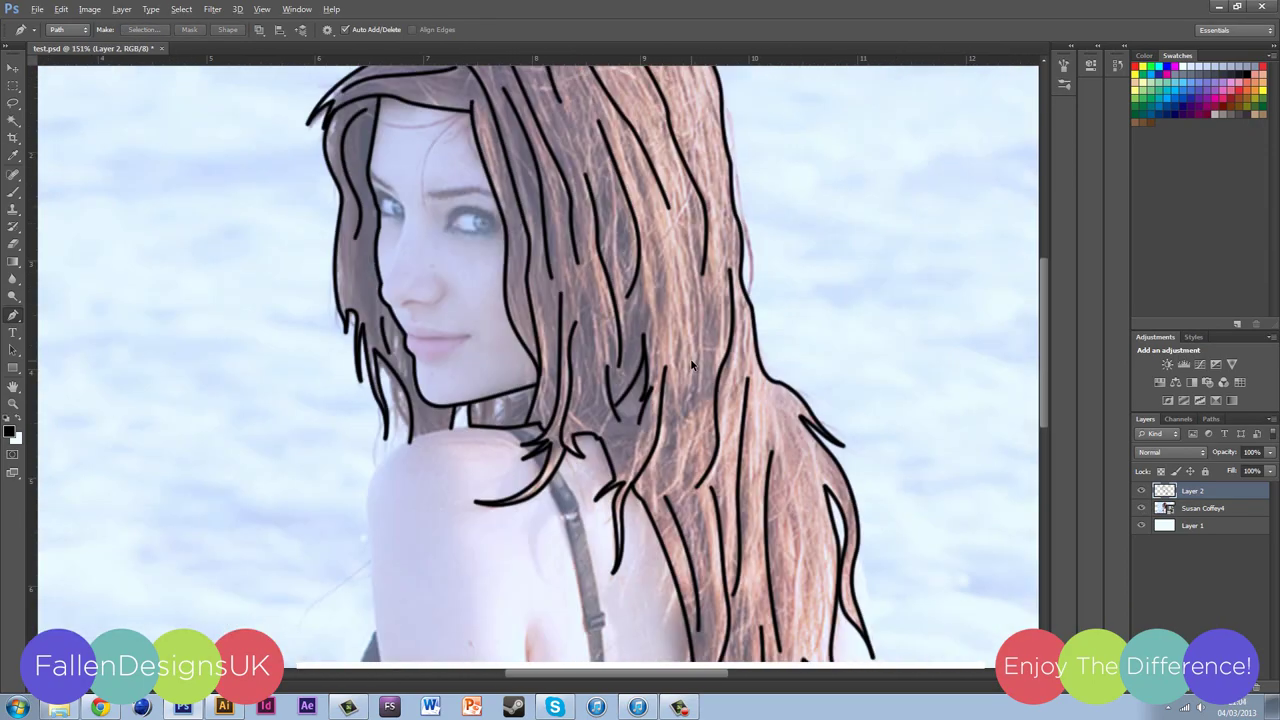
scroll(663, 400, up, 2)
click(643, 371)
scroll(663, 446, down, 4)
right_click(660, 380)
click(695, 472)
click(729, 240)
scroll(628, 283, up, 8)
scroll(627, 283, down, 5)
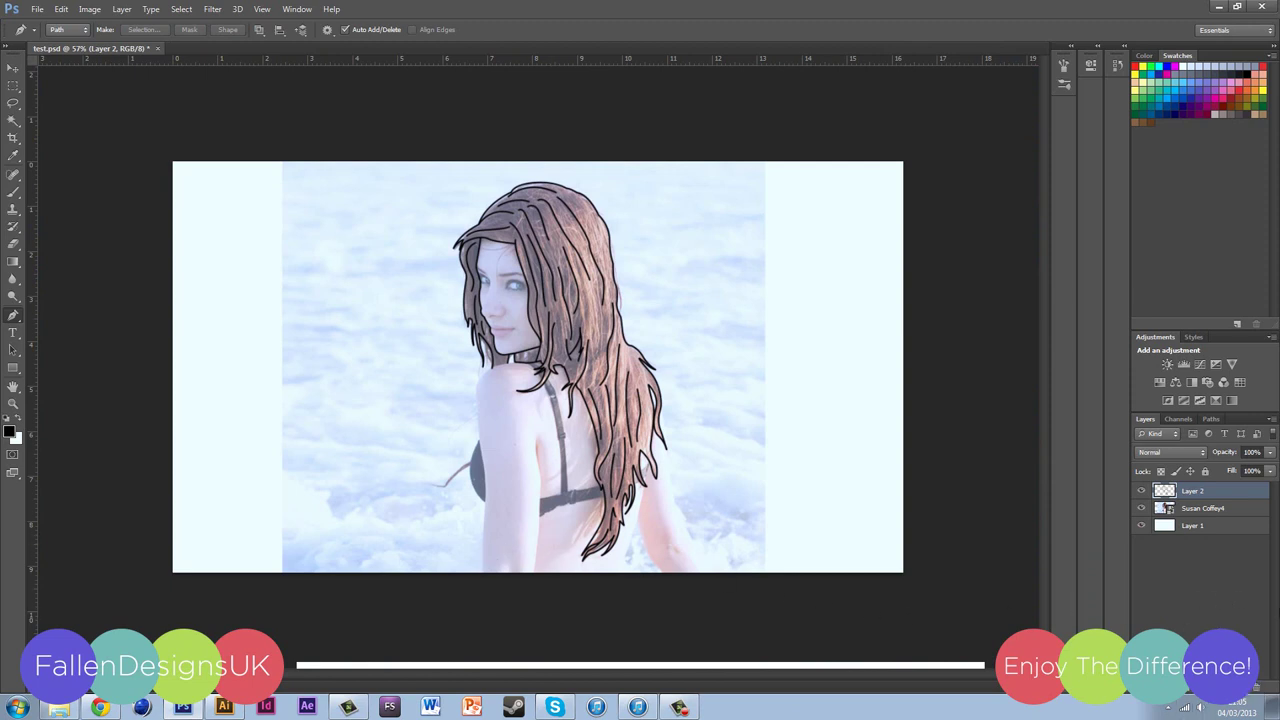
Step: Add a new layer above the line art and set the photo layer's opacity to 100%
key(ctrl+shift+alt+n)
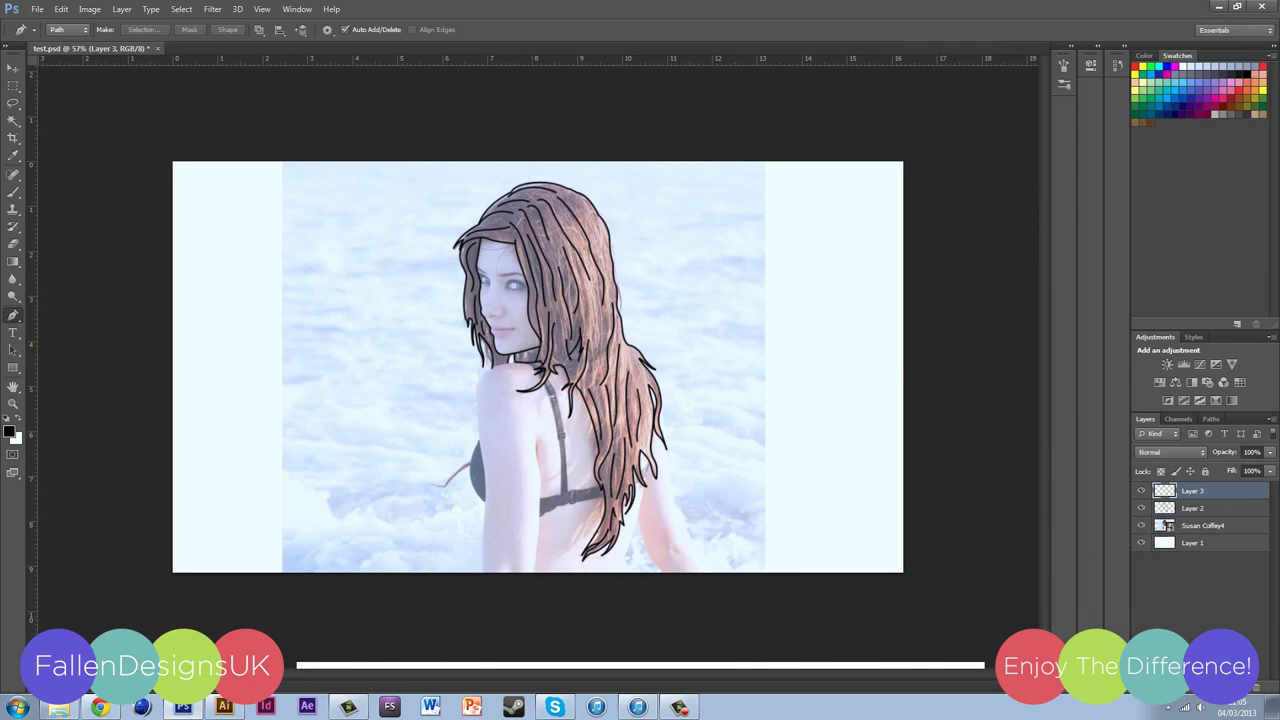
scroll(509, 278, up, 8)
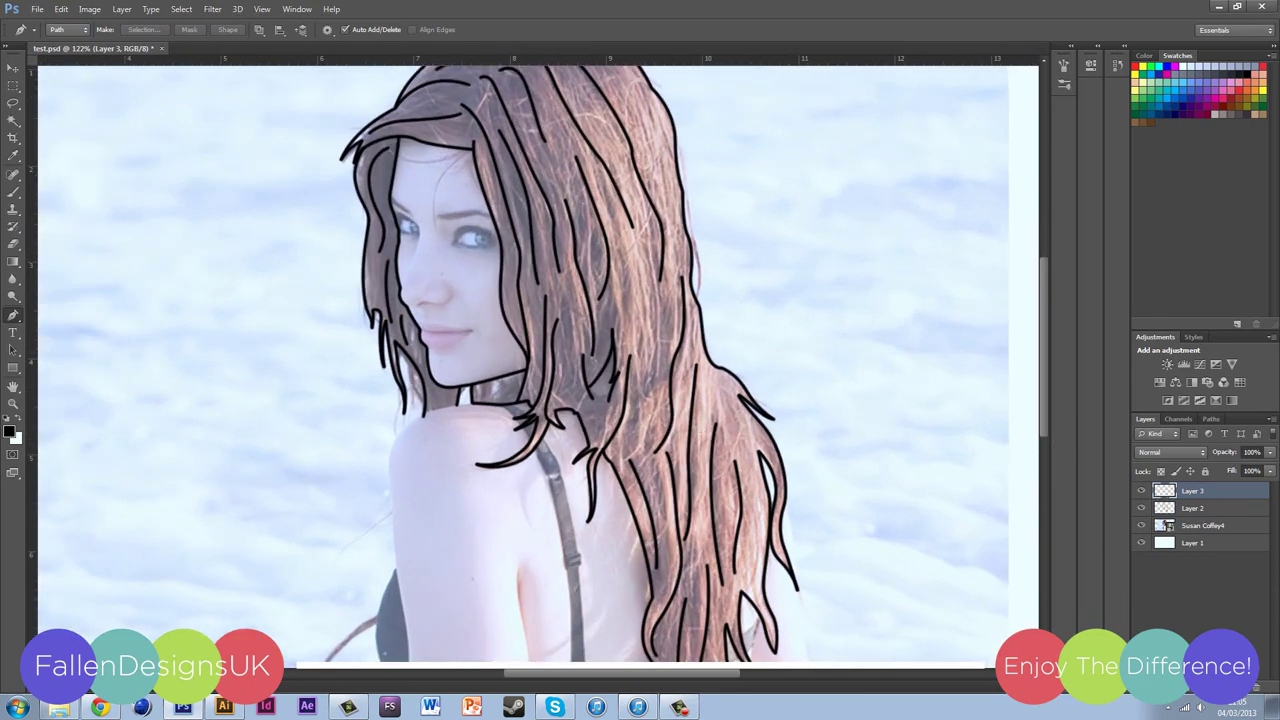
click(1201, 528)
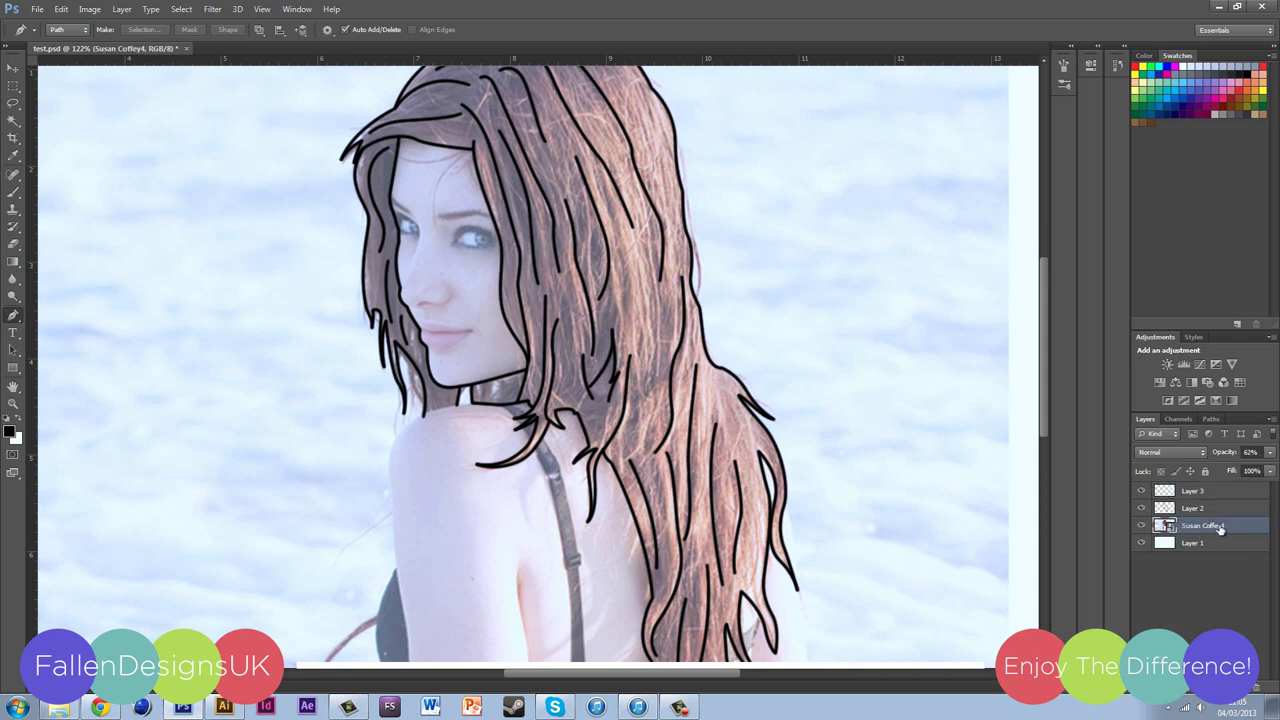
click(1271, 454)
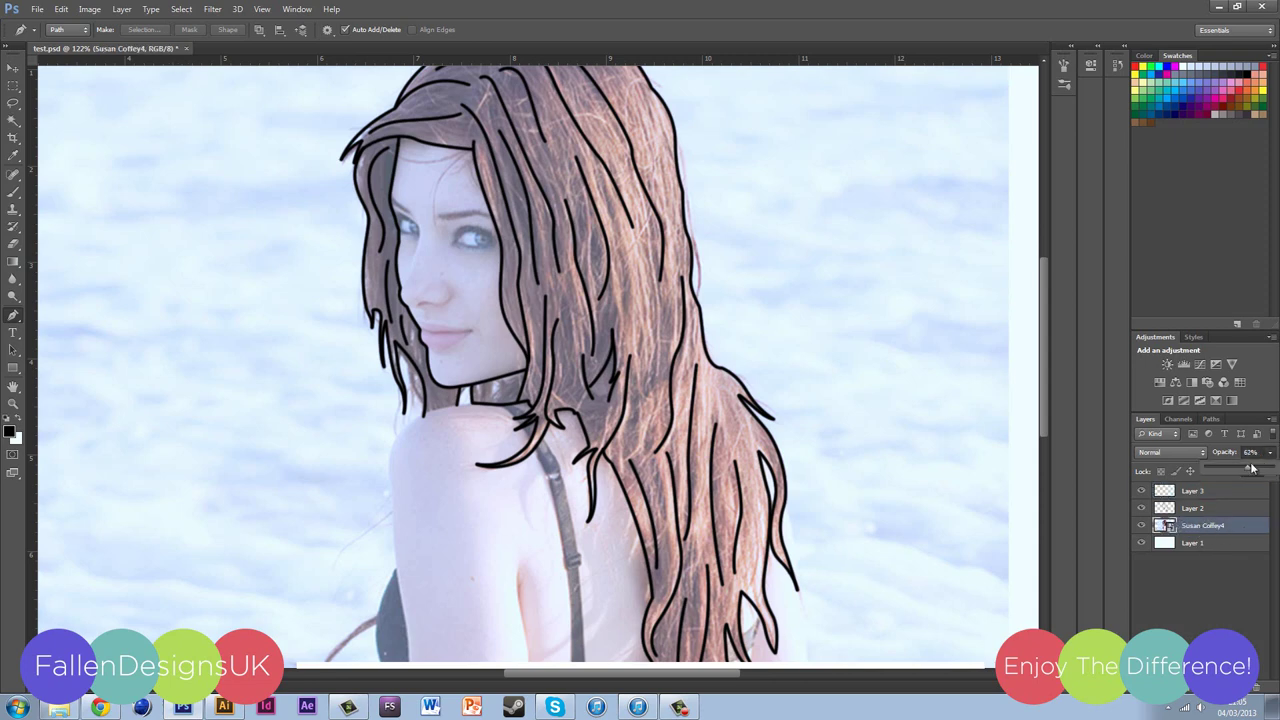
drag(1273, 471, 1279, 471)
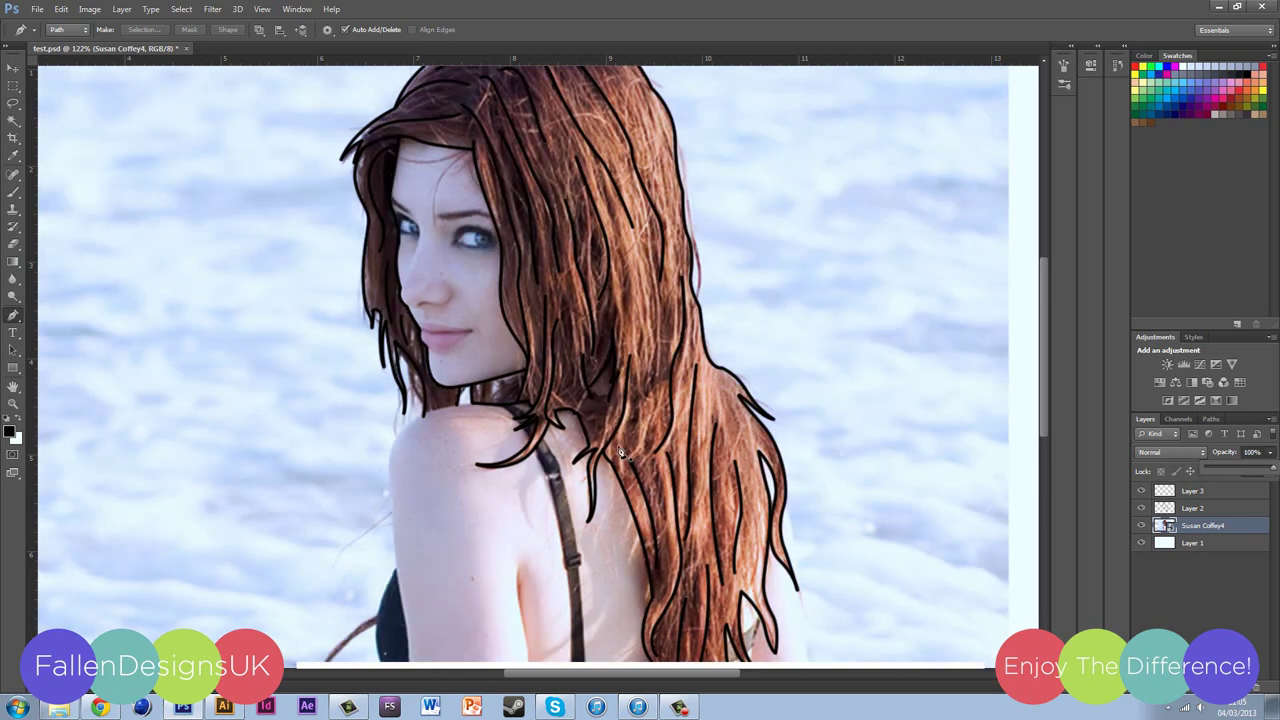
Step: Set the foreground colour to the reddish brown 8f4830 sampled from the hair in the photo
click(9, 433)
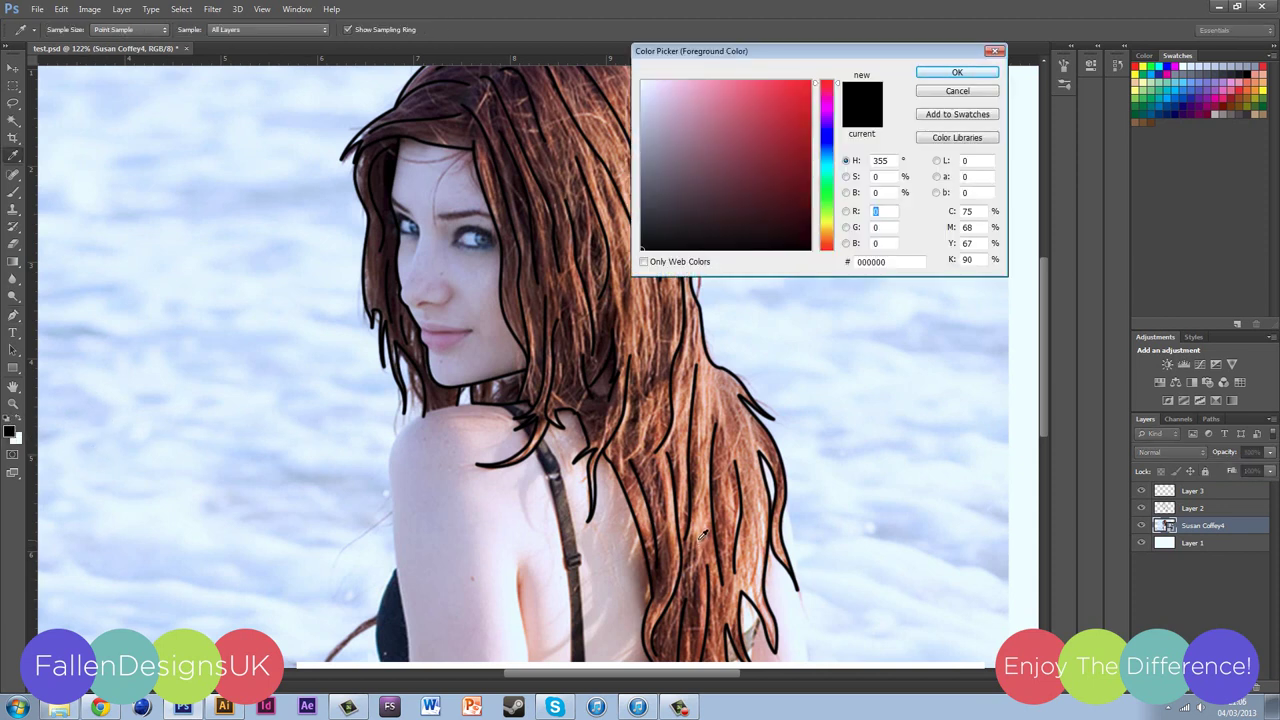
drag(701, 533, 635, 296)
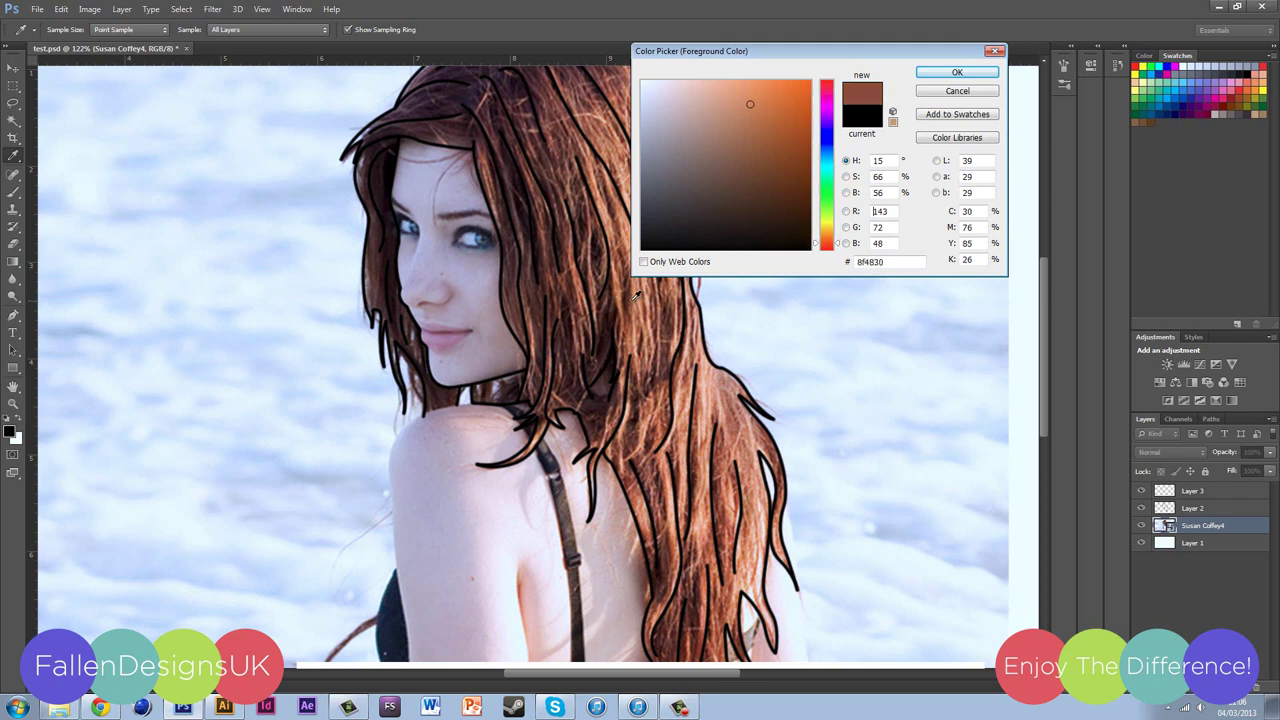
click(942, 73)
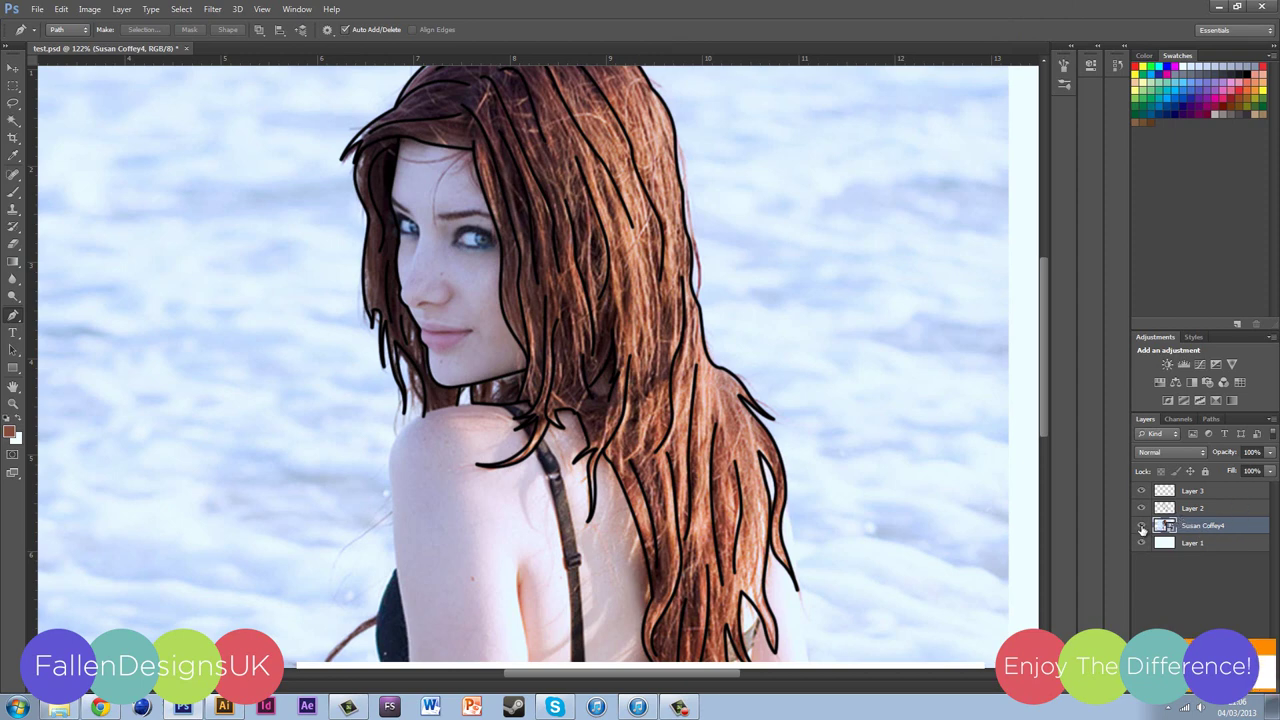
Step: Hide the photo layer, select Layer 3 and enlarge the Brush for colouring the hair
click(1142, 526)
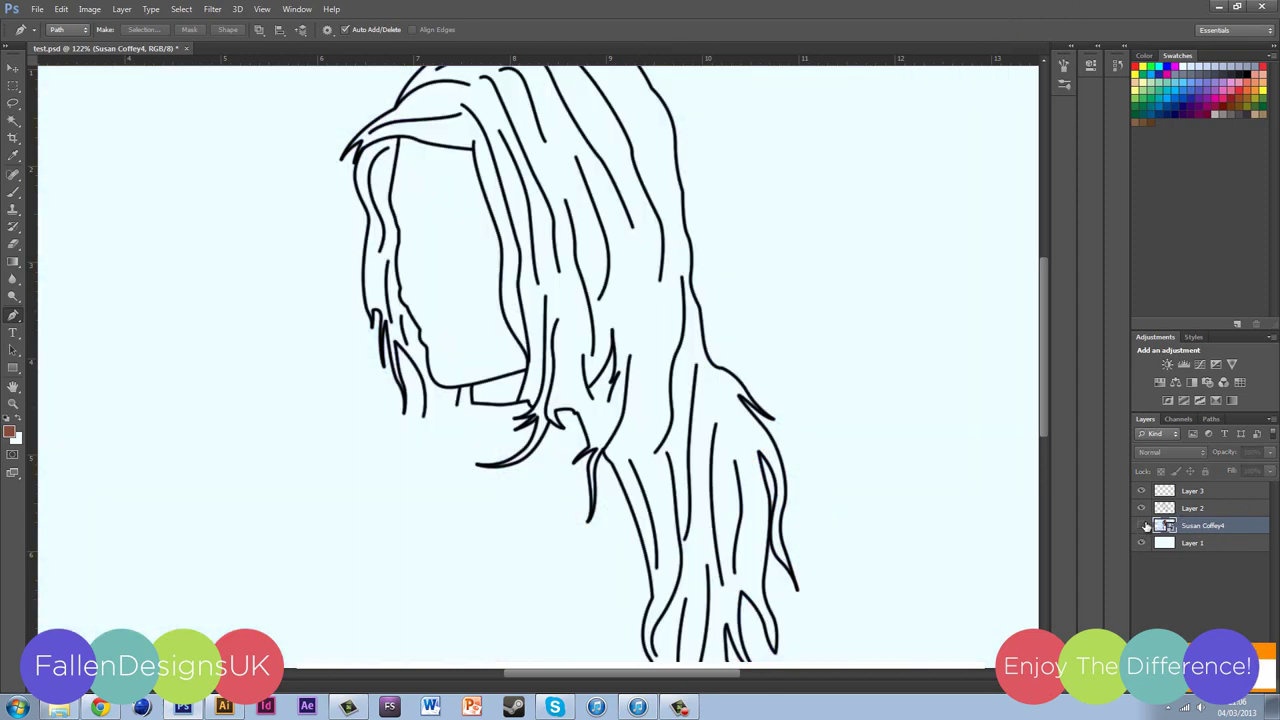
click(1191, 494)
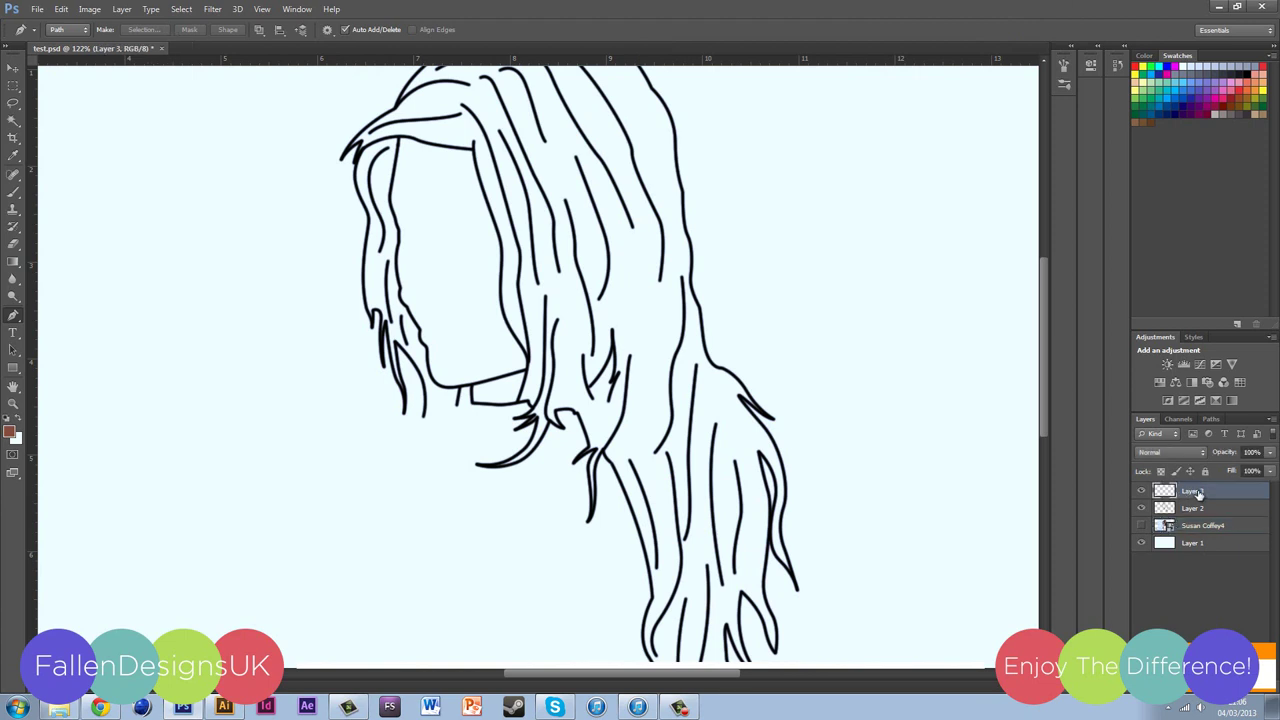
key(b)
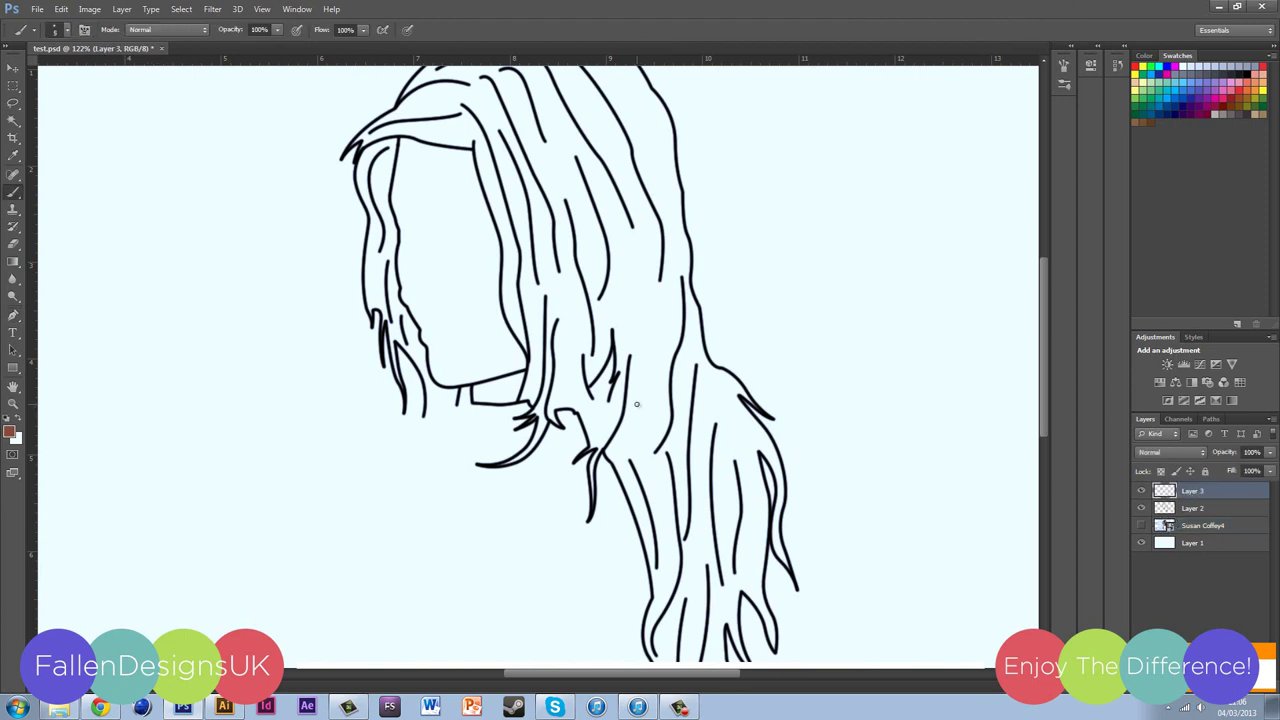
key(bracketright)
key(bracketright)
key(bracketright)
key(bracketright)
key(bracketright)
key(bracketright)
key(bracketright)
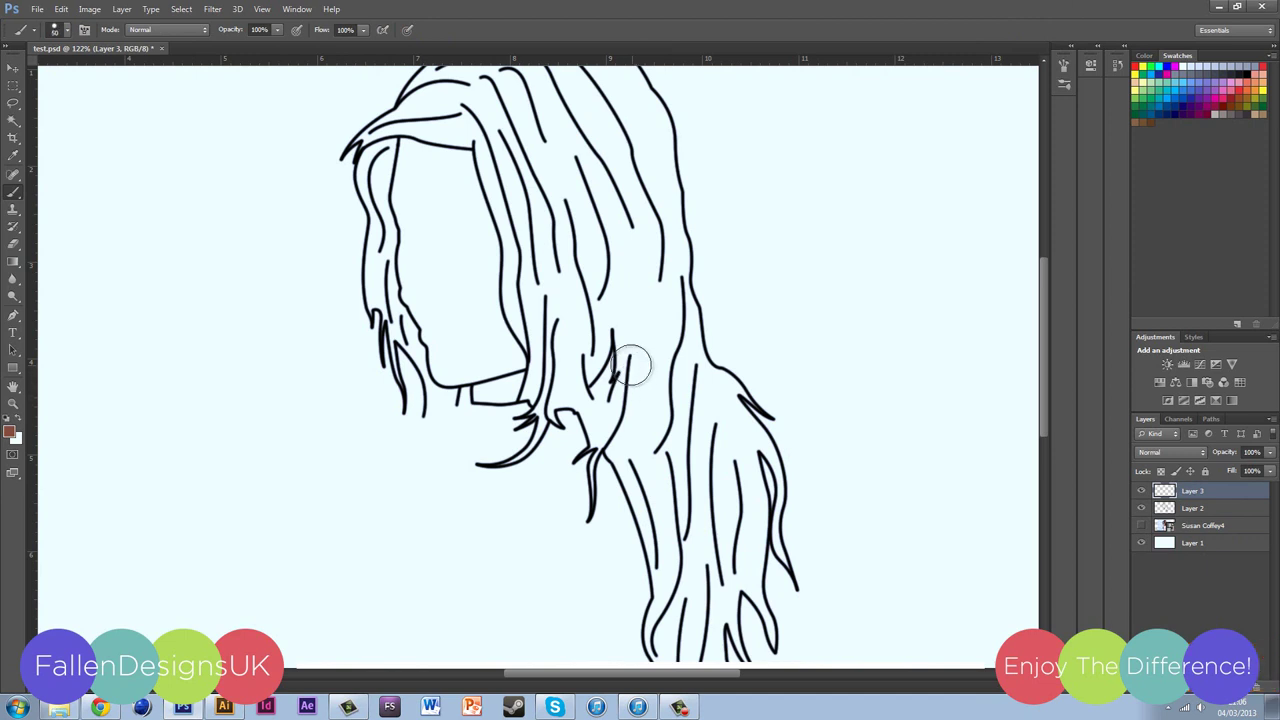
Step: Paint a first brown patch in the middle of the hair on Layer 3 and set the layer's blend mode to Multiply
drag(611, 318, 625, 368)
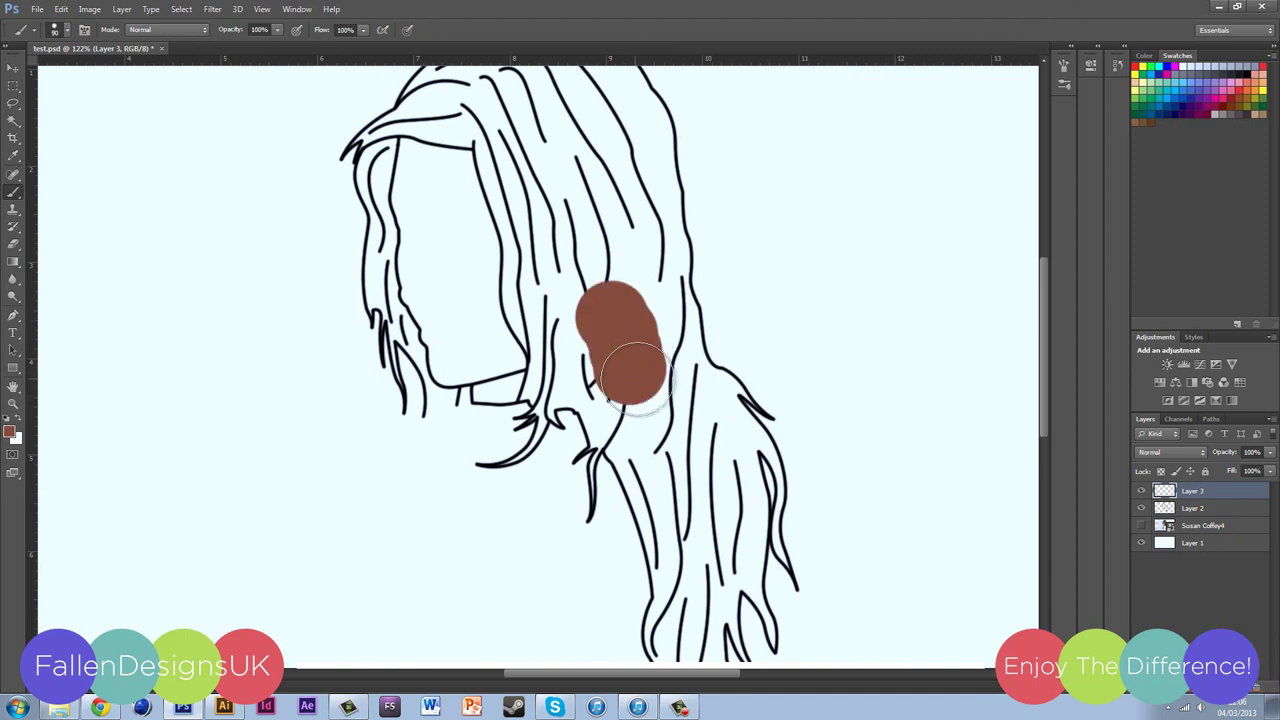
click(1170, 452)
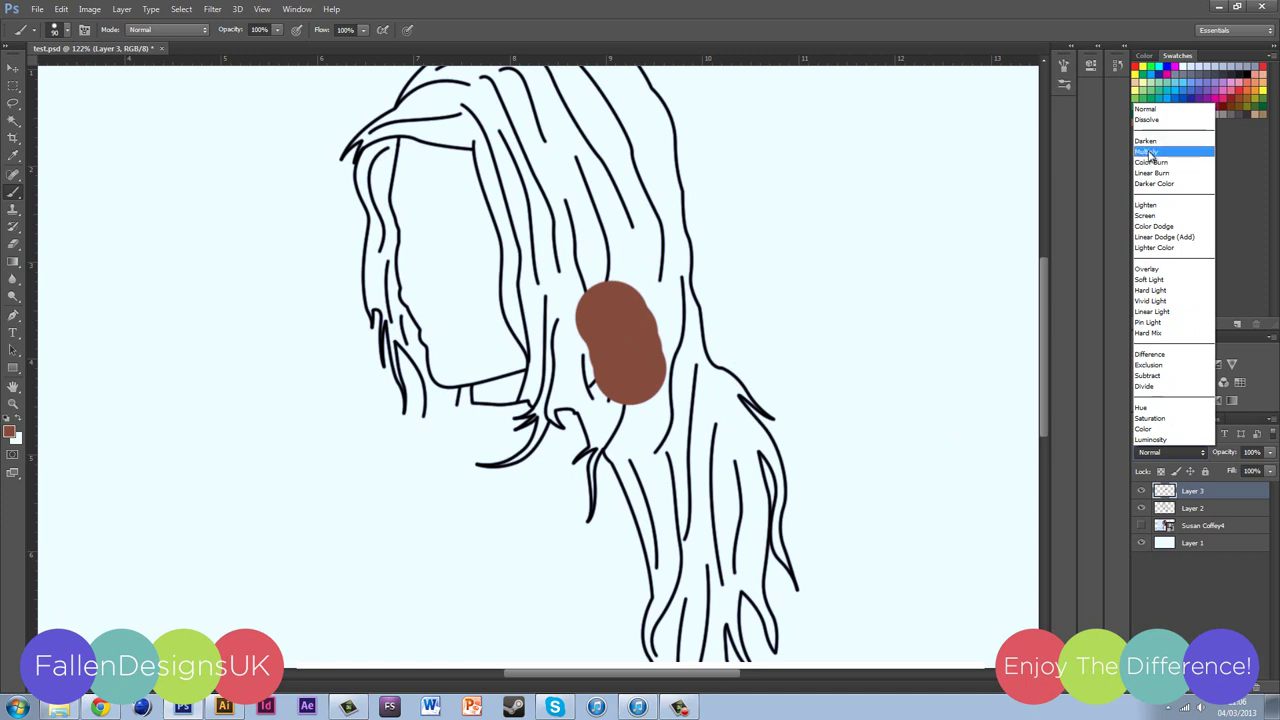
click(1150, 154)
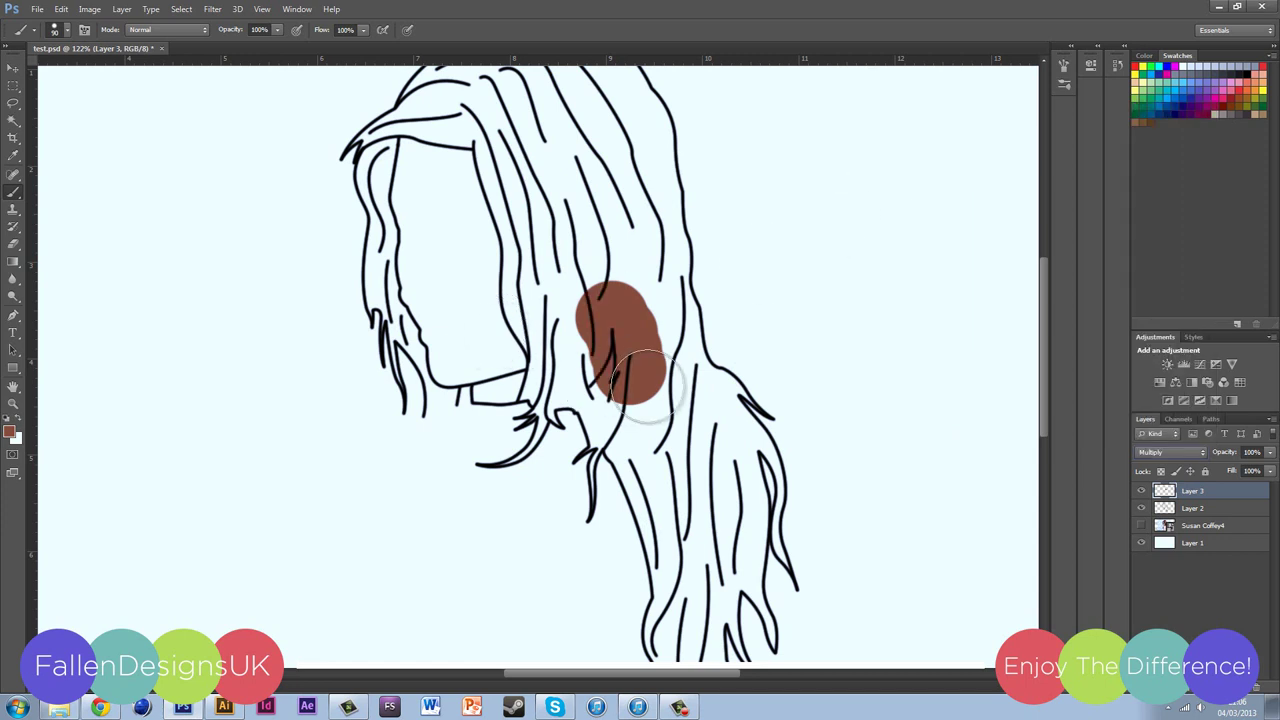
Step: Paint brown through the middle of the hair from the parting down to the lower lengths
mouse_move(622, 282)
mouse_down()
mouse_move(656, 365)
mouse_move(592, 190)
mouse_move(618, 262)
mouse_move(510, 145)
mouse_up()
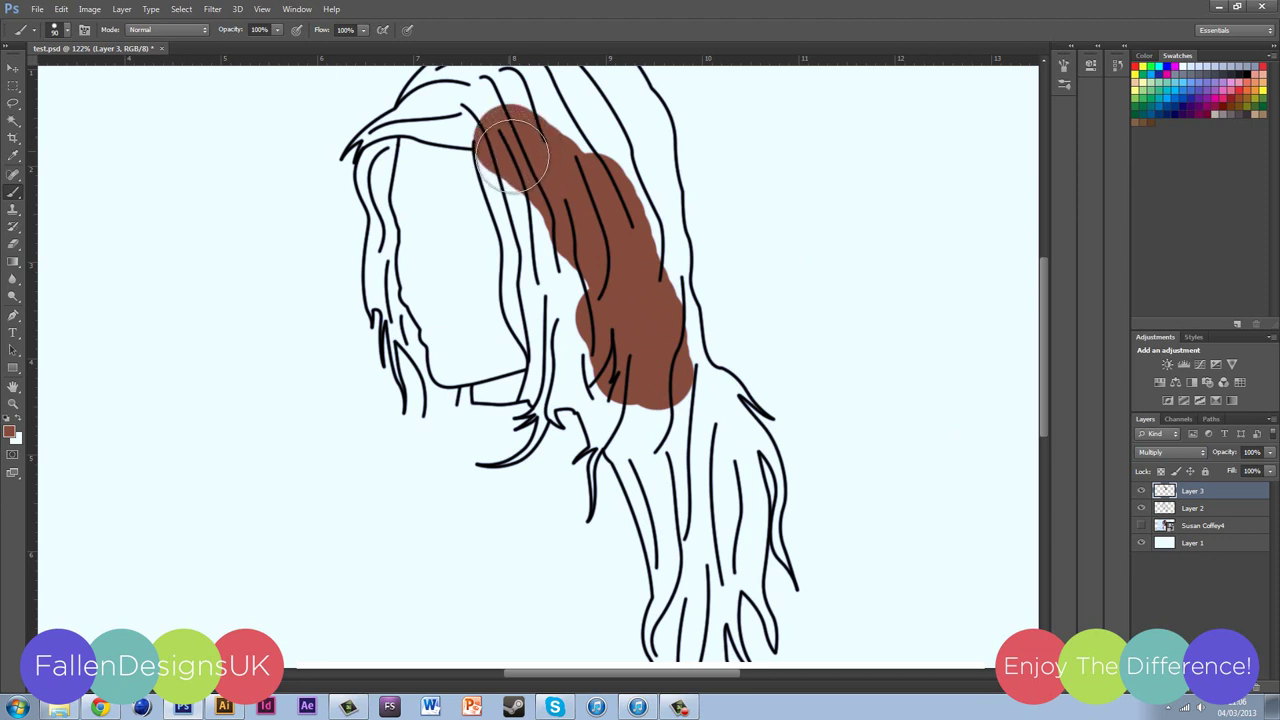
mouse_move(505, 160)
mouse_down()
mouse_move(600, 277)
mouse_move(625, 350)
mouse_move(692, 460)
mouse_move(692, 434)
mouse_up()
scroll(701, 436, down, 2)
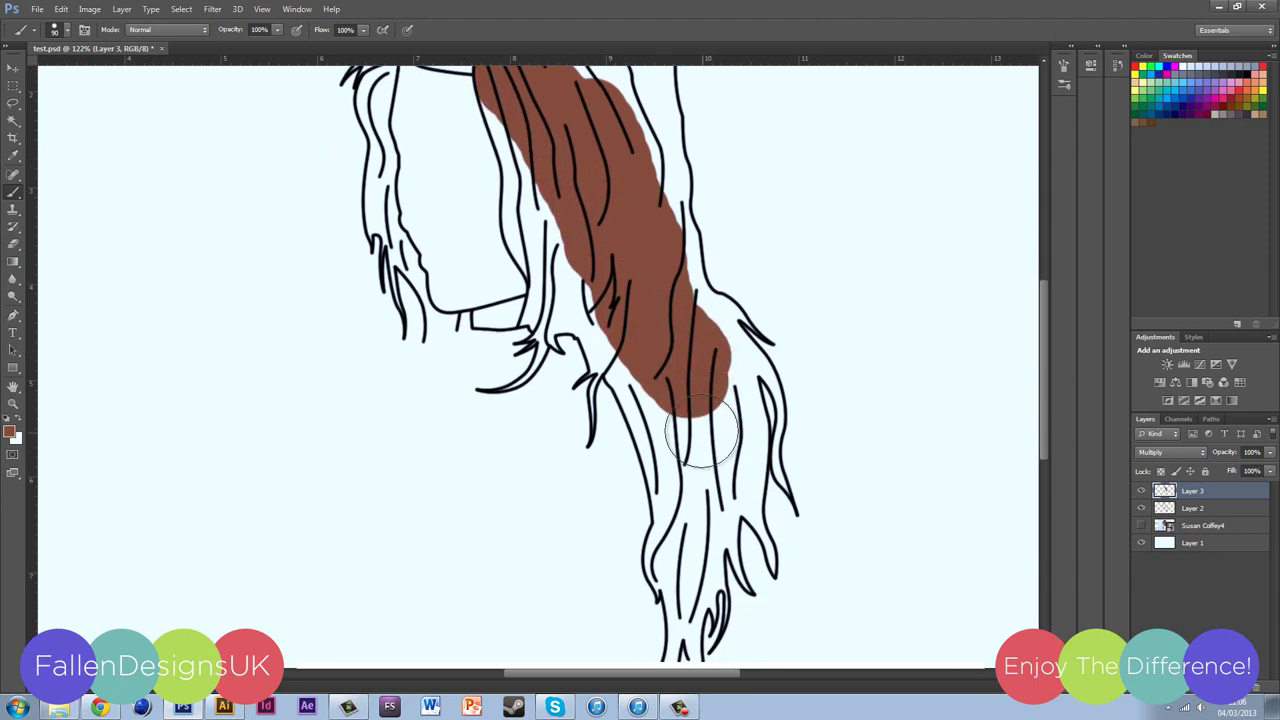
scroll(701, 437, up, 3)
mouse_move(704, 298)
mouse_down()
mouse_move(741, 273)
mouse_move(655, 350)
mouse_up()
scroll(652, 300, down, 3)
mouse_move(651, 171)
mouse_down()
mouse_move(646, 316)
mouse_move(684, 455)
mouse_up()
scroll(680, 420, down, 3)
mouse_move(650, 320)
mouse_down()
mouse_move(685, 477)
mouse_move(648, 341)
mouse_move(645, 410)
mouse_up()
Step: Fill the pointed hair tips at the lower end with brown using a smaller brush
key(bracketleft)
key(bracketleft)
key(bracketleft)
mouse_move(622, 415)
mouse_down()
mouse_move(601, 422)
mouse_move(620, 394)
mouse_up()
mouse_move(640, 432)
mouse_down()
mouse_move(584, 464)
mouse_move(684, 394)
mouse_up()
Step: Colour the loose strands along the outer edge of the lower hair brown, up to the shoulder area
scroll(688, 400, up, 1)
scroll(705, 400, up, 2)
mouse_move(690, 452)
mouse_down()
mouse_move(695, 384)
mouse_move(740, 464)
mouse_move(736, 416)
mouse_up()
mouse_move(741, 482)
mouse_down()
mouse_move(733, 415)
mouse_move(768, 350)
mouse_up()
scroll(768, 420, up, 2)
drag(770, 426, 820, 476)
scroll(820, 476, up, 2)
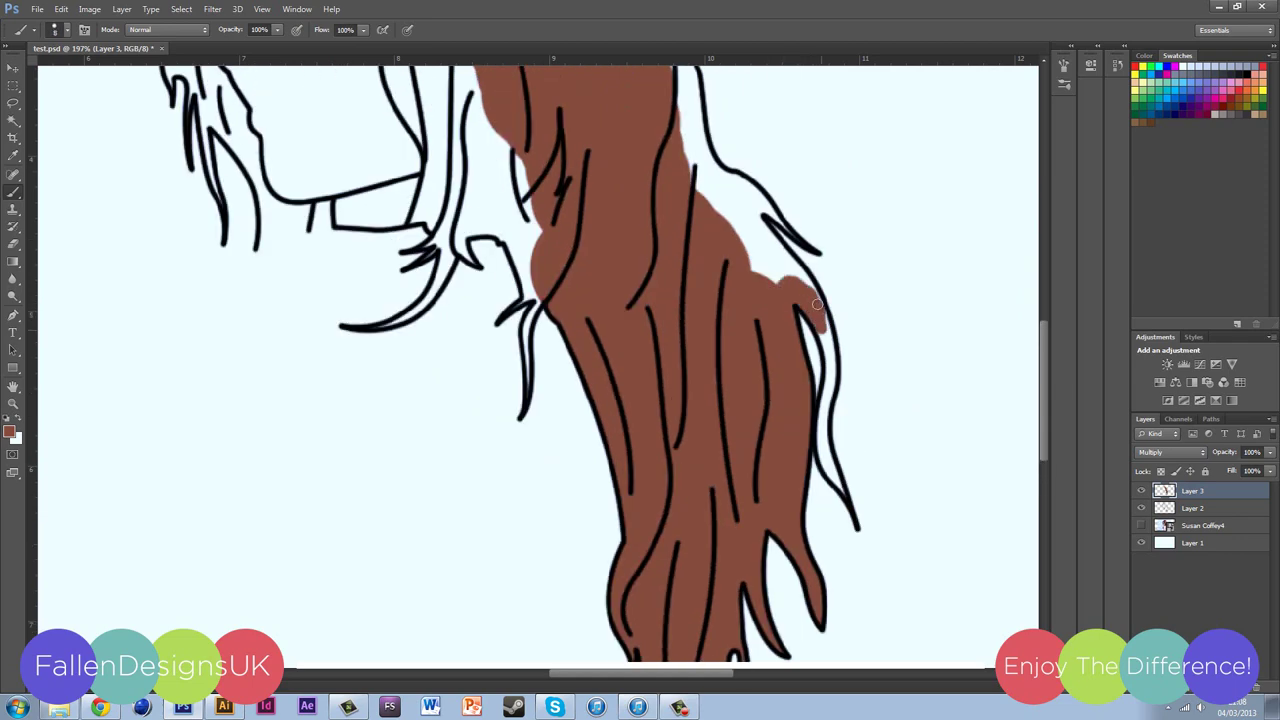
mouse_move(819, 305)
mouse_down()
mouse_move(842, 490)
mouse_move(745, 382)
mouse_up()
Step: Paint brown along the outer edge of the upper hair and in the strands beside the cheek and neck
scroll(830, 470, up, 5)
key(e)
key(b)
scroll(745, 400, up, 2)
scroll(700, 420, up, 3)
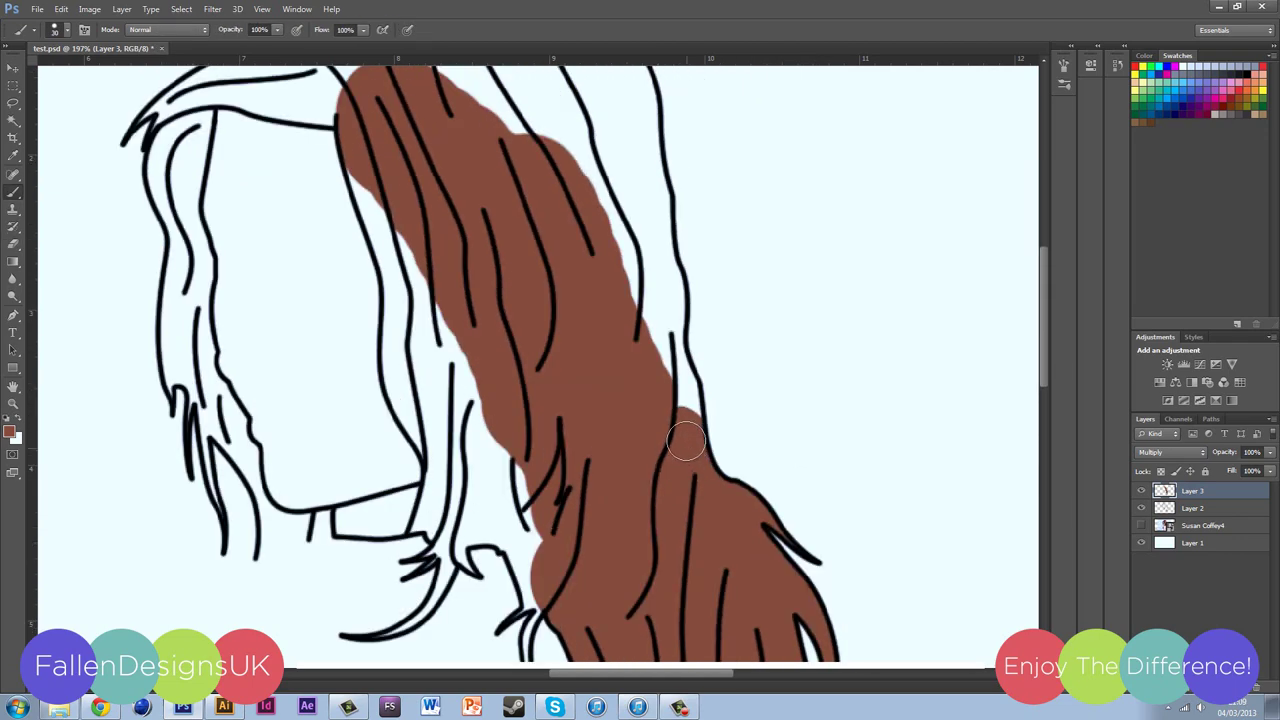
drag(686, 430, 638, 275)
scroll(600, 380, down, 9)
scroll(520, 340, up, 3)
mouse_move(529, 406)
mouse_down()
mouse_move(523, 331)
mouse_move(455, 345)
mouse_up()
scroll(455, 400, up, 4)
scroll(440, 440, down, 3)
mouse_move(442, 430)
mouse_down()
mouse_move(429, 469)
mouse_move(457, 388)
mouse_move(392, 462)
mouse_up()
Step: Fill the crown, the fringe and the upper part of the lock before the face with brown using a larger brush
scroll(440, 450, up, 6)
scroll(470, 450, up, 4)
key(])
key(])
key(])
key(])
key(])
mouse_move(368, 320)
mouse_down()
mouse_move(417, 537)
mouse_move(417, 174)
mouse_move(626, 497)
mouse_move(655, 440)
mouse_up()
scroll(440, 500, up, 2)
scroll(780, 525, down, 5)
scroll(859, 390, up, 5)
mouse_move(520, 168)
mouse_down()
mouse_move(398, 315)
mouse_move(329, 441)
mouse_move(348, 485)
mouse_up()
scroll(350, 440, down, 4)
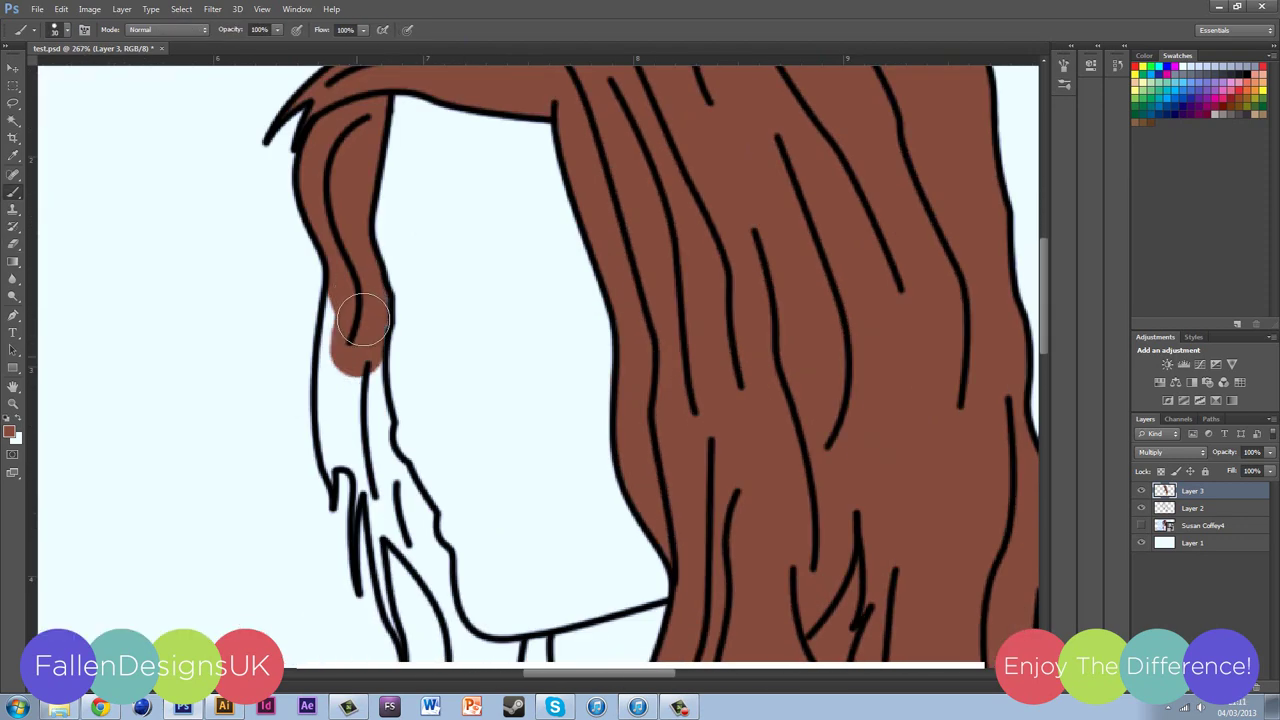
Step: Colour the rest of the lock in front of the face down to its tips below the chin, using a smaller brush
scroll(357, 330, down, 3)
key([)
key([)
mouse_move(338, 240)
mouse_down()
mouse_move(420, 368)
mouse_move(392, 458)
mouse_up()
scroll(430, 440, down, 3)
drag(451, 366, 490, 430)
scroll(500, 425, down, 6)
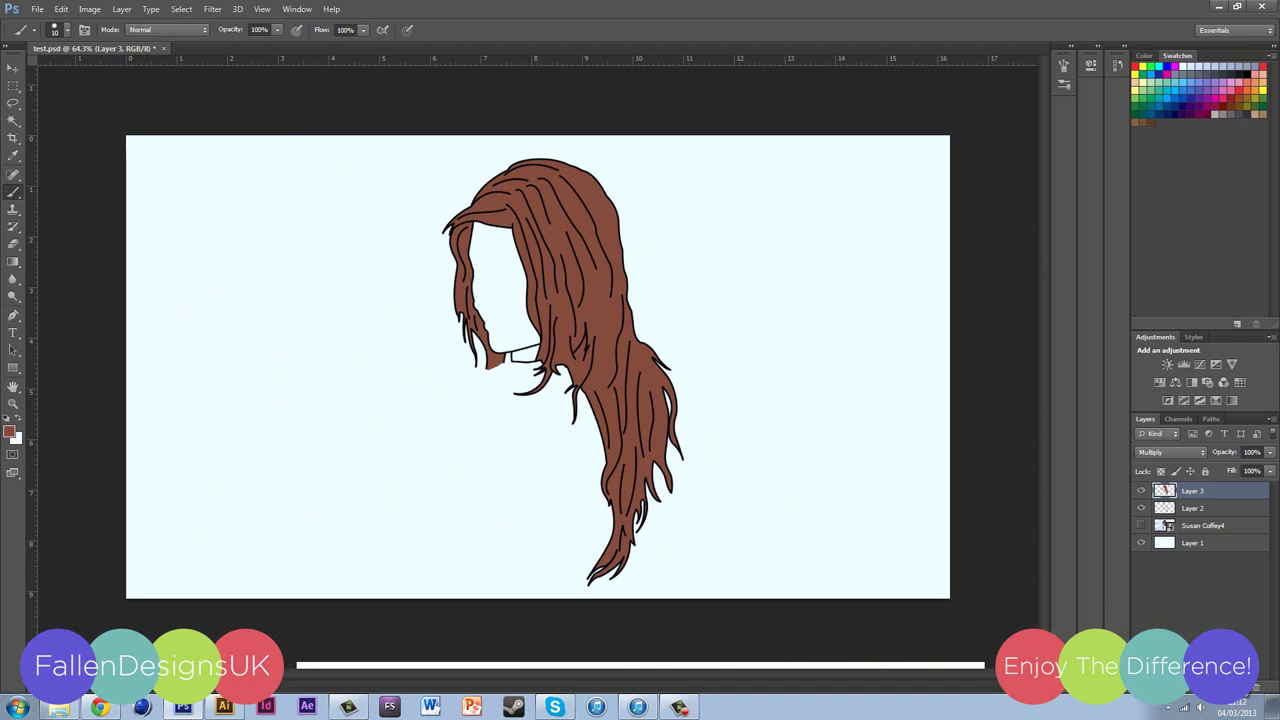
Step: Add a new layer above the brown hair colour, set its blend mode to Multiply and switch to the Move tool
click(1239, 687)
click(1180, 452)
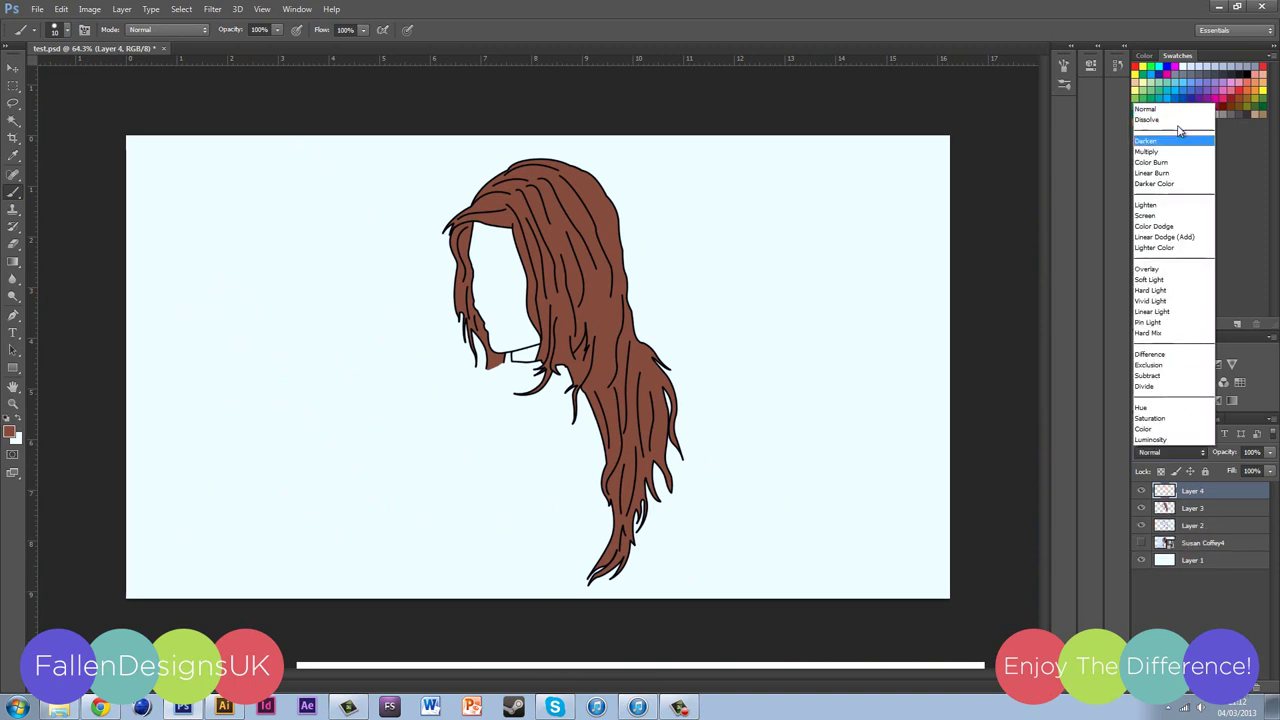
click(1166, 152)
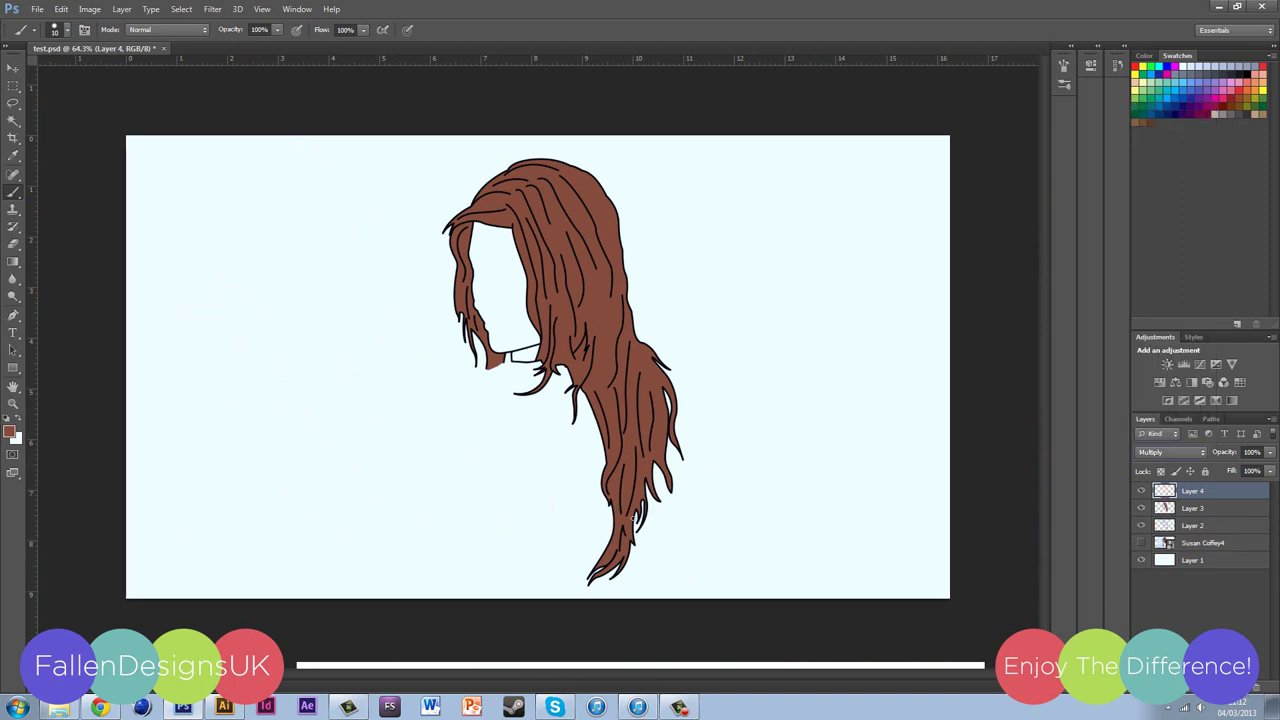
click(13, 67)
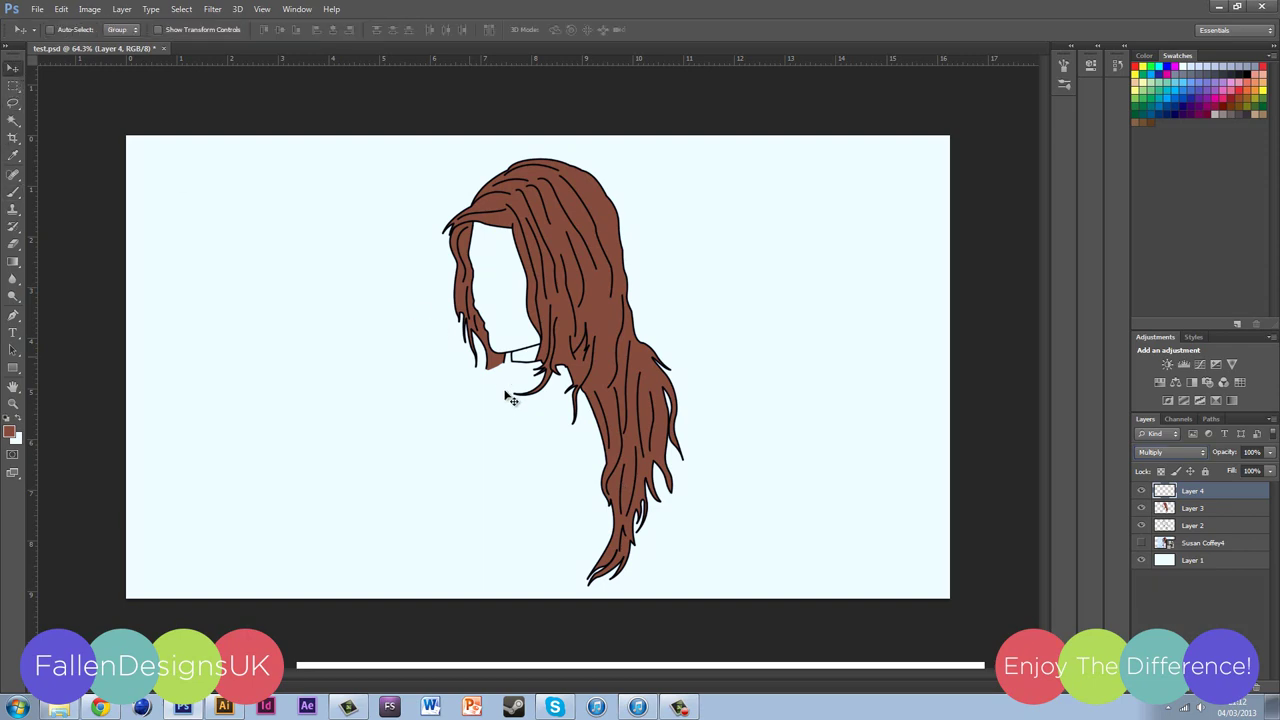
scroll(515, 405, up, 3)
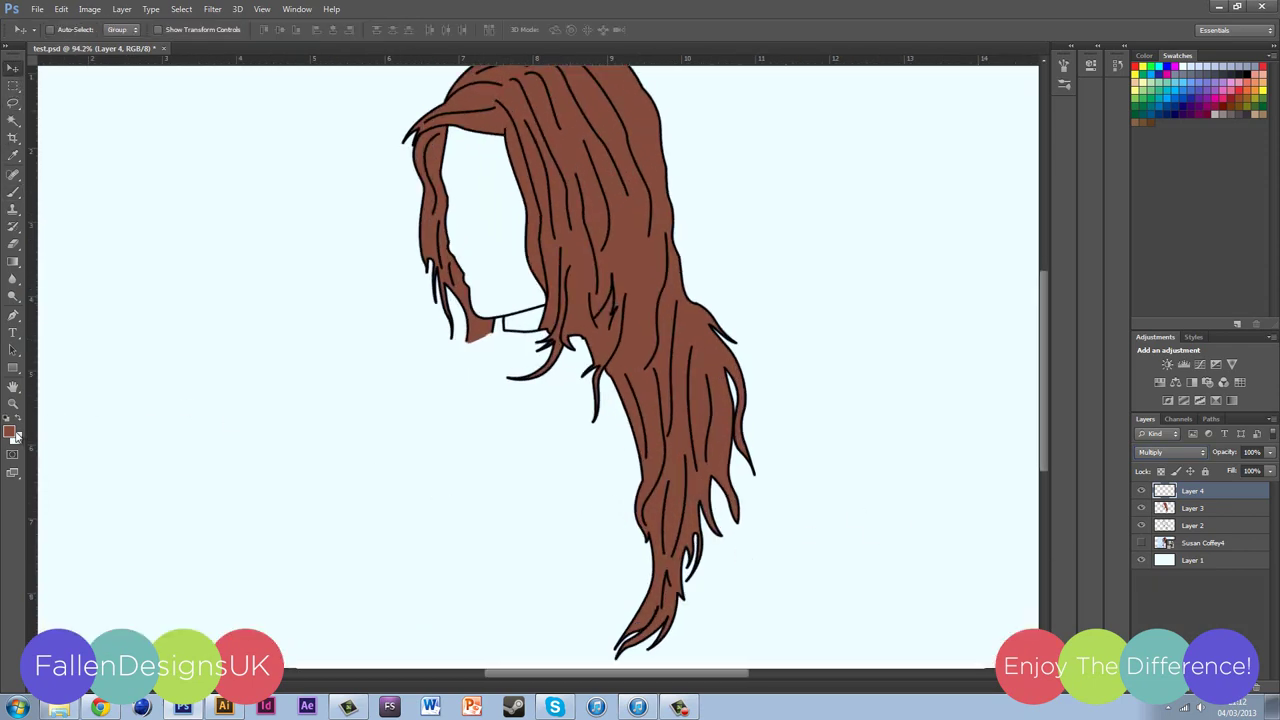
Step: Paint a brown test patch on the empty canvas beside the hair using a brush enlarged to size 100
scroll(750, 463, up, 4)
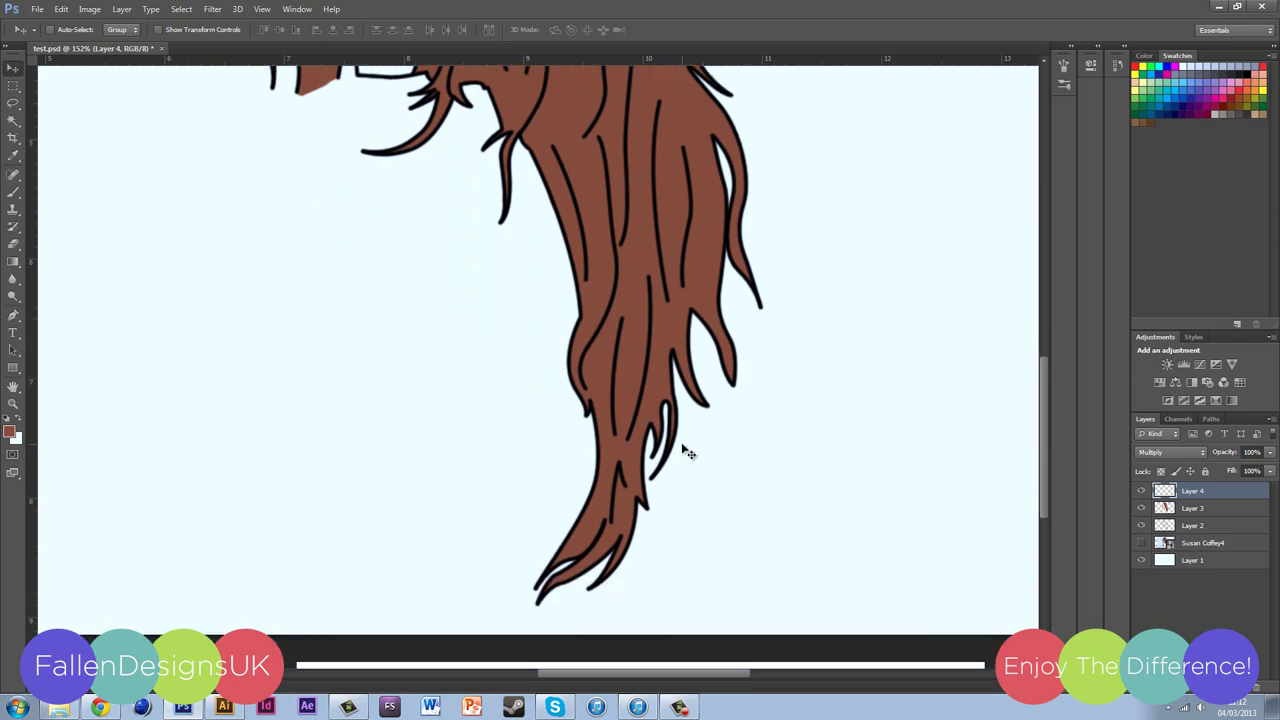
key(p)
scroll(680, 452, up, 1)
scroll(688, 452, down, 5)
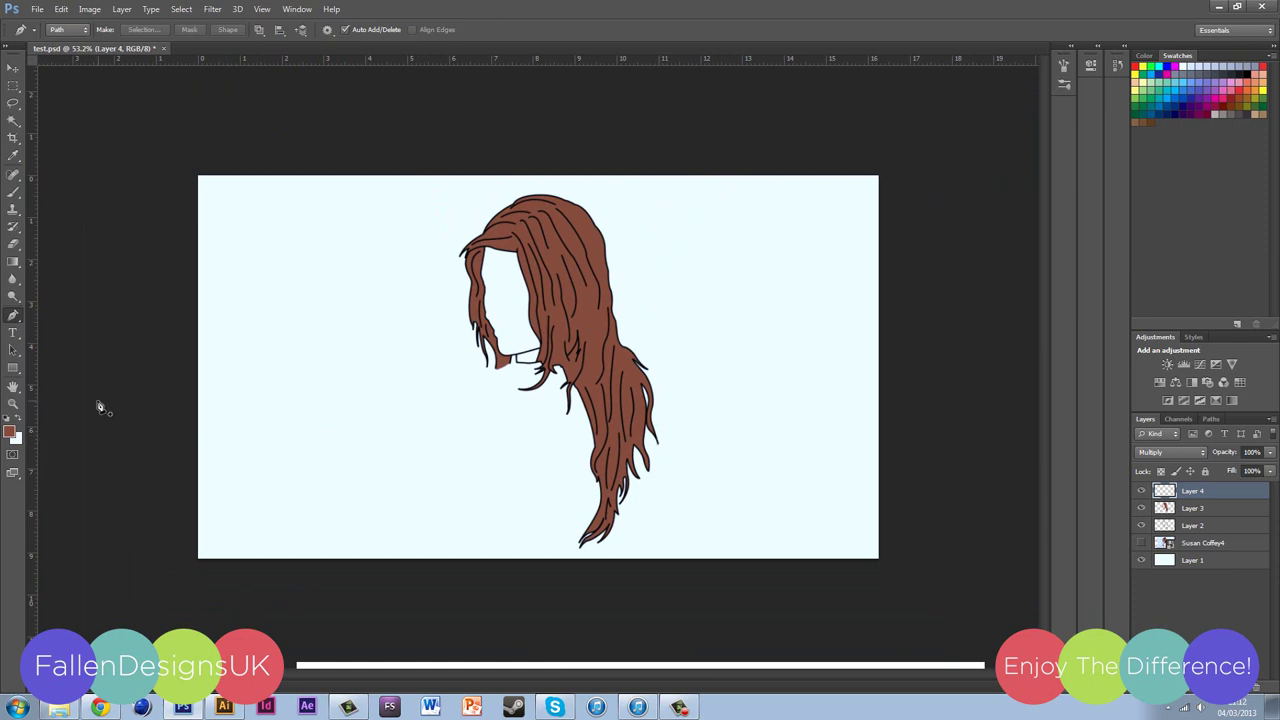
key(b)
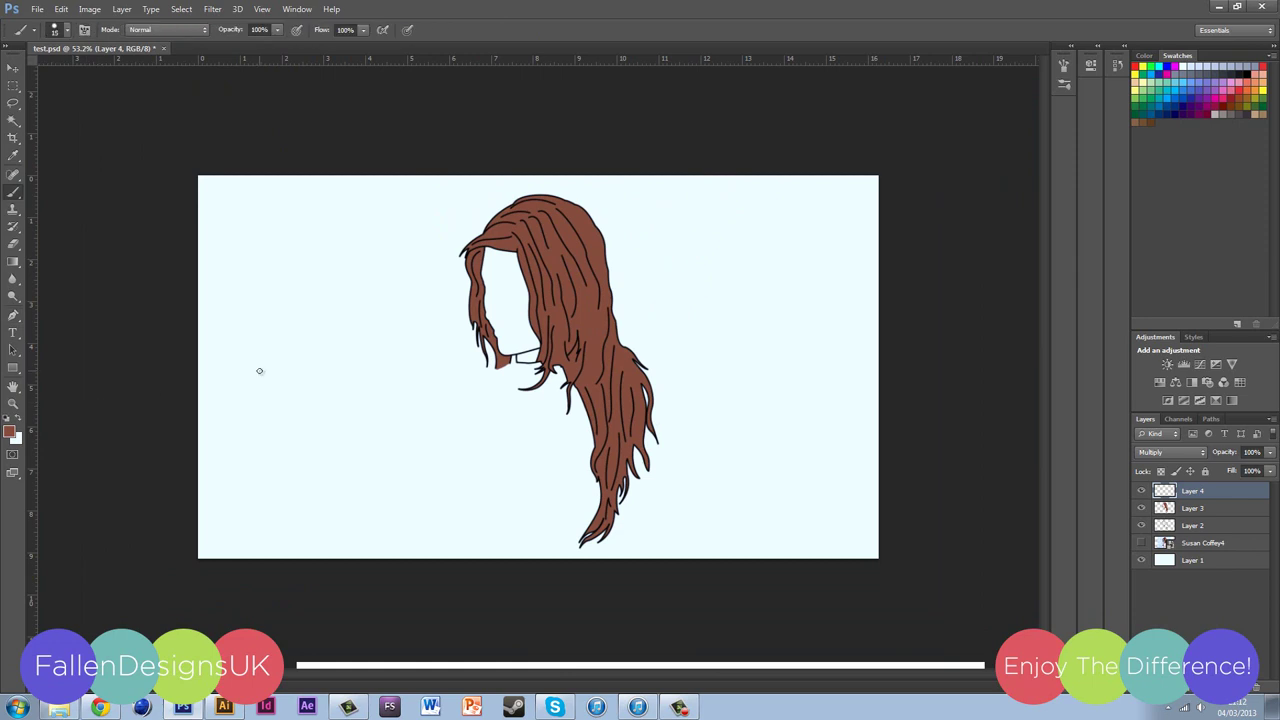
key(bracketright)
key(bracketright)
key(bracketright)
key(bracketright)
key(bracketright)
key(bracketright)
key(bracketright)
key(bracketright)
drag(237, 386, 248, 402)
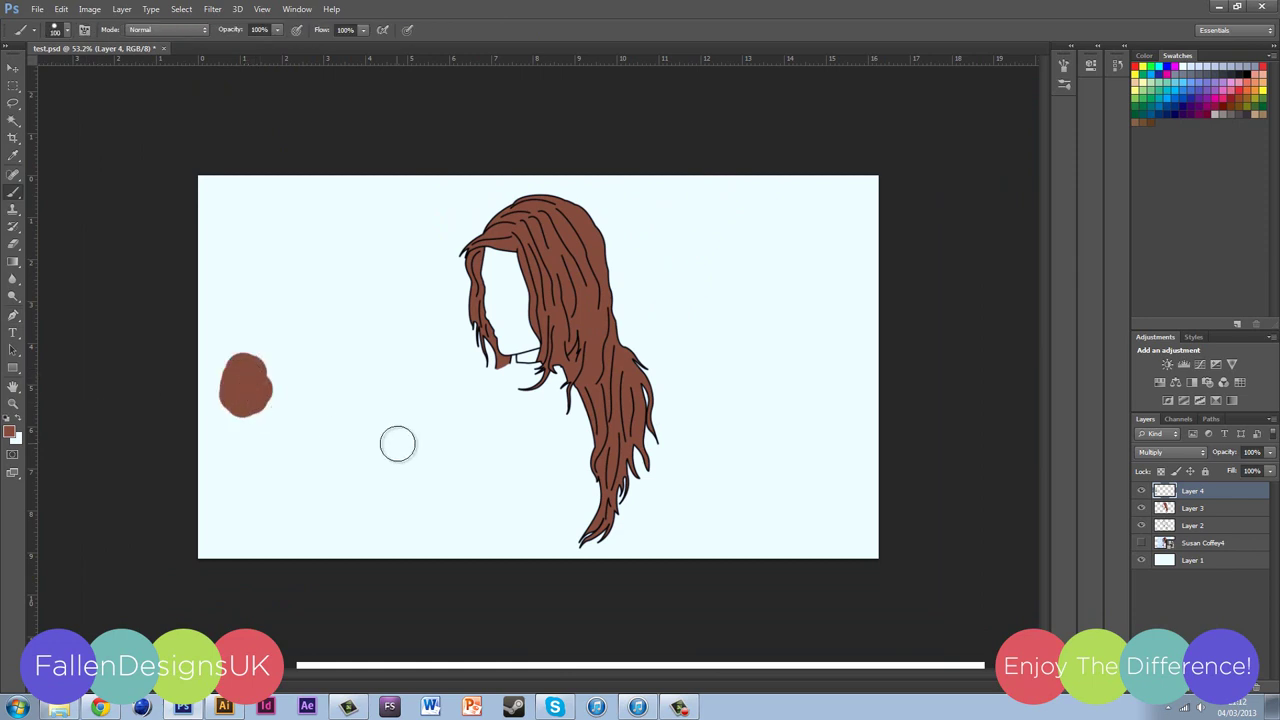
Step: Trace the inner shadow edge with the Pen tool from the lowest hair tip up through the bottom of the ponytail
key(ctrl+0)
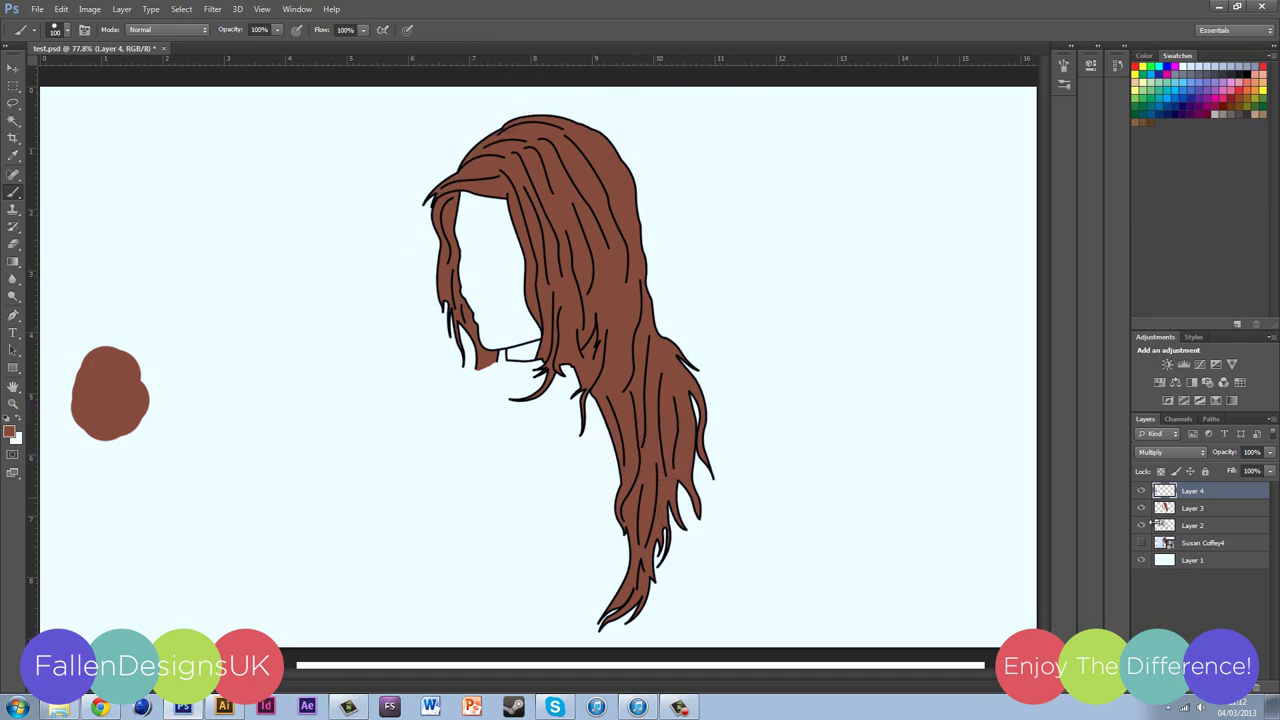
key(p)
scroll(656, 556, up, 2)
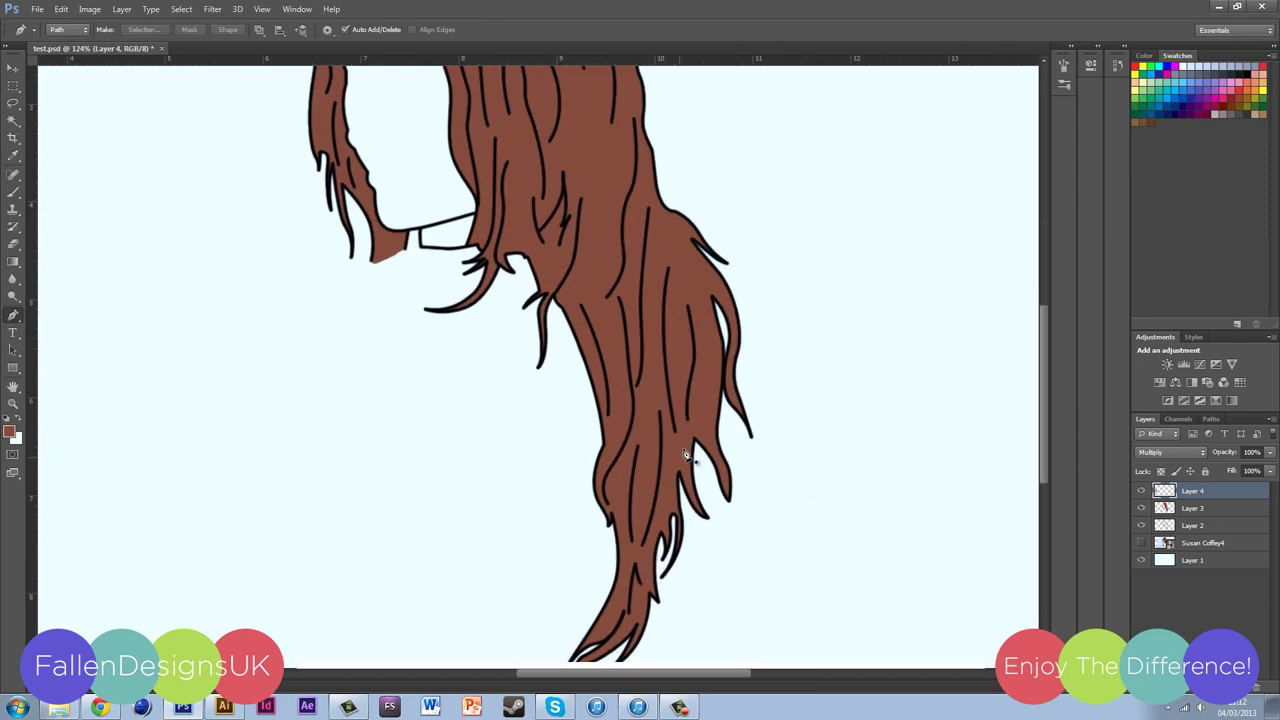
scroll(674, 234, up, 5)
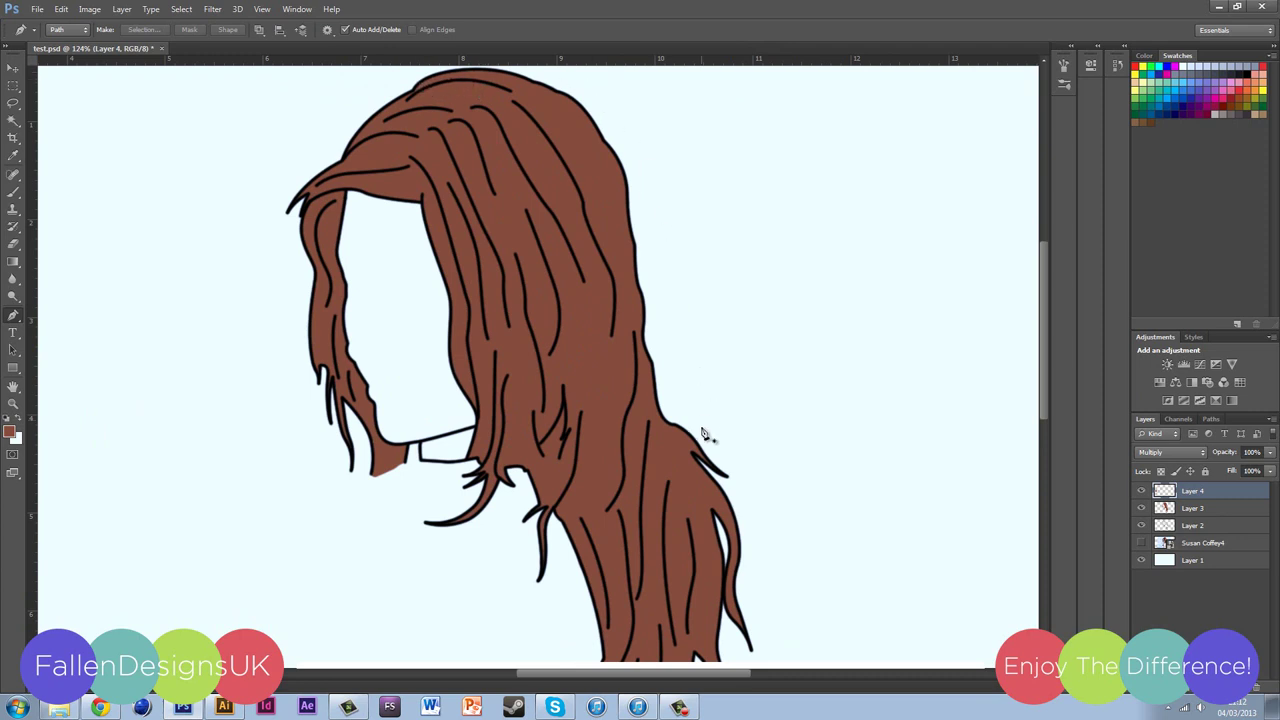
scroll(632, 333, down, 2)
scroll(674, 465, down, 8)
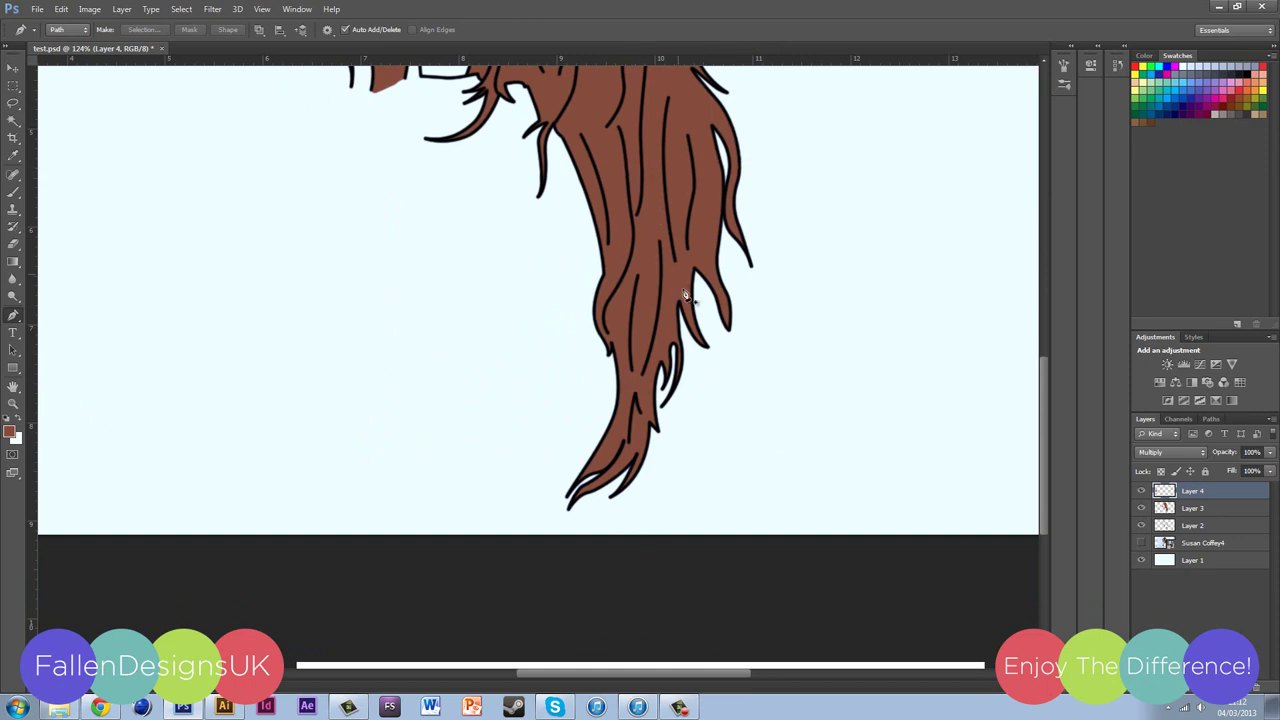
scroll(625, 500, up, 3)
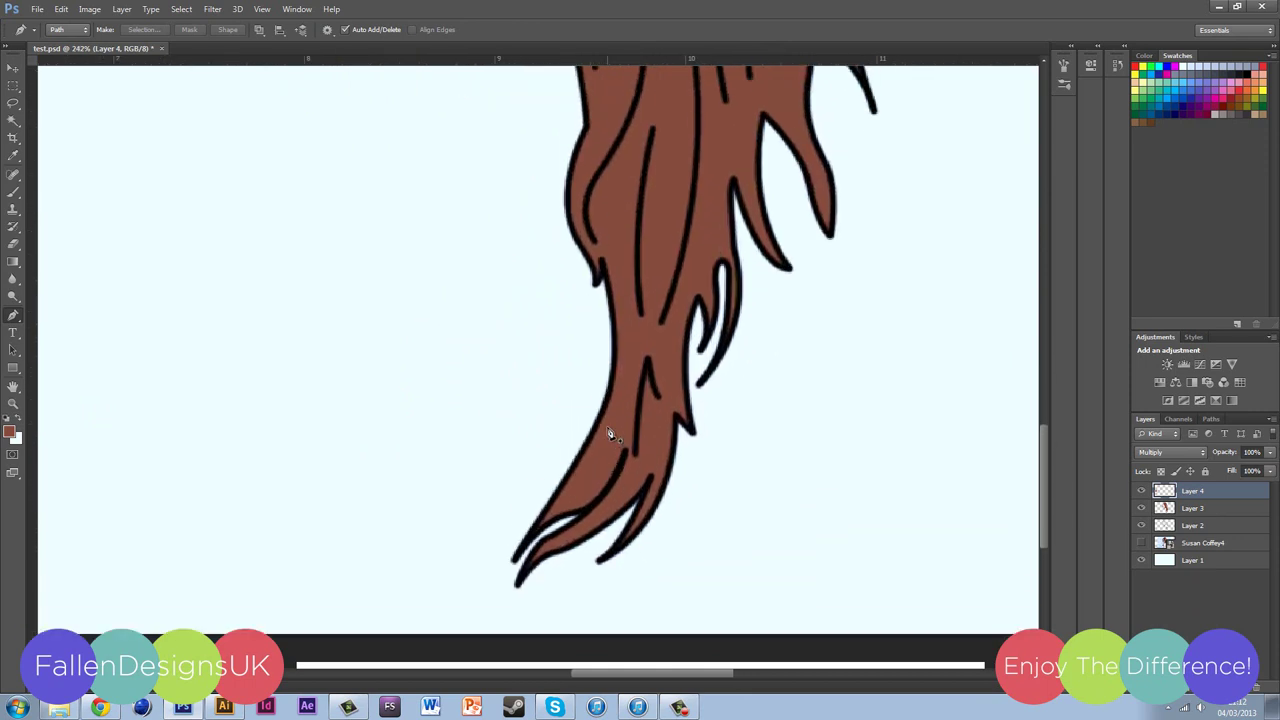
scroll(608, 428, up, 1)
click(524, 588)
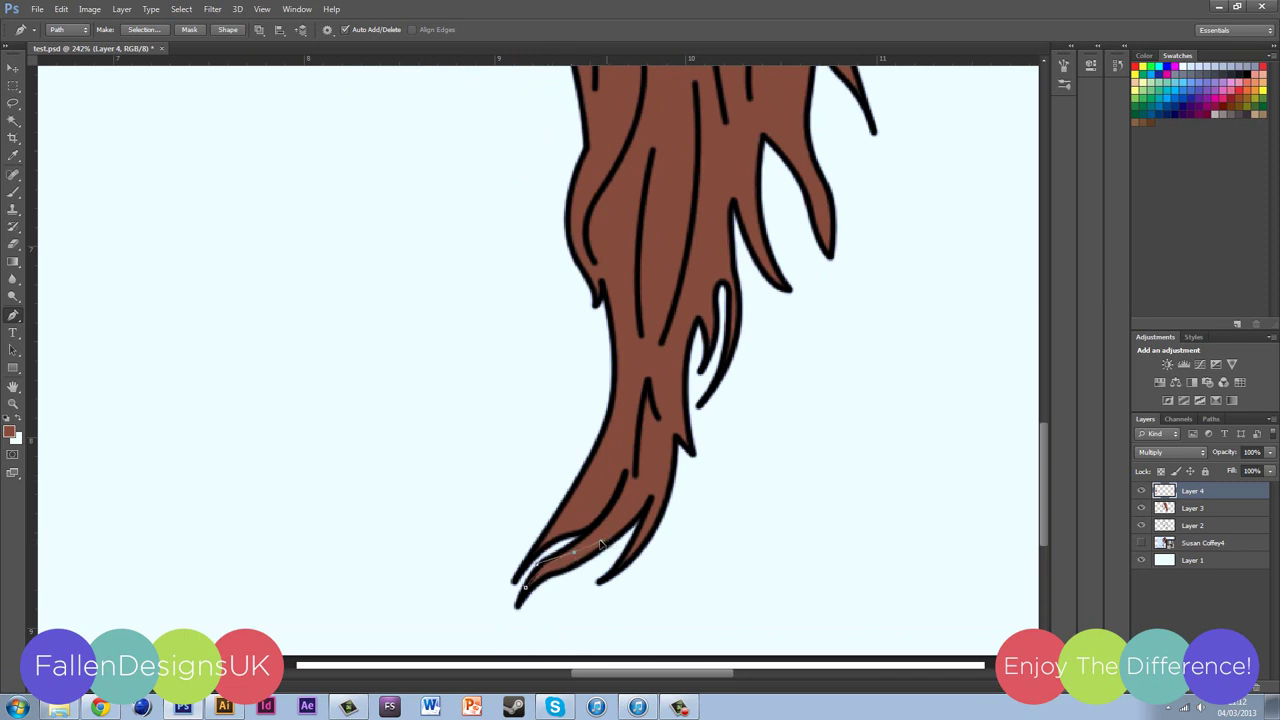
drag(638, 500, 648, 478)
scroll(675, 408, up, 2)
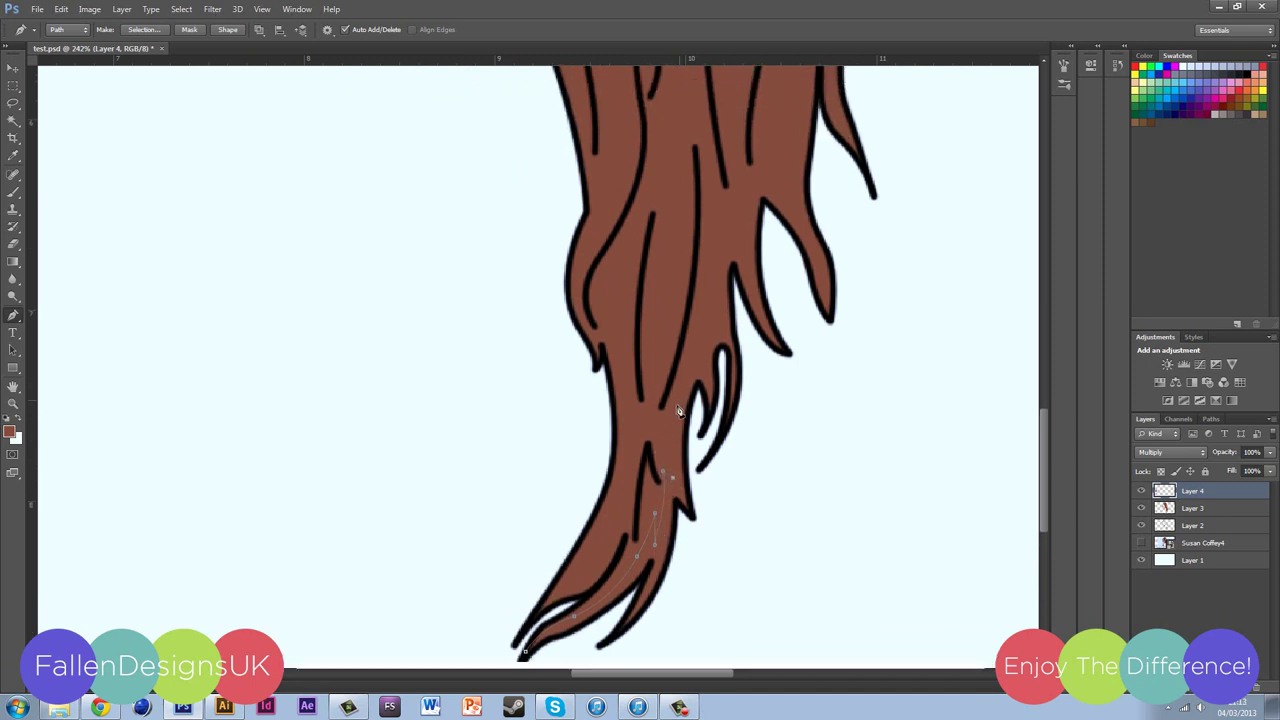
click(699, 347)
Step: Continue the shadow path up inside the hair's outer edge, past the shoulder bulge and over the crown
scroll(712, 325, up, 2)
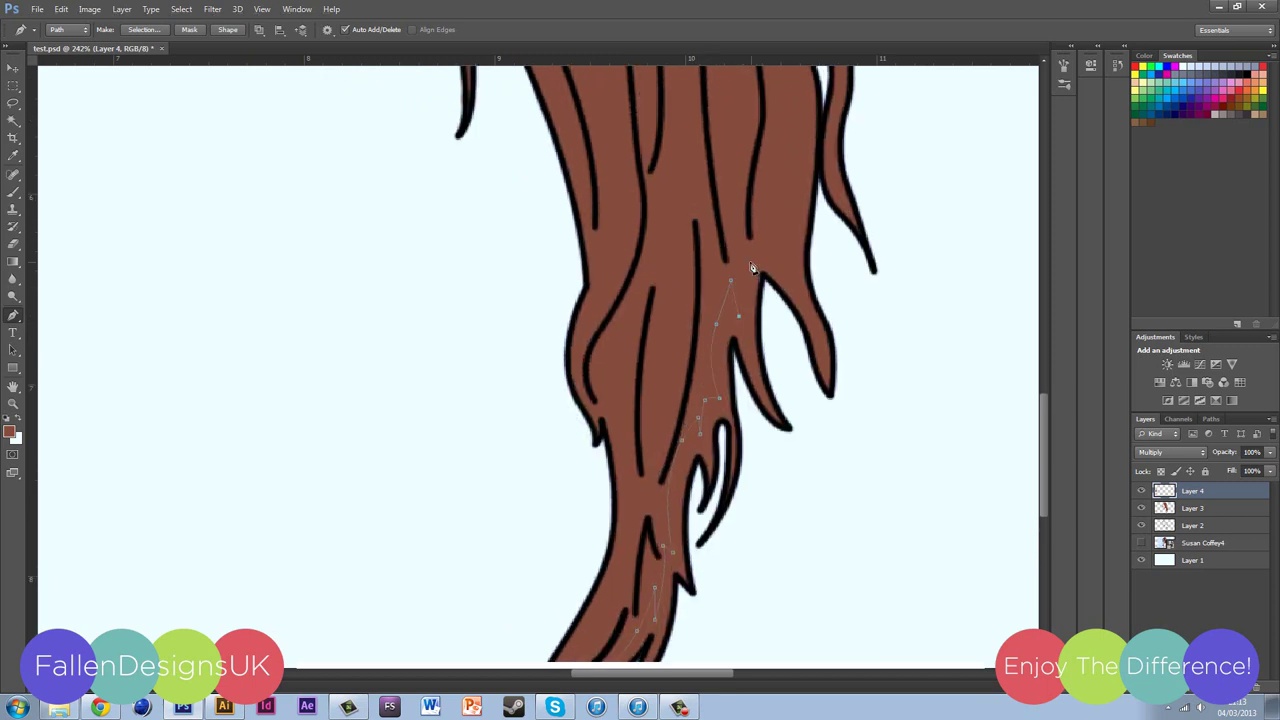
scroll(752, 268, up, 10)
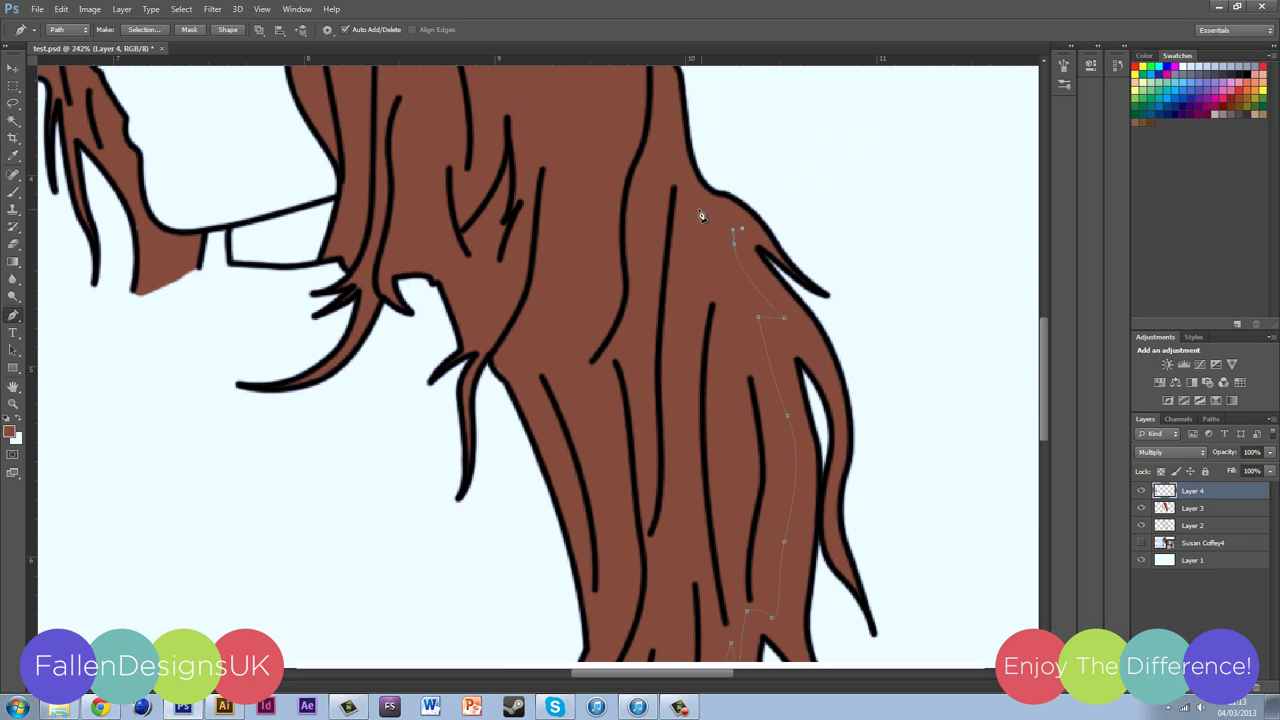
scroll(700, 216, up, 10)
drag(265, 107, 49, 136)
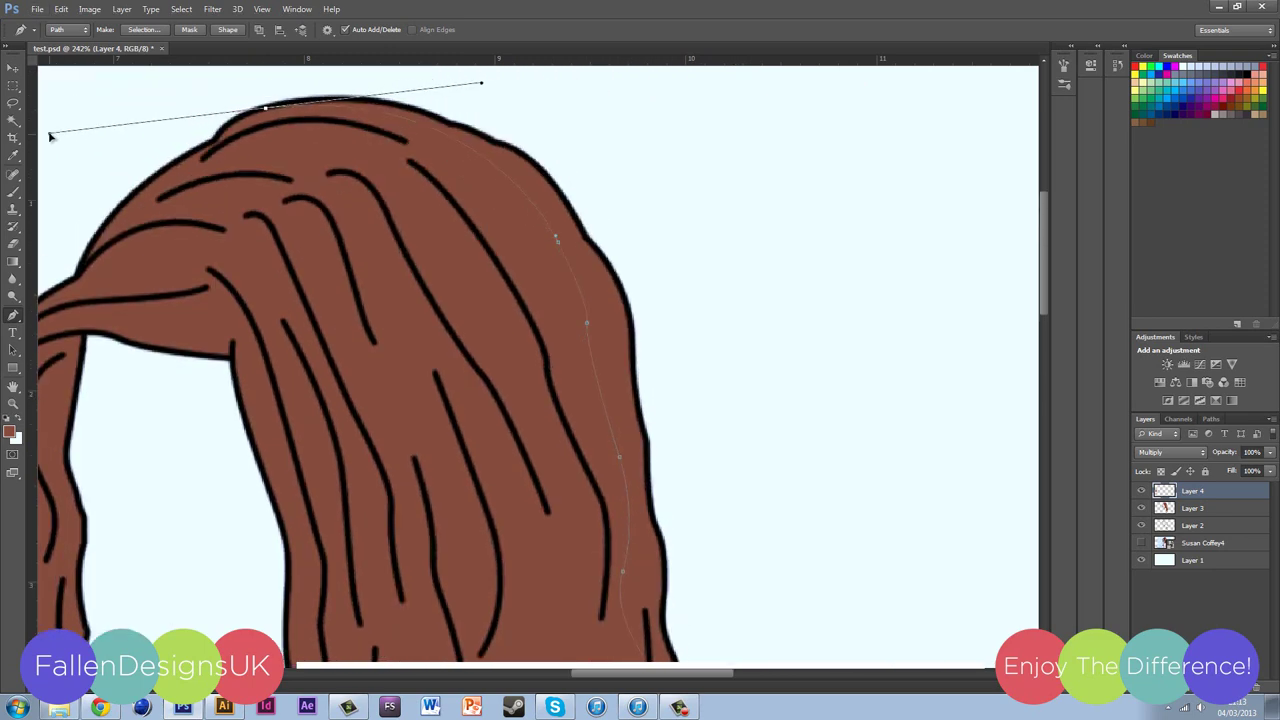
Step: Close the shadow path with straight segments looping outside the hair from the crown back to the lowest tip
scroll(221, 140, down, 4)
scroll(760, 220, down, 15)
click(785, 209)
click(677, 471)
click(573, 532)
click(480, 542)
click(427, 540)
click(402, 522)
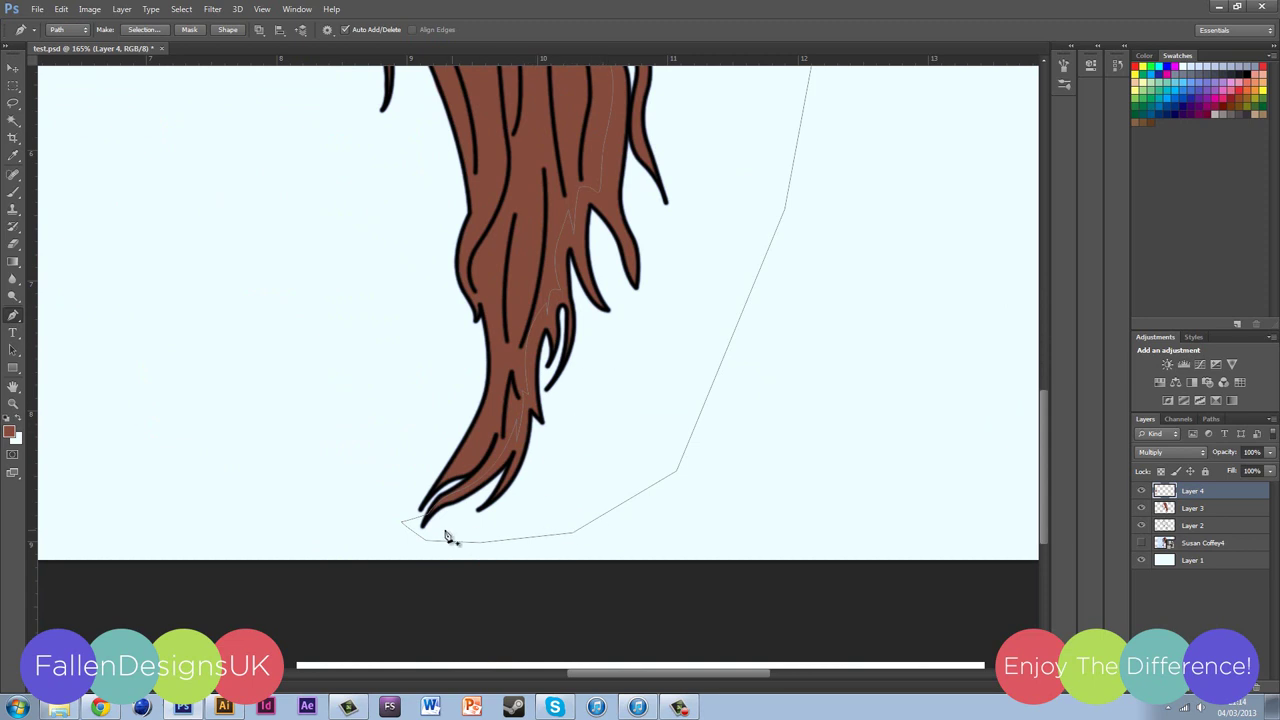
Step: Fill the closed shadow path with the brown foreground colour on Layer 4 and delete the path
scroll(566, 449, down, 10)
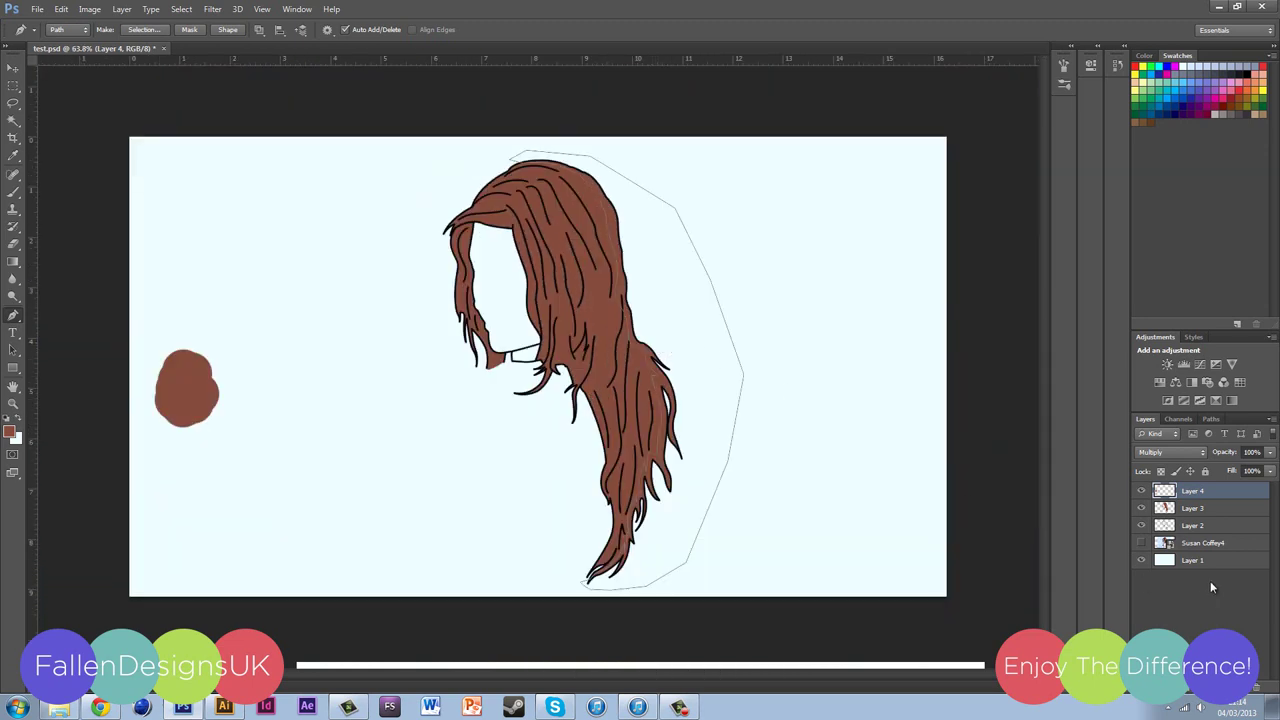
right_click(621, 215)
click(656, 290)
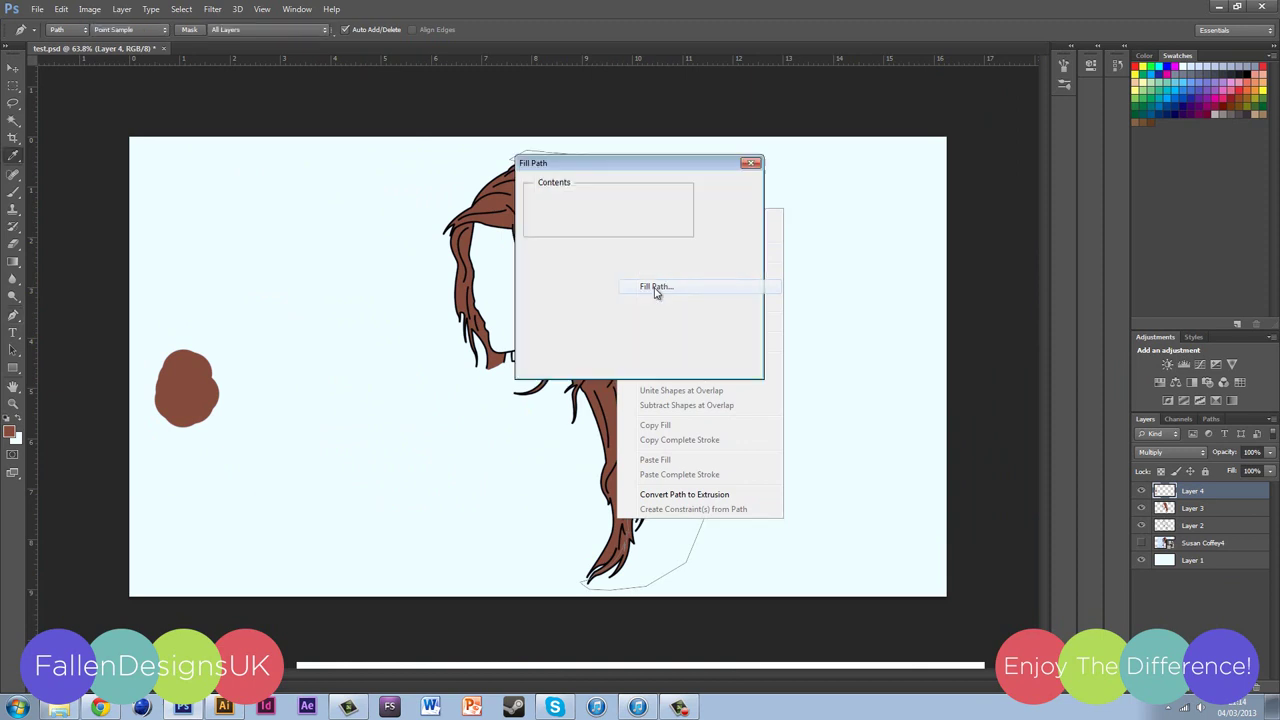
click(730, 190)
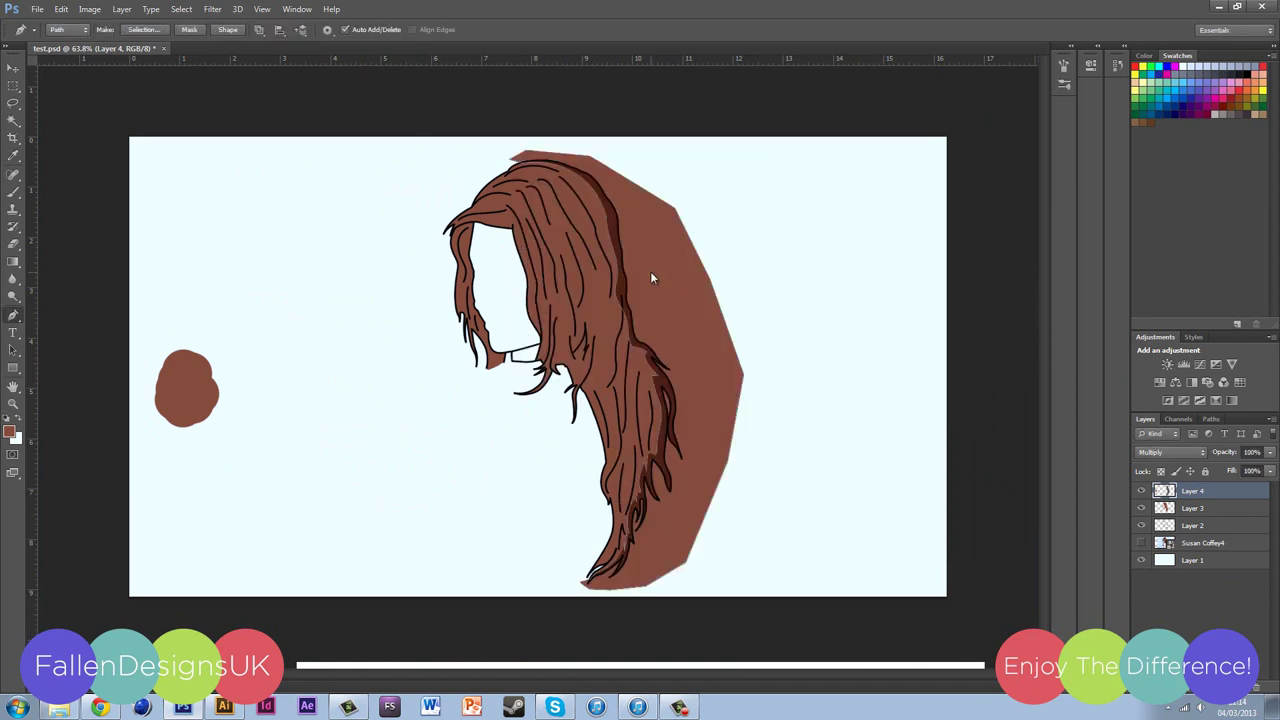
right_click(650, 278)
click(680, 291)
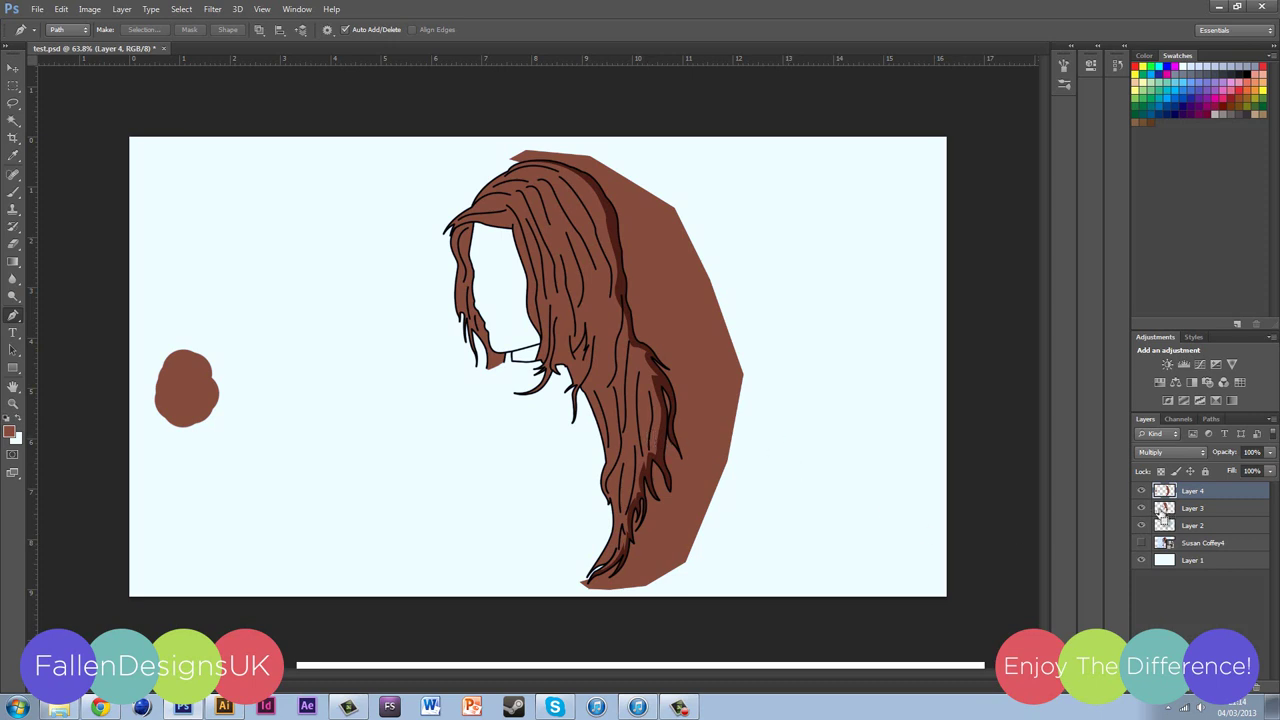
Step: Load the Layer 3 hair shape as a selection, invert it, delete Layer 4's colour outside the hair and deselect
ctrl+click(1166, 510)
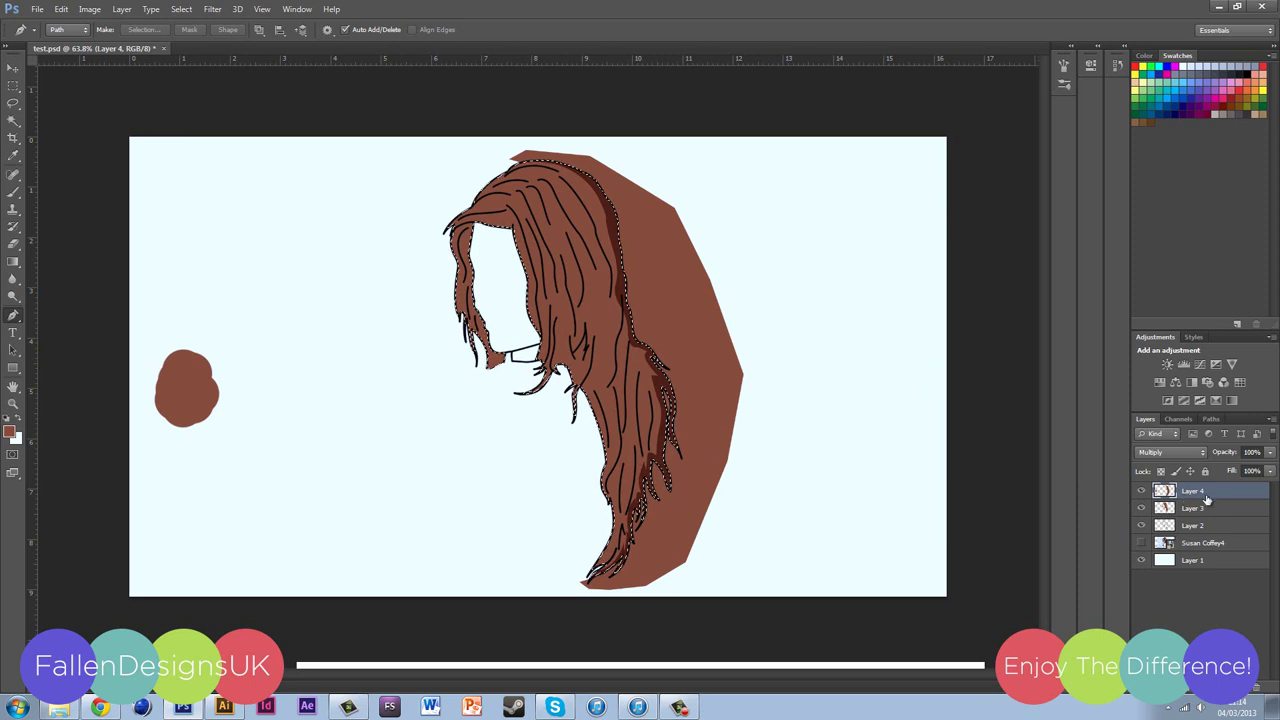
click(181, 9)
click(228, 57)
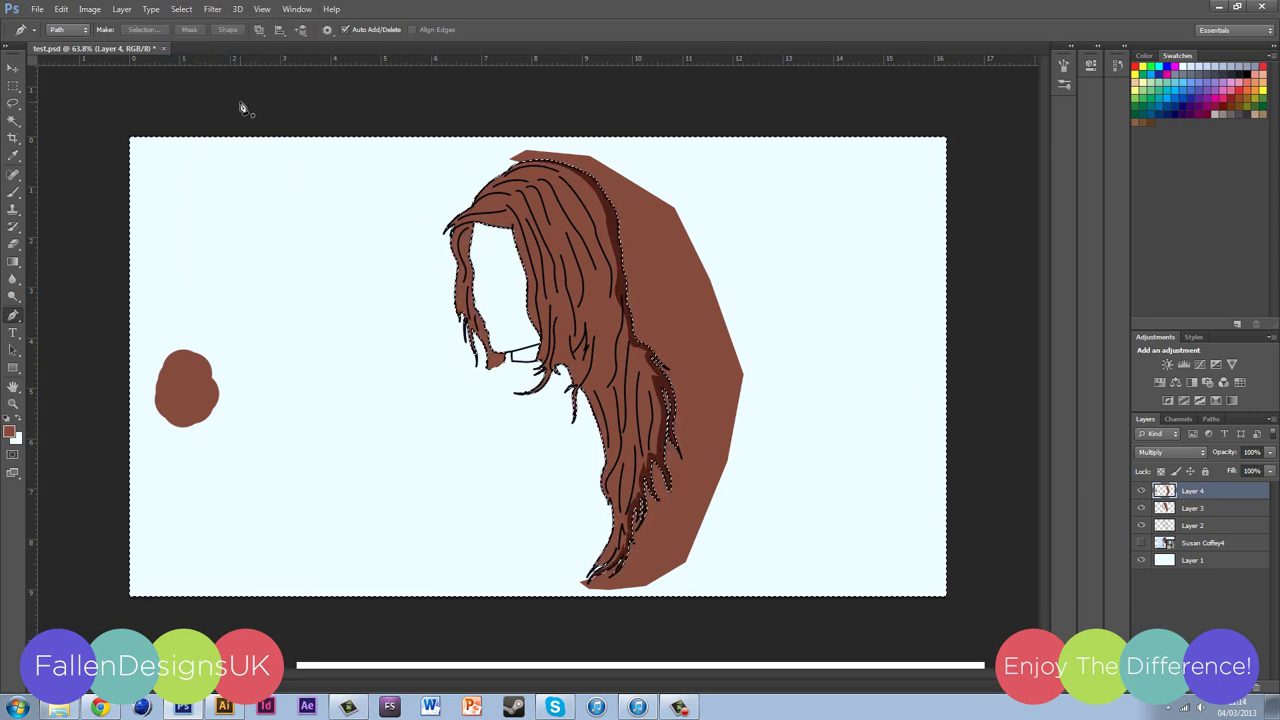
key(Delete)
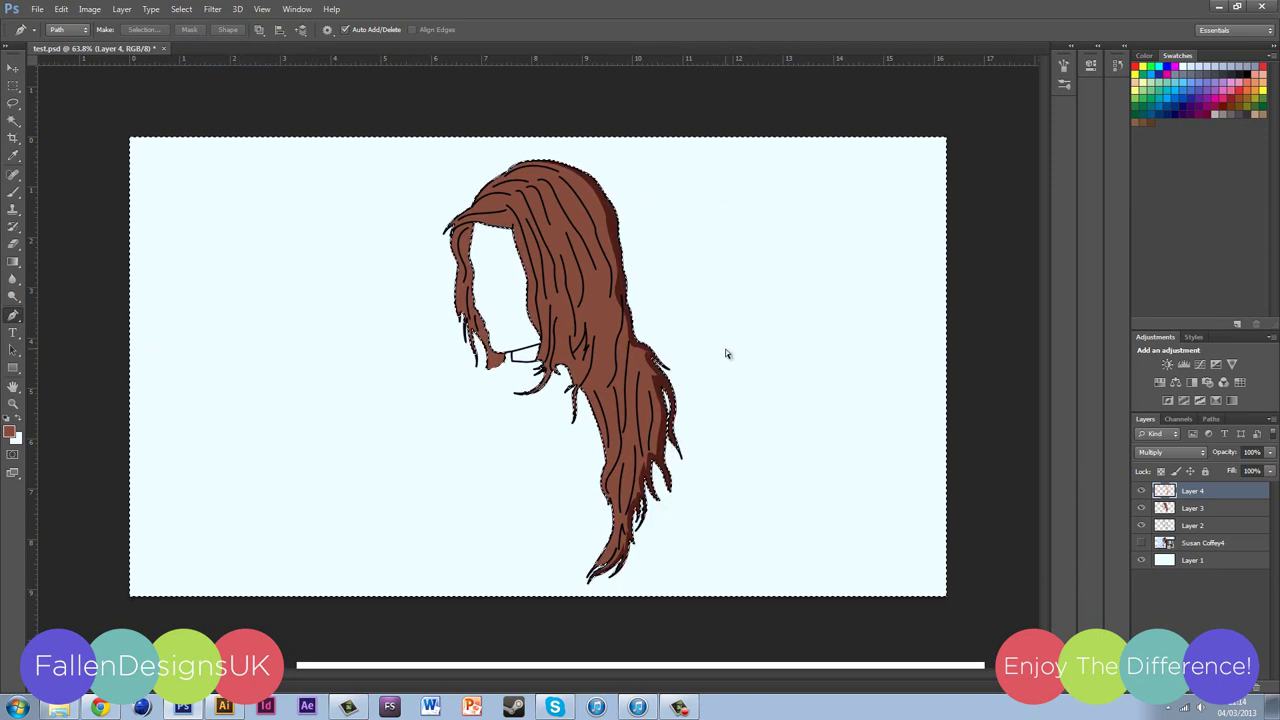
key(ctrl+d)
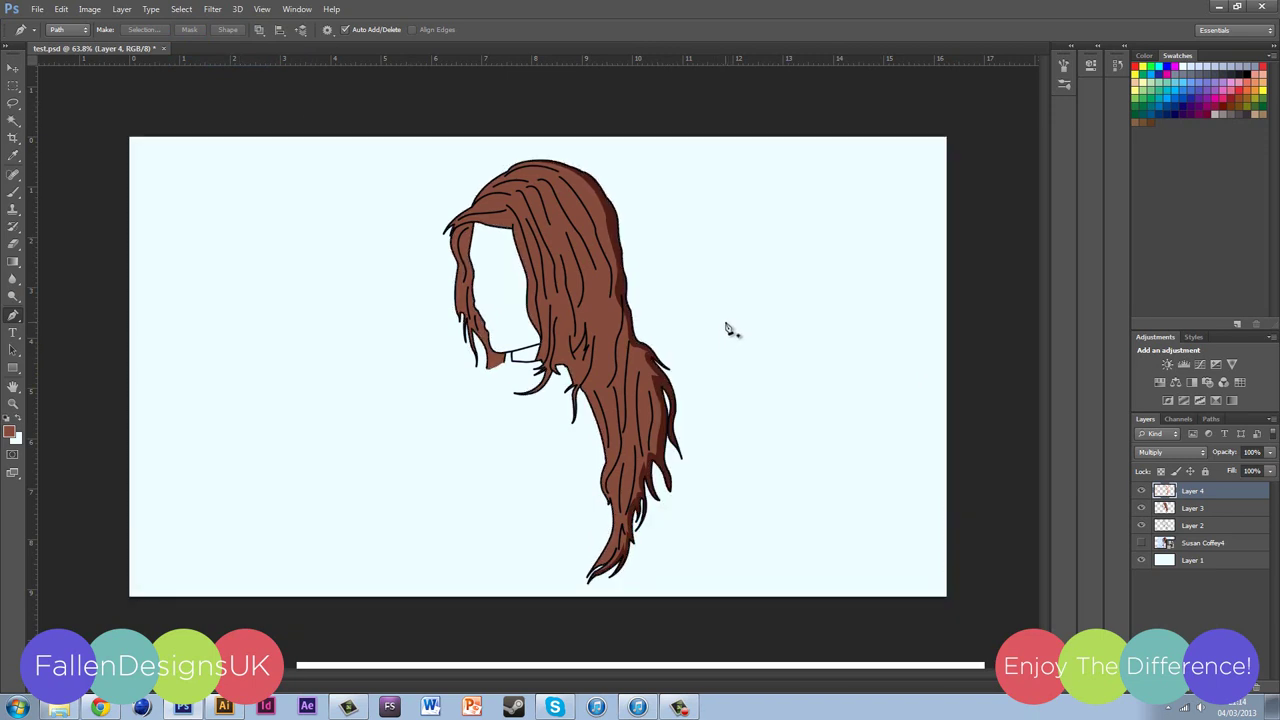
Step: Examine the shading along the hair's outer edge, from the shoulder down to the tips
key(ctrl+plus)
key(ctrl+plus)
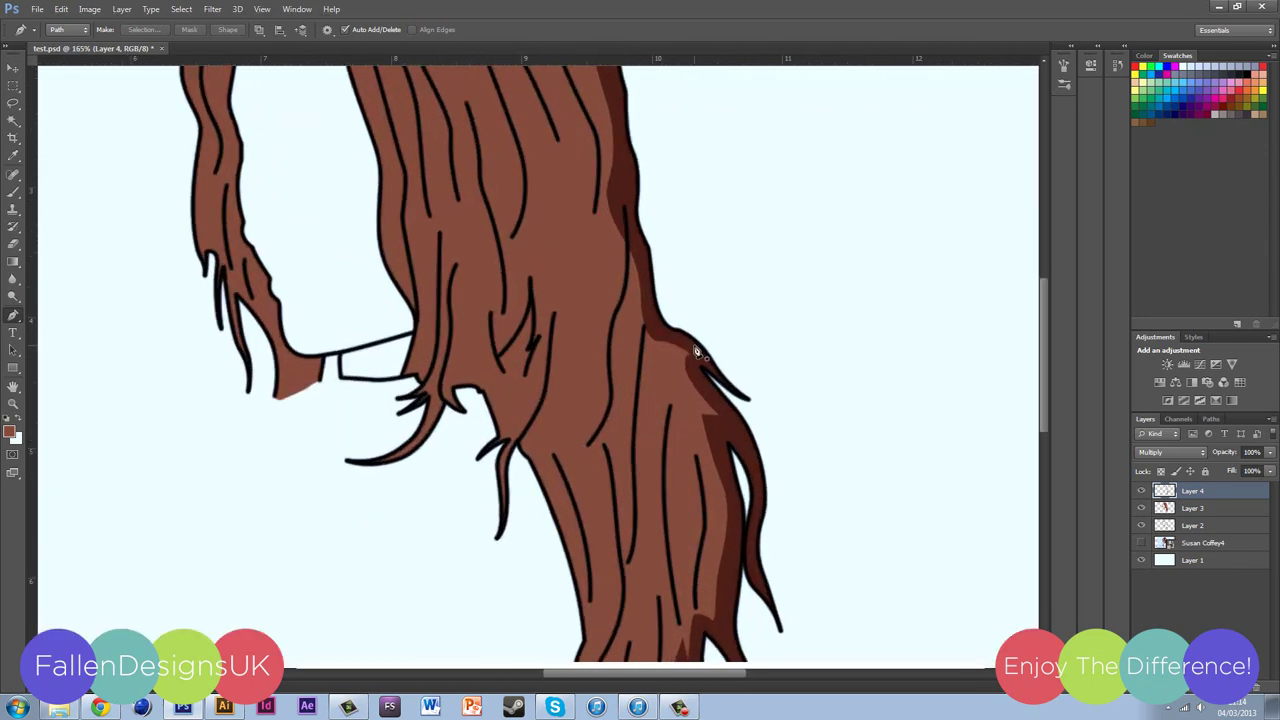
scroll(694, 345, down, 5)
scroll(693, 351, right, 2)
scroll(683, 350, down, 1)
scroll(683, 352, down, 3)
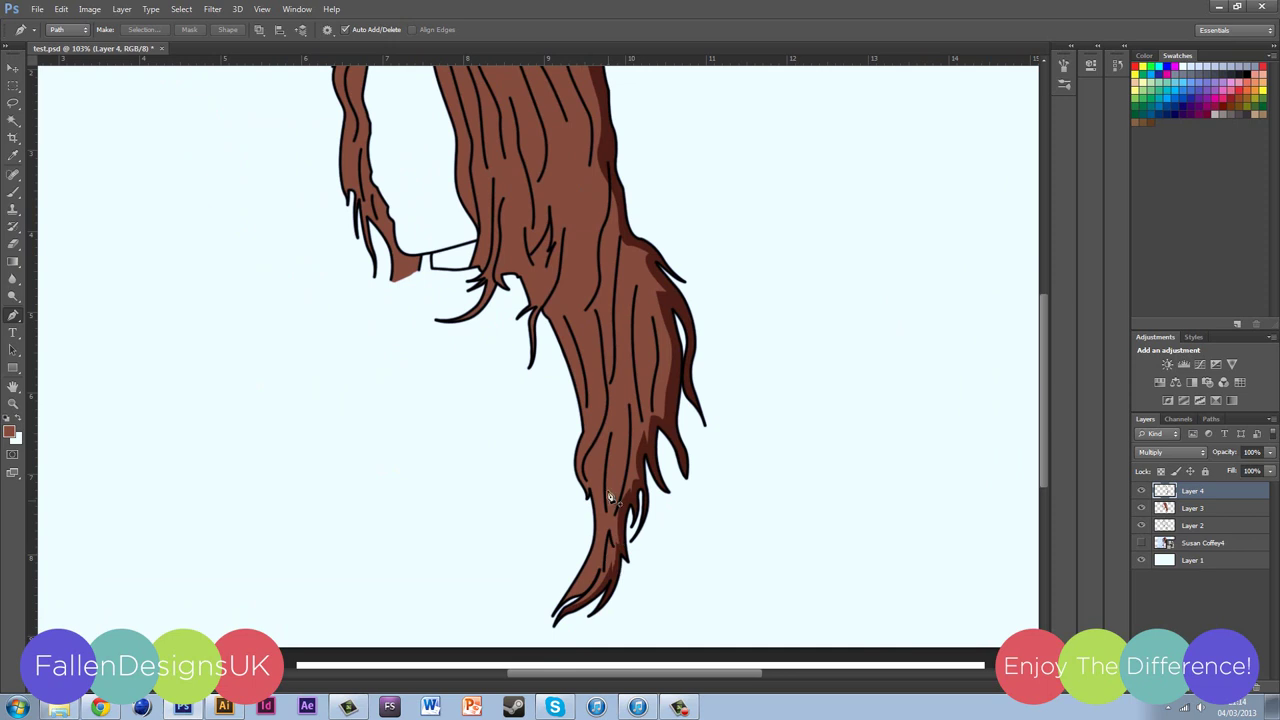
scroll(613, 467, up, 3)
scroll(613, 467, up, 1)
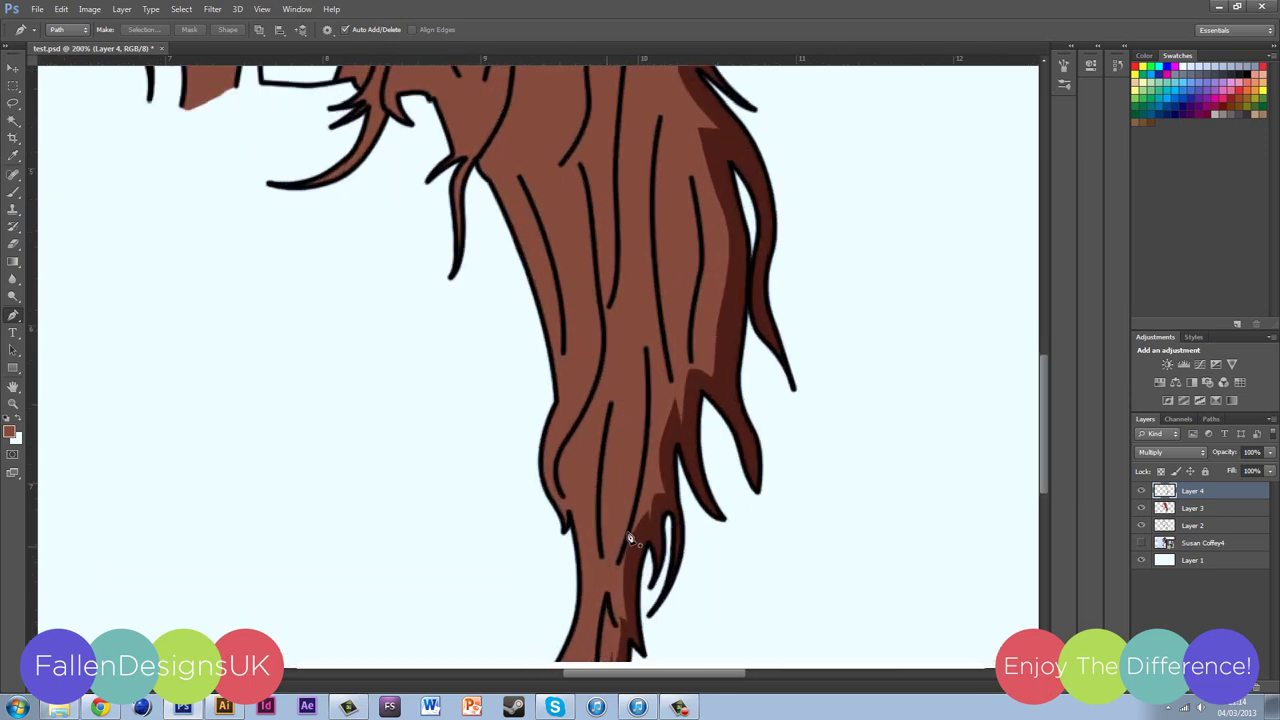
scroll(632, 418, down, 1)
scroll(647, 338, up, 2)
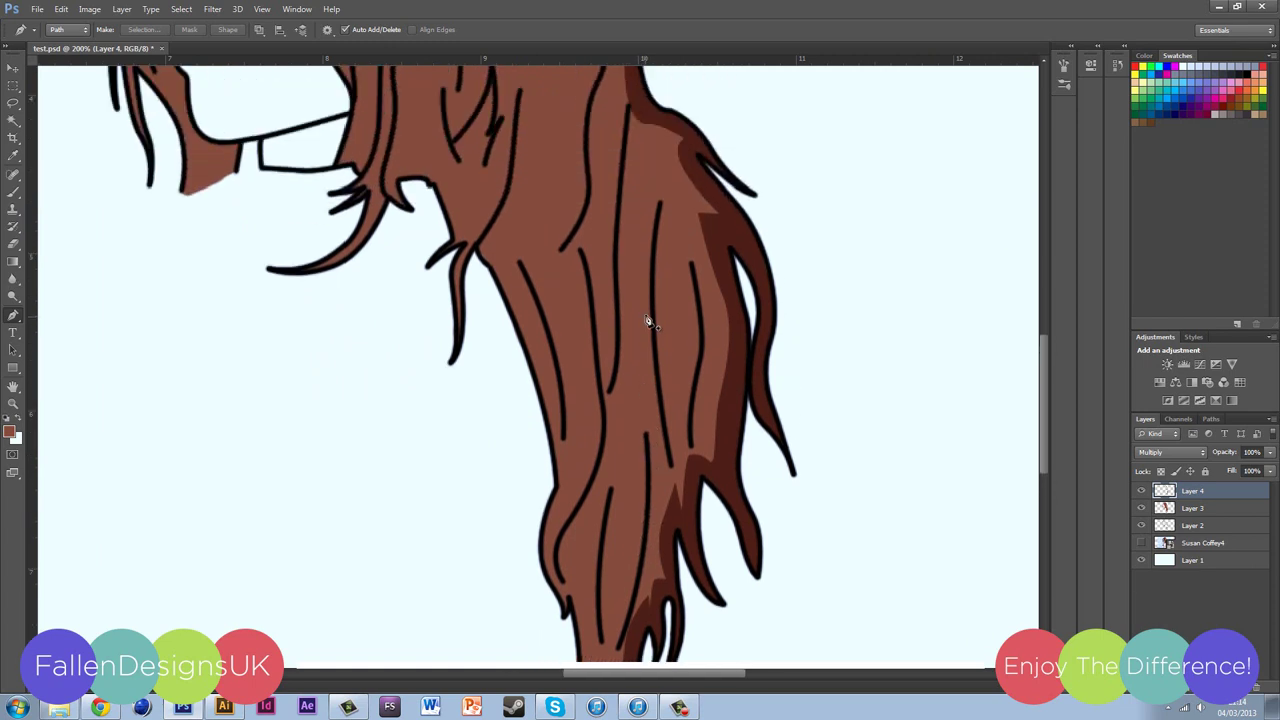
scroll(648, 318, down, 4)
scroll(614, 376, down, 1)
Step: Draw a closed pen path inside the small inverted-V strand lines near the bottom of the hair
scroll(608, 436, up, 4)
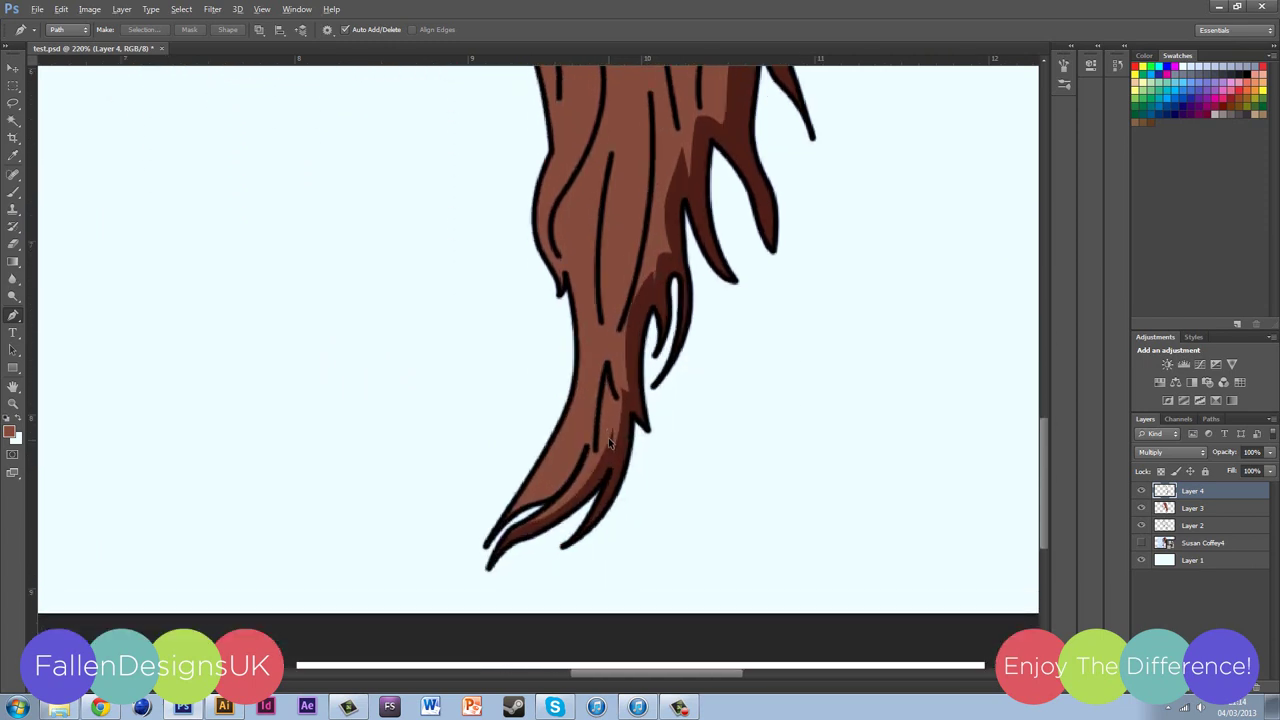
click(593, 455)
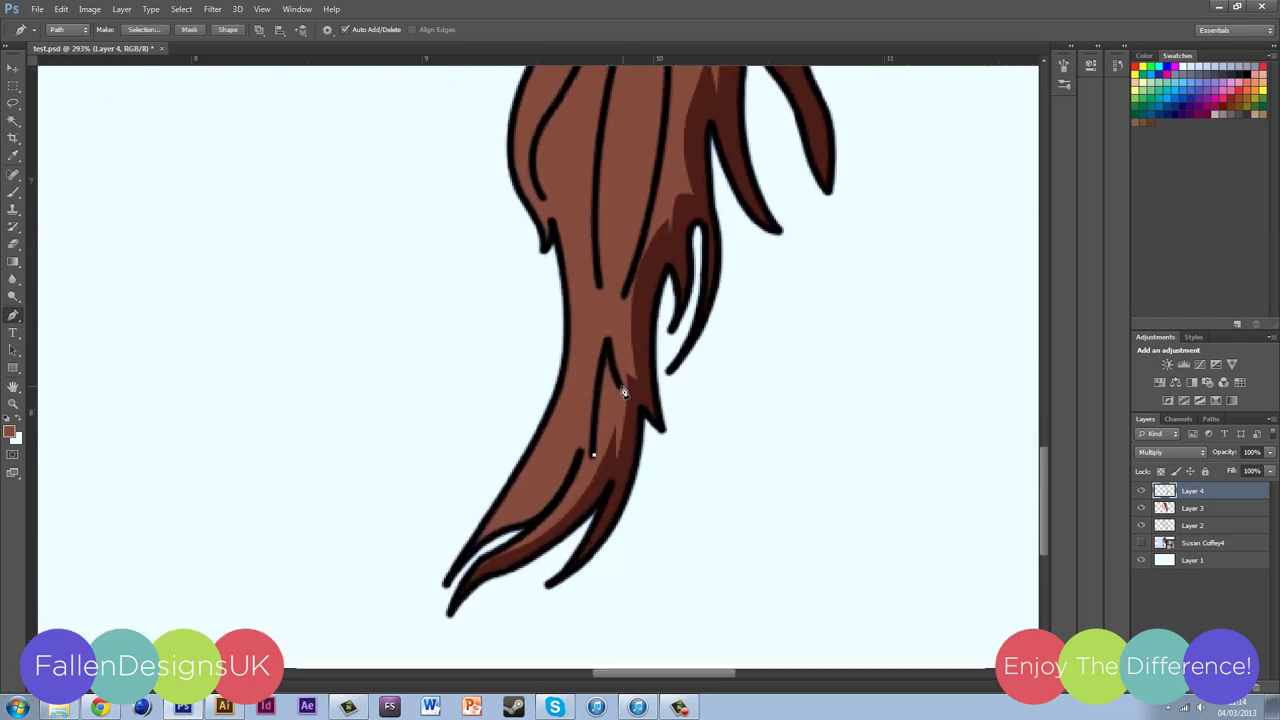
alt+click(620, 389)
click(604, 357)
click(593, 456)
right_click(610, 372)
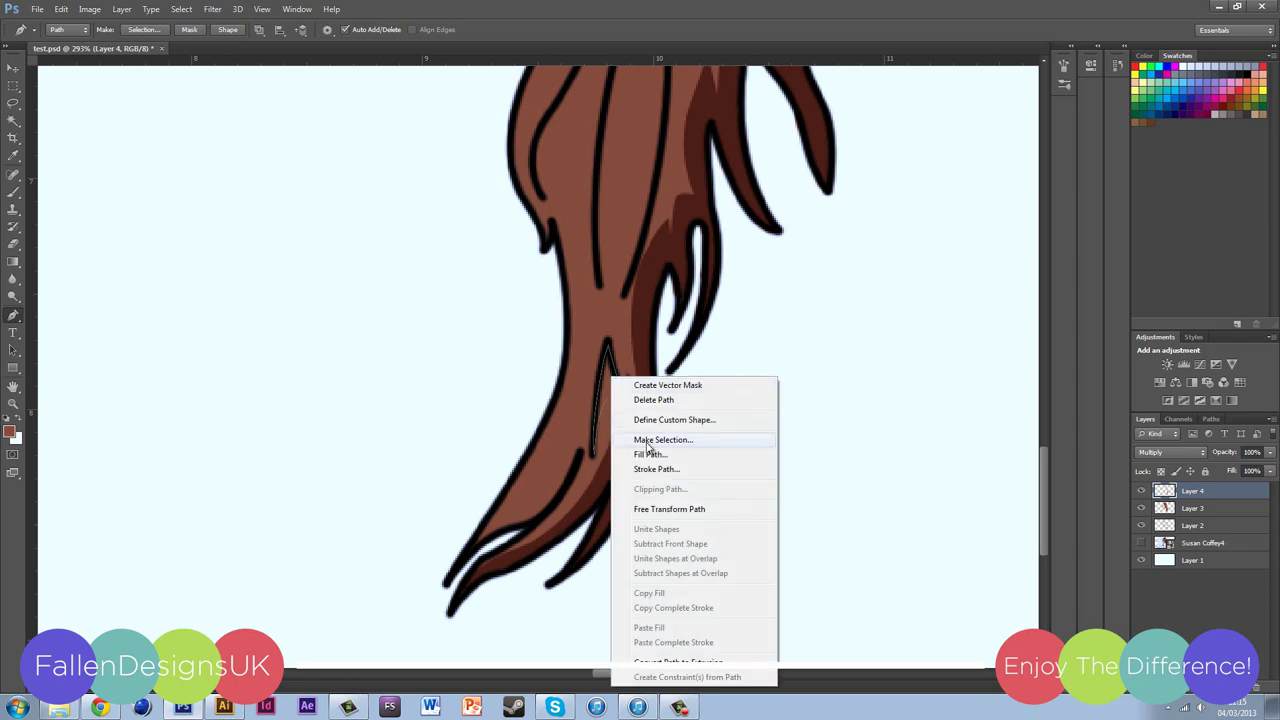
click(656, 441)
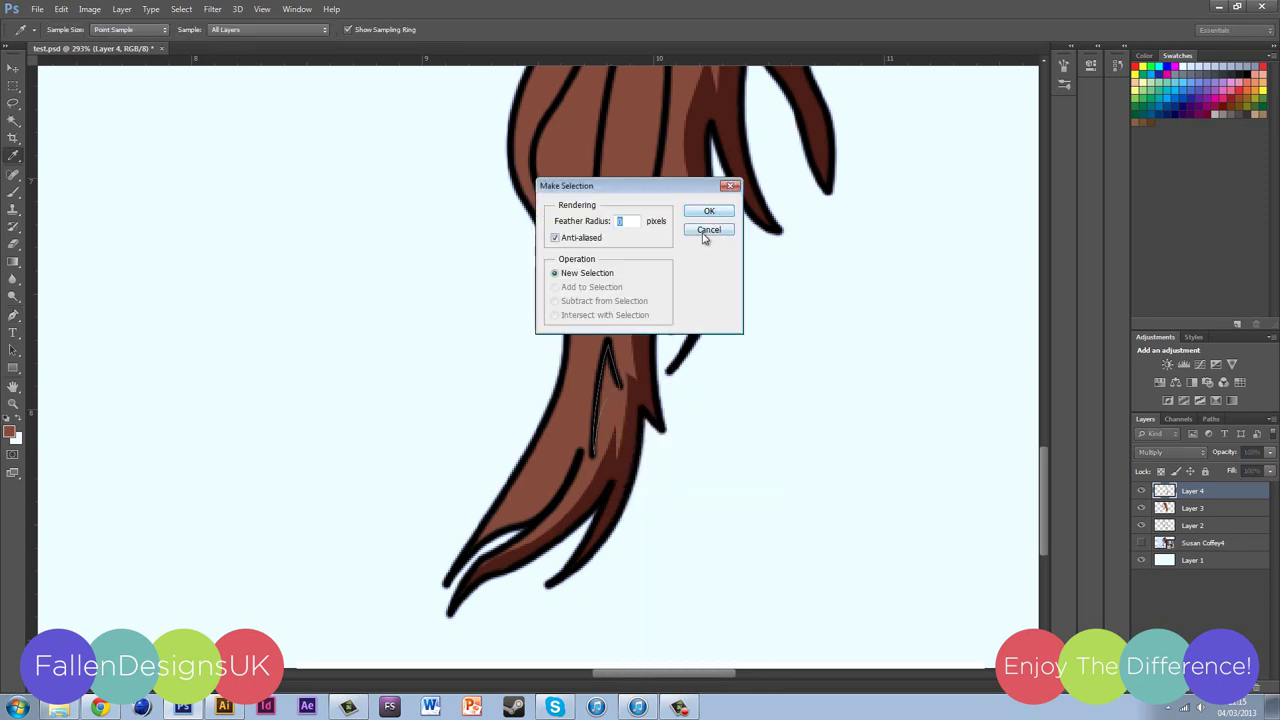
click(708, 230)
Step: Fill the small inverted-V path with the foreground colour at 100% opacity in Normal mode, and delete the path
right_click(611, 376)
click(650, 458)
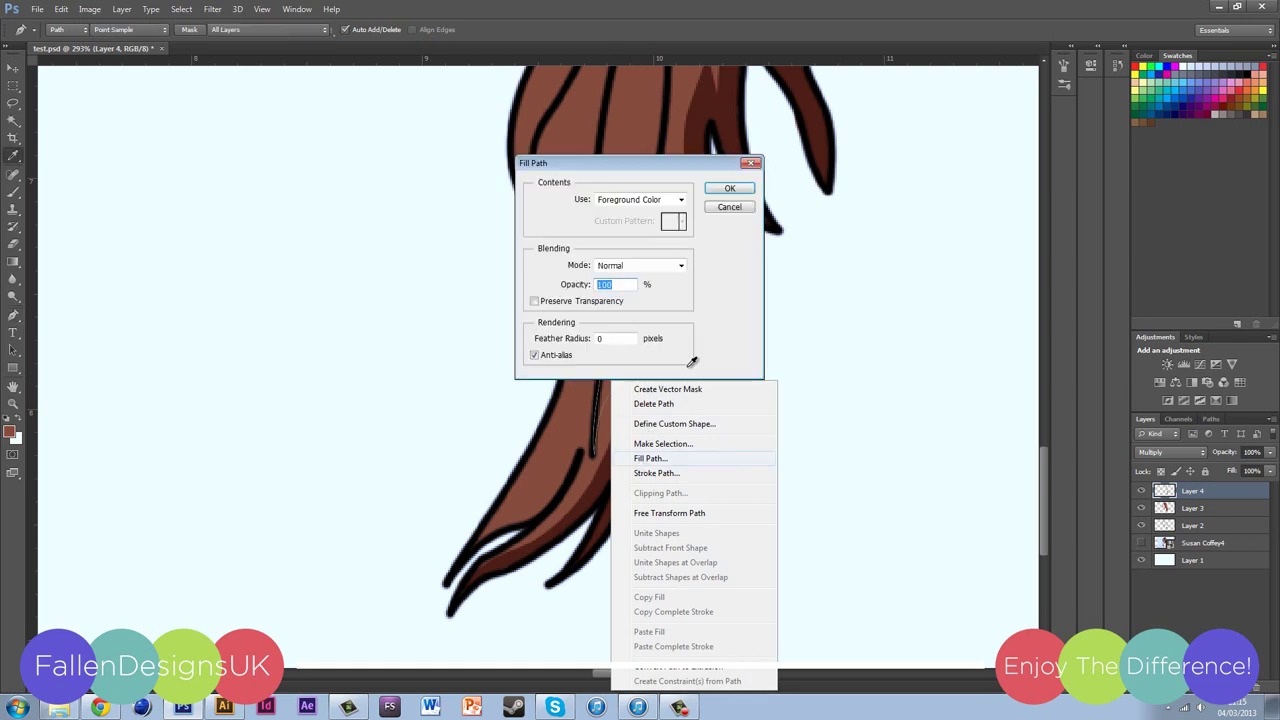
click(730, 188)
right_click(613, 420)
click(672, 120)
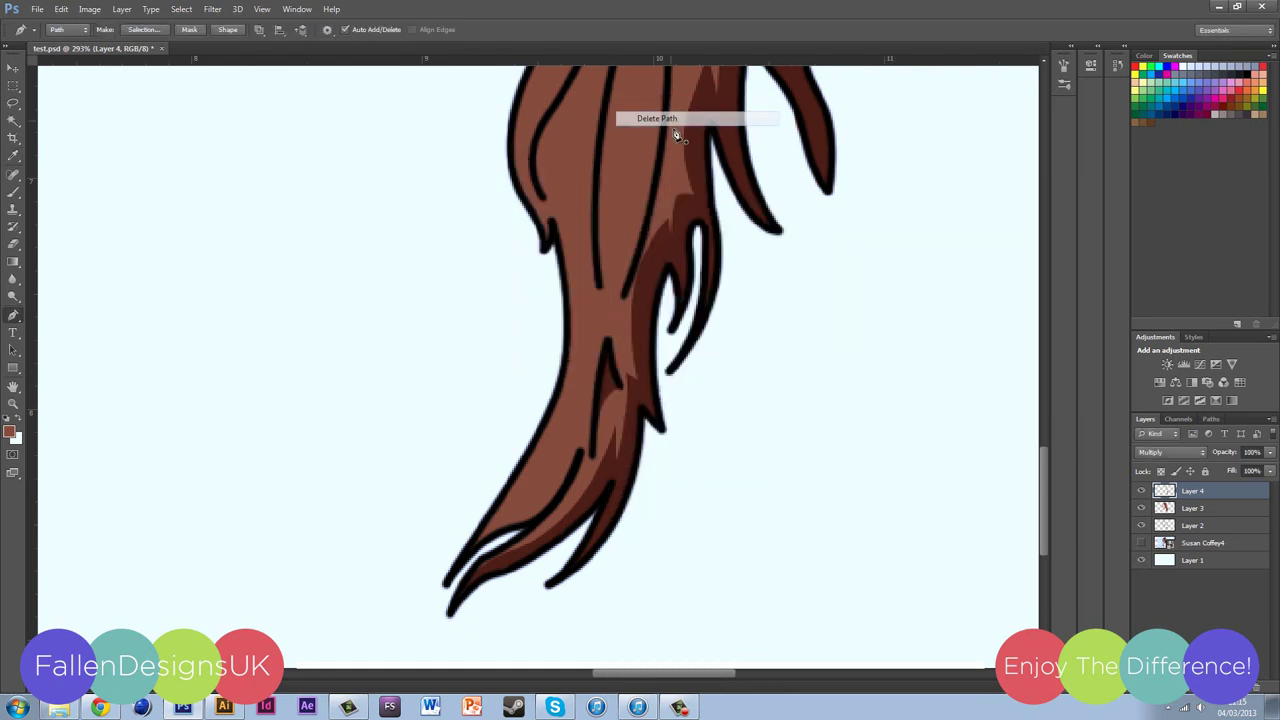
Step: Draw a closed pen path between the long central strand line in the lower hair and the shading beside it
scroll(617, 363, up, 5)
scroll(626, 371, up, 2)
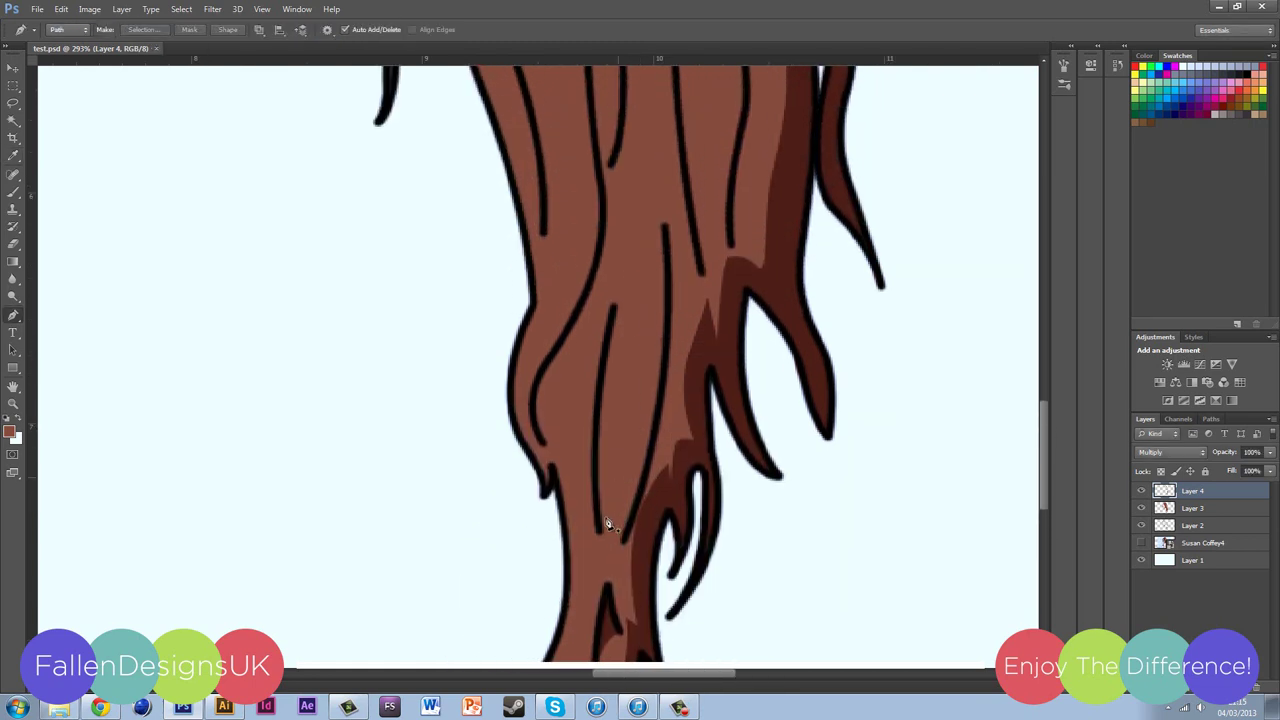
click(623, 544)
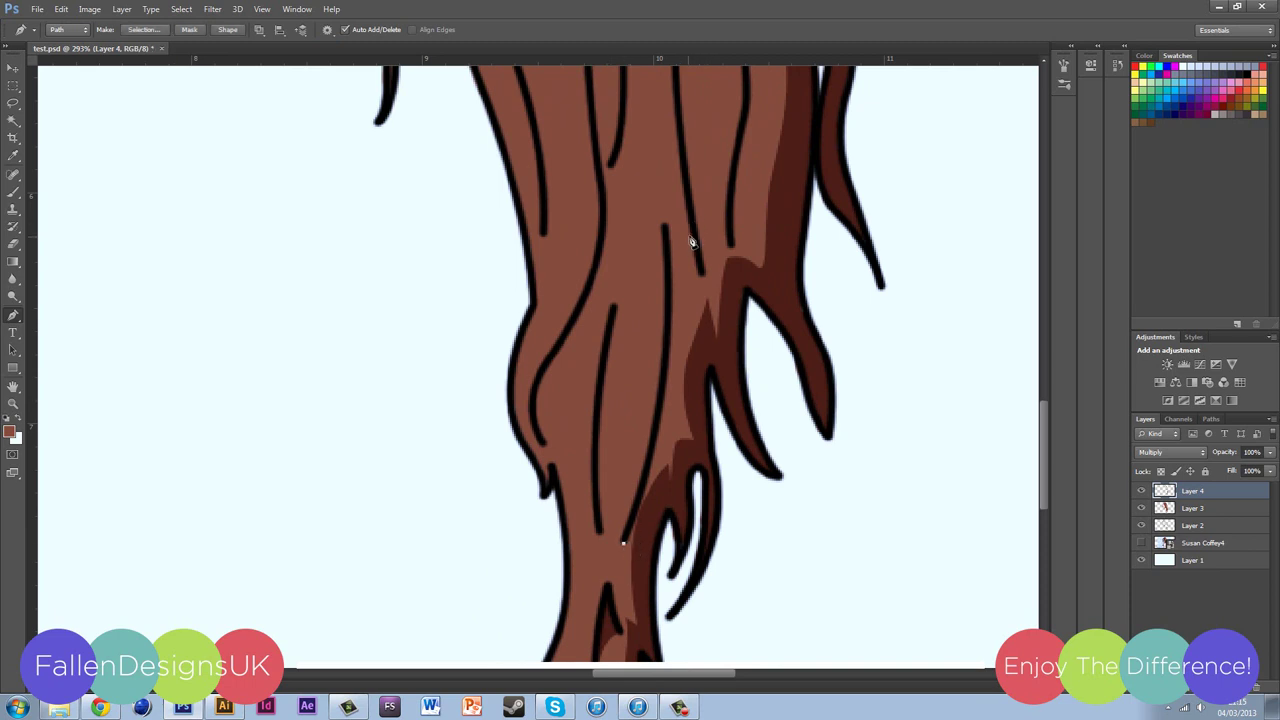
drag(690, 237, 668, 128)
drag(663, 230, 663, 242)
drag(623, 545, 563, 640)
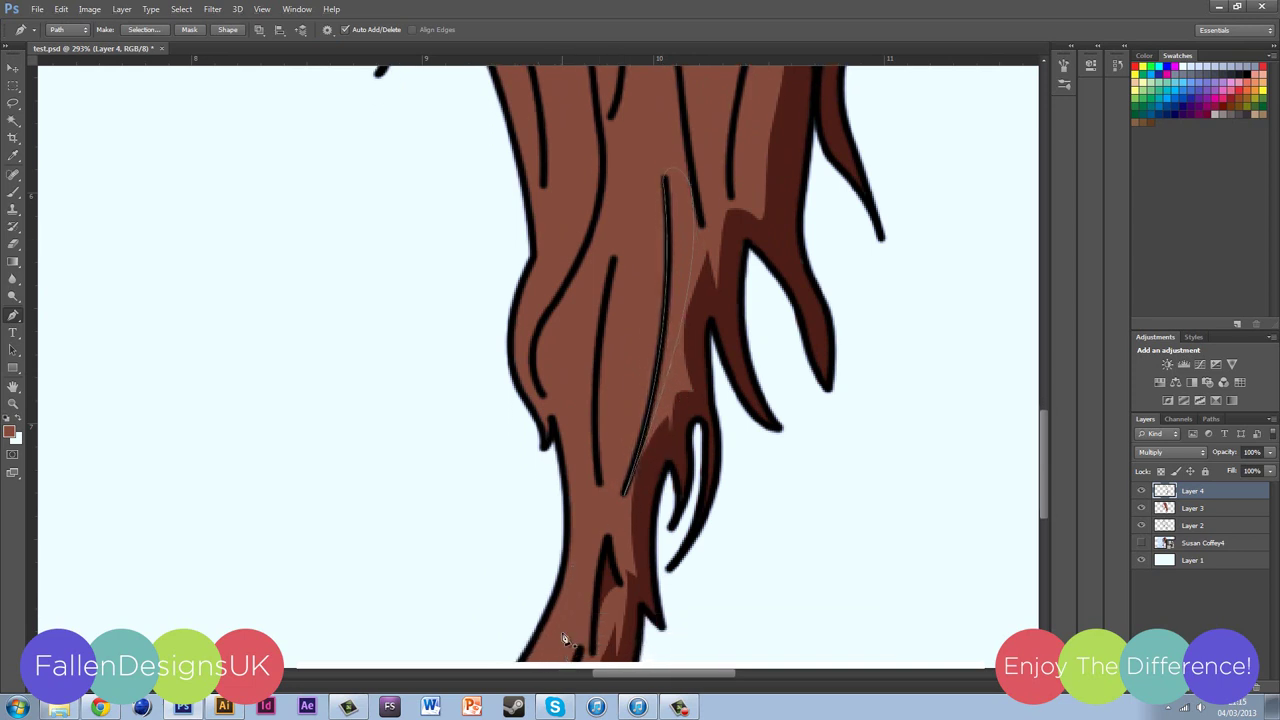
Step: Fill the central strand's path with the foreground colour at 100% opacity in Normal mode, and delete the path
right_click(668, 323)
click(717, 384)
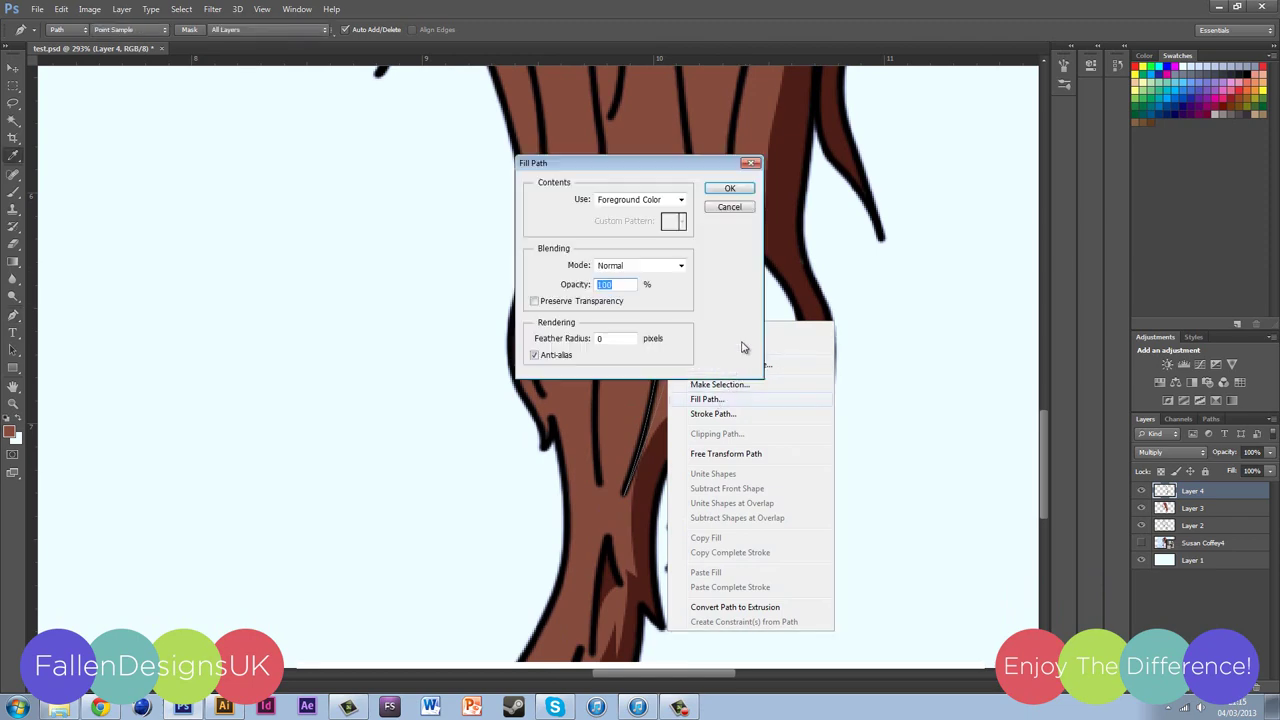
click(730, 190)
right_click(674, 224)
click(719, 249)
Step: Draw a narrow closed path beside the shorter neighbouring strand line in the lower hair and fill it with the foreground colour
click(600, 484)
drag(628, 272, 629, 298)
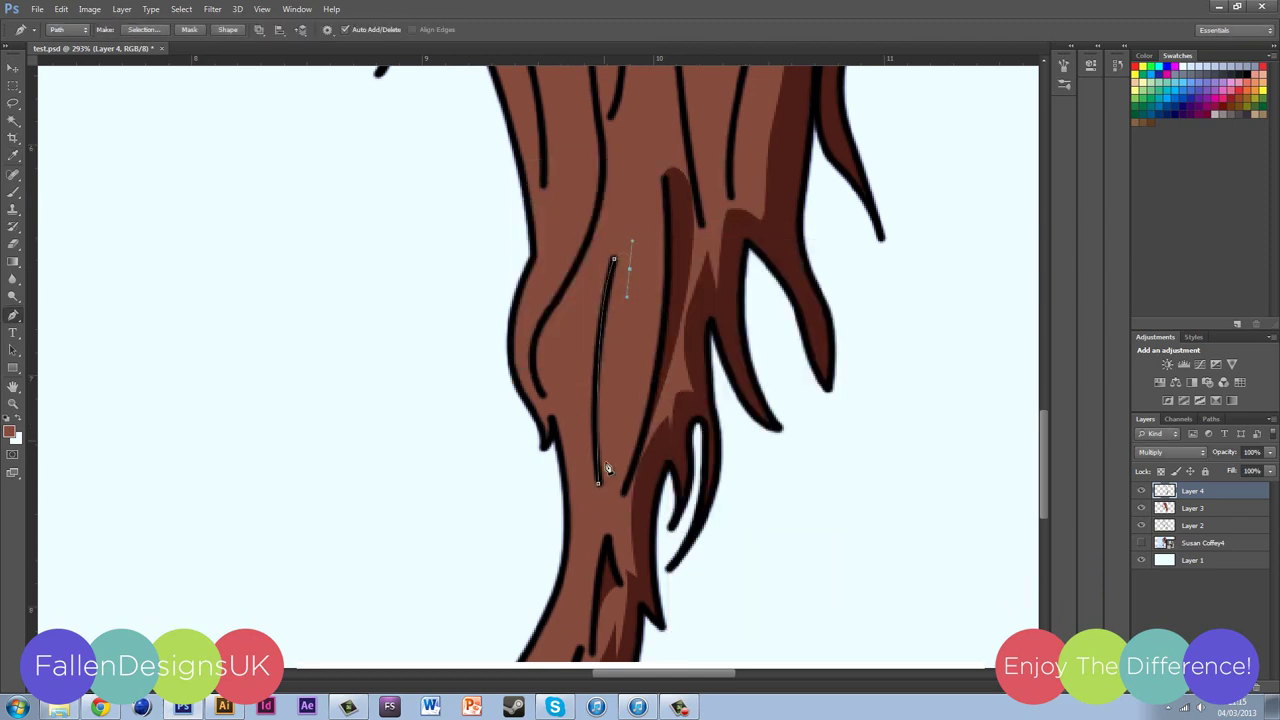
click(730, 190)
Step: Draw a closed path following the long S-shaped strand line towards the hair's inner edge and fill it with the foreground colour
scroll(560, 490, up, 4)
click(543, 554)
drag(626, 387, 624, 293)
drag(602, 182, 597, 169)
click(569, 154)
drag(586, 242, 591, 291)
right_click(556, 369)
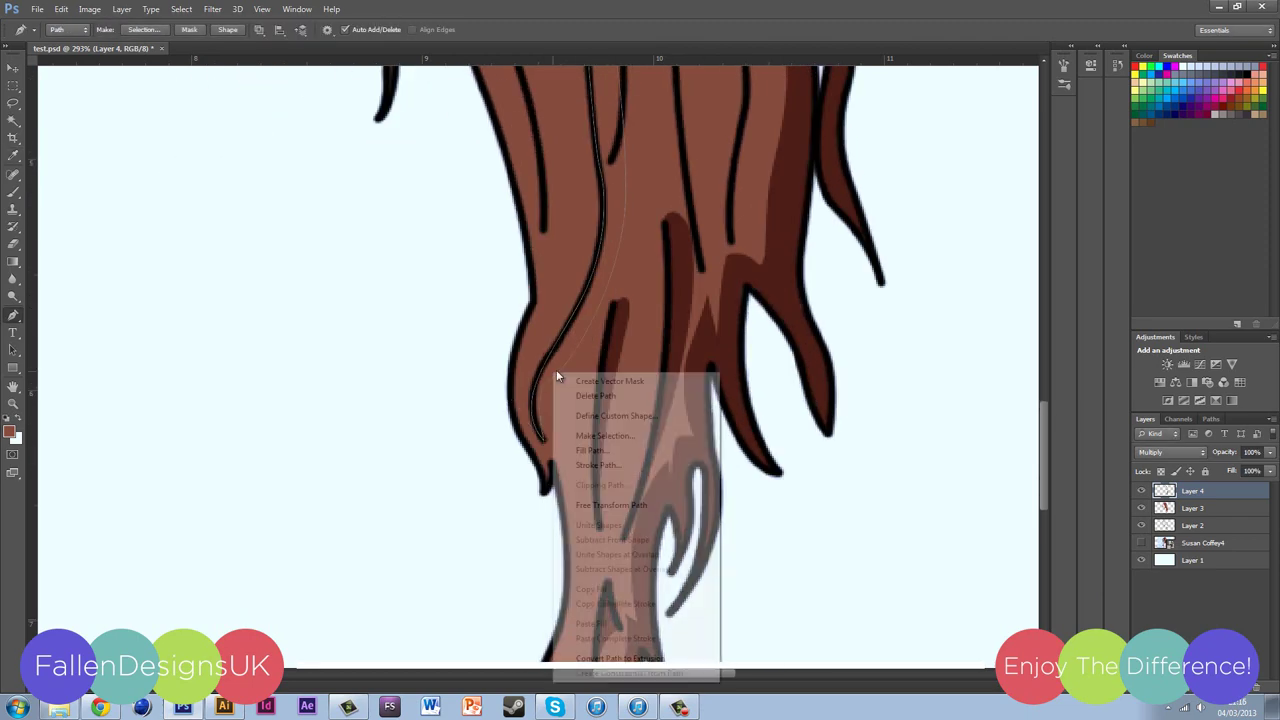
click(605, 431)
Step: Add filled shadow shapes beside the short strand next to the S-shaped line and beside the long mid-hair strand, deleting the used path
scroll(634, 371, down, 5)
click(614, 500)
drag(624, 429, 623, 403)
drag(635, 183, 651, 107)
scroll(660, 400, down, 2)
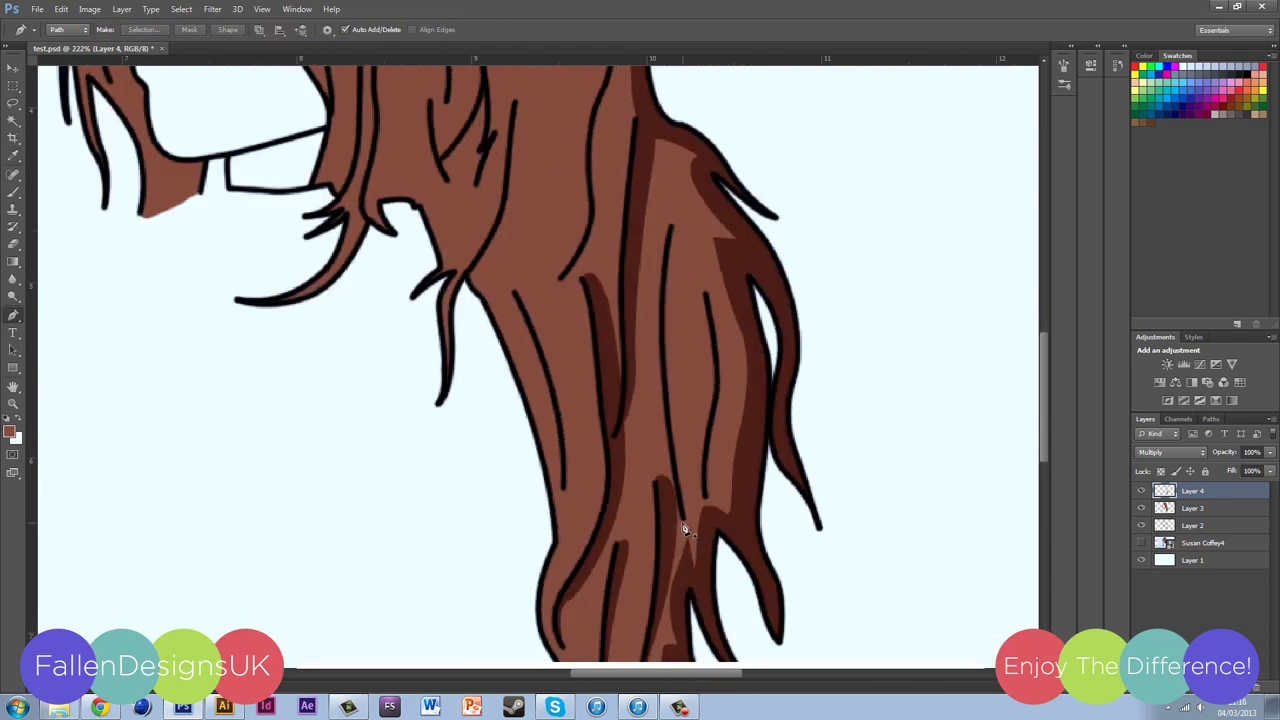
scroll(690, 230, down, 2)
right_click(691, 204)
click(712, 225)
Step: Draw a closed path beside the outermost curved strand line in the middle of the hair for its shadow
scroll(710, 300, up, 2)
click(705, 457)
drag(708, 252, 704, 232)
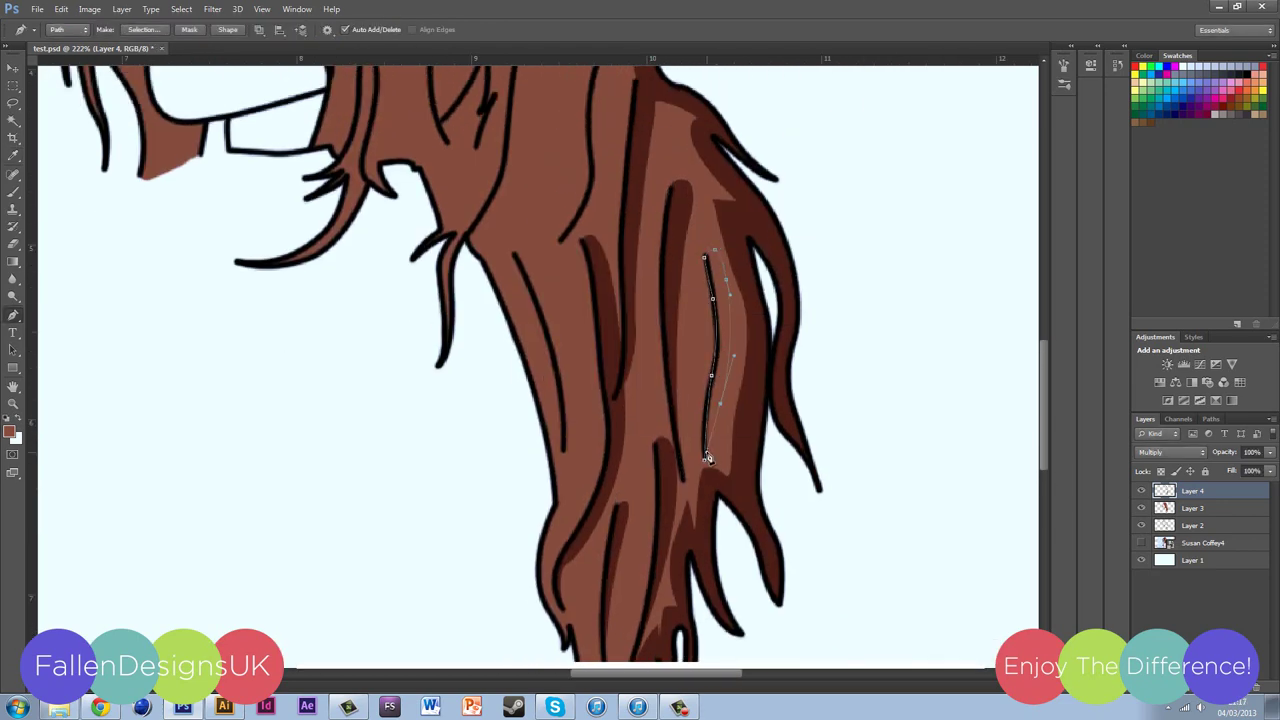
click(706, 457)
Step: Add shadow shapes beside the strand line near the hair's inner edge and beside the curved strand at the bottom tip
scroll(640, 430, up, 3)
click(563, 526)
drag(515, 329, 498, 304)
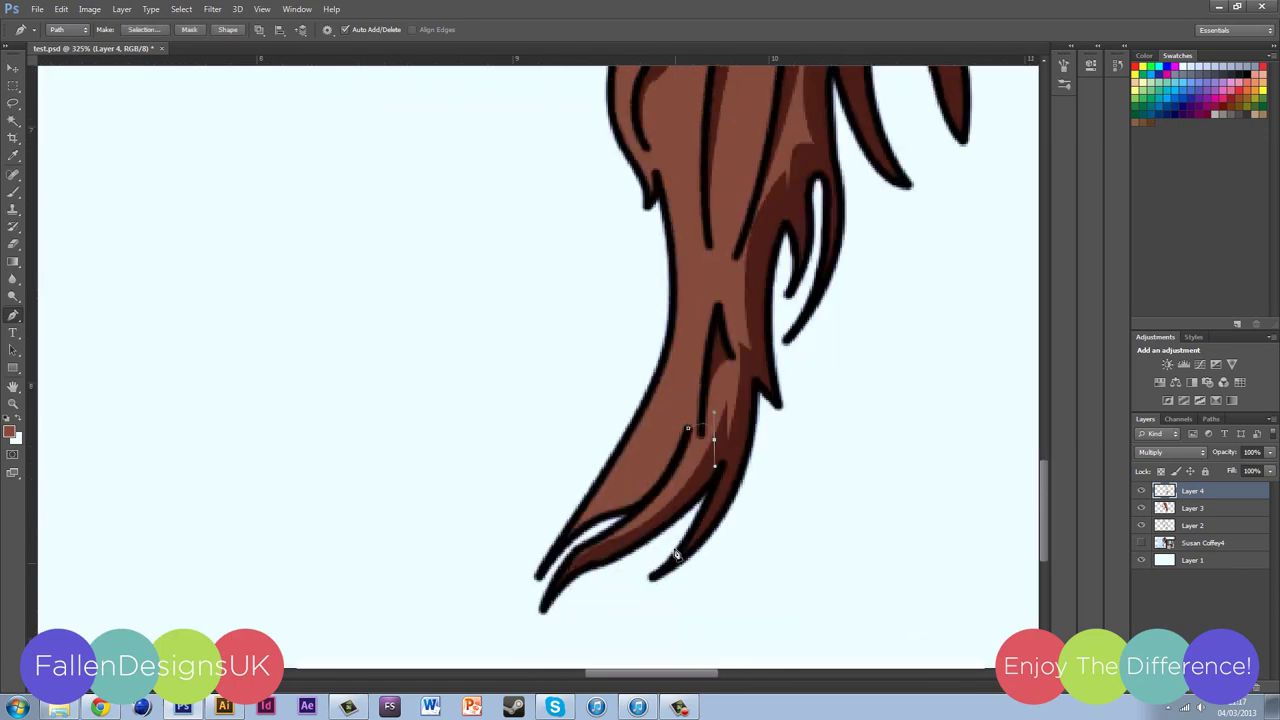
key(shift+F5)
key(Escape)
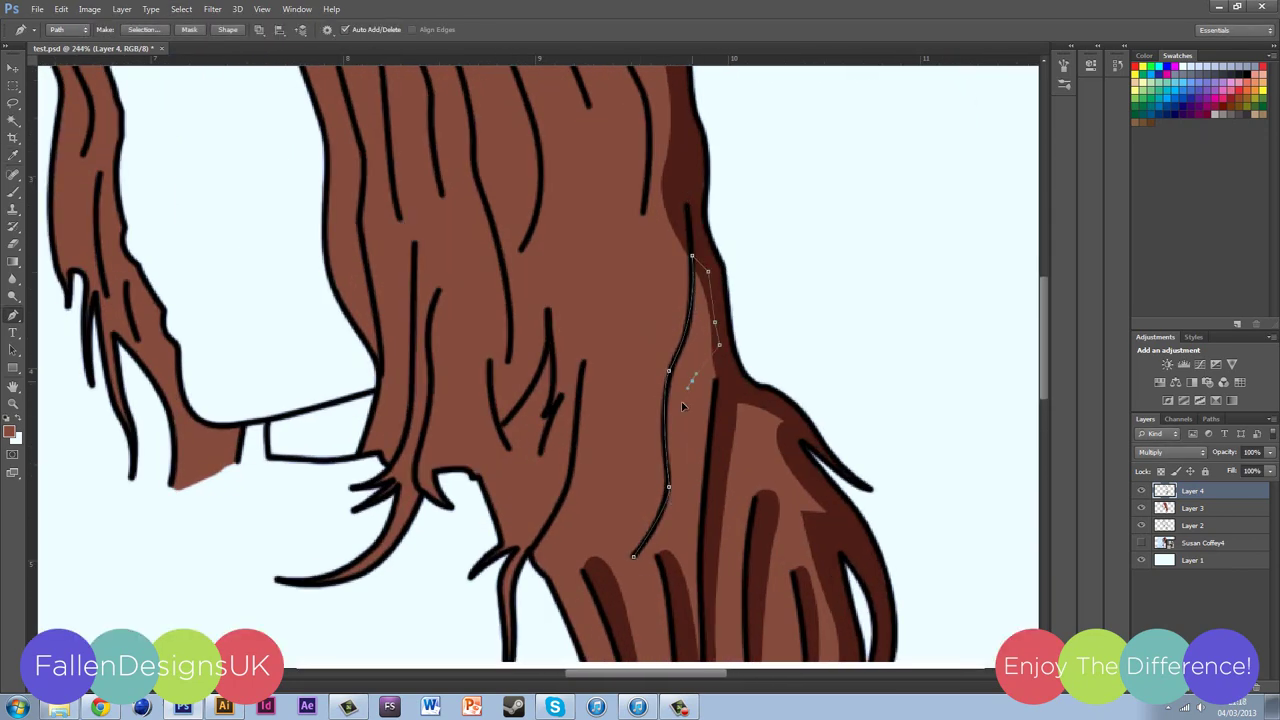
Step: Shade beside the long wavy strand at the shoulder and the curved strand near the neck, and delete the path
click(593, 404)
click(583, 288)
right_click(586, 380)
click(640, 405)
Step: Examine the shadow shapes across the whole hair, both zoomed out and close up on the lower strands
scroll(812, 316, down, 12)
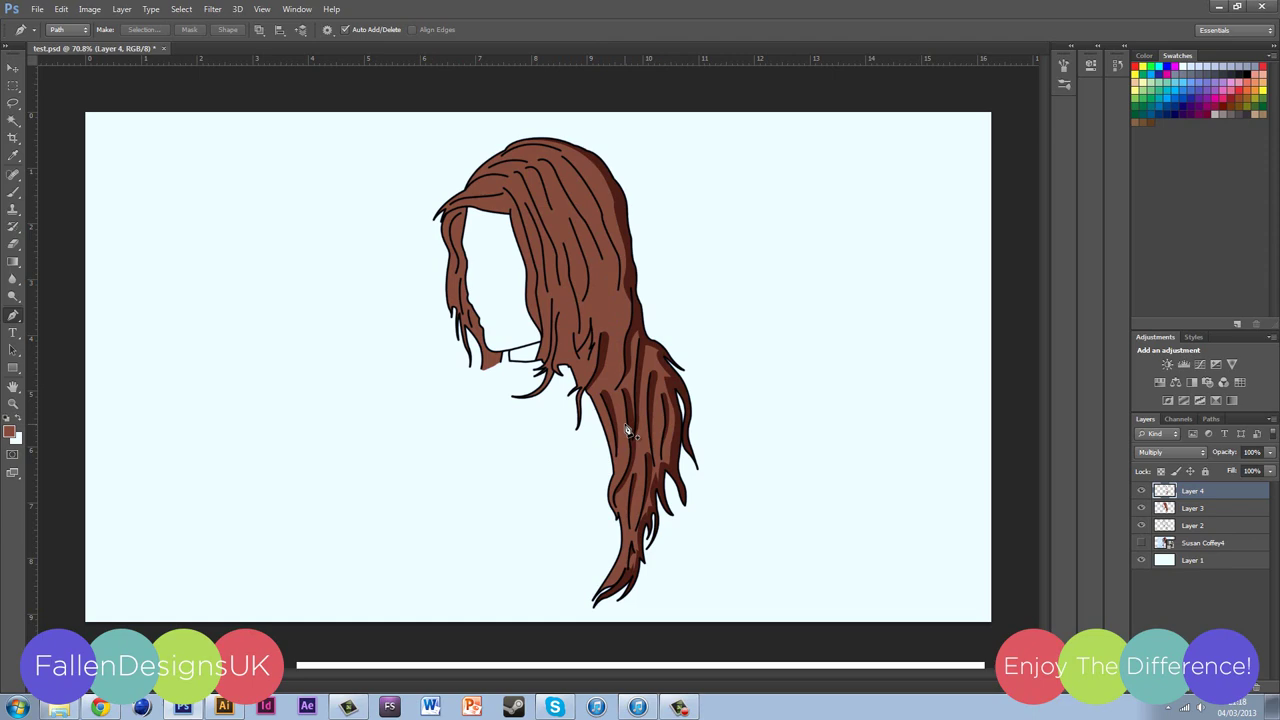
scroll(664, 387, up, 3)
scroll(664, 420, down, 3)
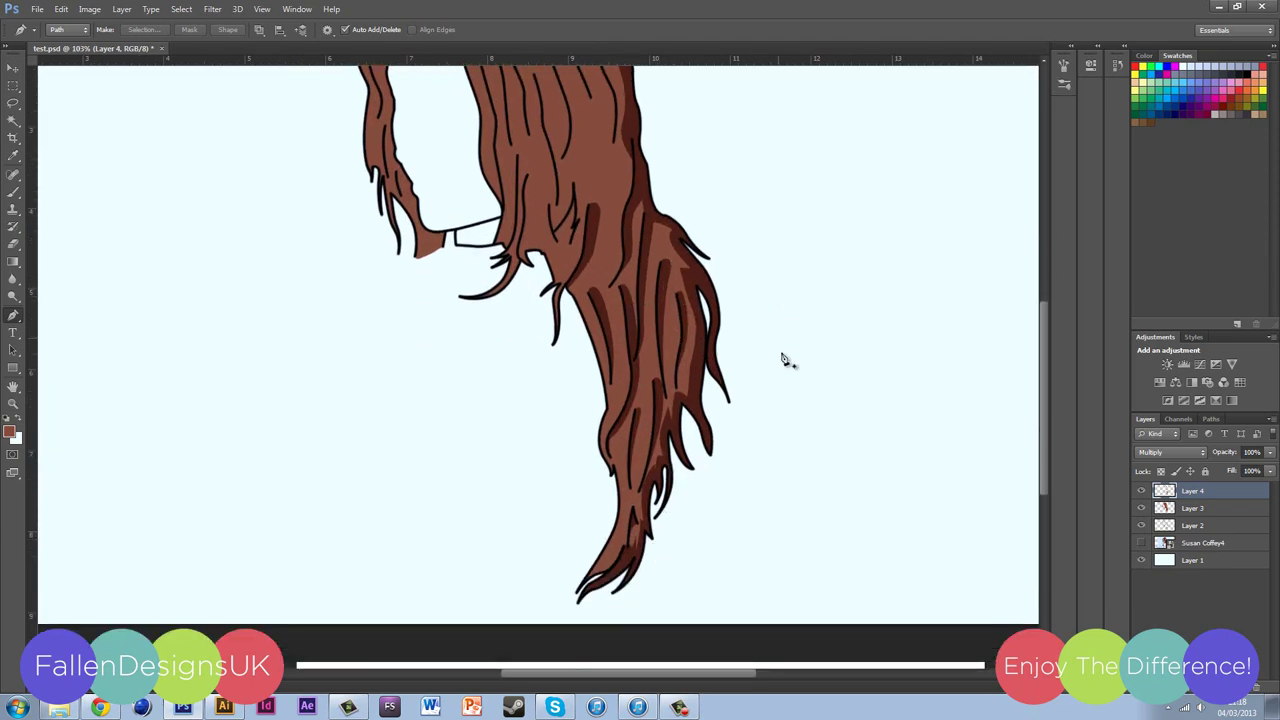
scroll(687, 294, up, 3)
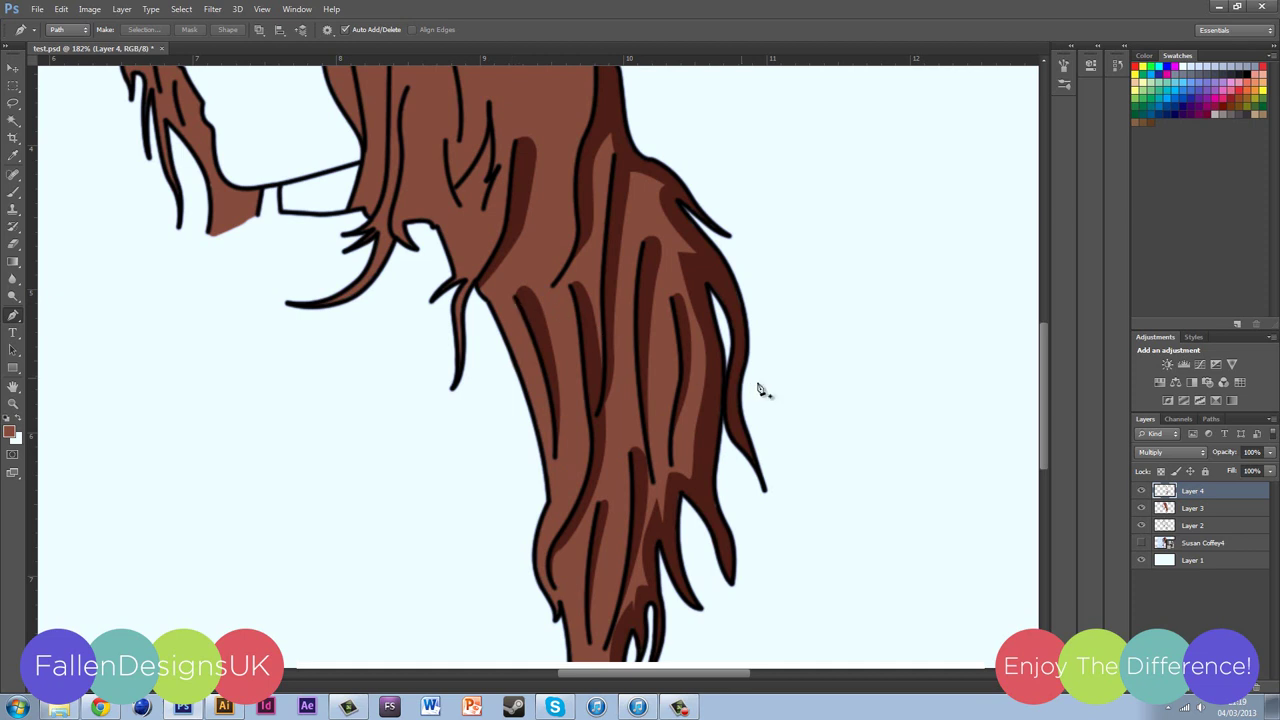
scroll(736, 464, down, 2)
scroll(736, 464, down, 3)
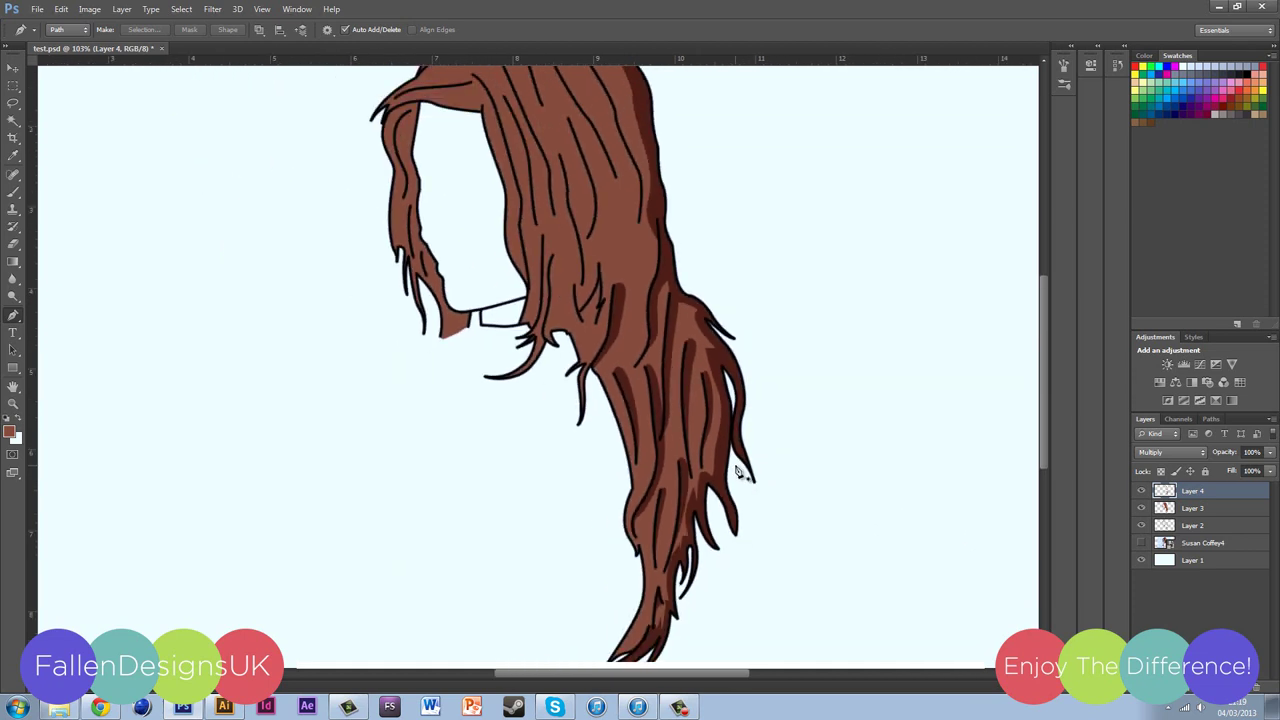
scroll(757, 479, up, 2)
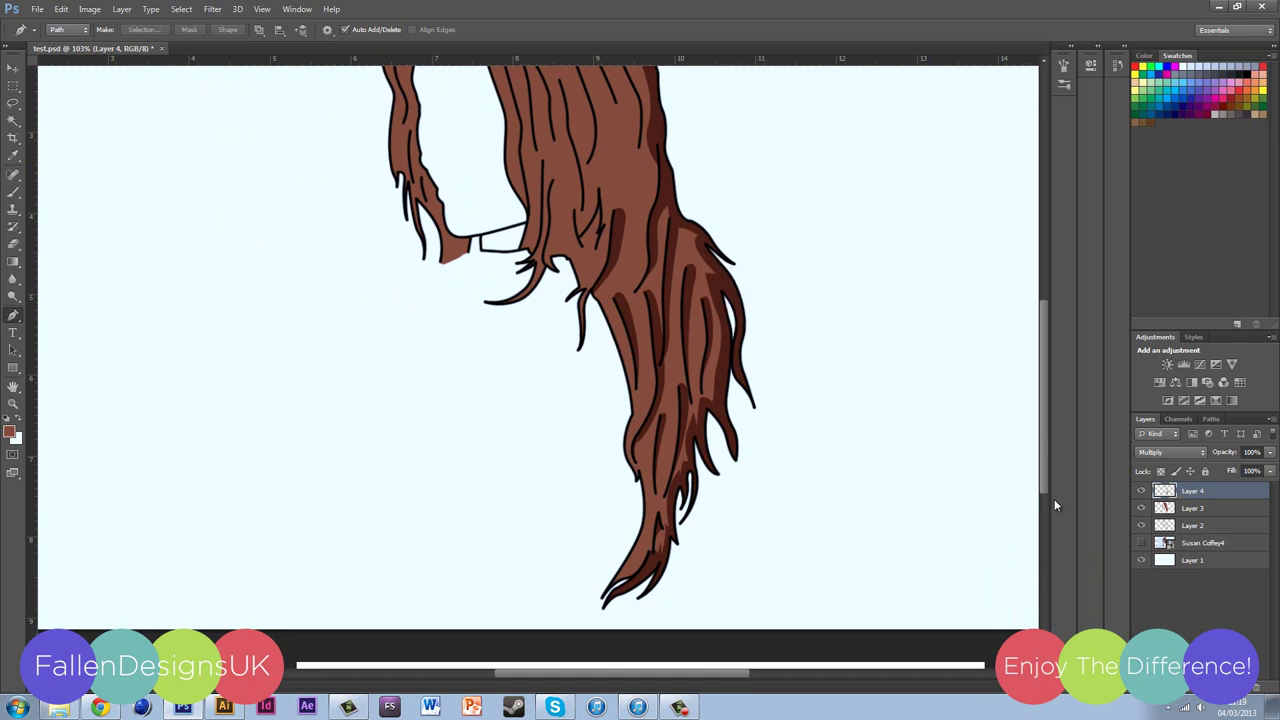
scroll(742, 395, up, 2)
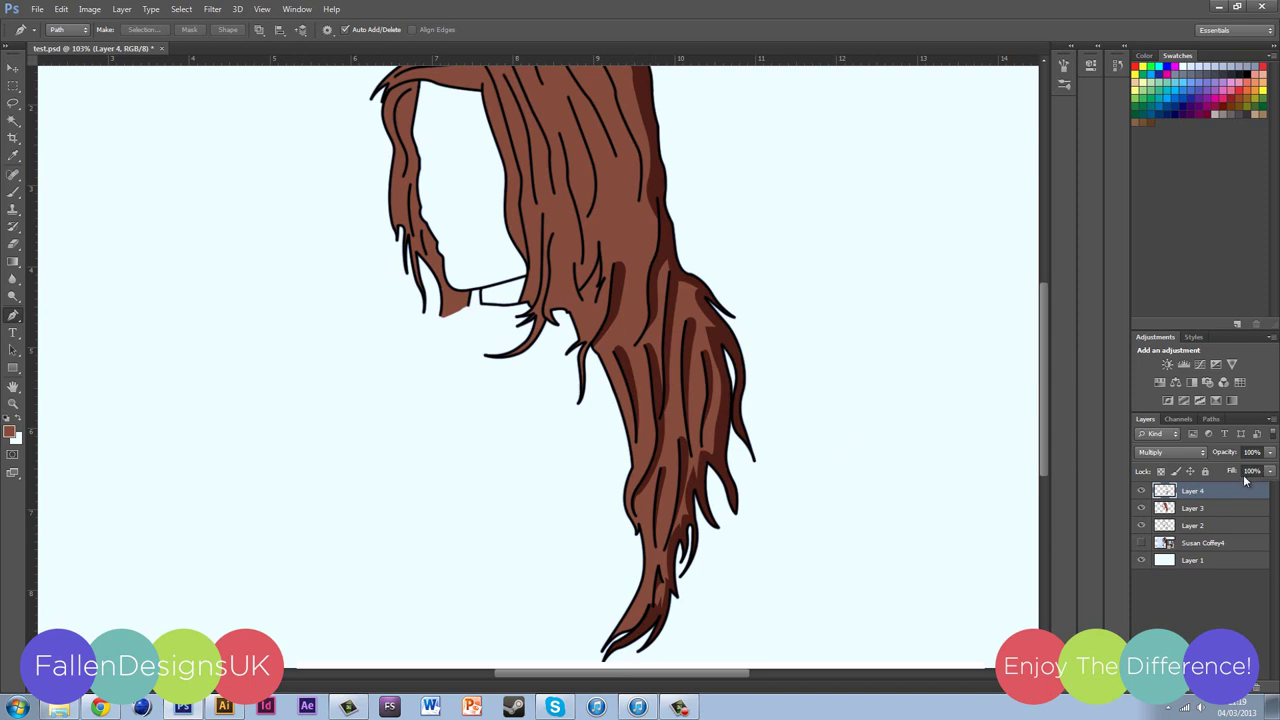
Step: Lower the opacity of the Layer 4 shadows to 49% and check the softened shading over the whole hair
drag(1271, 457, 1245, 471)
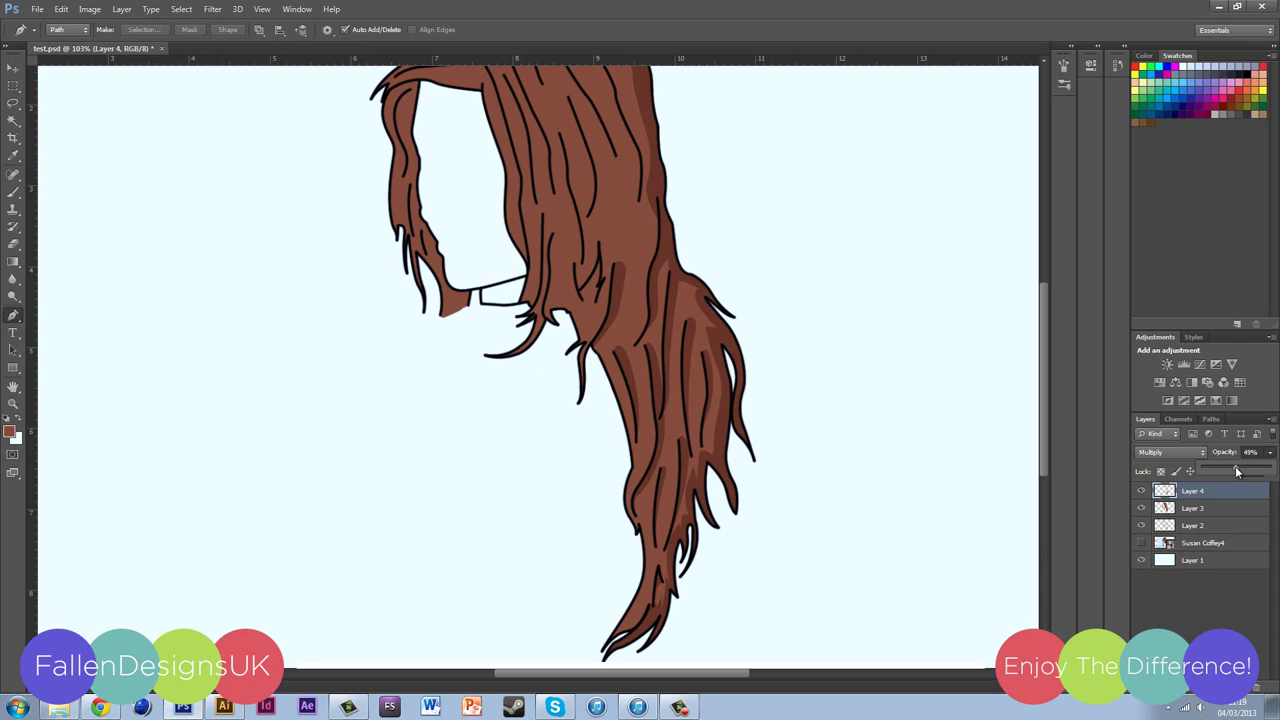
scroll(823, 465, down, 3)
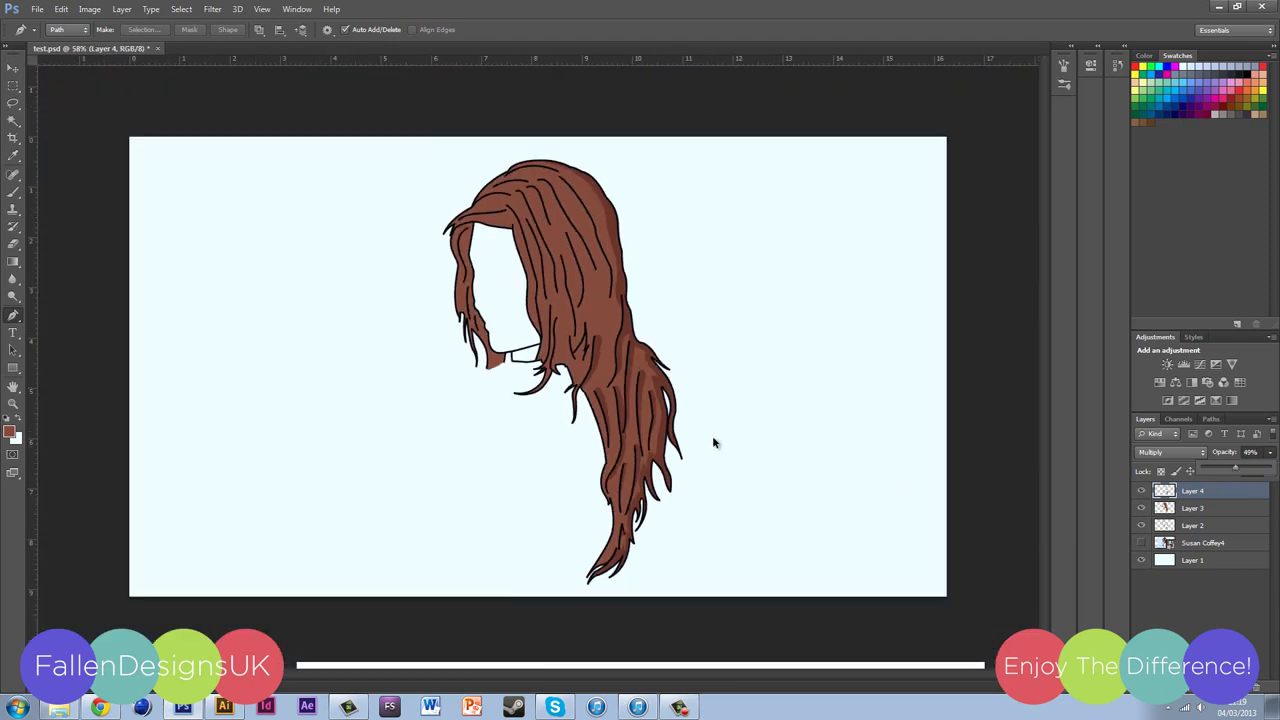
scroll(680, 415, down, 3)
scroll(616, 381, up, 5)
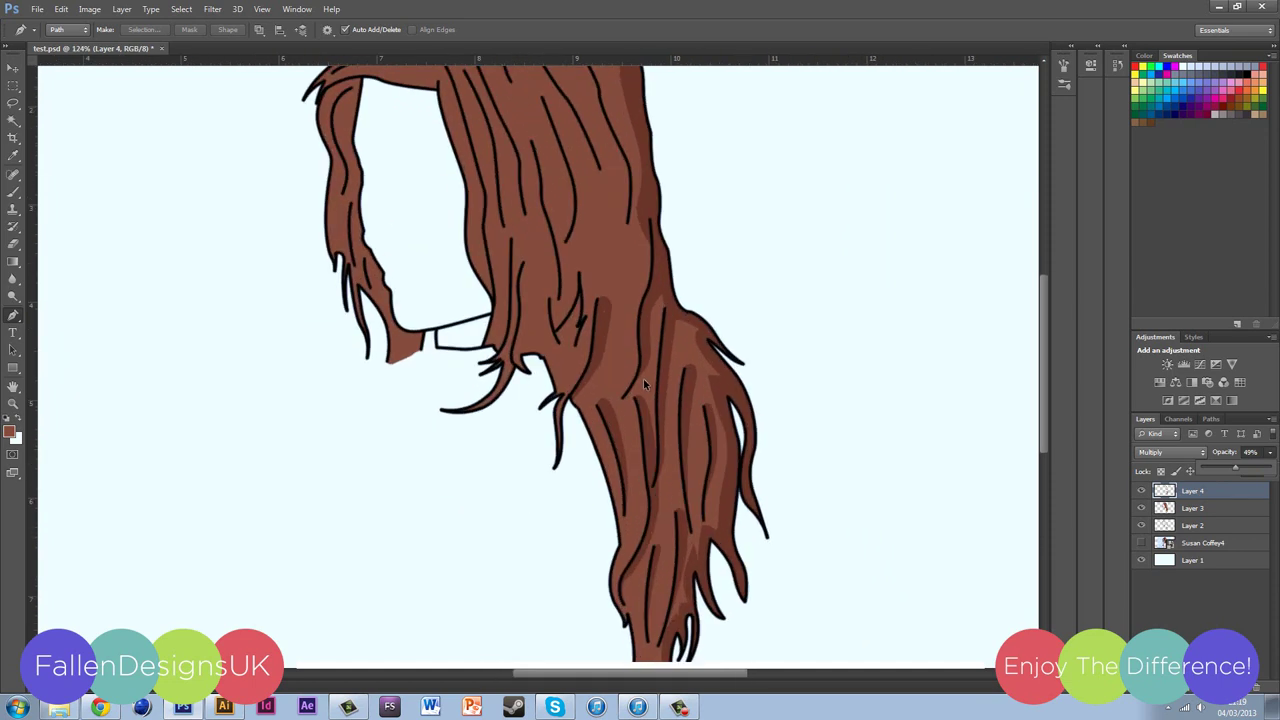
scroll(815, 453, down, 1)
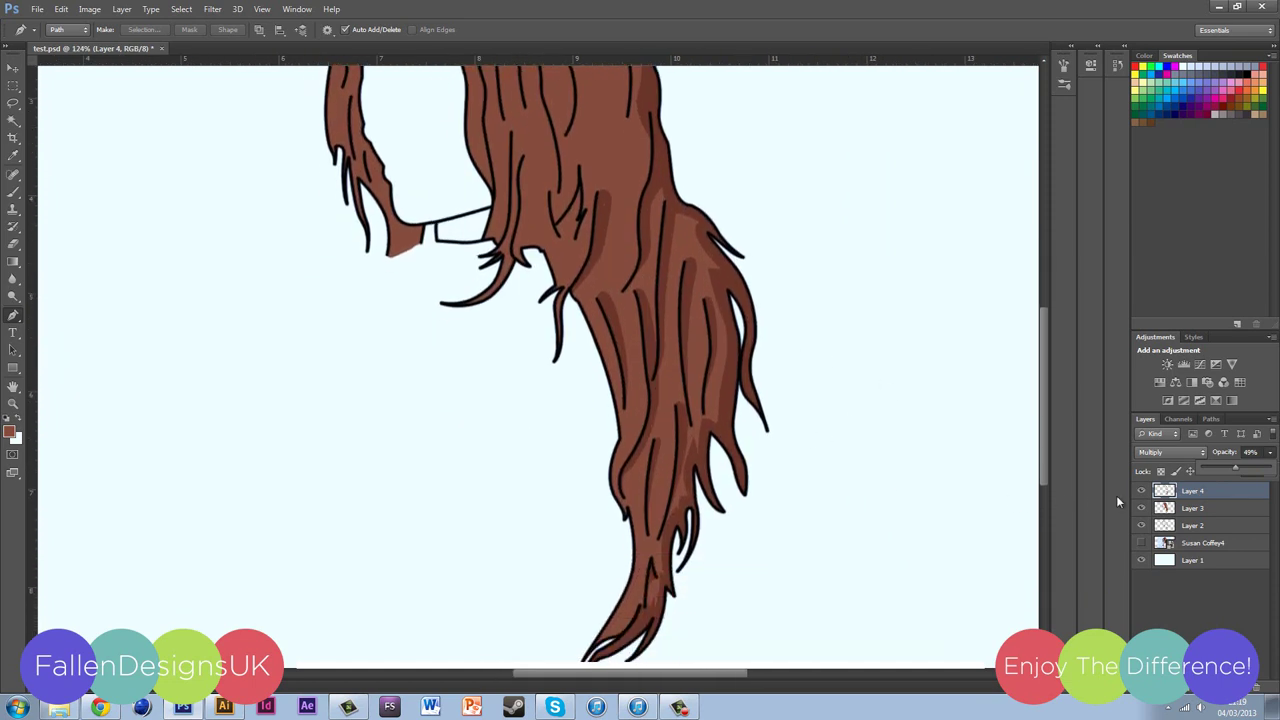
Step: Create a new empty layer and move it above Layer 4 to the top of the layer stack
click(1190, 533)
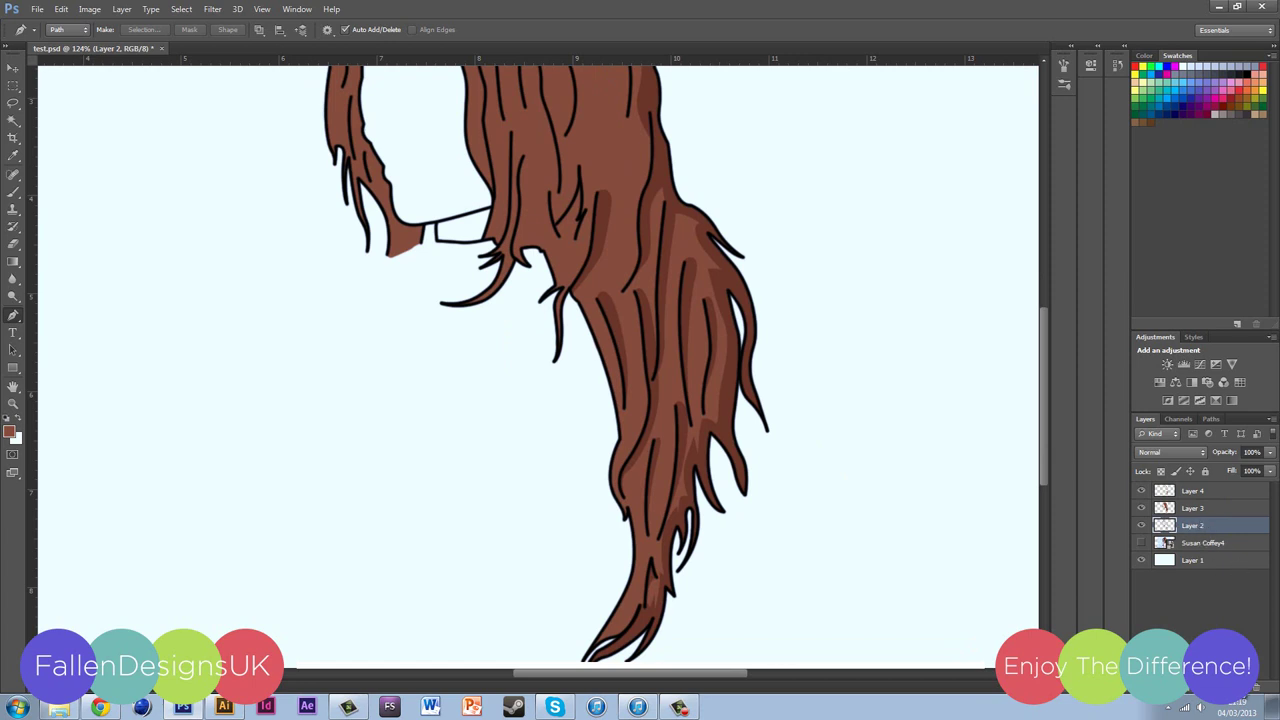
click(1240, 687)
drag(1190, 530, 1190, 488)
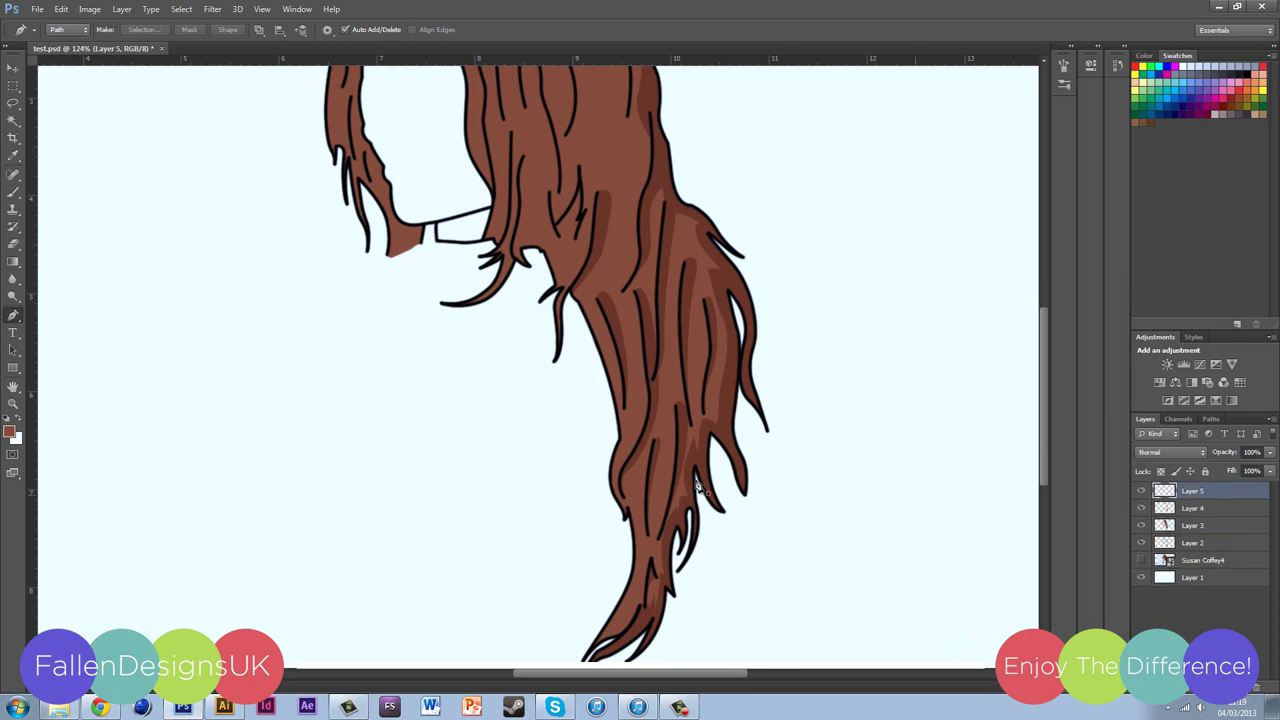
Step: Set the foreground colour to a lighter reddish brown, about ce775a
click(9, 434)
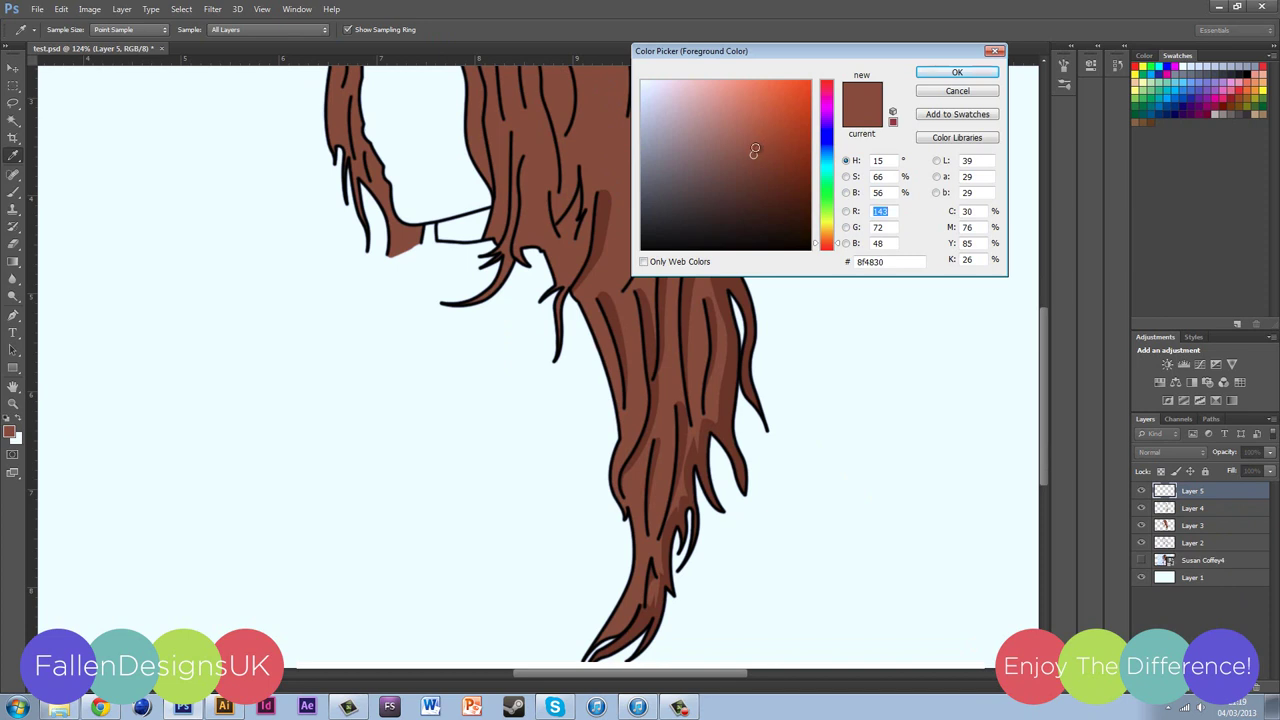
drag(751, 150, 744, 108)
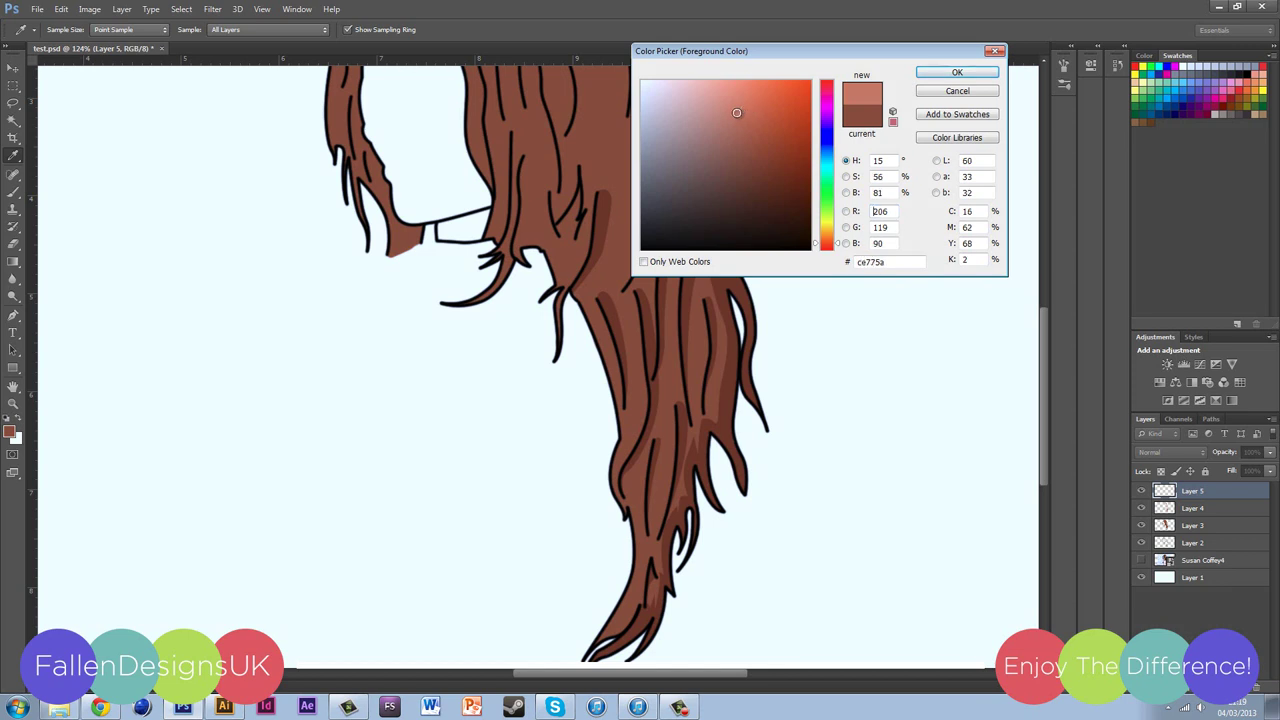
click(931, 74)
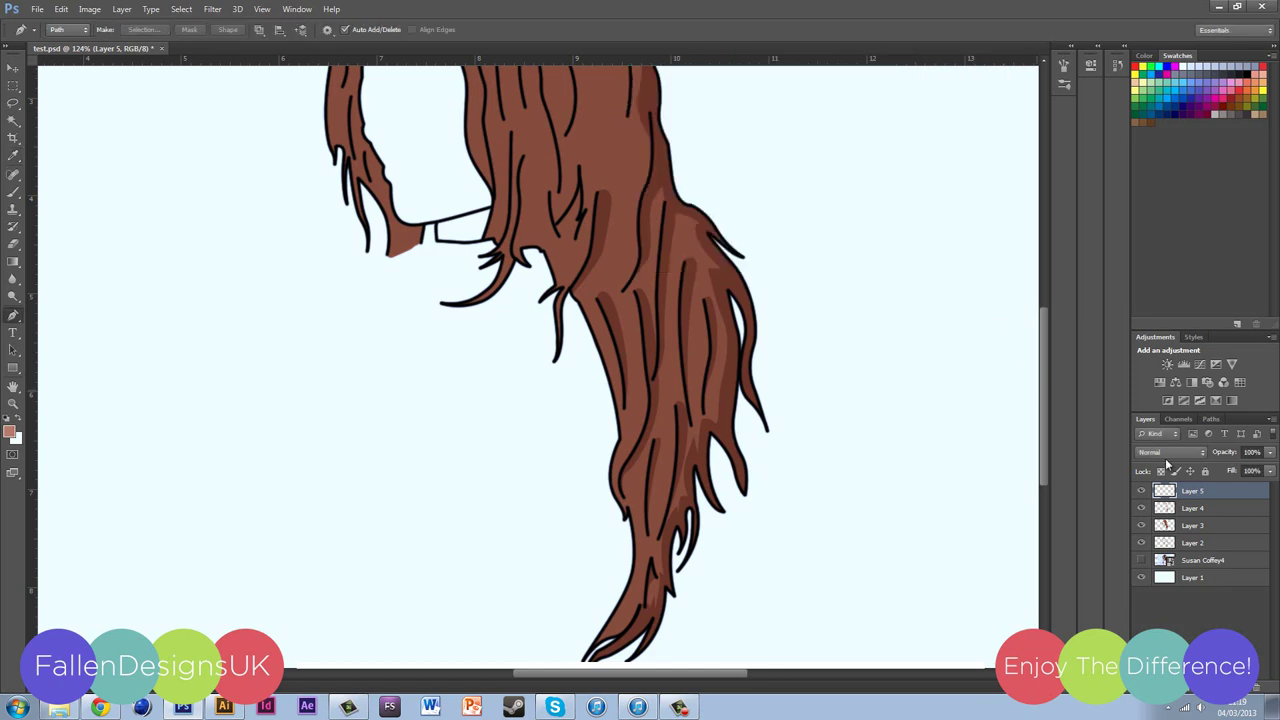
Step: Move the Layer 2 line art to the top of the layer stack and make Layer 5 the active layer
click(1190, 543)
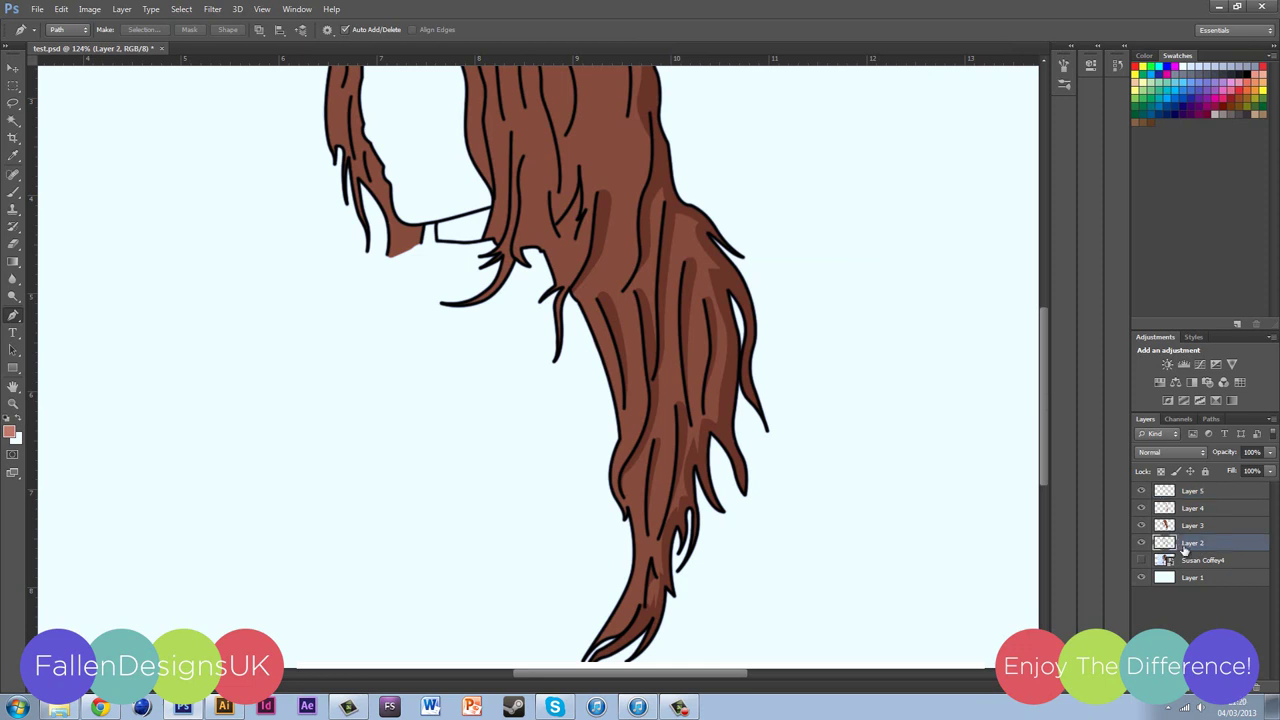
drag(1197, 545, 1200, 500)
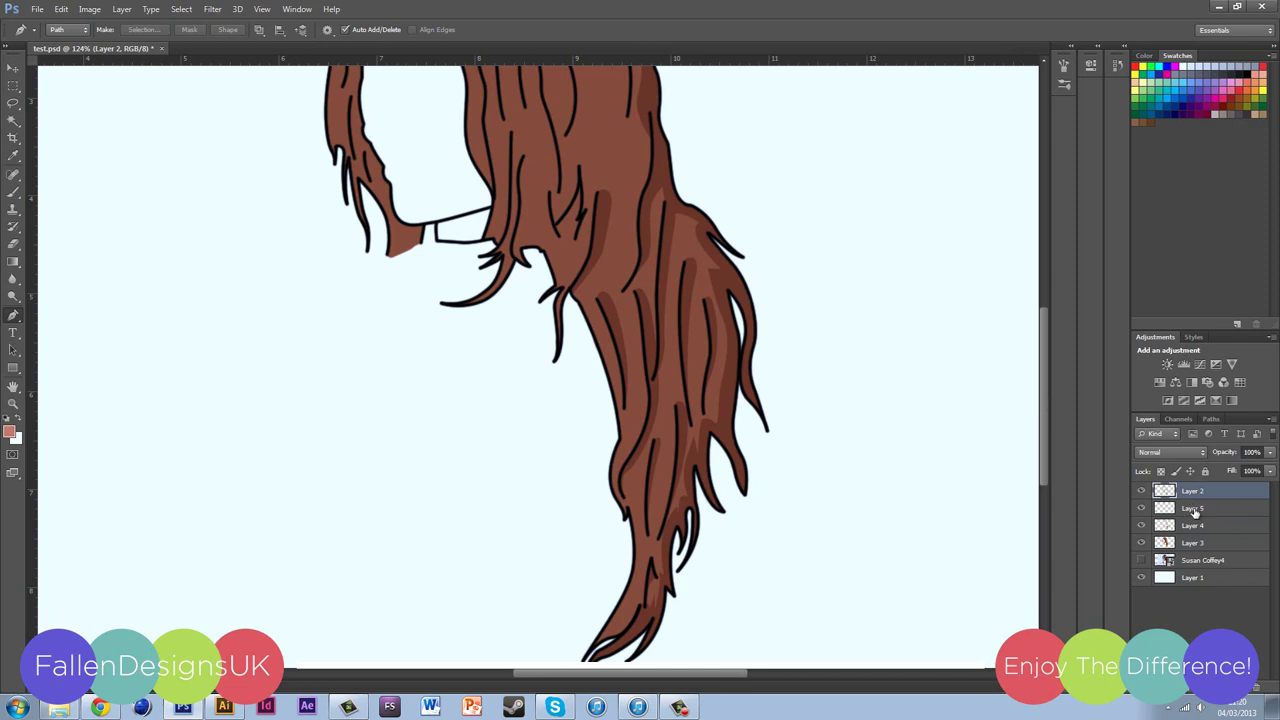
click(1191, 510)
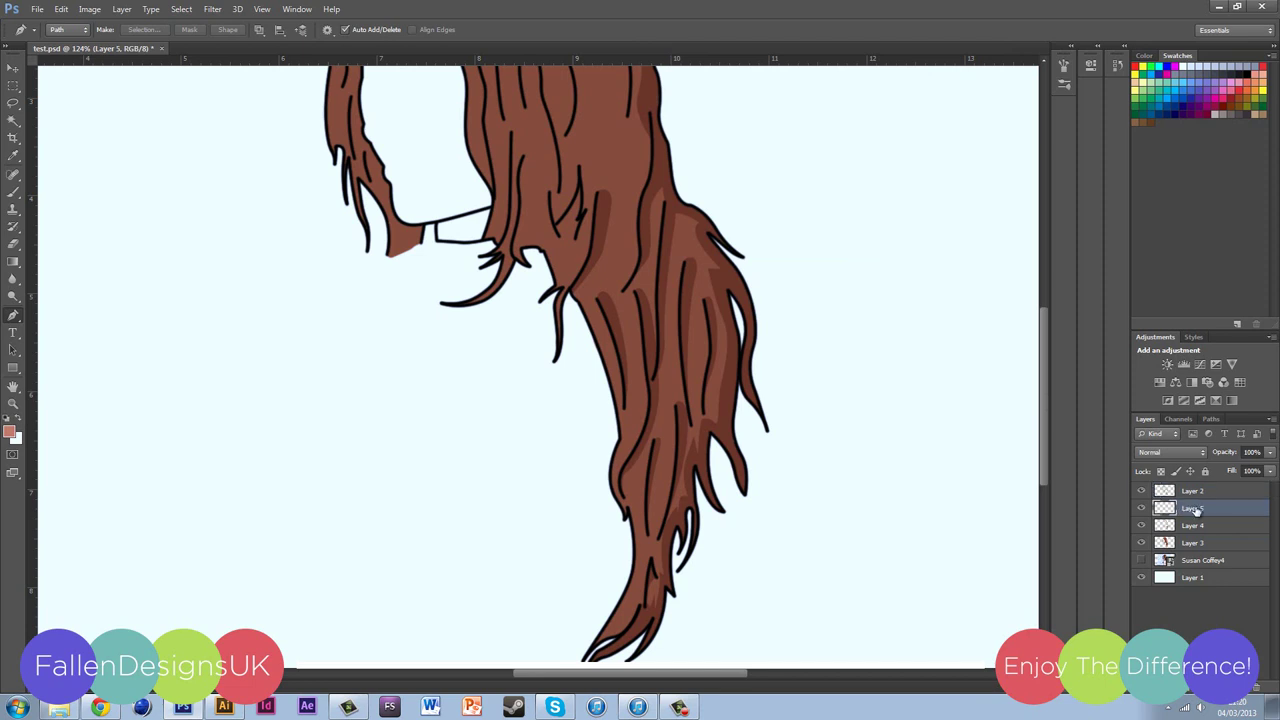
Step: On Layer 5, trace a Pen path from the lower hair tip up just inside the left edge of the lower hair
scroll(654, 394, down, 3)
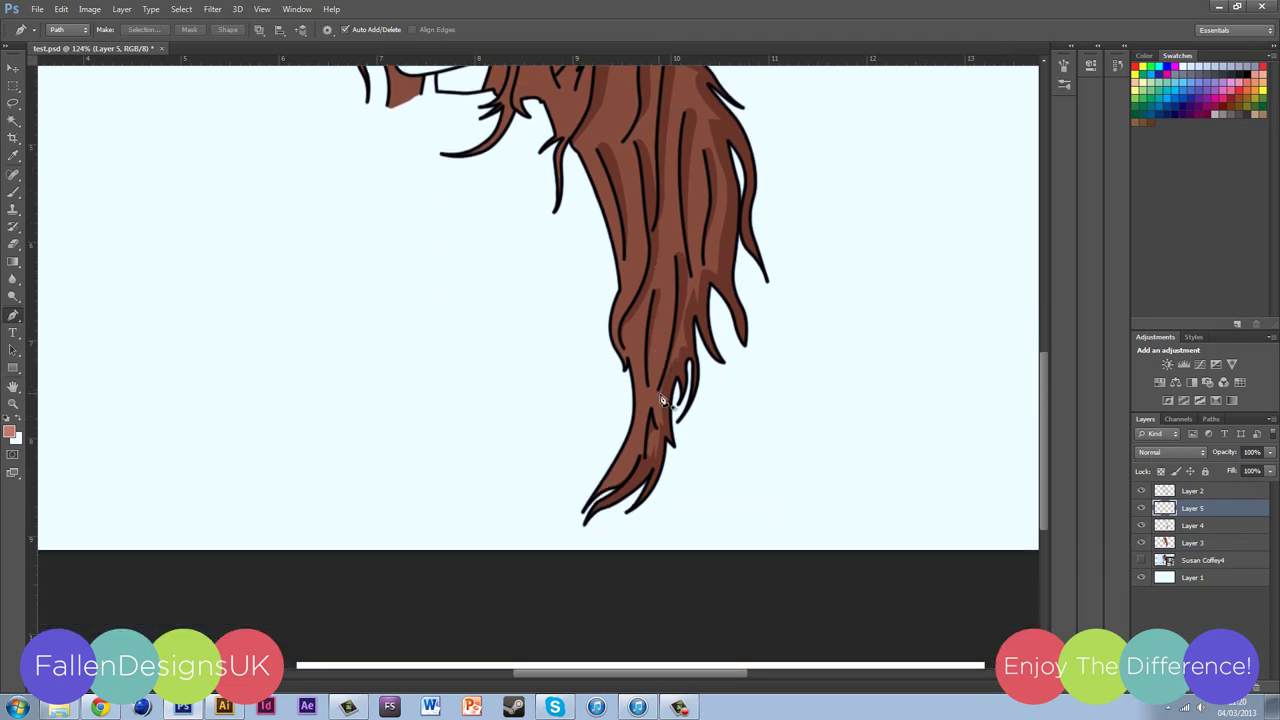
scroll(661, 400, down, 1)
scroll(560, 437, up, 4)
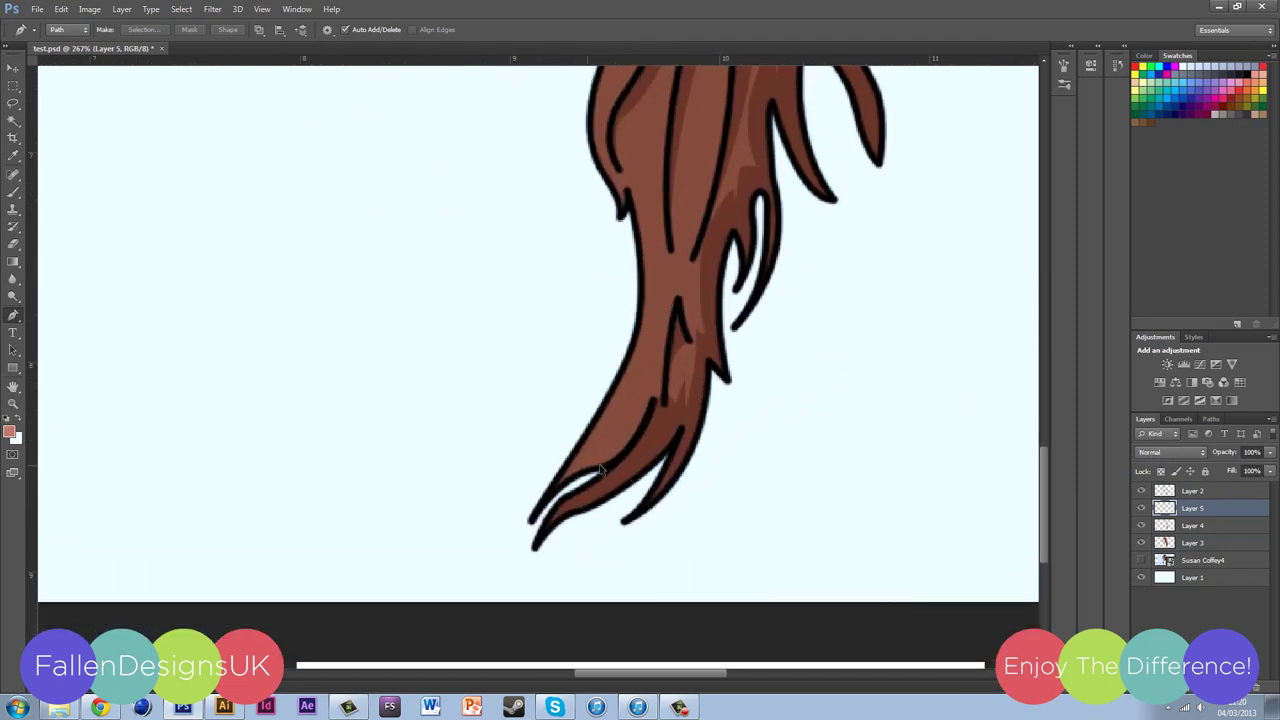
scroll(601, 470, up, 2)
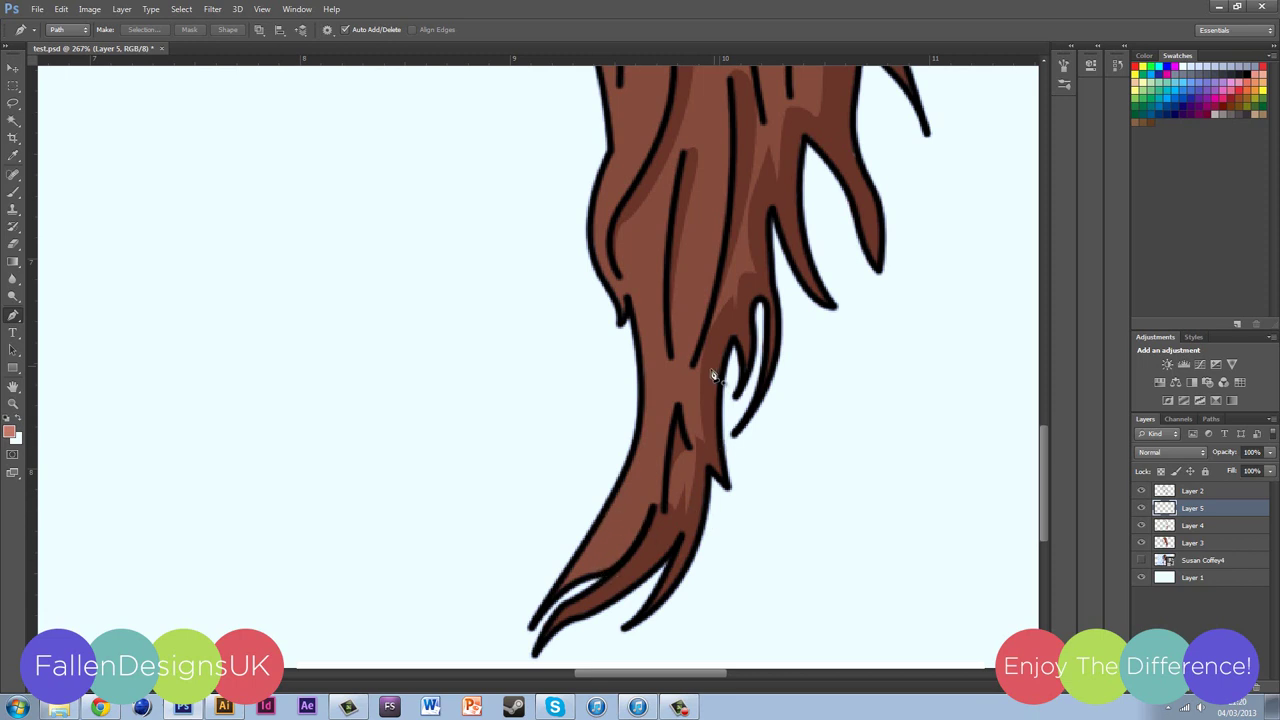
scroll(705, 365, up, 3)
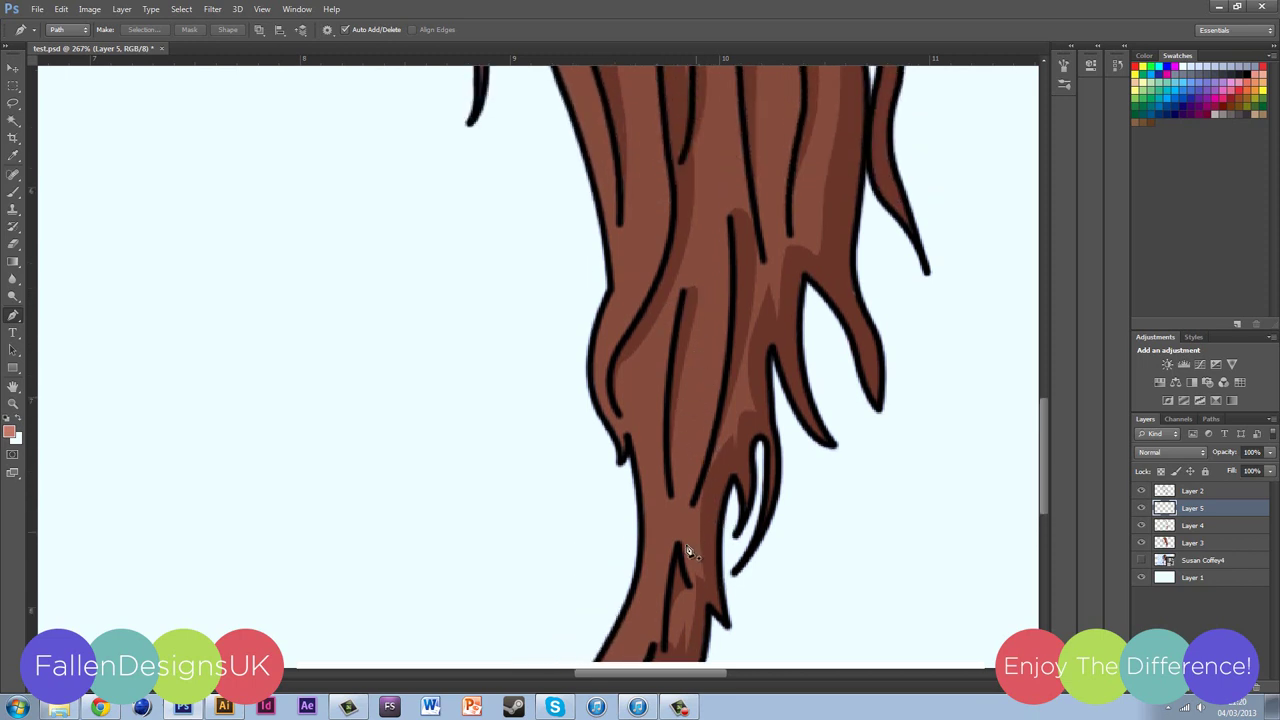
scroll(687, 550, down, 3)
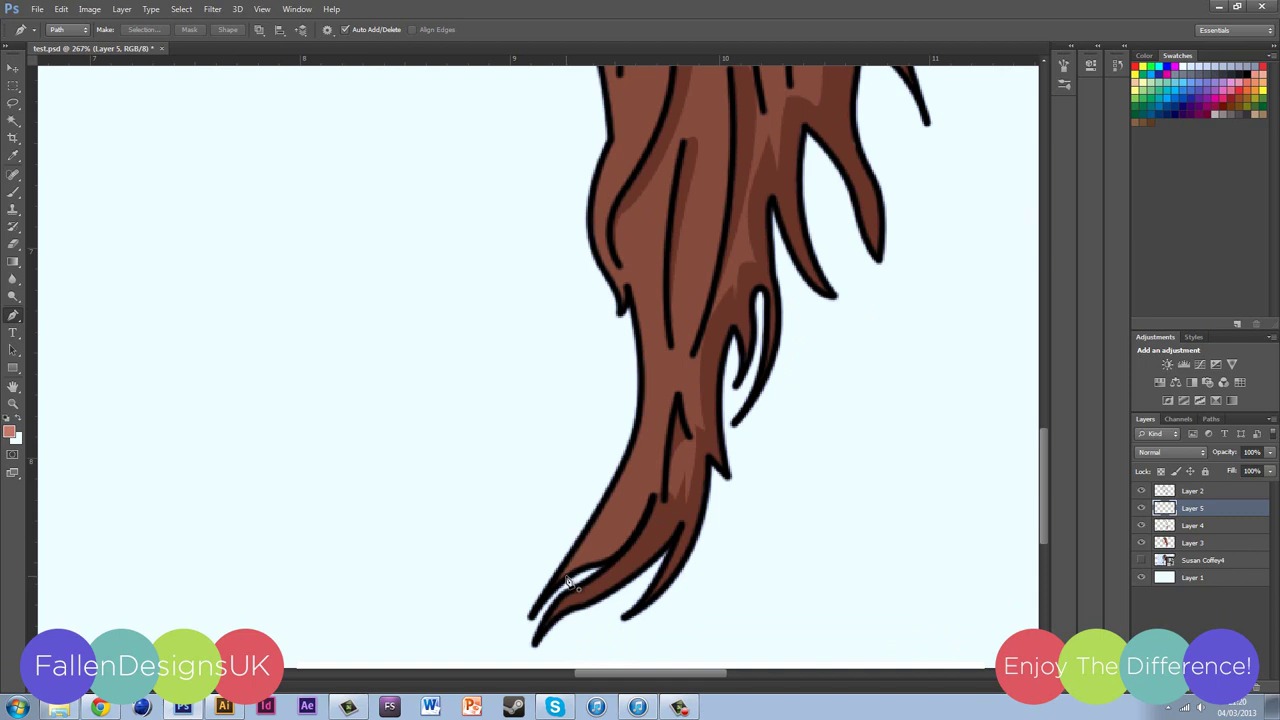
click(566, 577)
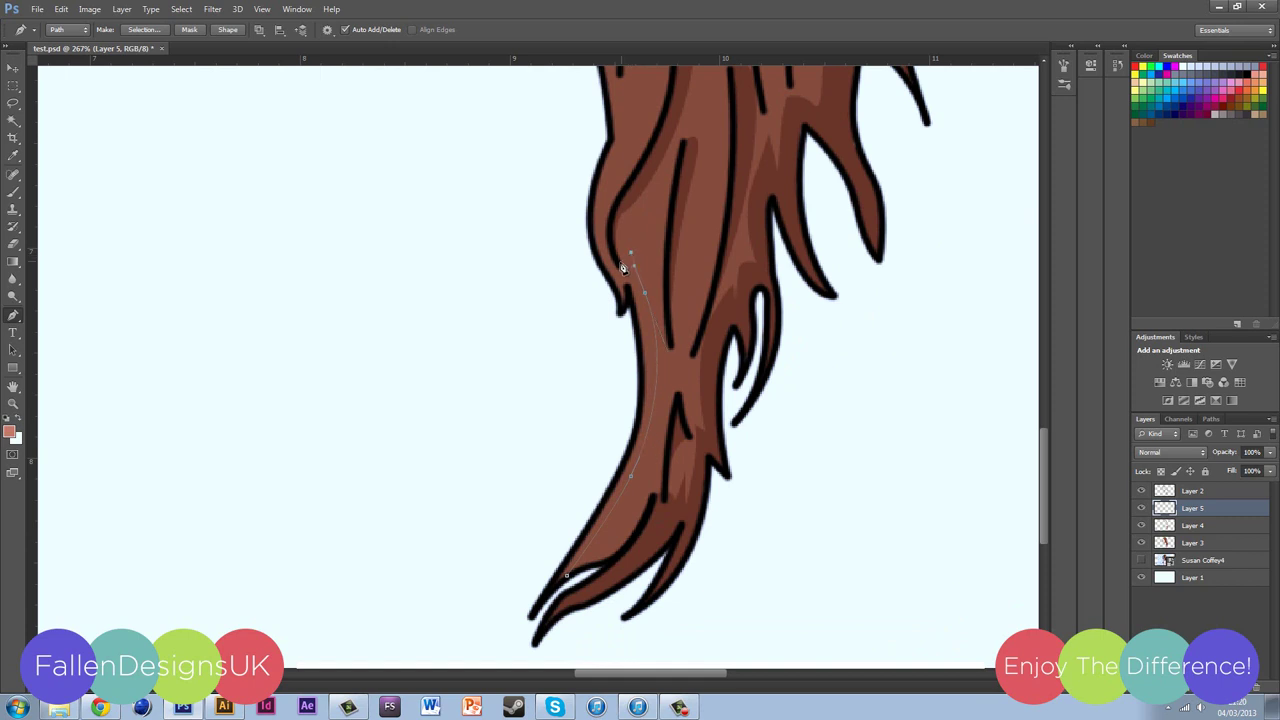
scroll(620, 272, up, 2)
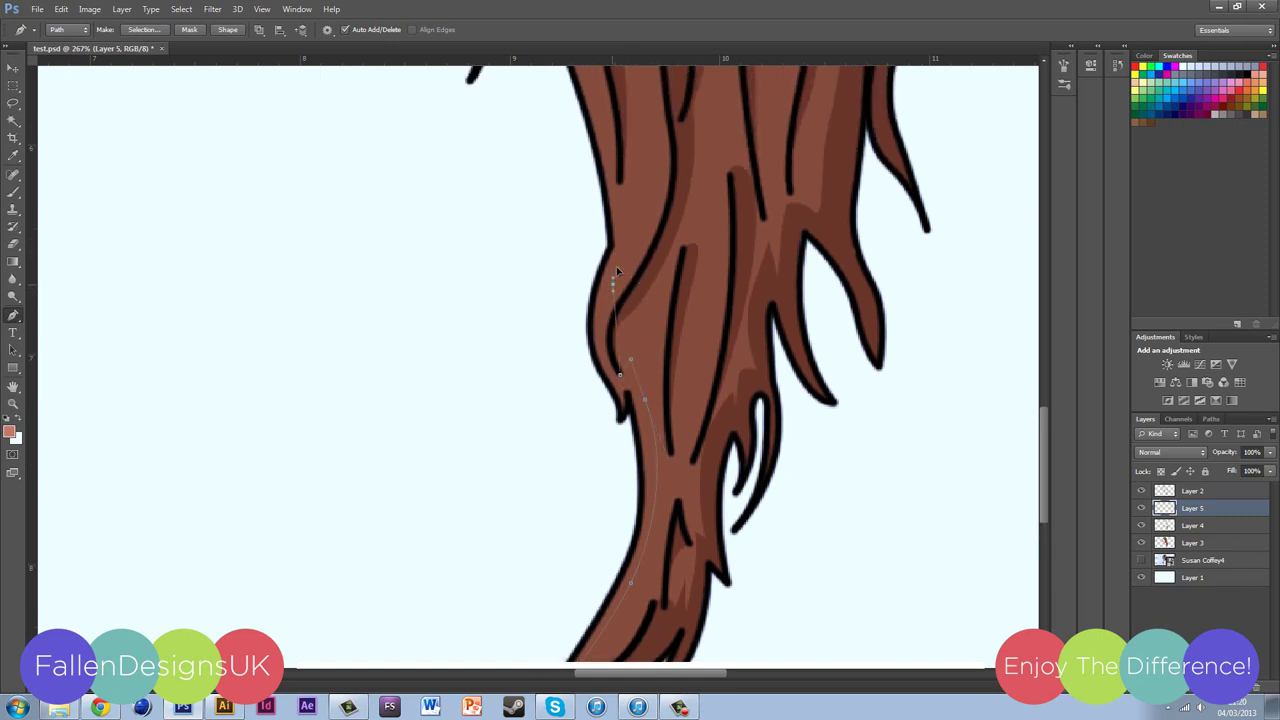
drag(616, 268, 637, 232)
Step: Continue the highlight path up the left edge of the lower hair, close it outside the outline and fill it with the lighter colour
scroll(638, 236, up, 1)
click(618, 236)
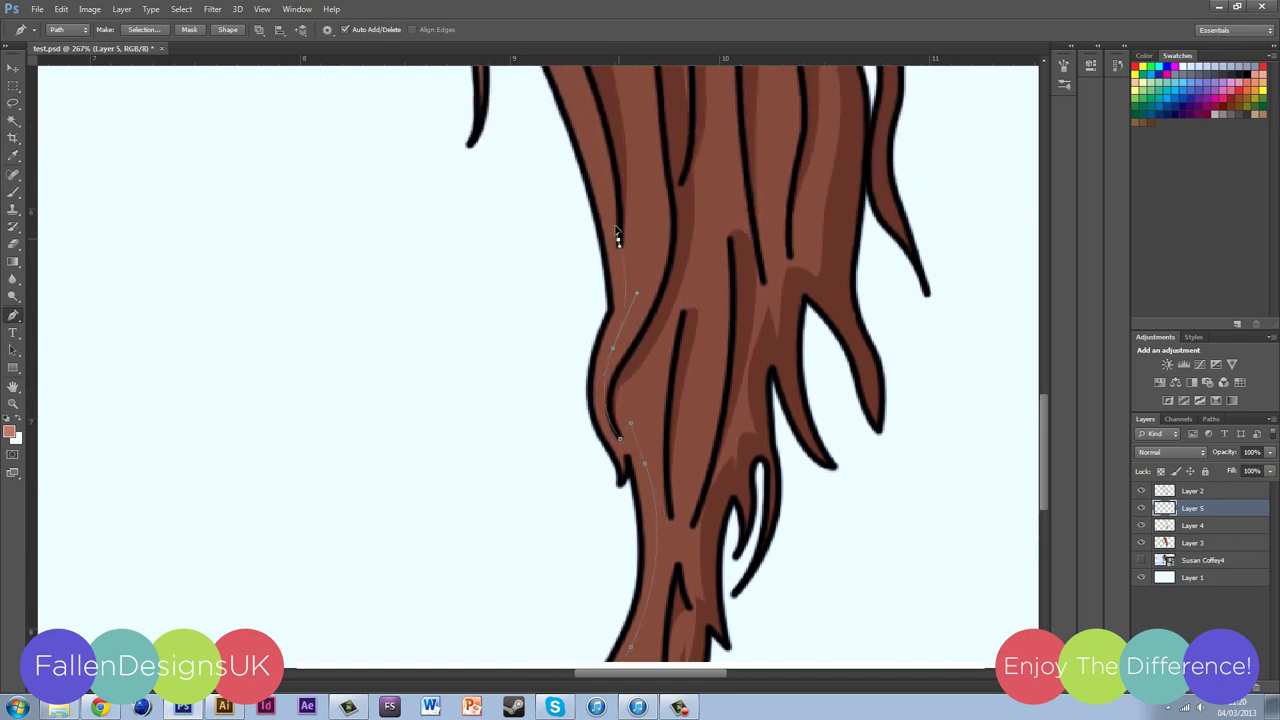
scroll(612, 218, up, 3)
click(543, 188)
drag(511, 151, 513, 134)
click(505, 158)
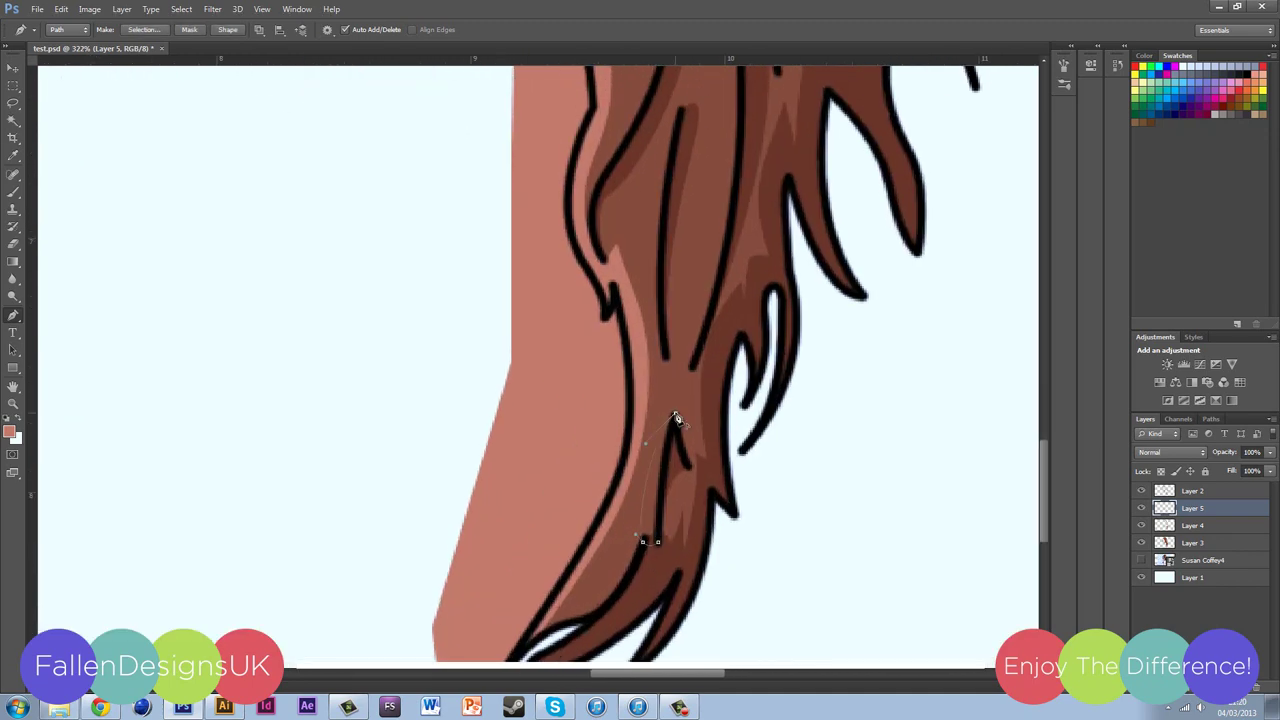
Step: Trace and fill highlight shapes alongside the inner strand lines near the lower end of the hair
click(690, 262)
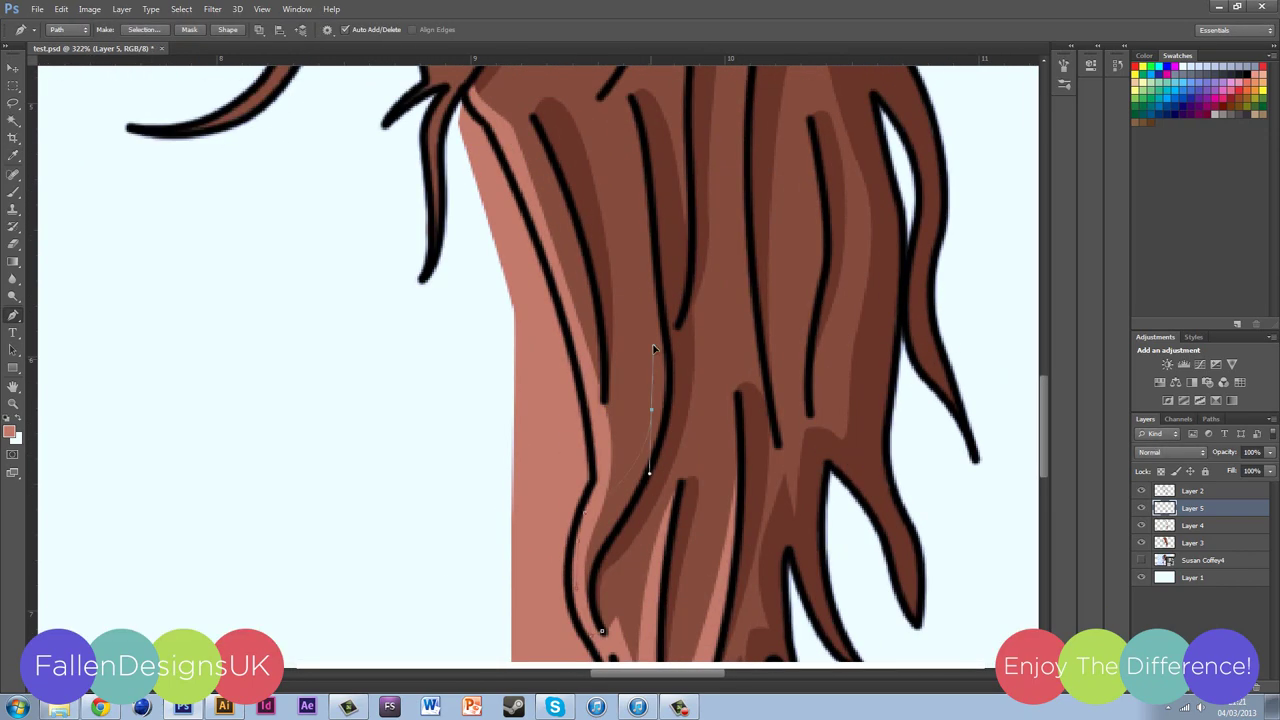
drag(656, 233, 657, 325)
scroll(660, 400, up, 4)
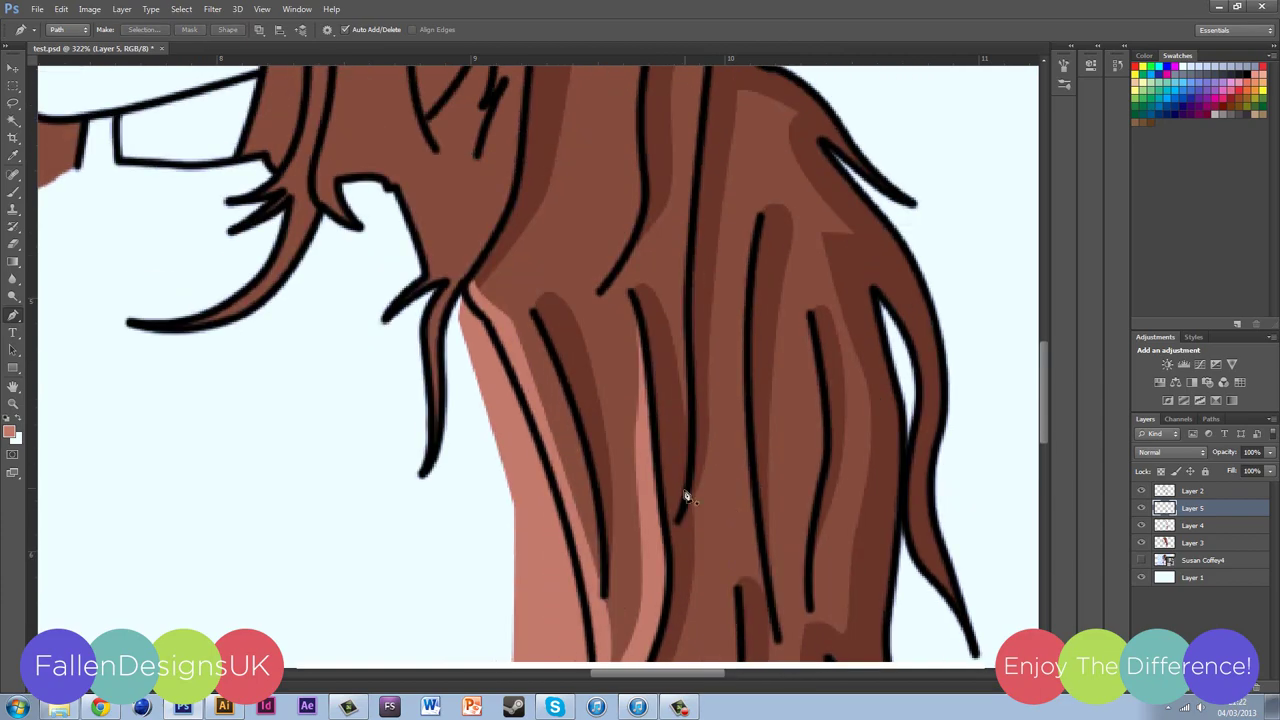
Step: Fill the highlight beside the central strand line and trace another along the long strand line to its right
scroll(686, 400, up, 1)
right_click(697, 107)
click(757, 131)
scroll(750, 350, down, 2)
click(778, 563)
drag(753, 567, 743, 556)
mouse_move(735, 470)
mouse_down()
mouse_move(733, 419)
mouse_move(792, 380)
mouse_up()
Step: Trace and fill a highlight along the left side of the short strand line near the right edge of the lower hair
click(760, 140)
scroll(759, 146, down, 1)
click(751, 277)
click(811, 189)
click(809, 486)
scroll(780, 300, up, 3)
scroll(779, 400, down, 2)
scroll(567, 400, down, 2)
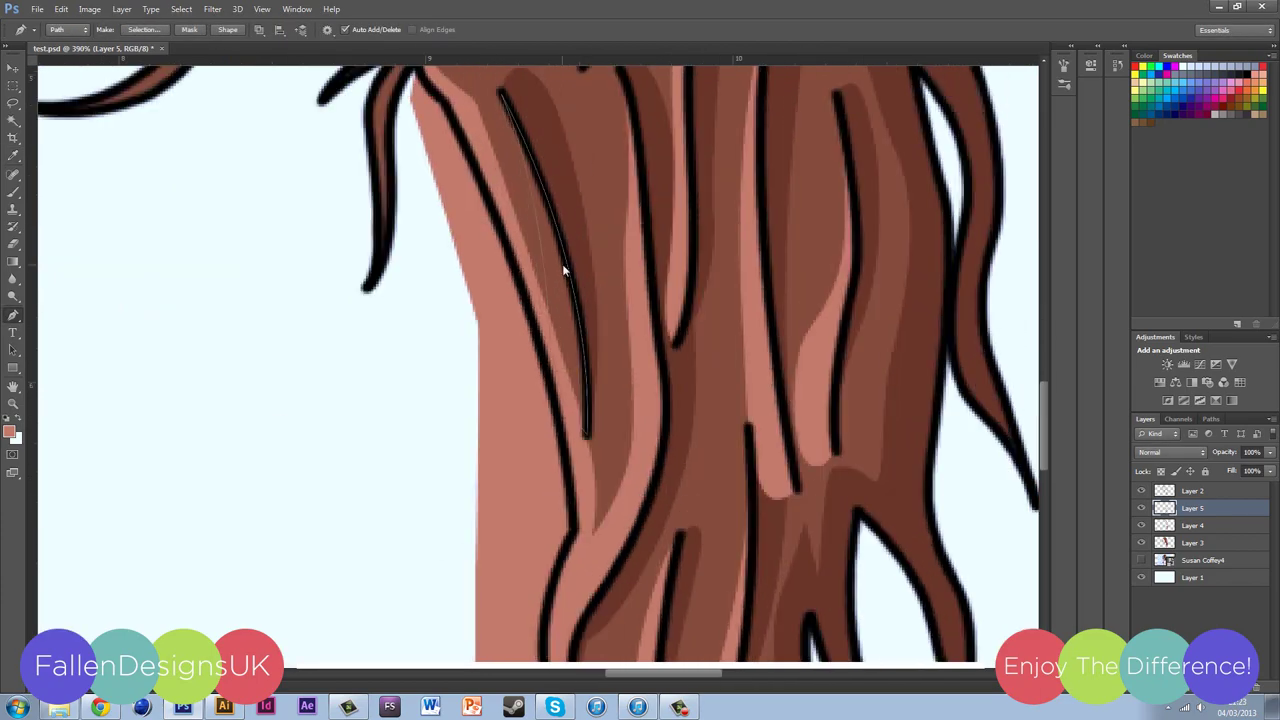
Step: Trace and fill a long highlight beside the strand line running from the upper hair down into the lower hair
scroll(580, 350, up, 4)
click(583, 514)
mouse_move(595, 438)
mouse_down()
mouse_move(606, 386)
mouse_move(654, 328)
mouse_up()
scroll(610, 380, up, 2)
click(667, 261)
drag(643, 377, 648, 418)
Step: Check the highlights over the whole hair and lower the opacity of Layer 5 to 51%
scroll(612, 541, down, 5)
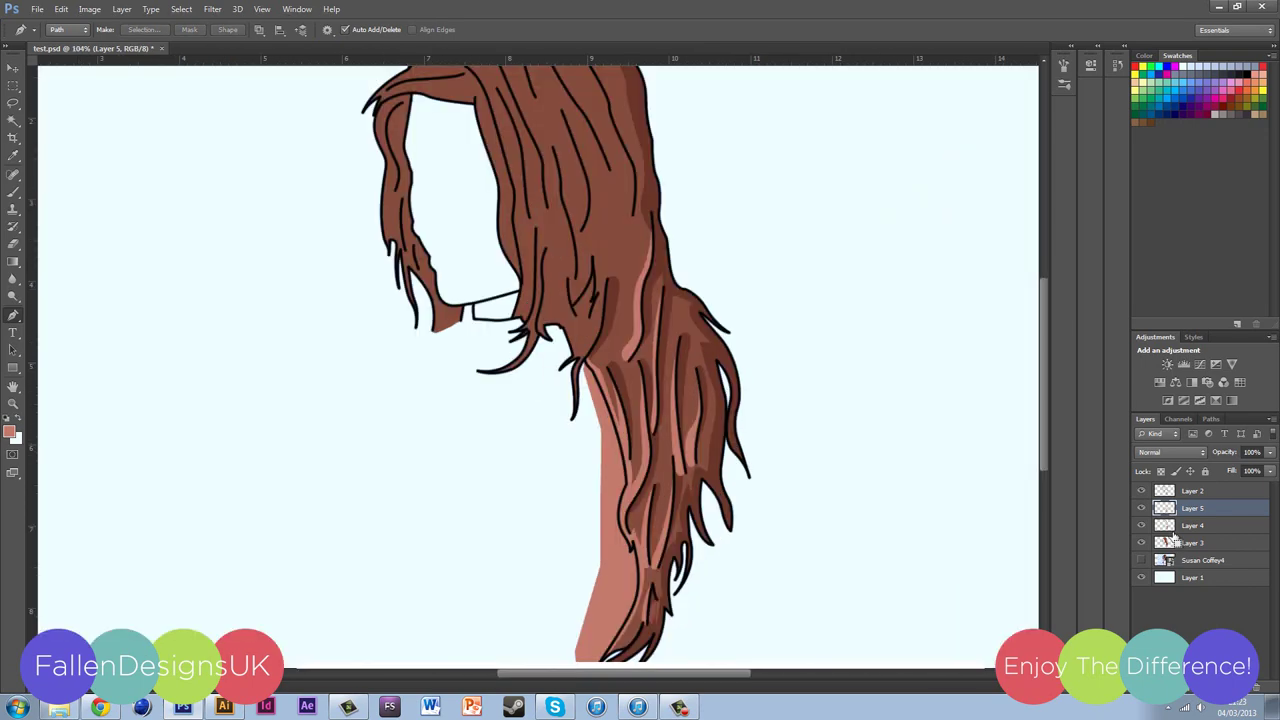
scroll(760, 465, down, 1)
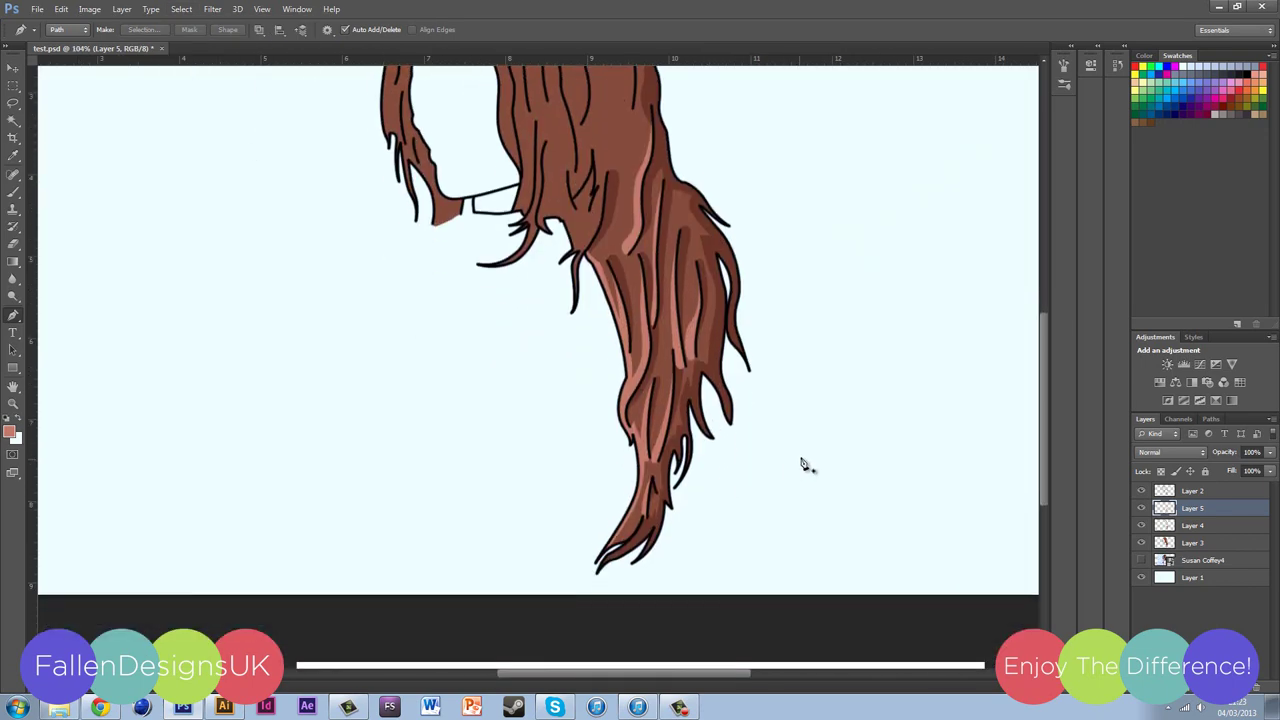
scroll(741, 480, up, 1)
scroll(741, 482, up, 3)
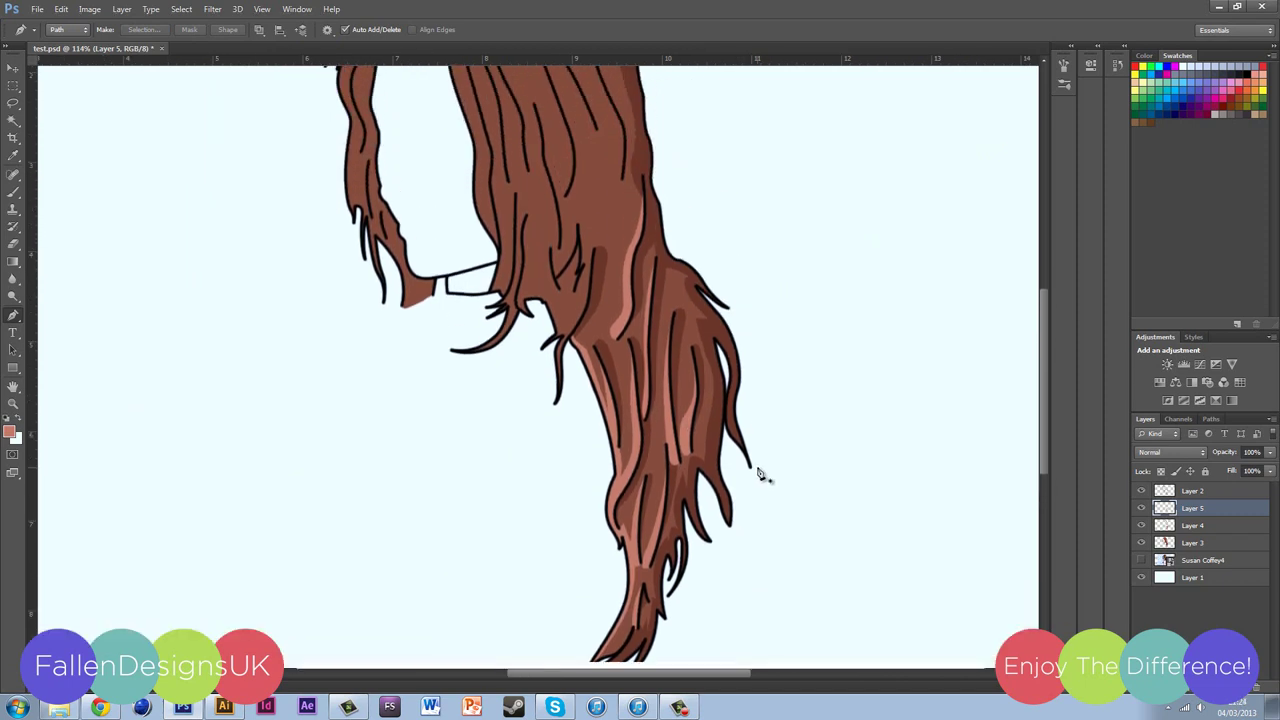
scroll(980, 420, down, 2)
click(1270, 453)
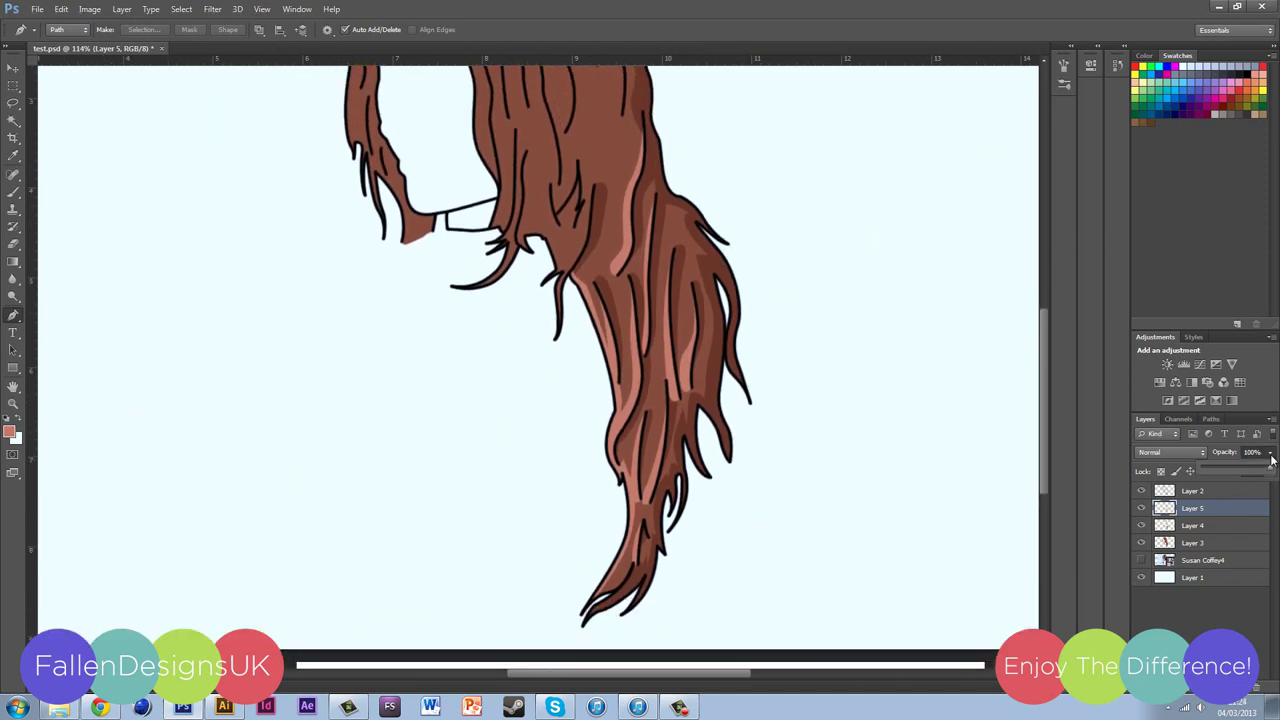
drag(1246, 471, 1243, 471)
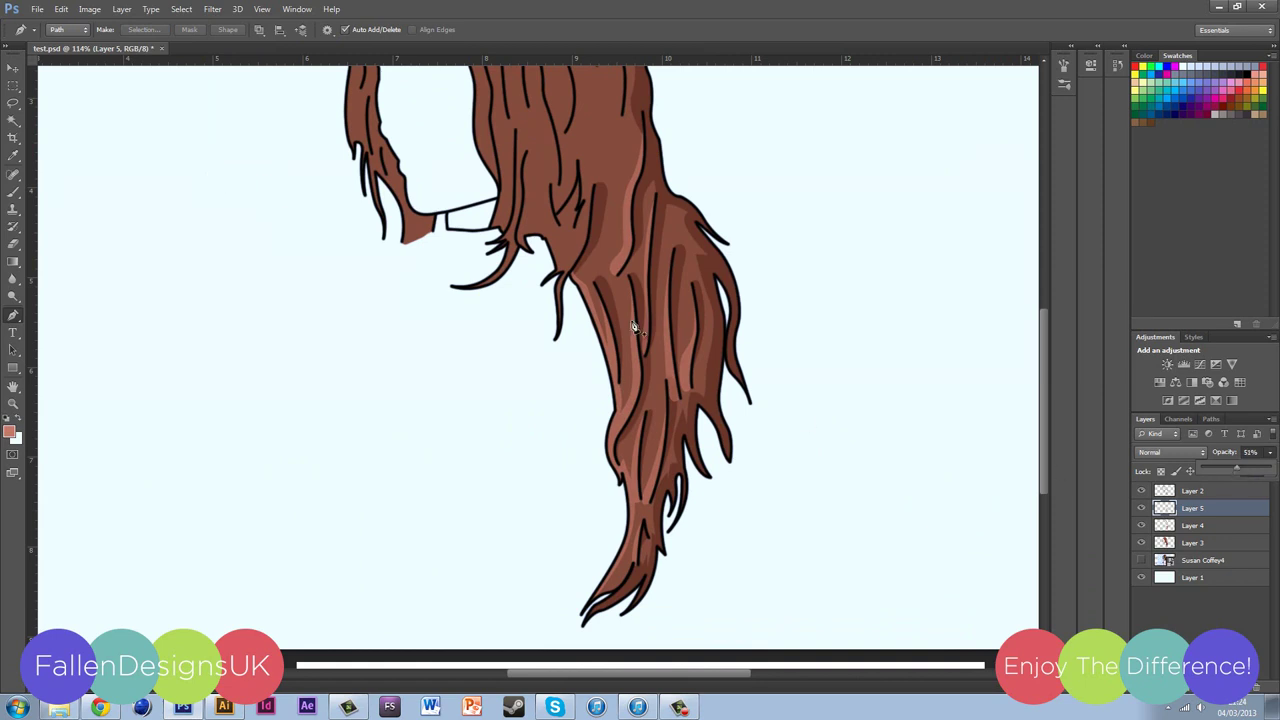
Step: Review the whole hair and mark the upper head area with a rectangular marquee selection
click(13, 68)
scroll(260, 269, down, 4)
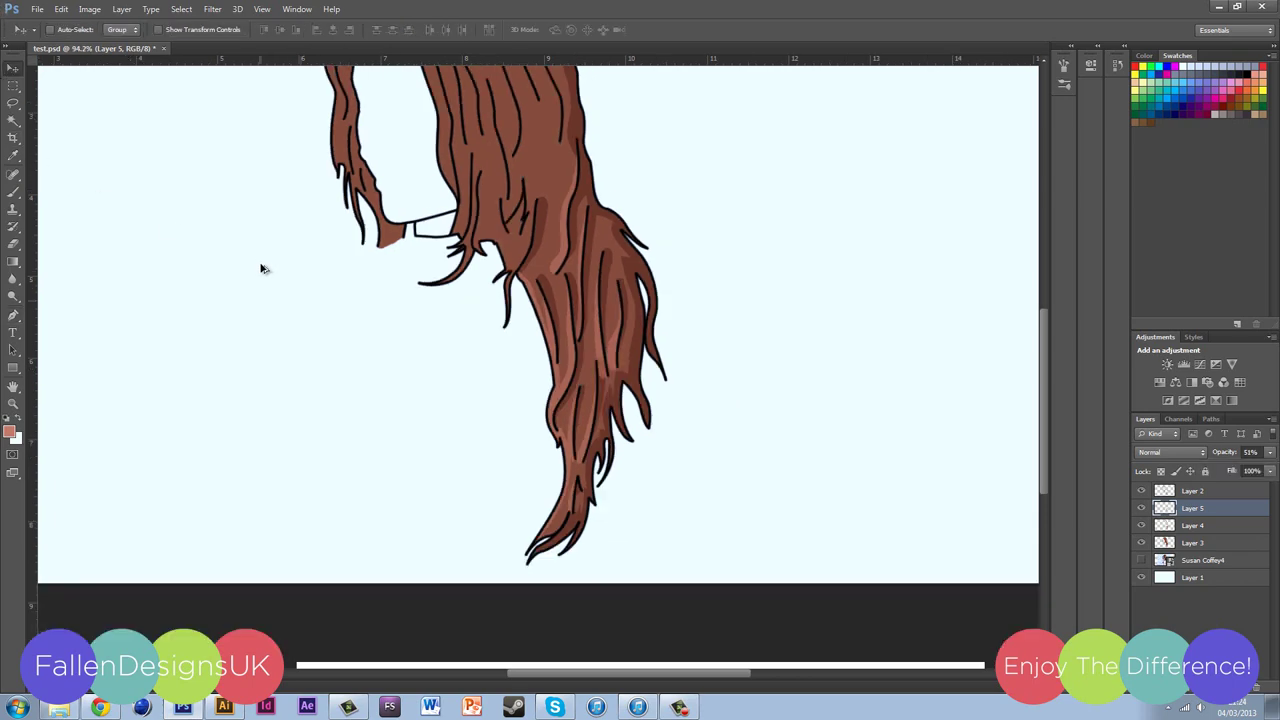
scroll(507, 454, up, 2)
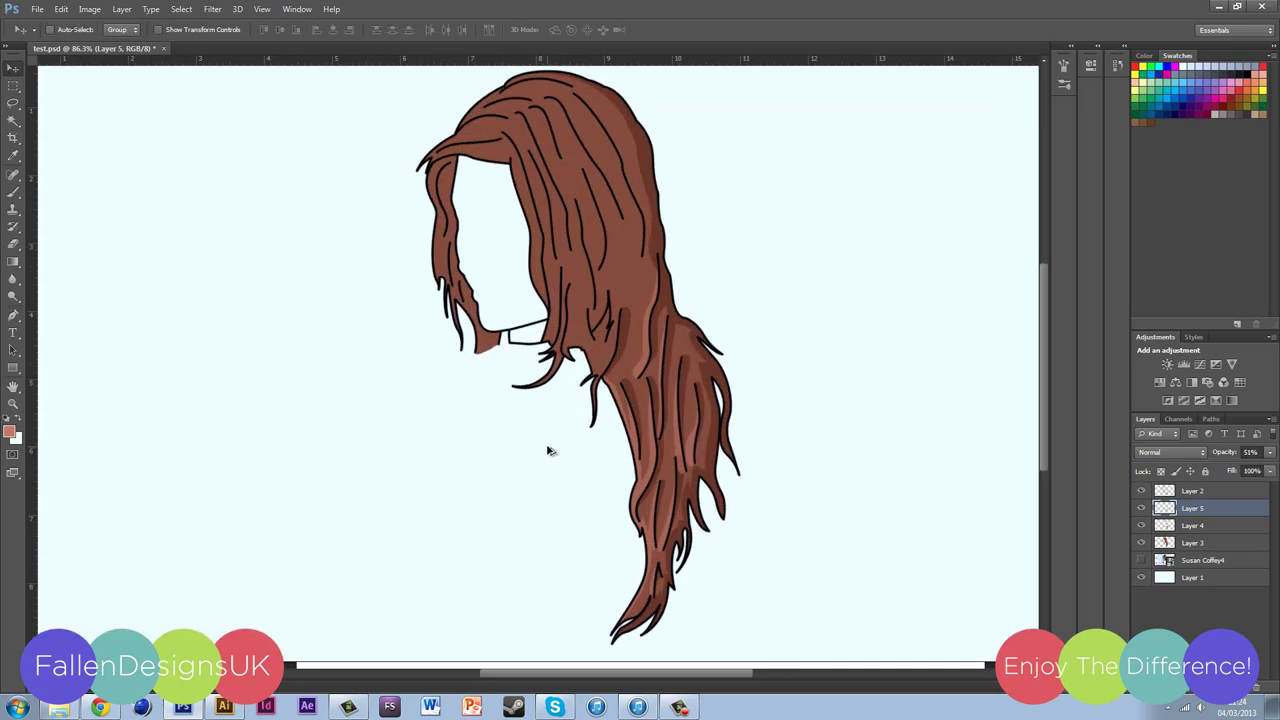
click(13, 89)
scroll(395, 142, up, 2)
drag(358, 101, 829, 380)
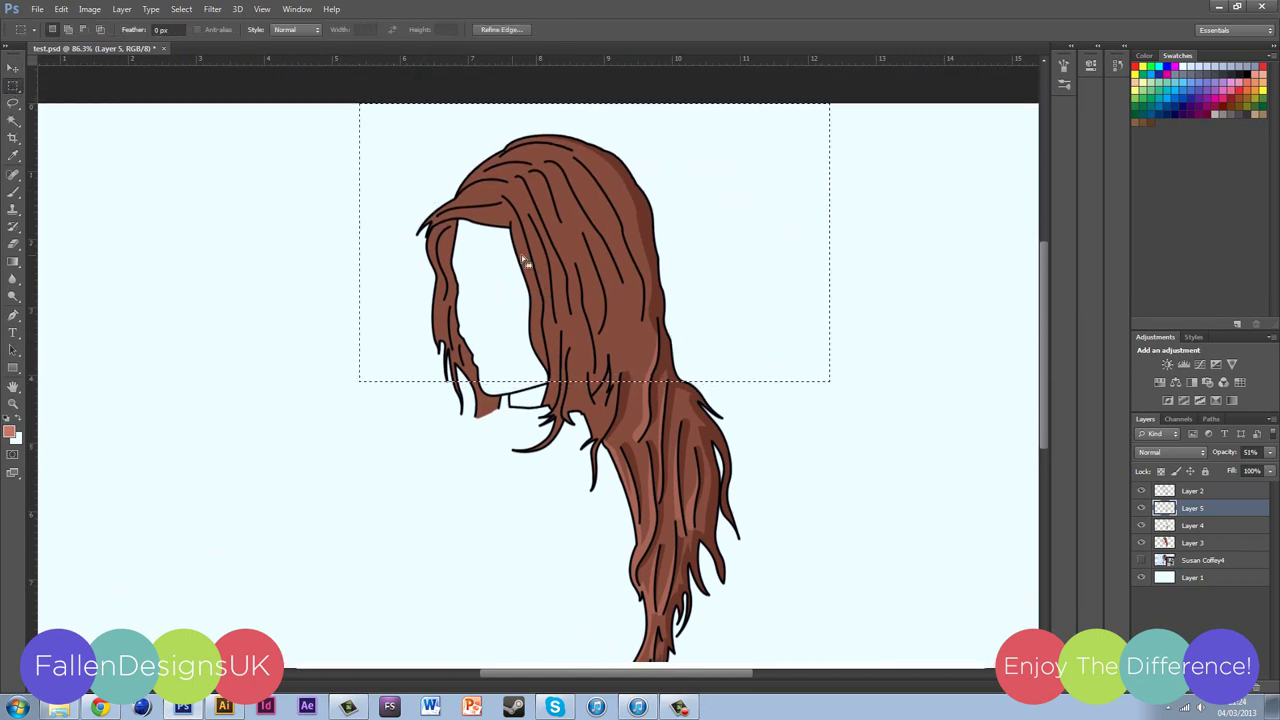
scroll(555, 258, down, 2)
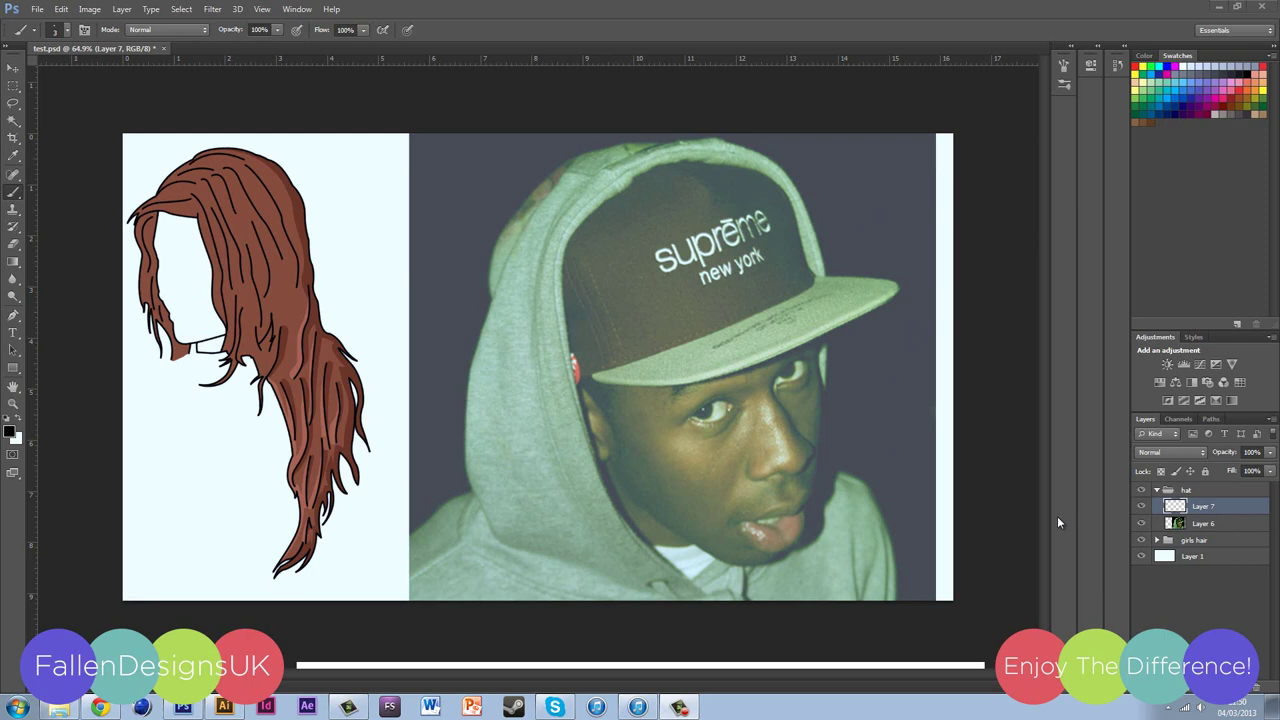
Step: Examine the cap's crown, brim and side edges in the hooded man's reference photo
scroll(880, 322, up, 5)
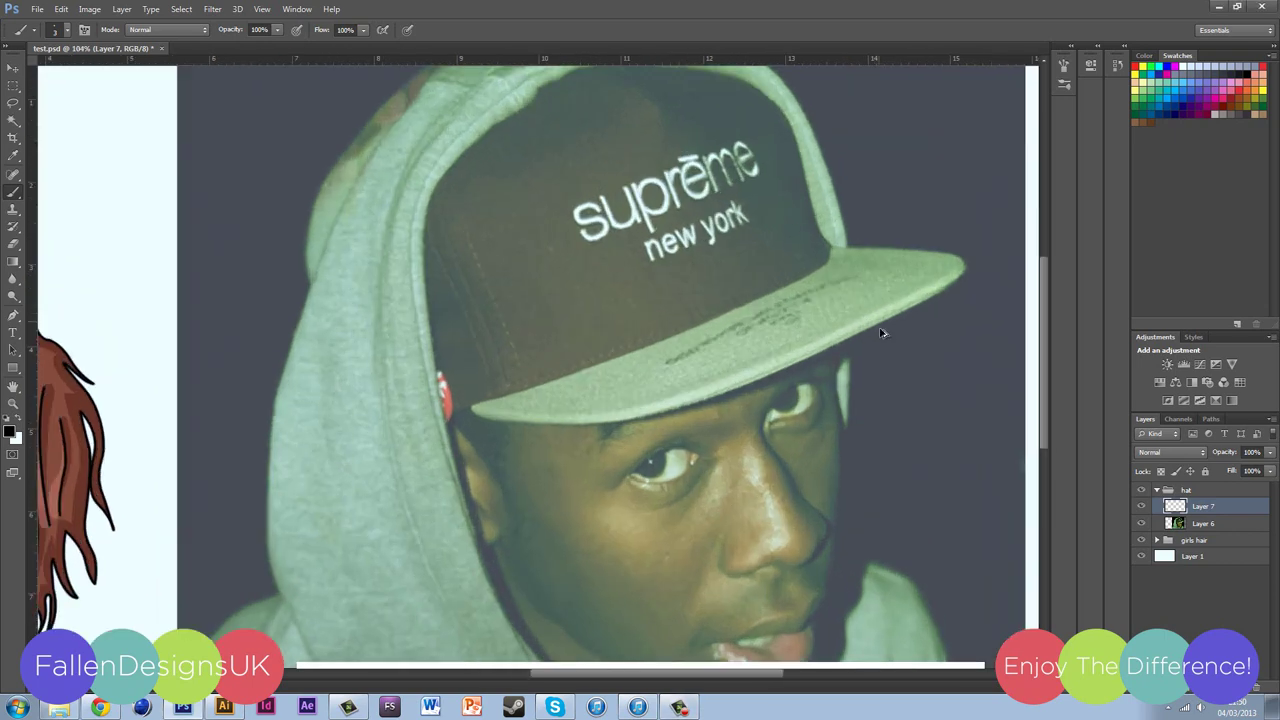
scroll(838, 362, up, 3)
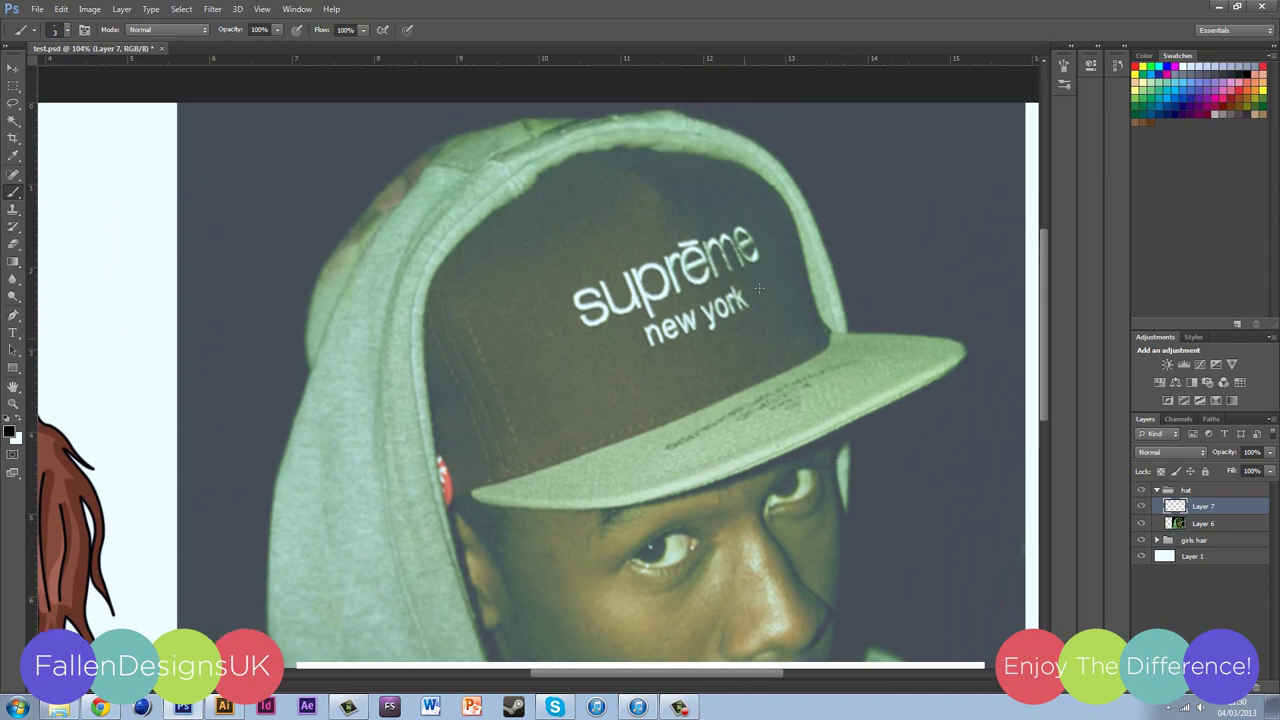
scroll(650, 209, down, 4)
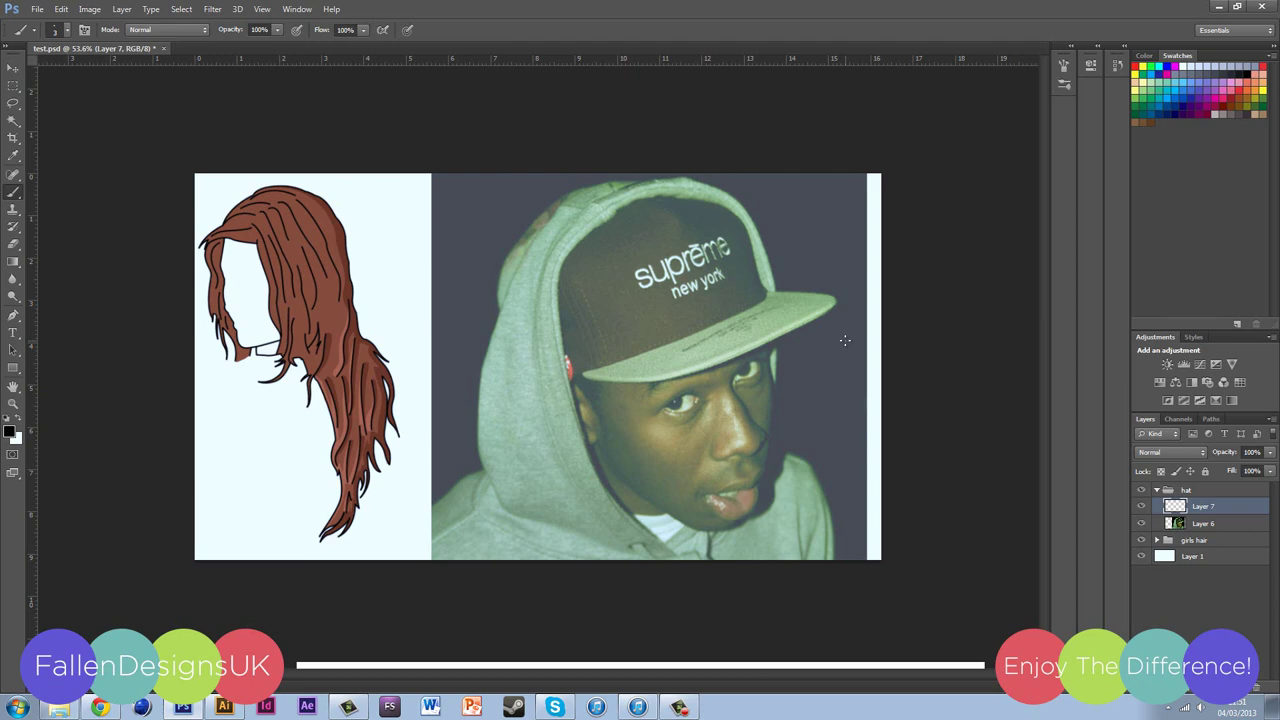
scroll(743, 354, up, 10)
scroll(832, 322, down, 3)
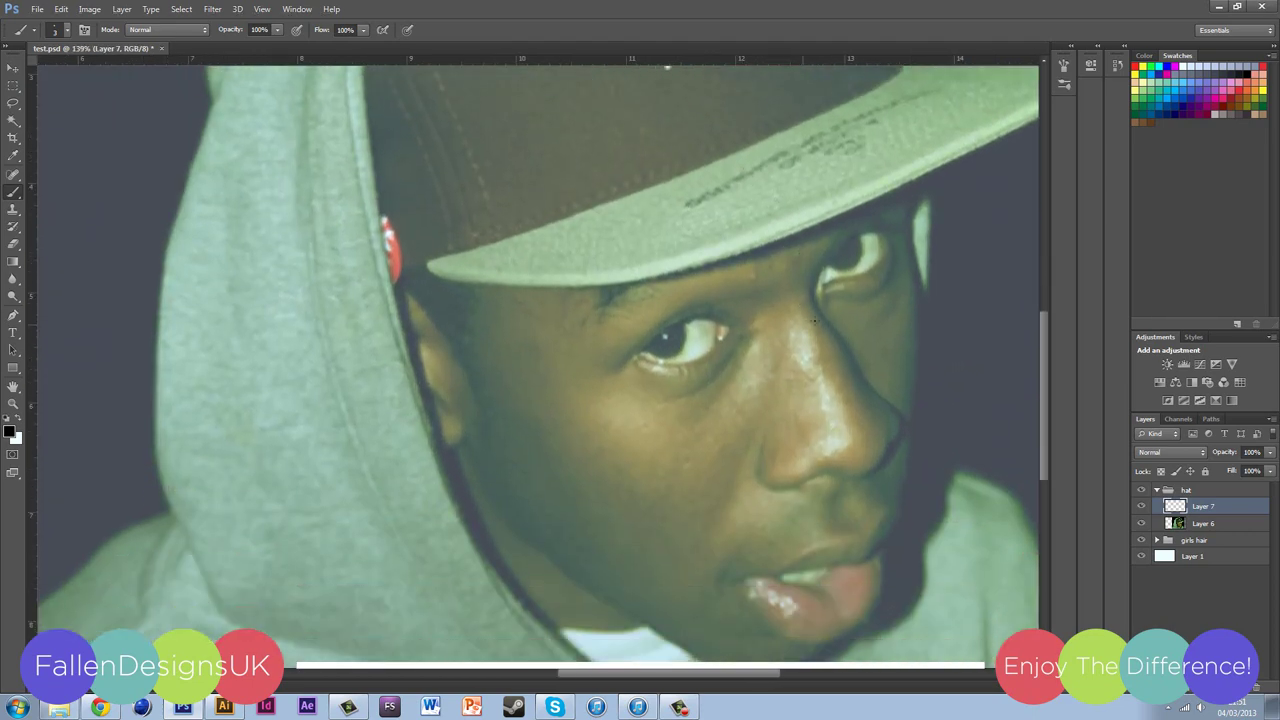
scroll(838, 318, down, 2)
scroll(838, 318, up, 3)
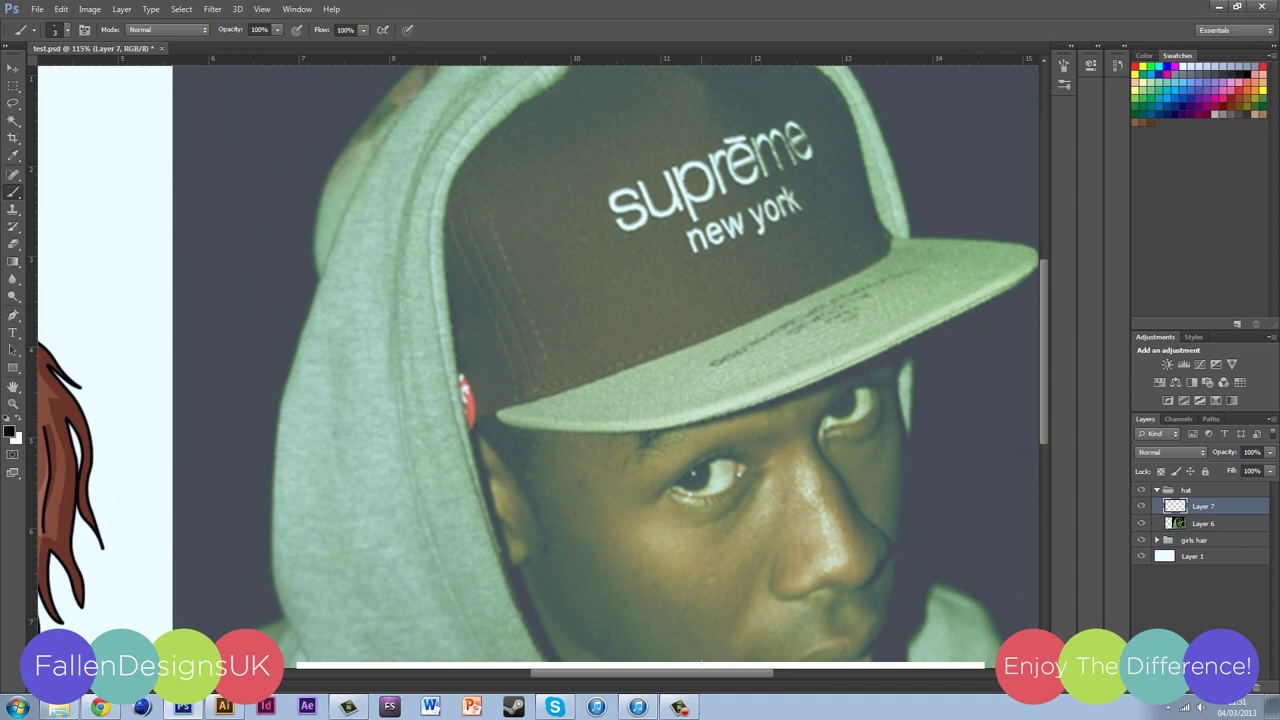
scroll(878, 401, right, 1)
scroll(878, 401, up, 2)
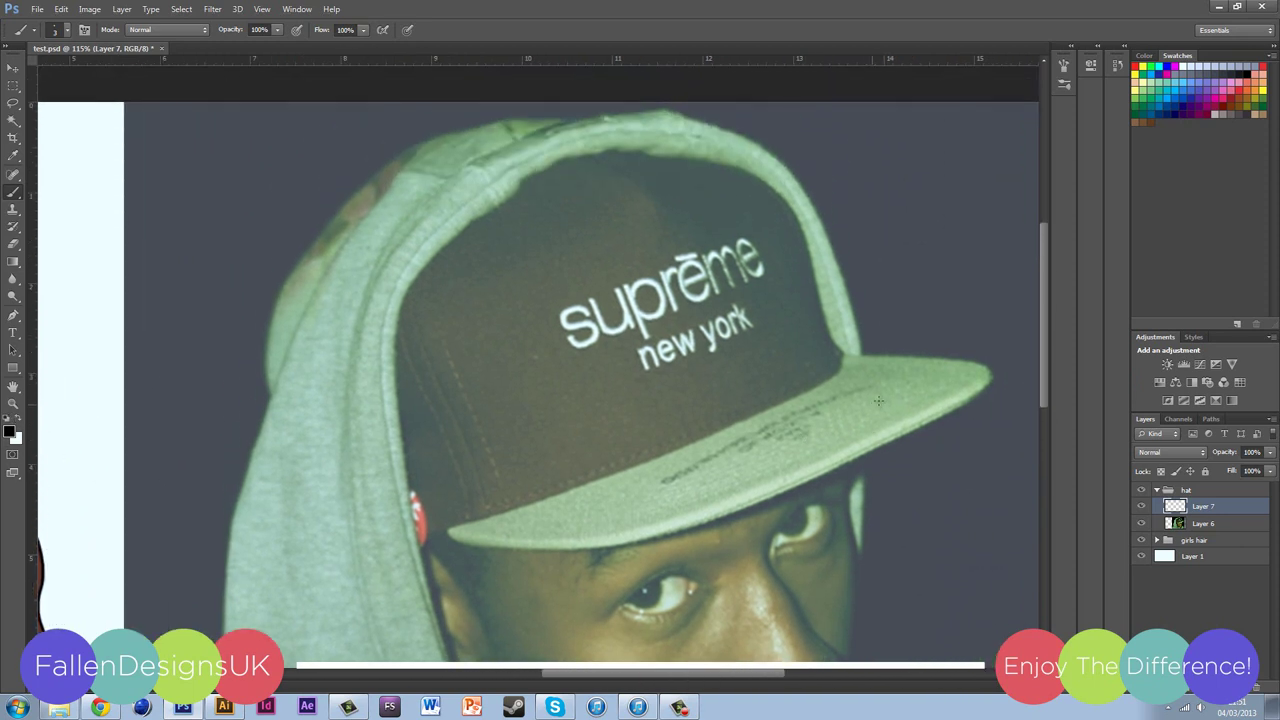
scroll(878, 401, up, 1)
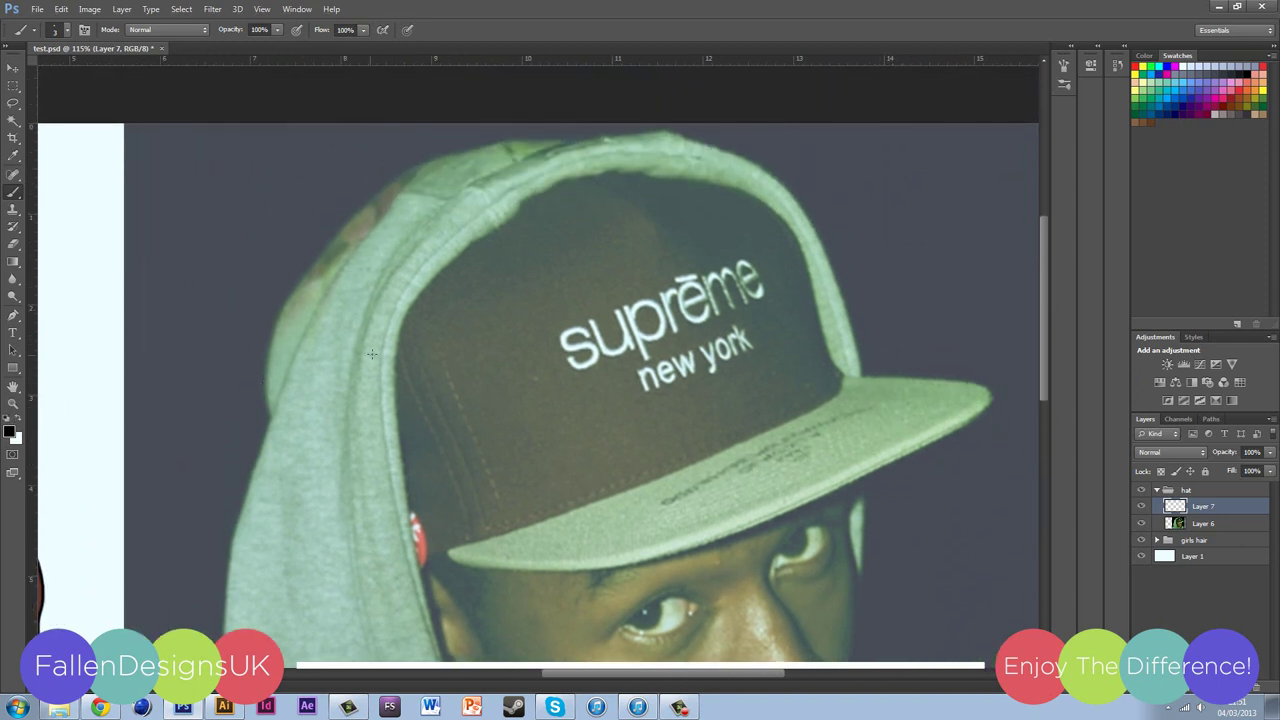
Step: On Layer 7, trace a short Pen path from the red button to the brim's left corner, stroke it with the Brush and delete the path
key(p)
scroll(410, 355, down, 3)
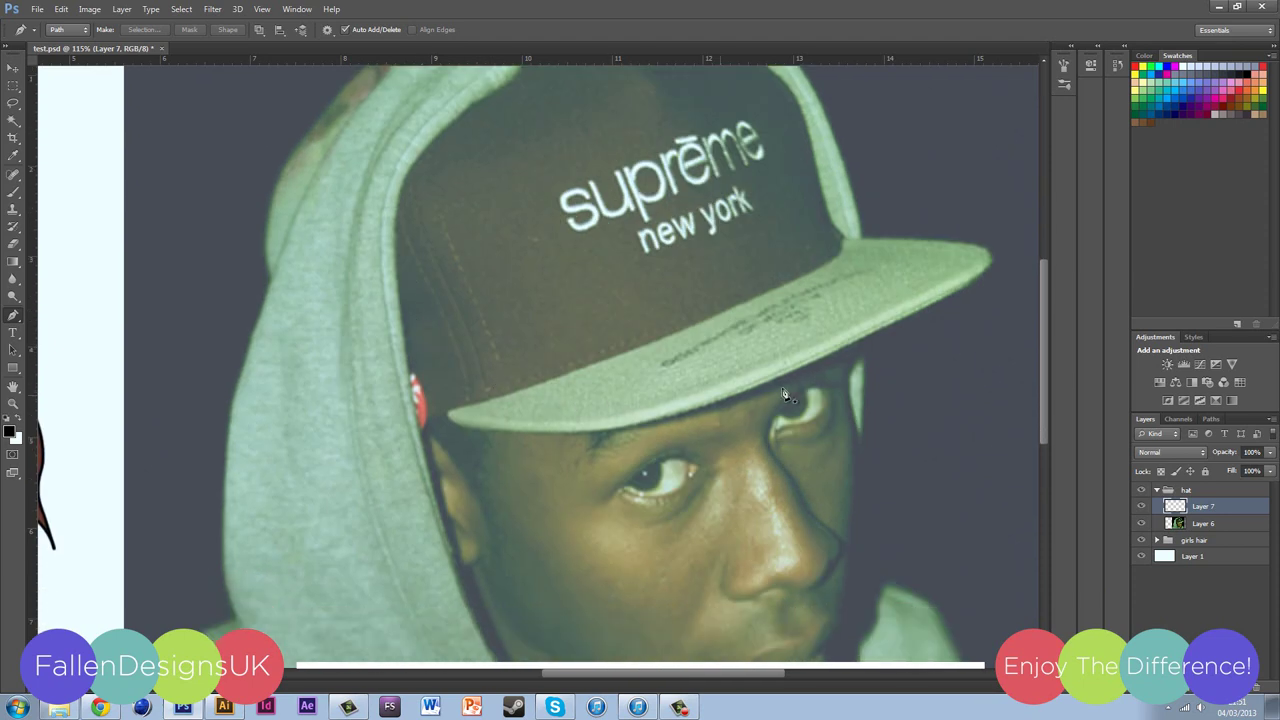
scroll(900, 343, down, 1)
scroll(957, 337, up, 2)
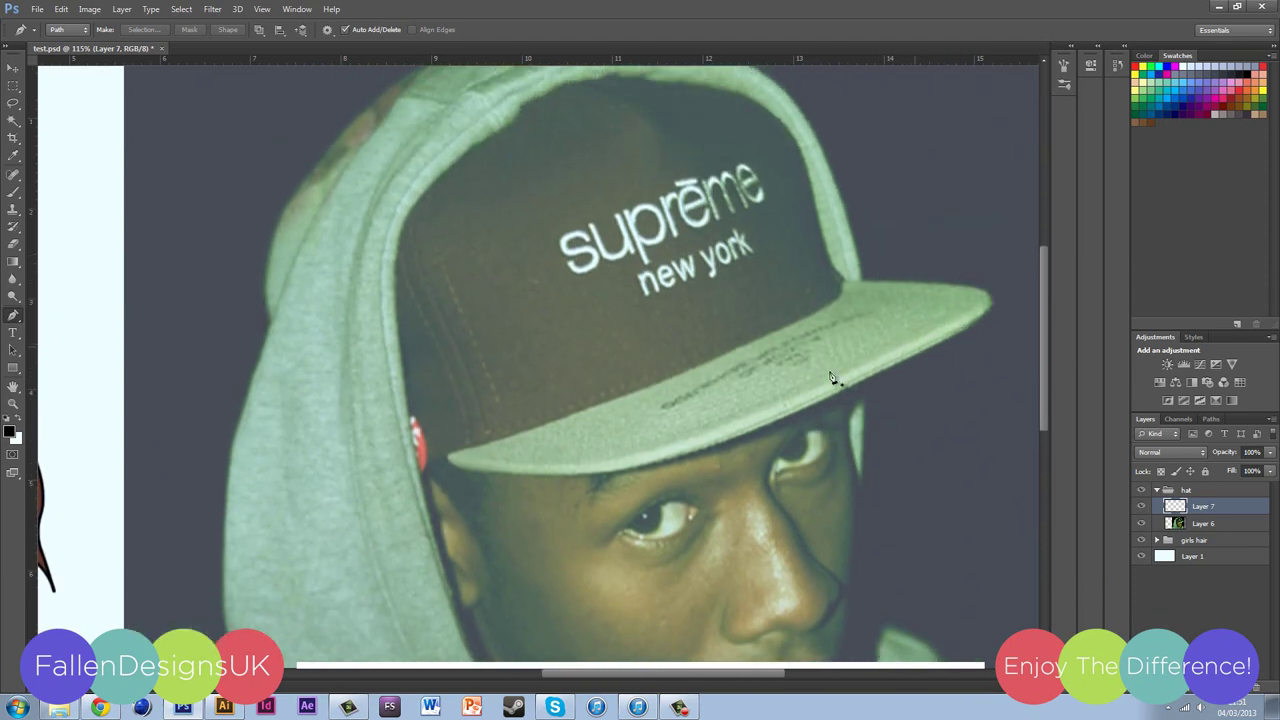
scroll(613, 476, up, 2)
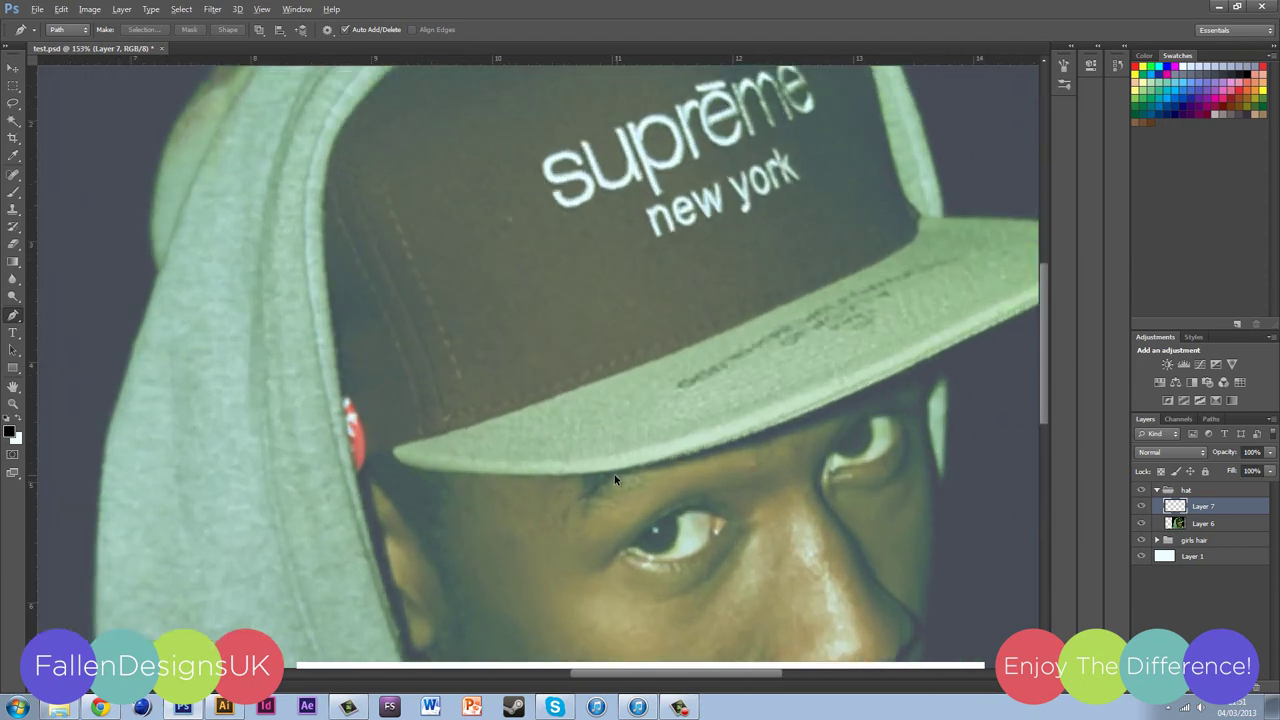
click(357, 479)
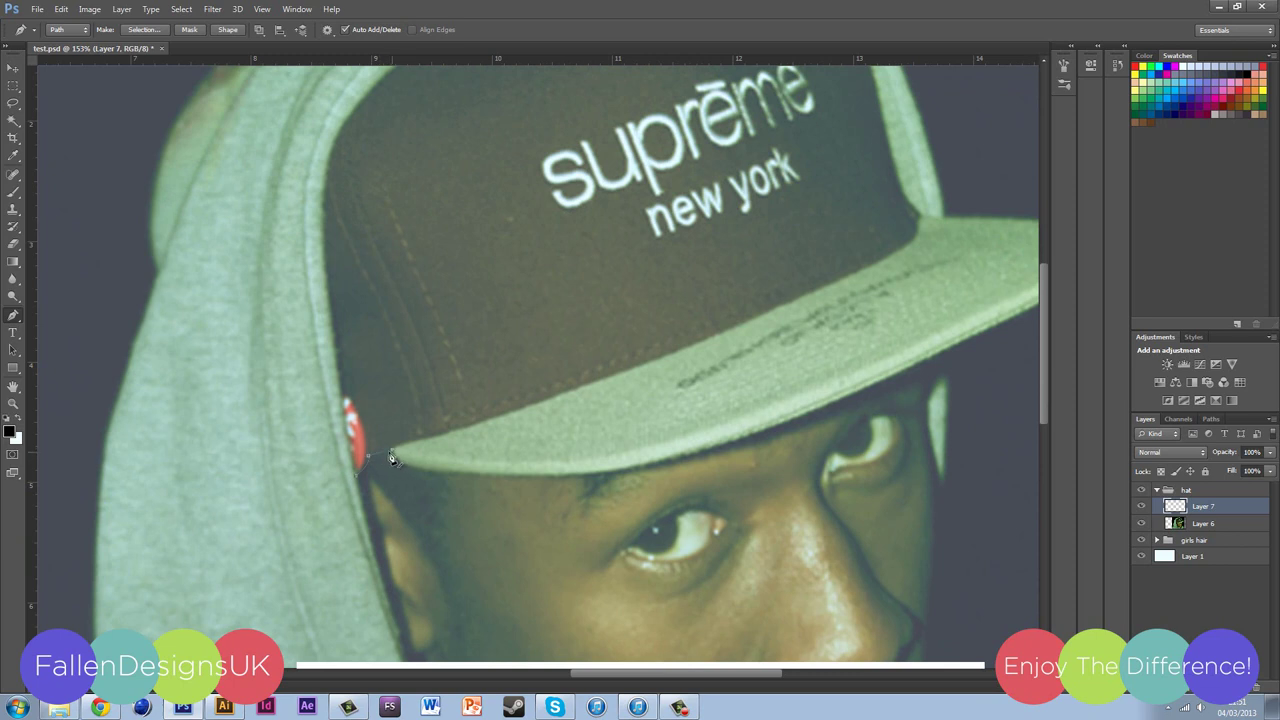
right_click(391, 458)
click(418, 240)
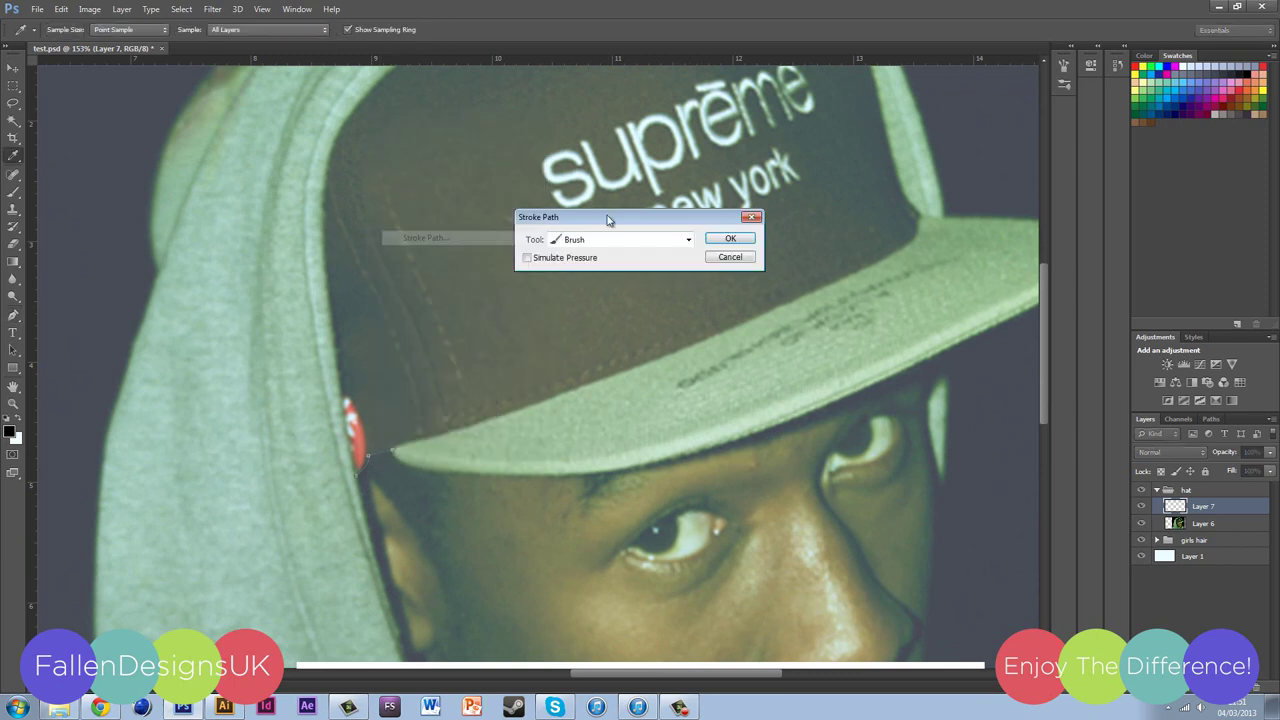
click(726, 241)
right_click(393, 460)
click(446, 165)
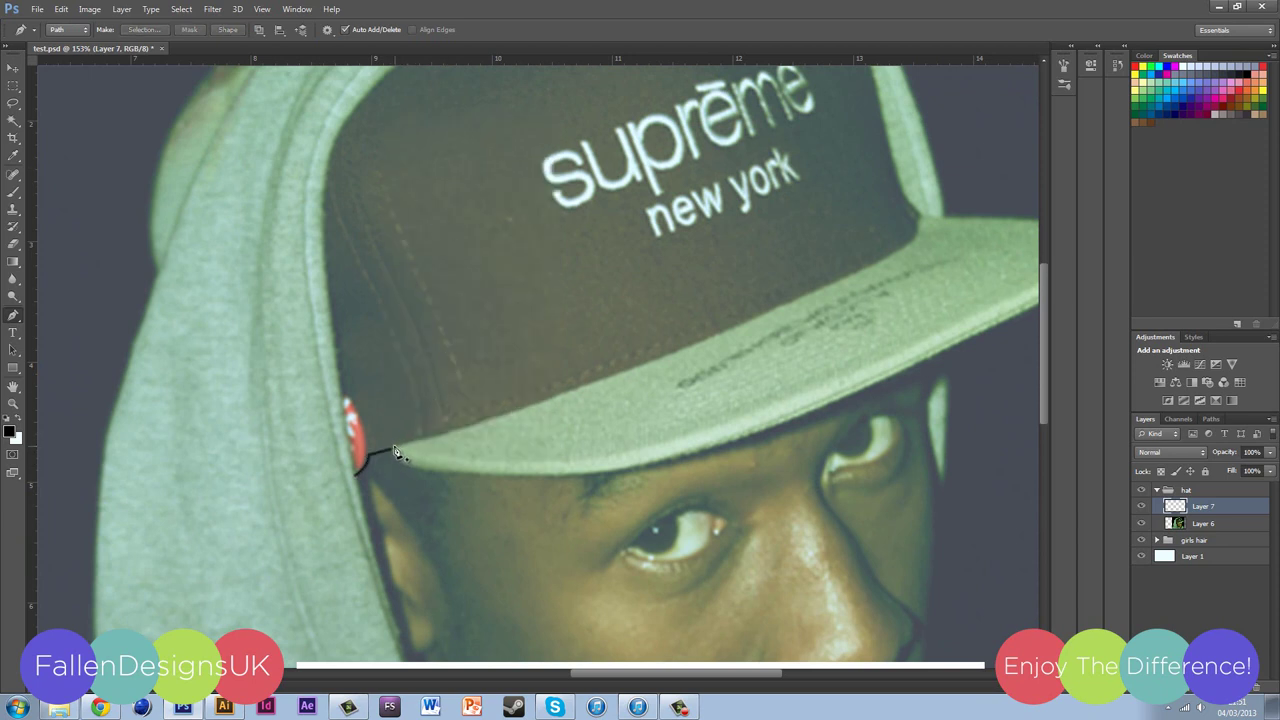
Step: Trace the brim's lower and upper edges and the crown's outline with Pen paths on Layer 7 and stroke them in black
click(396, 452)
drag(462, 476, 501, 474)
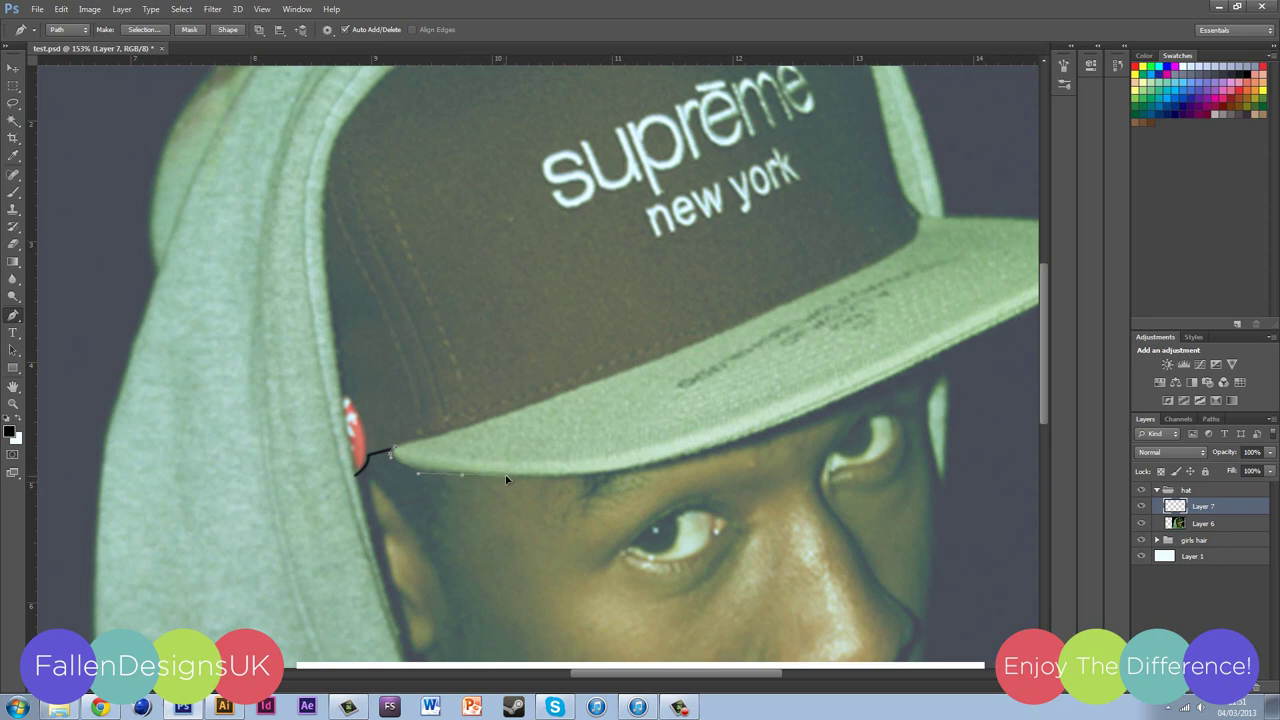
drag(763, 432, 868, 386)
drag(736, 302, 719, 238)
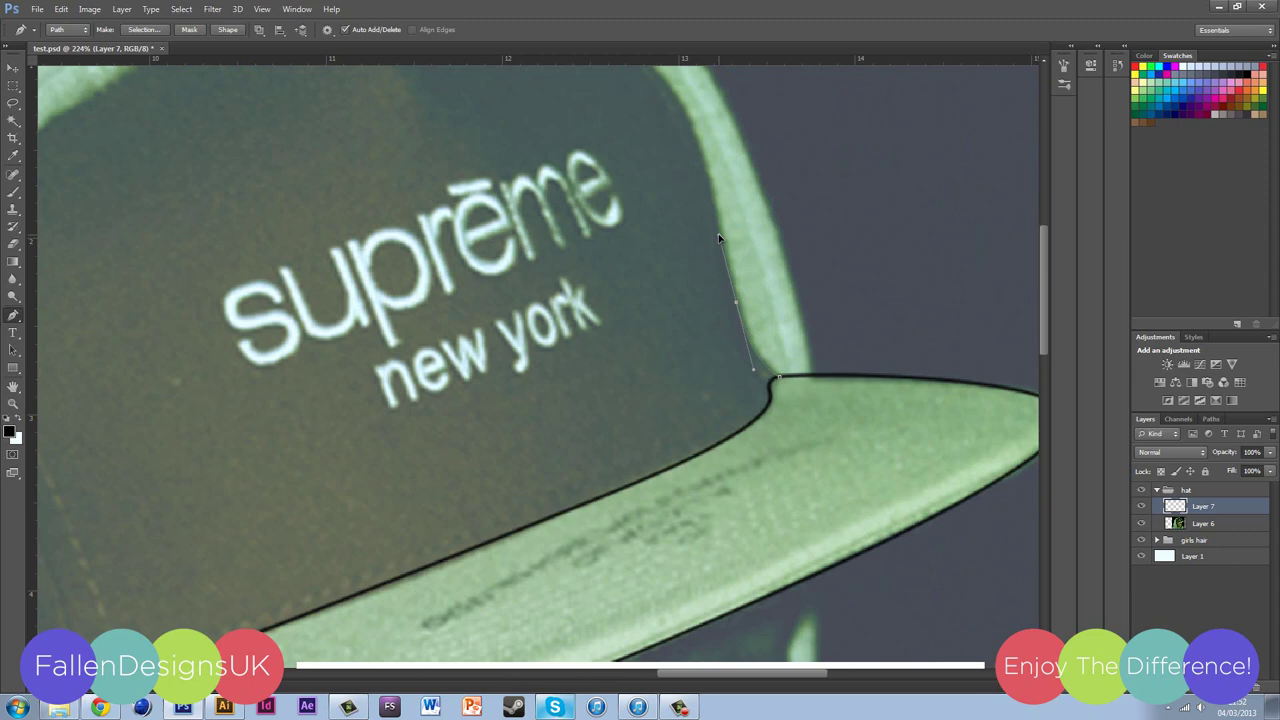
drag(163, 300, 114, 337)
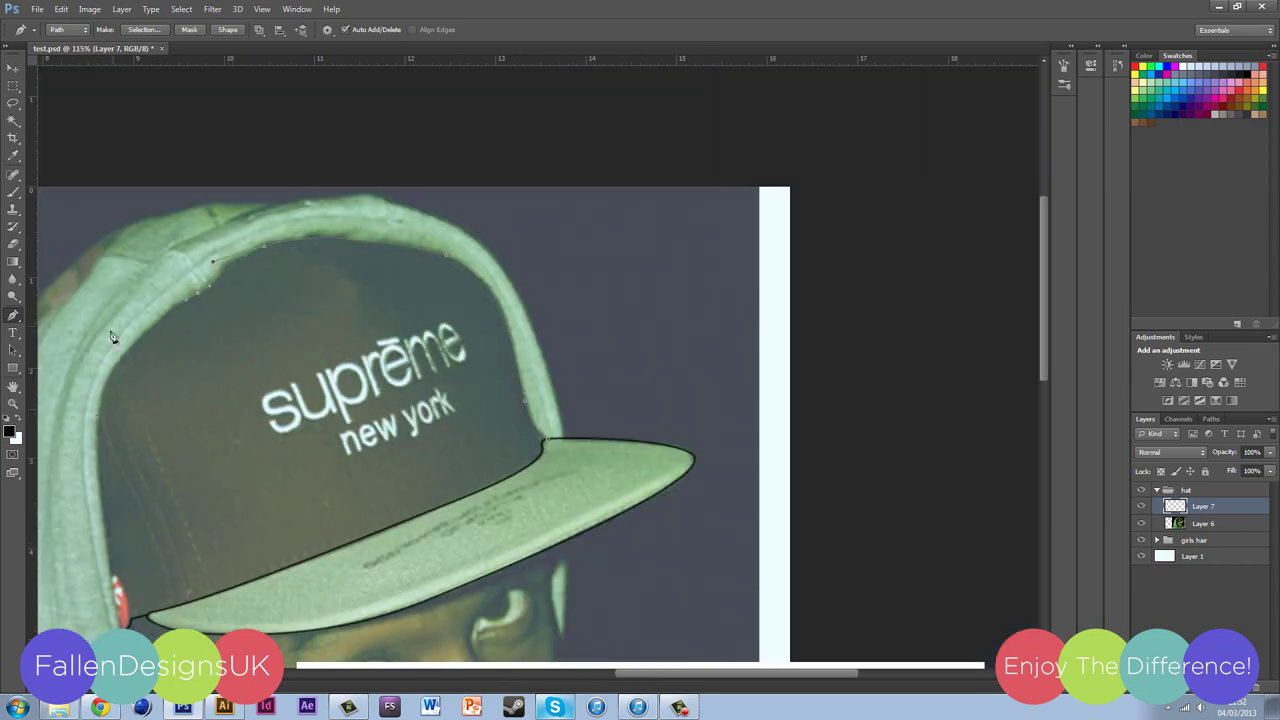
right_click(155, 182)
click(223, 212)
Step: Trace the band line just above and parallel to the brim's upper edge and stroke it in black
drag(935, 351, 899, 314)
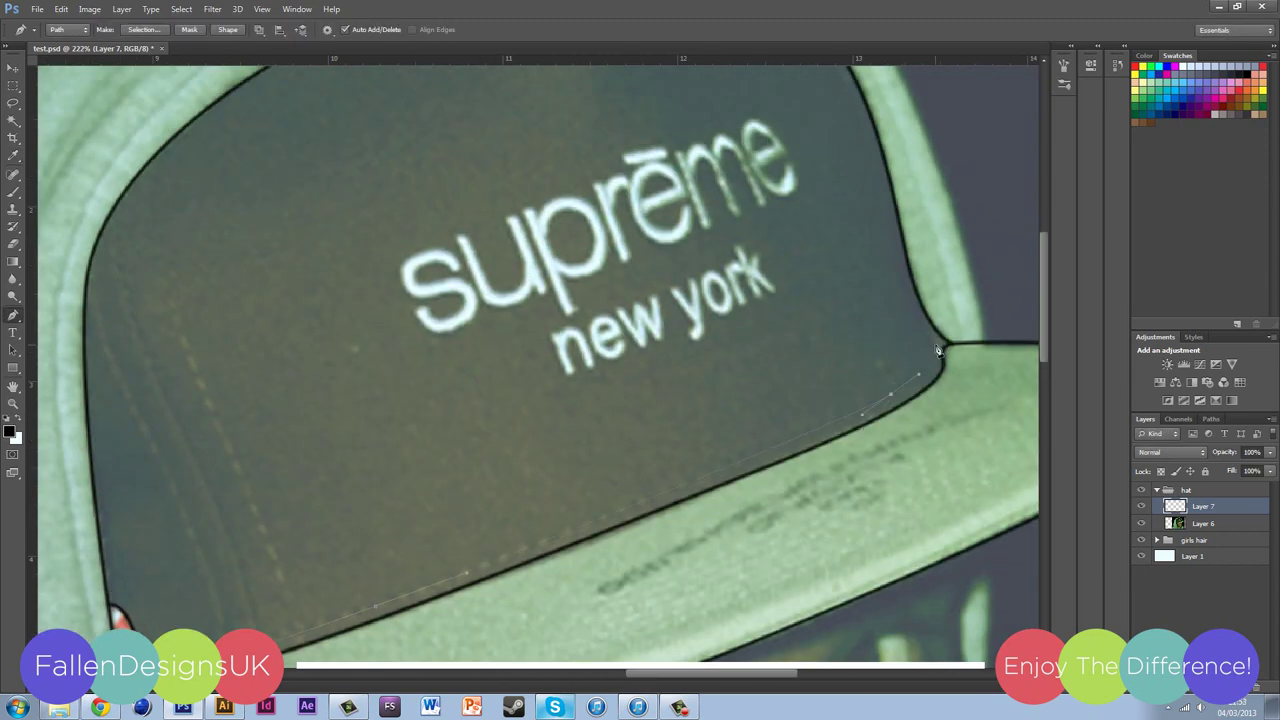
scroll(900, 330, down, 3)
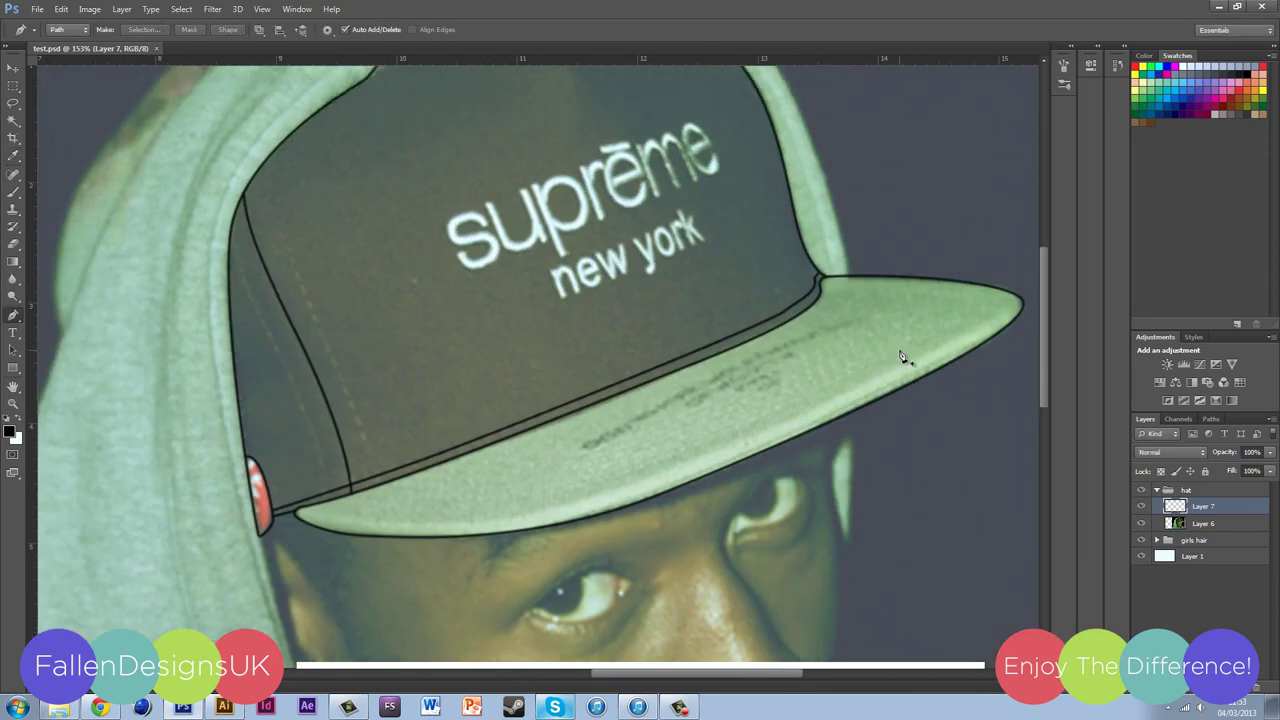
scroll(620, 250, up, 5)
Step: Outline the letters "s" and "u" of the cap's "suprēme" lettering with Pen paths and stroke them in black
click(472, 394)
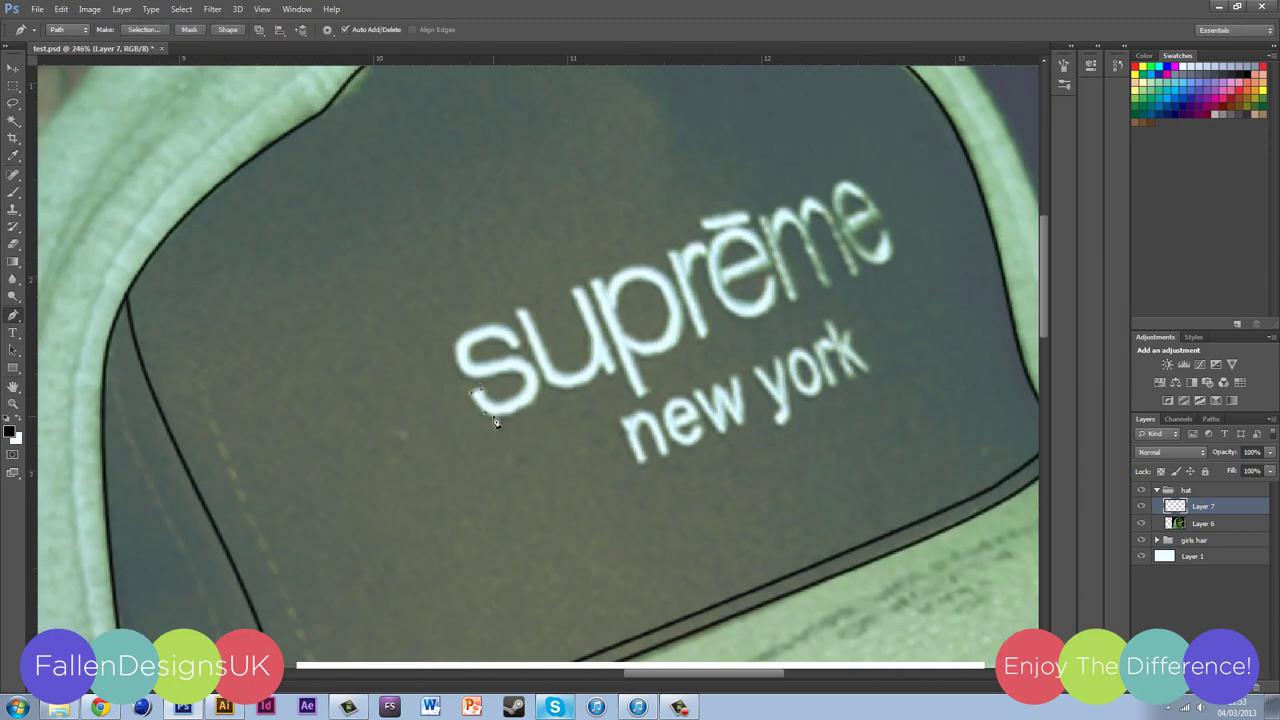
drag(505, 359, 466, 329)
click(482, 389)
mouse_move(598, 384)
mouse_down()
mouse_move(600, 367)
mouse_move(669, 349)
mouse_up()
click(610, 372)
click(585, 289)
click(527, 314)
right_click(514, 286)
click(582, 316)
Step: Outline the letters "p" and "r" of the lettering with Pen paths and stroke them in black
drag(636, 268, 625, 271)
drag(655, 341, 674, 335)
right_click(629, 313)
drag(674, 263, 651, 320)
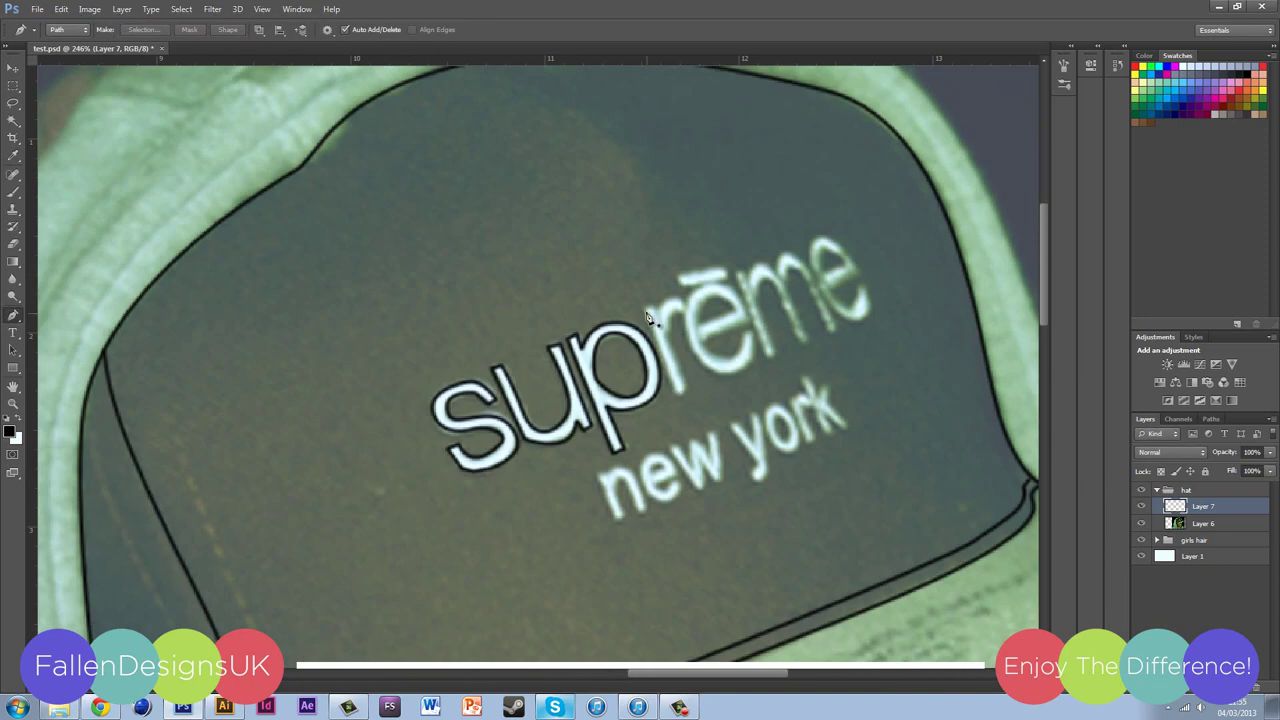
click(677, 306)
right_click(648, 340)
Step: Outline the letter "ē", its inner opening and the bar above it with stroked Pen paths
click(707, 286)
drag(699, 355, 738, 381)
click(707, 286)
right_click(714, 330)
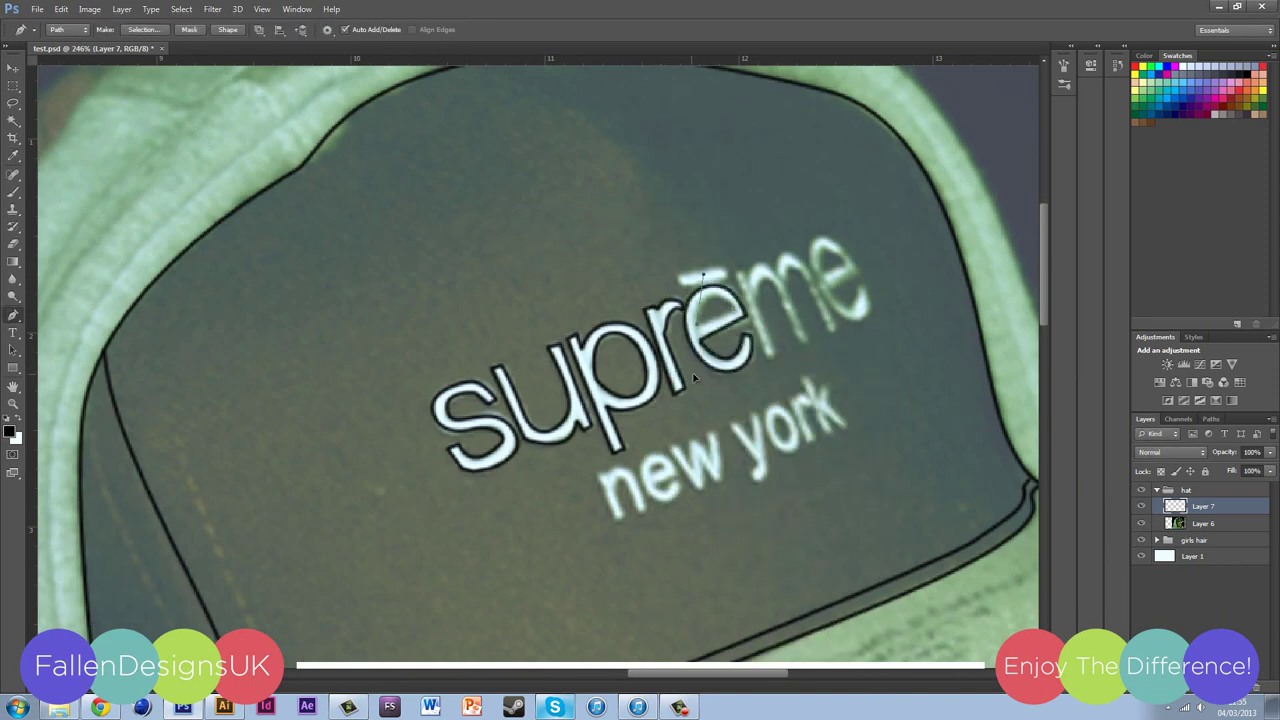
click(700, 320)
right_click(712, 306)
right_click(703, 278)
Step: Outline the final letters "m" and "e" of "suprēme", including the opening of the "e", with stroked Pen paths
click(786, 287)
click(804, 338)
drag(801, 276, 811, 300)
click(742, 281)
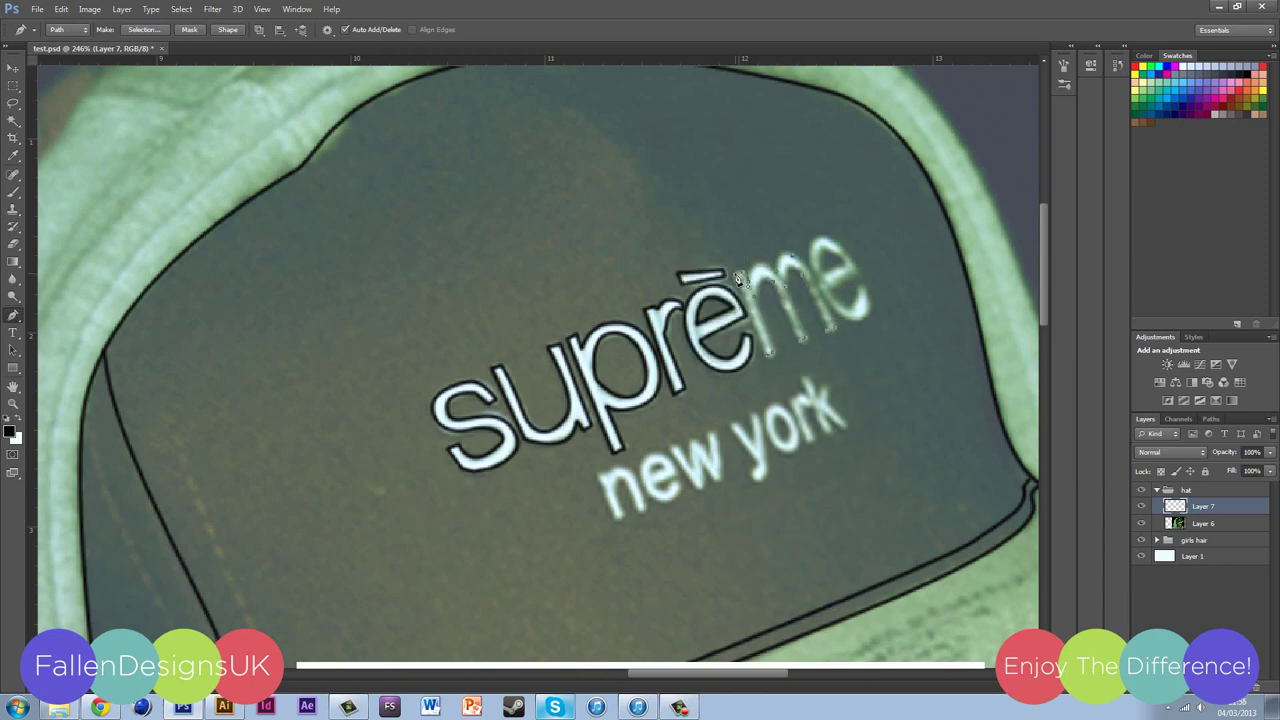
right_click(770, 300)
click(834, 292)
click(870, 314)
right_click(840, 280)
click(821, 250)
right_click(832, 265)
Step: Add a layer above Layer 7 in the hat group, set its blend mode to Multiply and hide the reference photo on Layer 6
scroll(443, 150, up, 2)
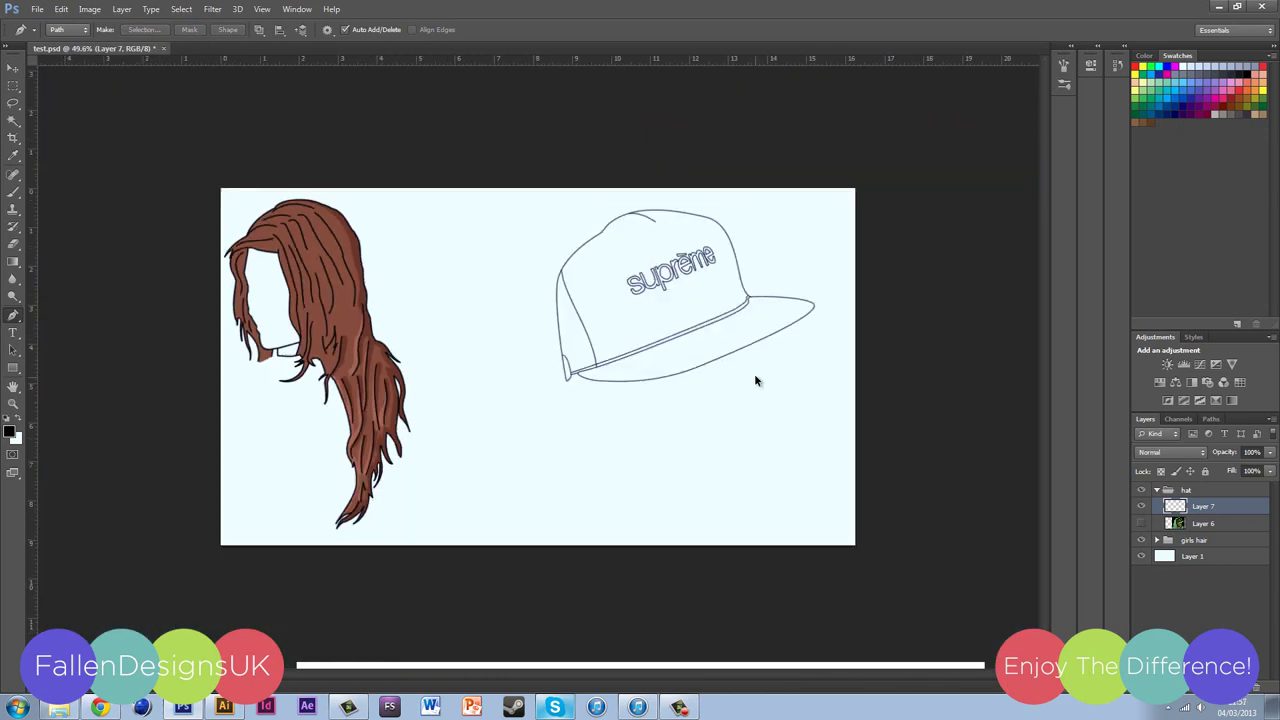
scroll(757, 377, up, 3)
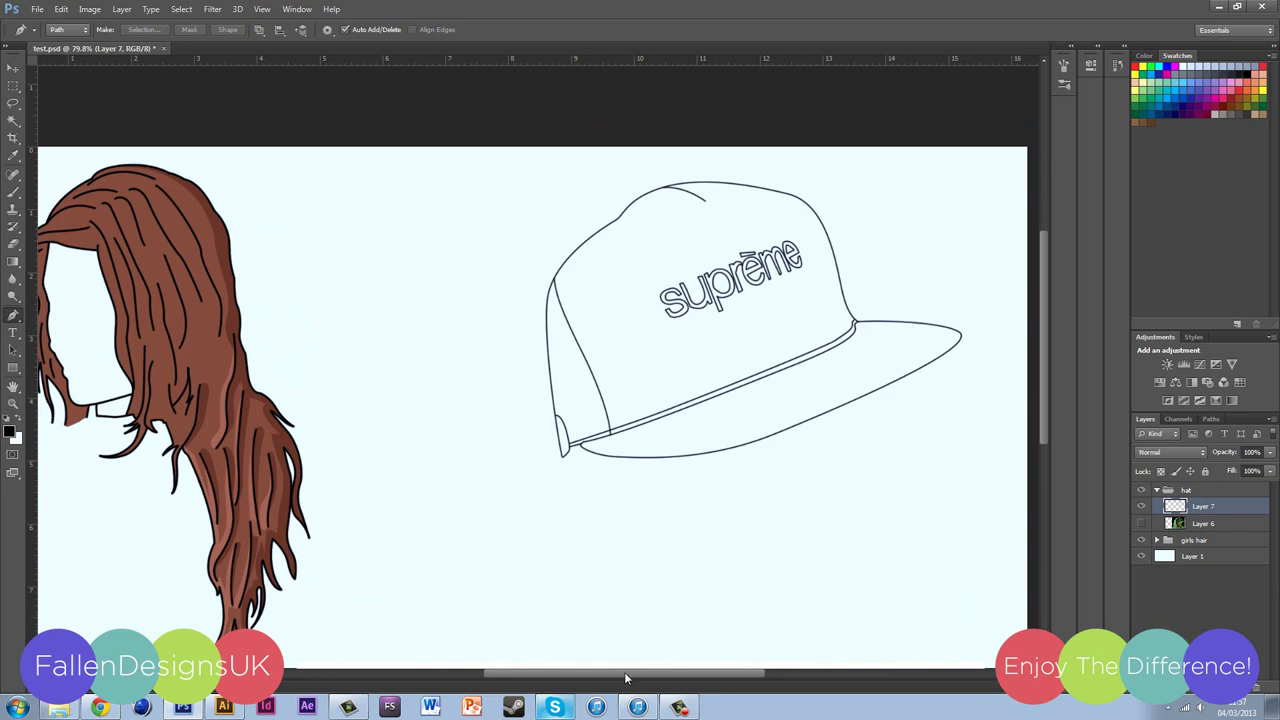
mouse_move(625, 679)
mouse_down()
mouse_move(547, 685)
mouse_move(666, 663)
mouse_move(601, 675)
mouse_move(631, 672)
mouse_up()
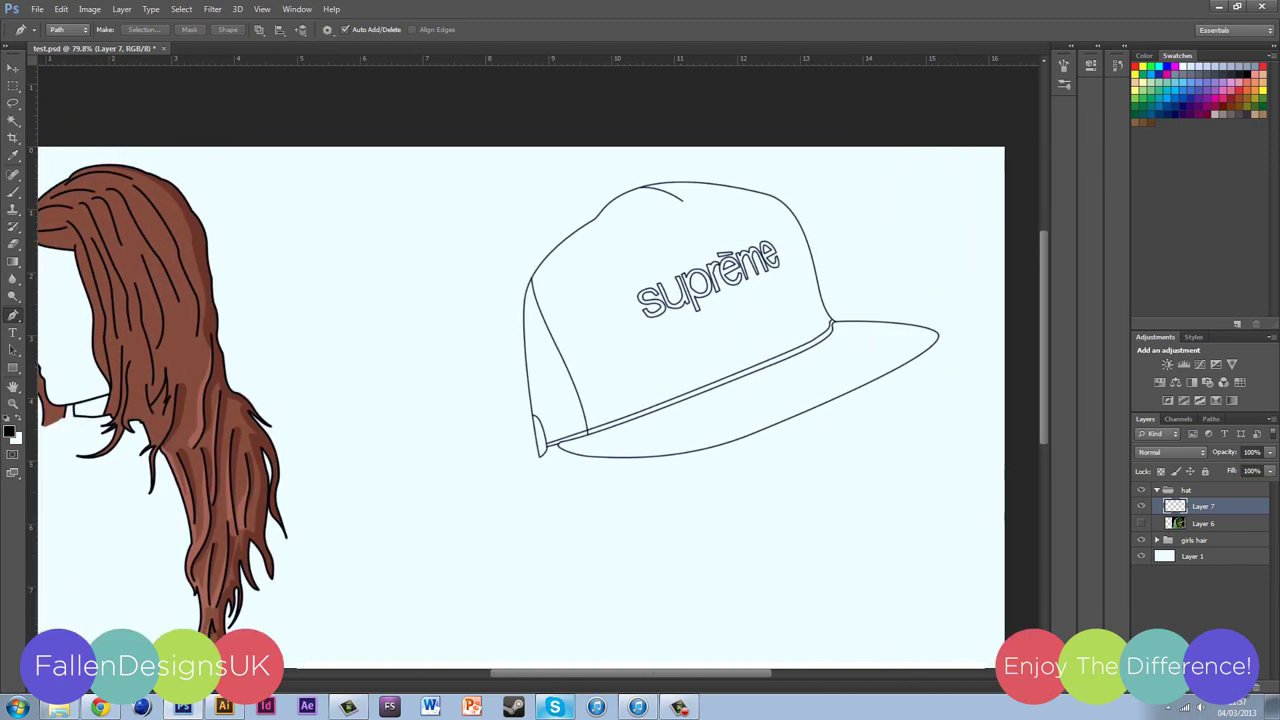
key(ctrl+alt+shift+n)
click(1168, 452)
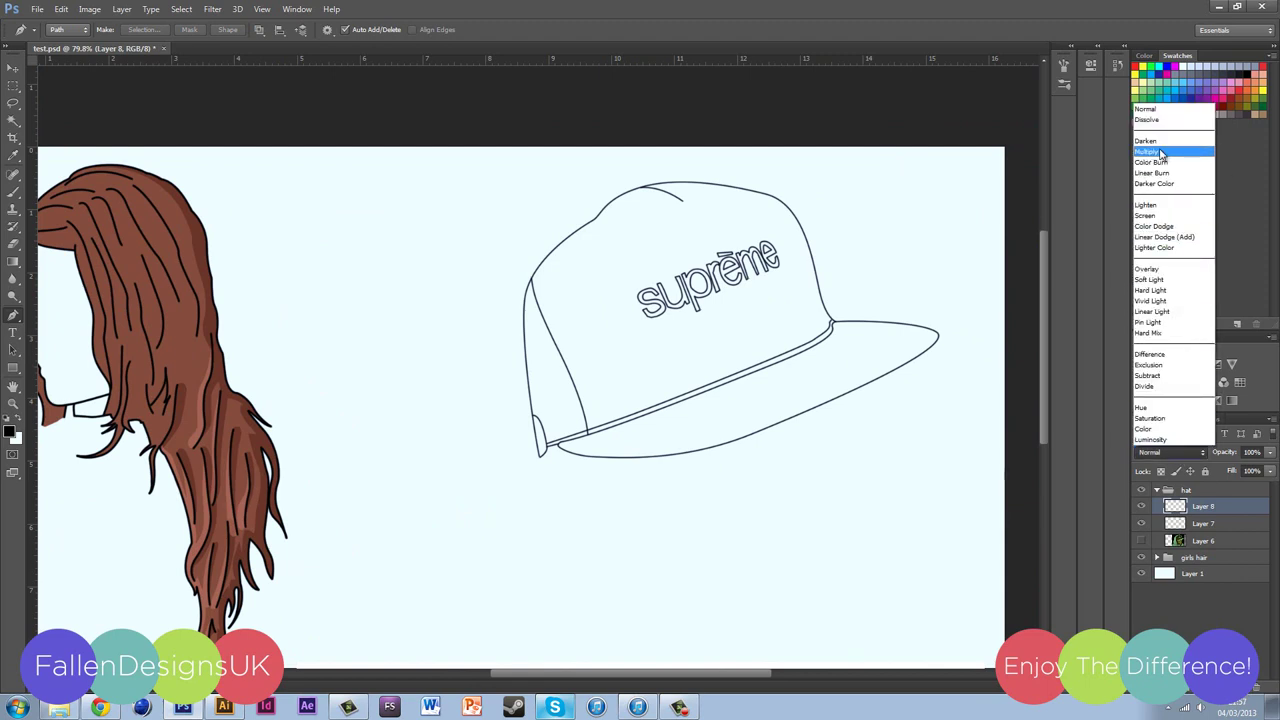
click(1162, 153)
click(1140, 540)
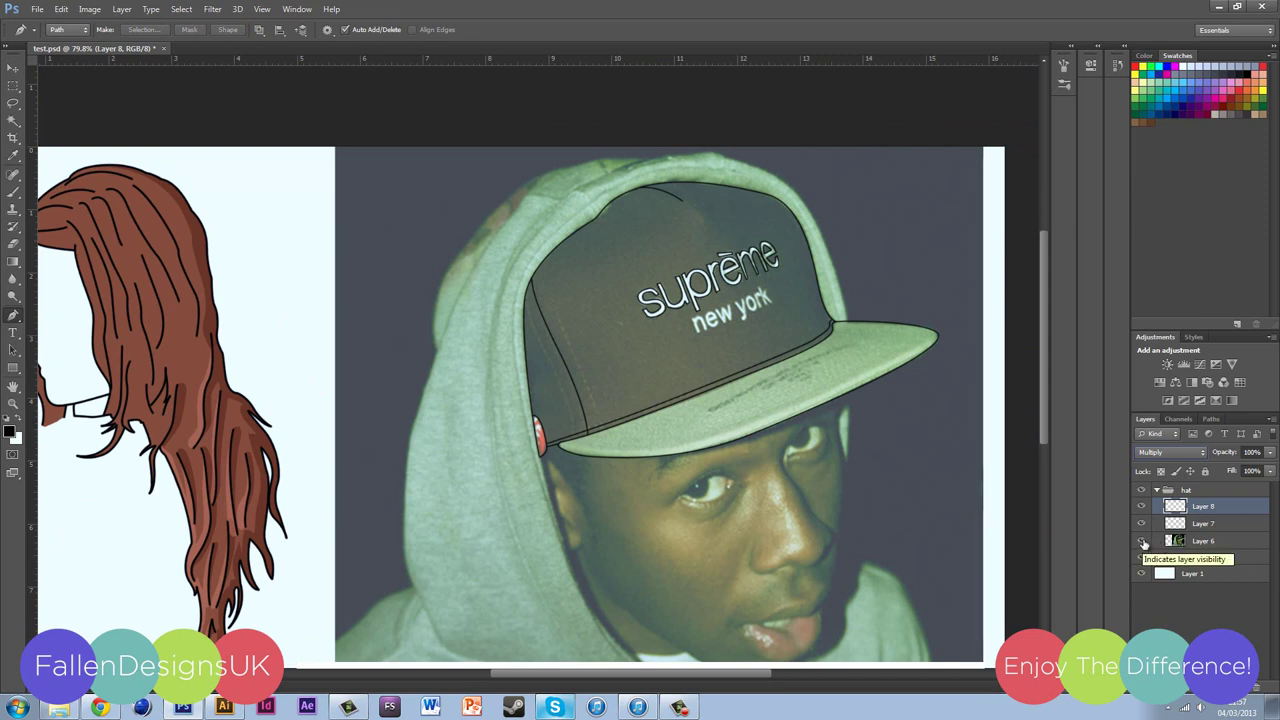
click(1141, 541)
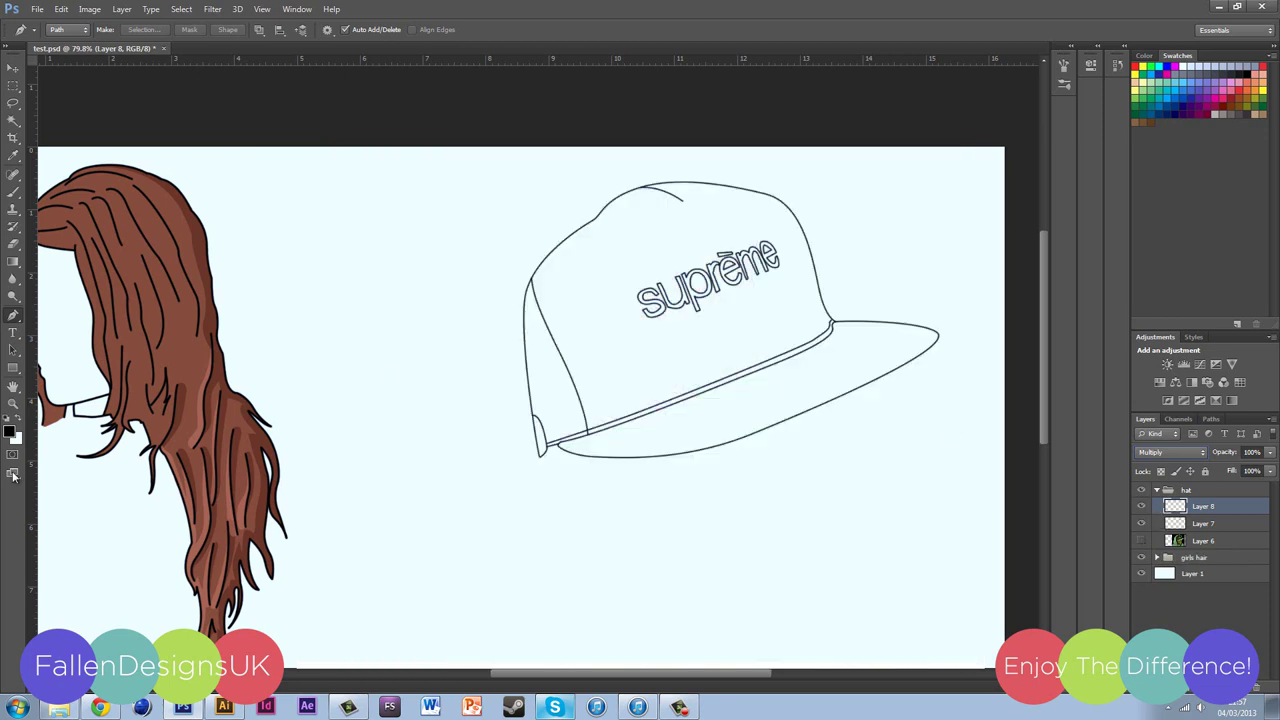
Step: Set the foreground colour to red and enlarge the Brush to 70 px for colouring the cap
click(10, 431)
drag(829, 230, 829, 248)
drag(753, 106, 782, 105)
click(930, 78)
key(b)
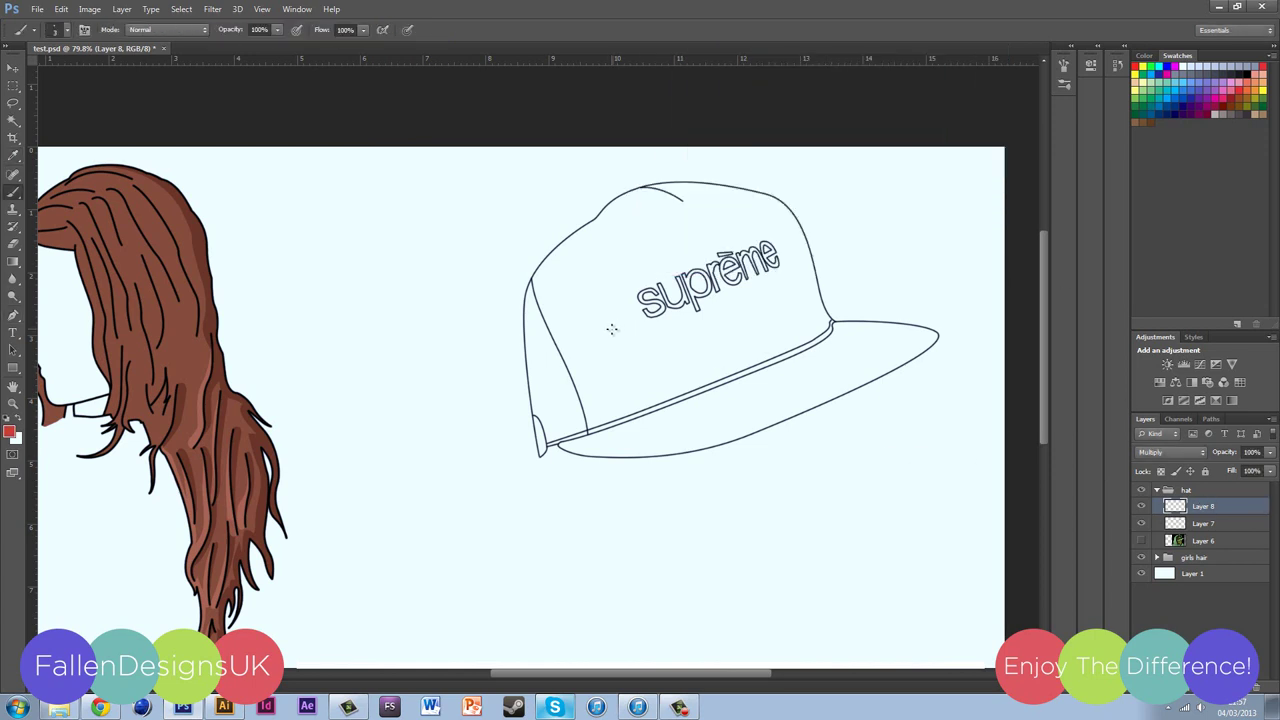
key(bracketright)
key(bracketright)
key(bracketright)
key(bracketright)
key(bracketright)
key(bracketright)
key(bracketright)
key(bracketright)
key(bracketright)
key(bracketright)
key(bracketright)
key(bracketright)
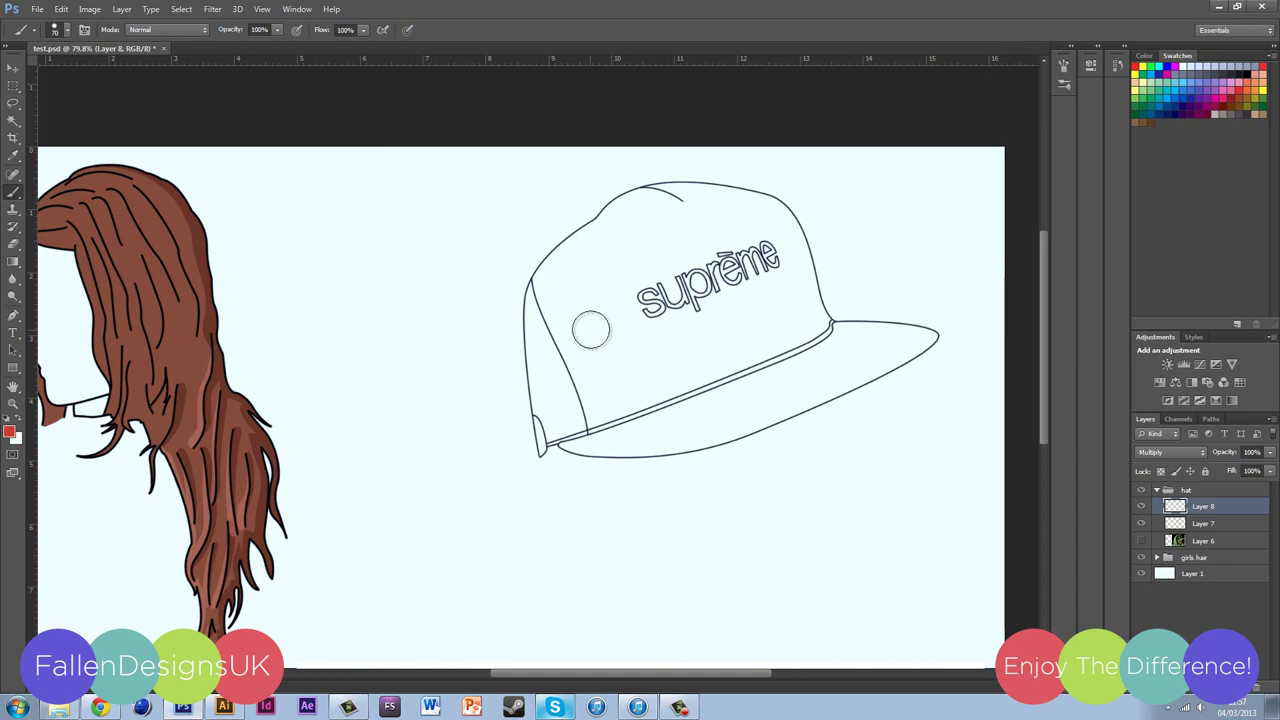
Step: Paint the crown's left front area red on Layer 8, from the upper outline down beside the lettering
scroll(581, 333, up, 3)
mouse_move(586, 334)
mouse_down()
mouse_move(583, 278)
mouse_move(618, 213)
mouse_move(607, 261)
mouse_move(593, 243)
mouse_move(634, 171)
mouse_up()
scroll(640, 165, up, 4)
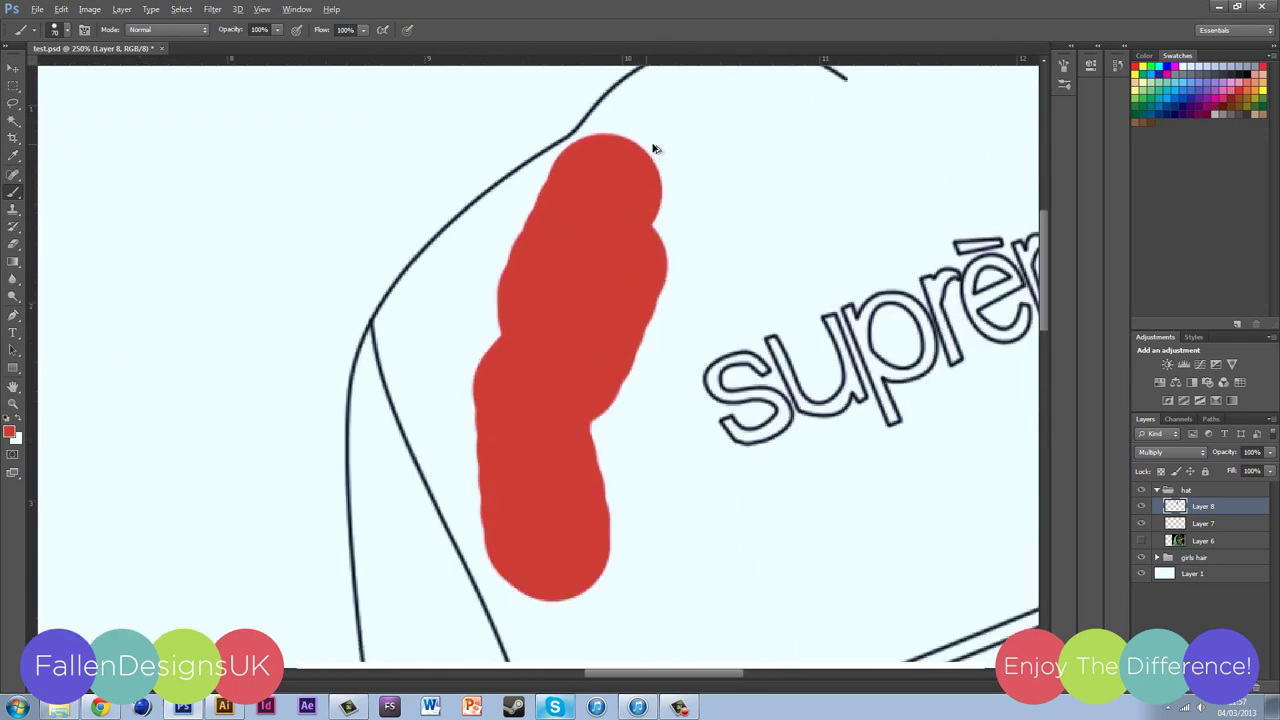
mouse_move(636, 239)
mouse_down()
mouse_move(709, 185)
mouse_move(771, 341)
mouse_move(552, 295)
mouse_move(493, 170)
mouse_move(422, 260)
mouse_up()
scroll(557, 294, down, 3)
scroll(540, 440, down, 3)
drag(560, 450, 466, 486)
Step: Fill the crown's side panel and the left part of the band with red, using a smaller brush along the outlines
scroll(440, 450, up, 2)
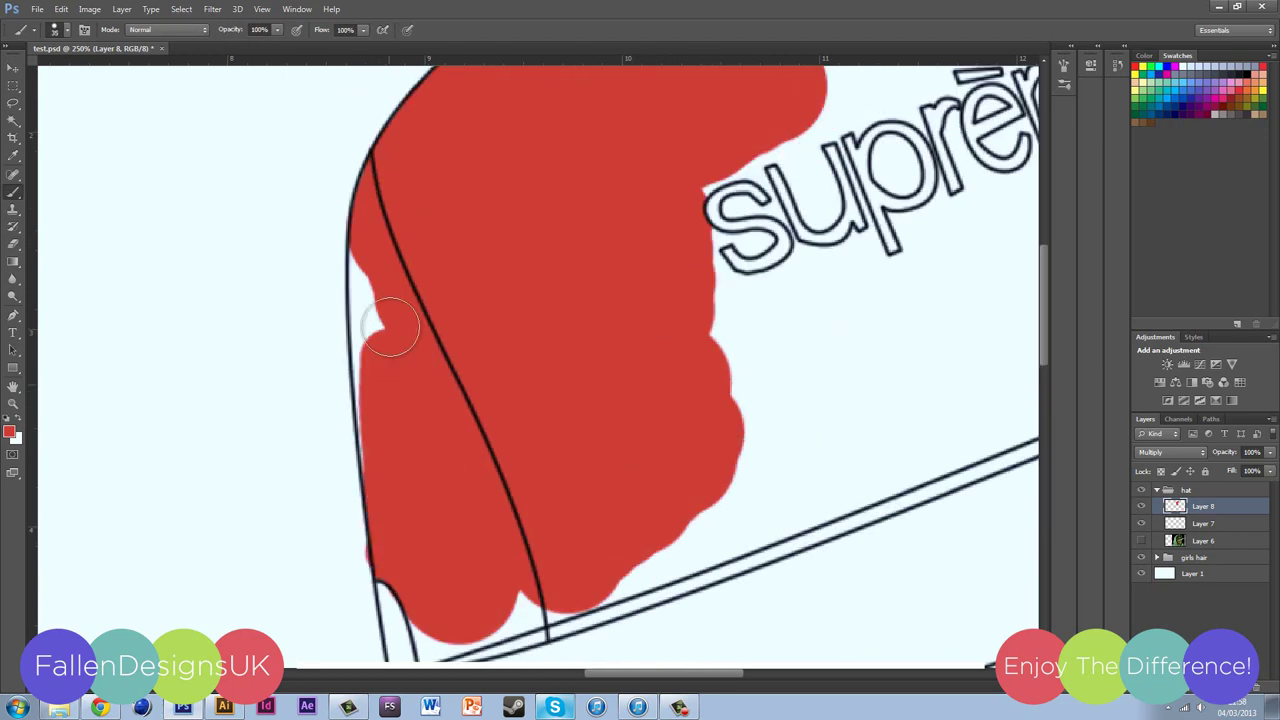
drag(391, 326, 372, 460)
key(e)
key(b)
scroll(390, 540, down, 5)
mouse_move(415, 385)
mouse_down()
mouse_move(428, 427)
mouse_move(546, 384)
mouse_up()
scroll(500, 400, up, 3)
drag(463, 409, 620, 380)
key(e)
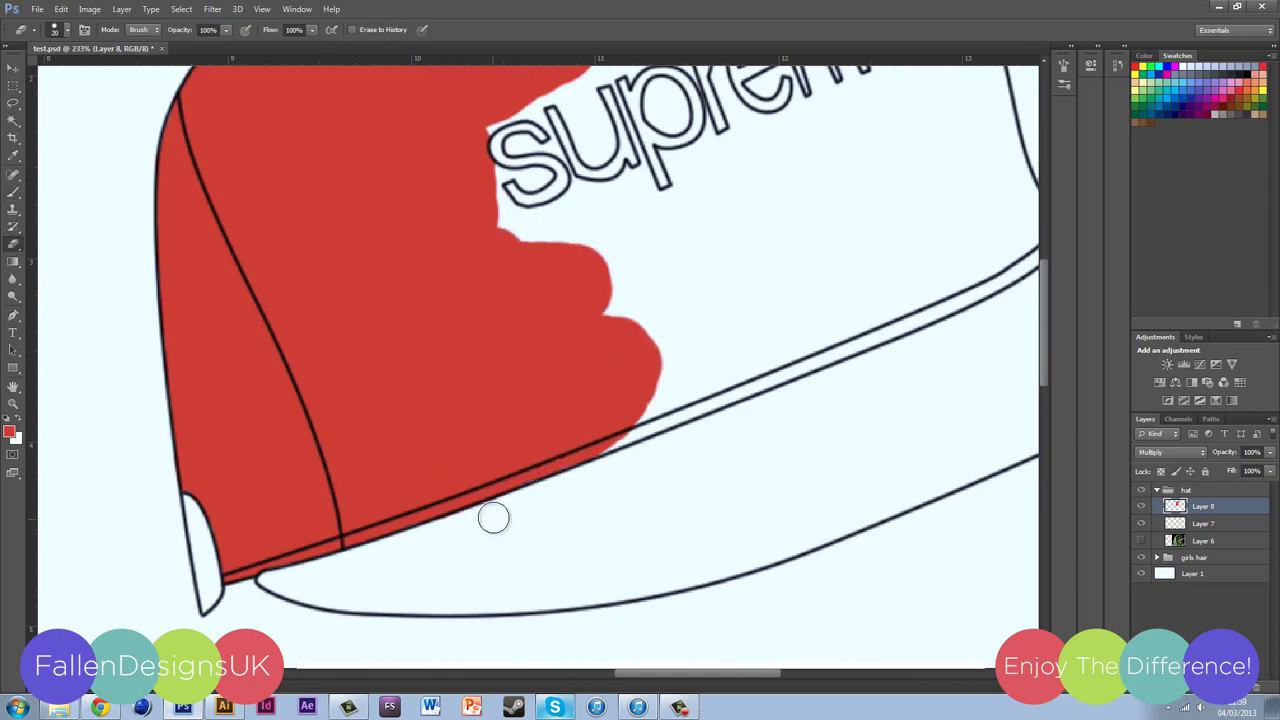
Step: Continue the red paint along the band and lower crown to the brim's right corner
key(b)
scroll(520, 480, up, 3)
drag(640, 500, 580, 386)
scroll(600, 450, up, 1)
scroll(800, 359, right, 5)
mouse_move(755, 250)
mouse_down()
mouse_move(528, 397)
mouse_move(310, 480)
mouse_up()
scroll(600, 400, up, 2)
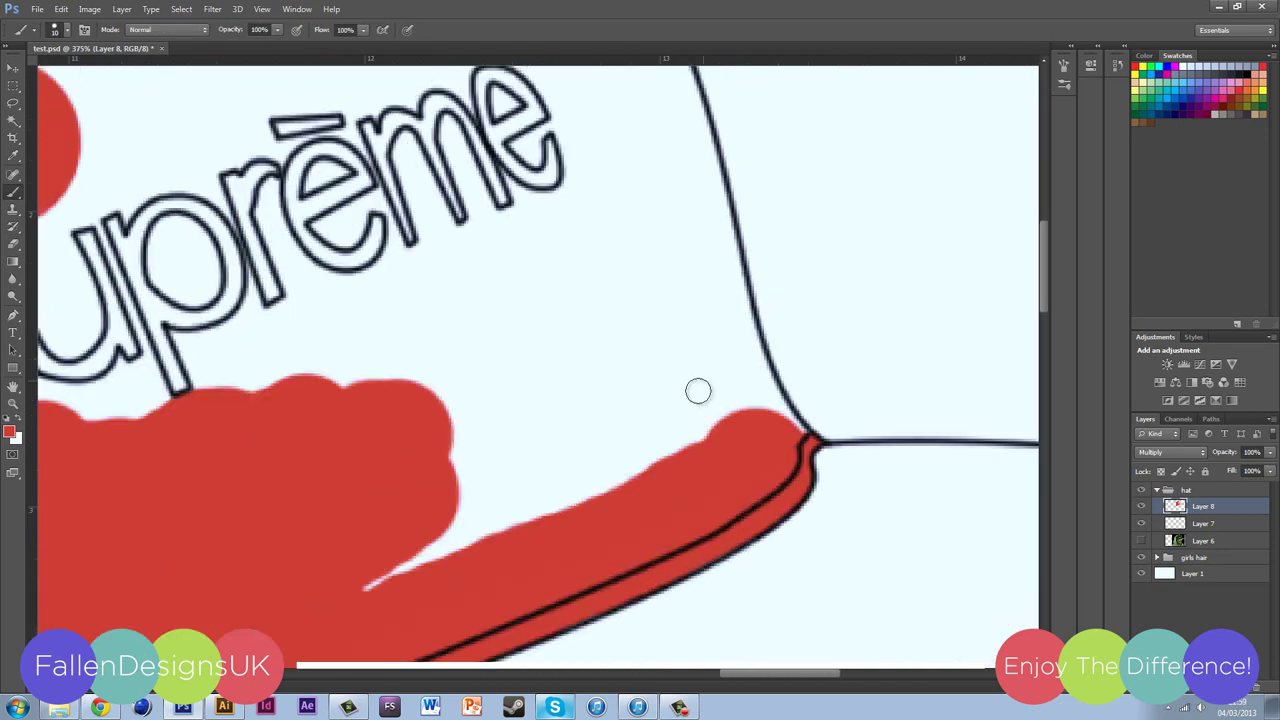
Step: Paint the crown red below the lettering up to its right edge and into the gap between "p" and "r"
scroll(697, 391, up, 1)
mouse_move(430, 500)
mouse_down()
mouse_move(709, 440)
mouse_move(250, 450)
mouse_up()
drag(175, 408, 202, 411)
scroll(202, 411, up, 2)
drag(252, 448, 212, 375)
key(e)
key(b)
scroll(217, 426, up, 3)
drag(213, 440, 172, 441)
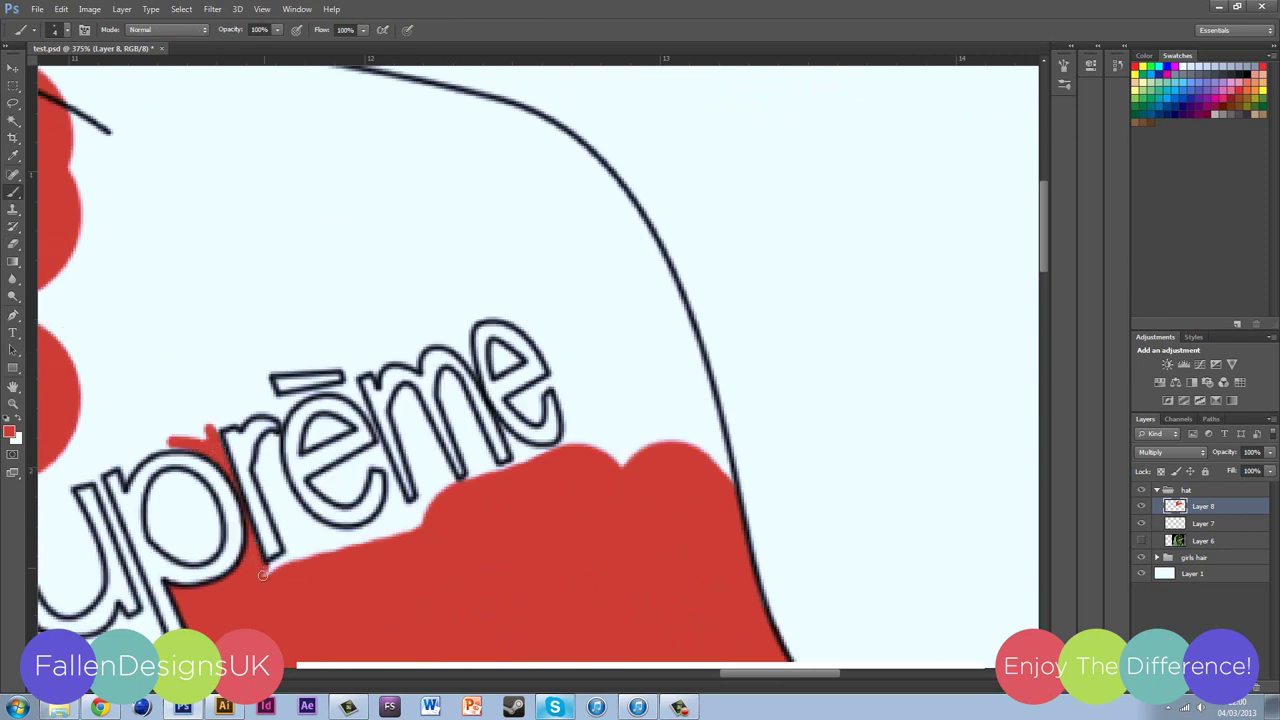
Step: Paint red around the "r" and "ē" and inside their openings with a small brush, keeping the letter shapes unpainted
mouse_move(260, 567)
mouse_down()
mouse_move(261, 474)
mouse_move(317, 529)
mouse_move(388, 516)
mouse_move(378, 449)
mouse_move(343, 470)
mouse_move(354, 394)
mouse_move(275, 403)
mouse_up()
drag(305, 443, 345, 422)
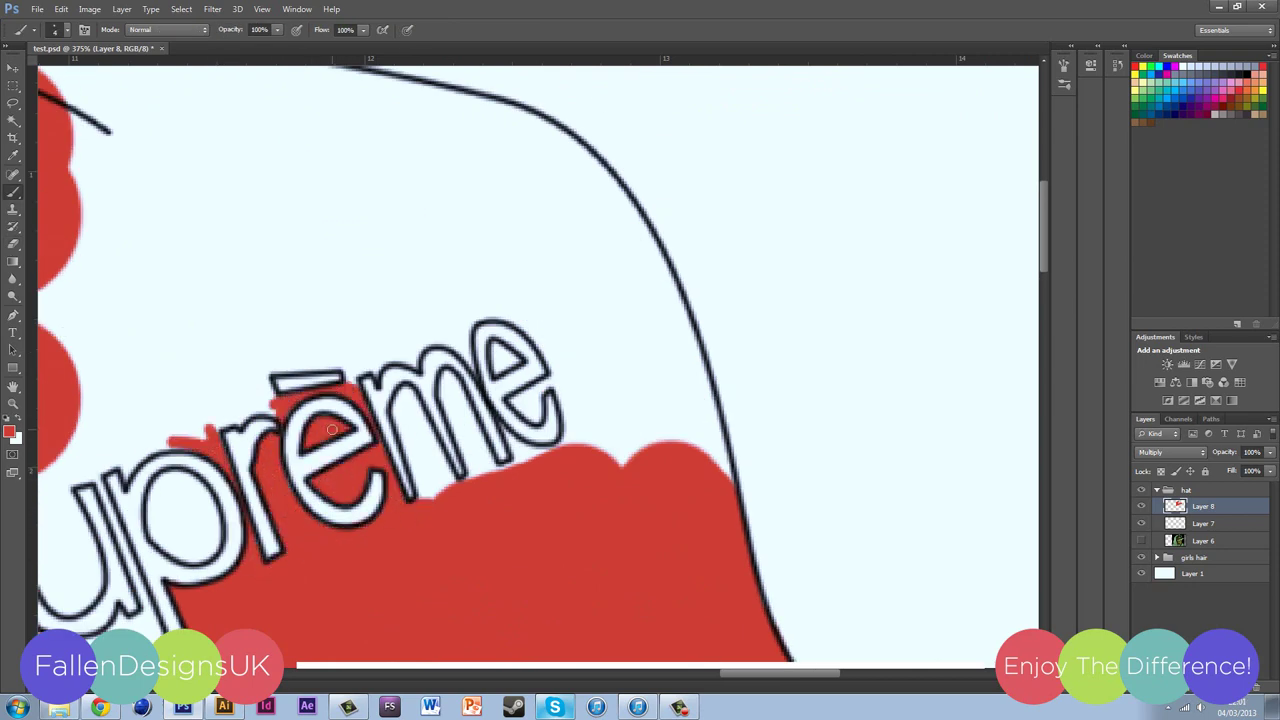
scroll(325, 435, up, 2)
key(e)
key(b)
mouse_move(275, 520)
mouse_down()
mouse_move(330, 553)
mouse_move(355, 535)
mouse_up()
mouse_move(390, 576)
mouse_down()
mouse_move(551, 557)
mouse_move(443, 443)
mouse_move(369, 451)
mouse_move(262, 505)
mouse_up()
Step: Fill the remaining gaps between and around the lettering with red using a small brush
scroll(545, 560, up, 1)
key(bracketleft)
key(bracketleft)
mouse_move(366, 510)
mouse_down()
mouse_move(596, 486)
mouse_move(485, 471)
mouse_move(647, 428)
mouse_move(784, 346)
mouse_move(811, 368)
mouse_up()
scroll(480, 457, up, 2)
drag(526, 350, 556, 455)
mouse_move(572, 335)
mouse_down()
mouse_move(618, 425)
mouse_move(646, 442)
mouse_up()
scroll(620, 400, up, 3)
mouse_move(652, 480)
mouse_down()
mouse_move(690, 475)
mouse_move(843, 582)
mouse_up()
Step: Enlarge the brush and fill the crown's upper area with red up to the top outline
key(bracketright)
key(bracketright)
key(bracketright)
key(bracketright)
key(bracketright)
key(bracketright)
scroll(843, 582, up, 2)
drag(400, 390, 766, 449)
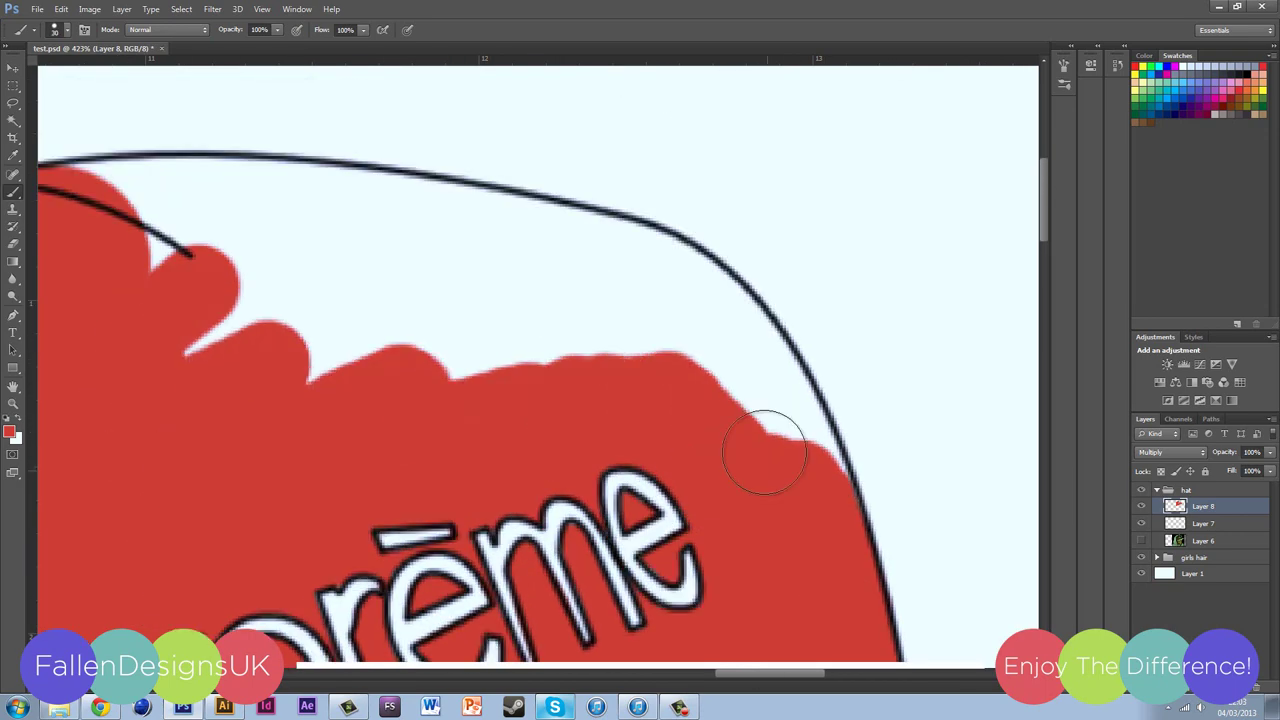
scroll(600, 400, up, 4)
drag(560, 390, 100, 349)
scroll(249, 594, down, 5)
Step: Add a Multiply layer above Layer 8, choose a light blue foreground colour and start painting the brim near the crown's right corner
click(1240, 688)
click(9, 431)
mouse_move(720, 438)
mouse_down()
mouse_move(794, 354)
mouse_move(880, 290)
mouse_up()
click(1171, 453)
click(1160, 499)
right_click(1203, 506)
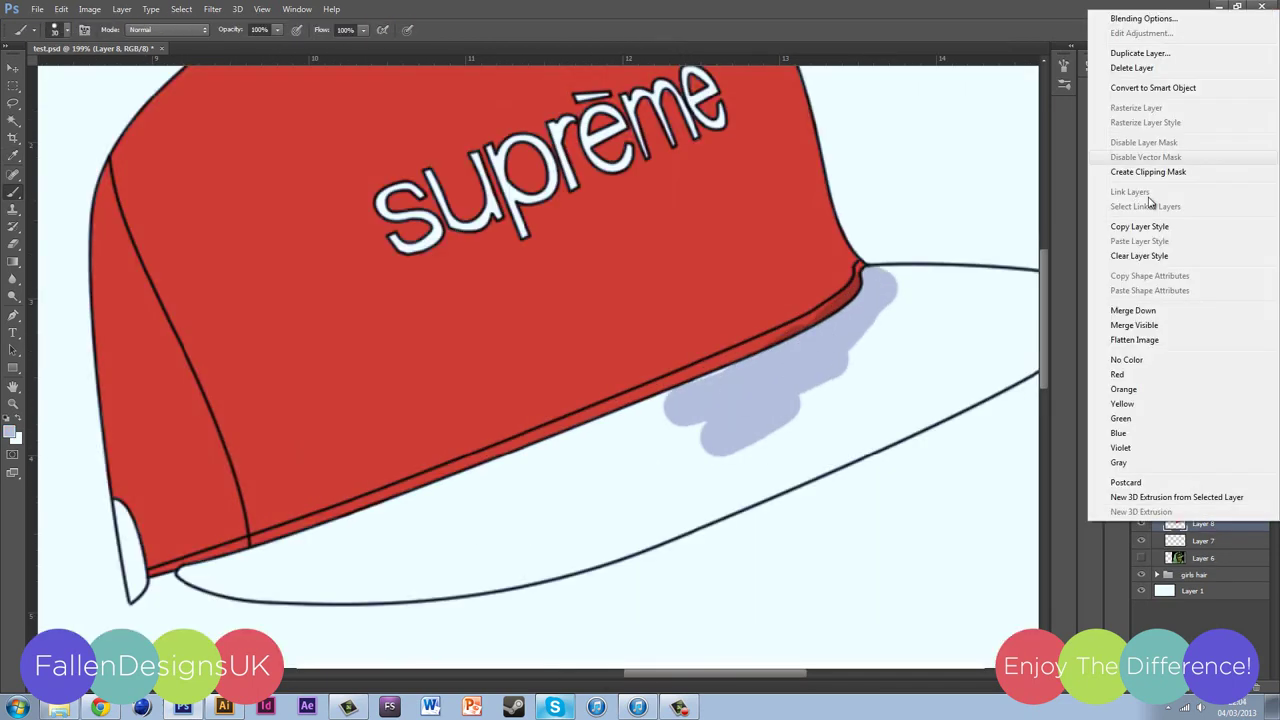
mouse_move(690, 410)
mouse_down()
mouse_move(202, 561)
mouse_move(690, 440)
mouse_up()
Step: Fill the rest of the brim with light blue on Layer 9 and erase the paint that spills over its outline
scroll(600, 420, up, 3)
mouse_move(210, 490)
mouse_down()
mouse_move(429, 505)
mouse_move(940, 440)
mouse_up()
drag(600, 200, 846, 326)
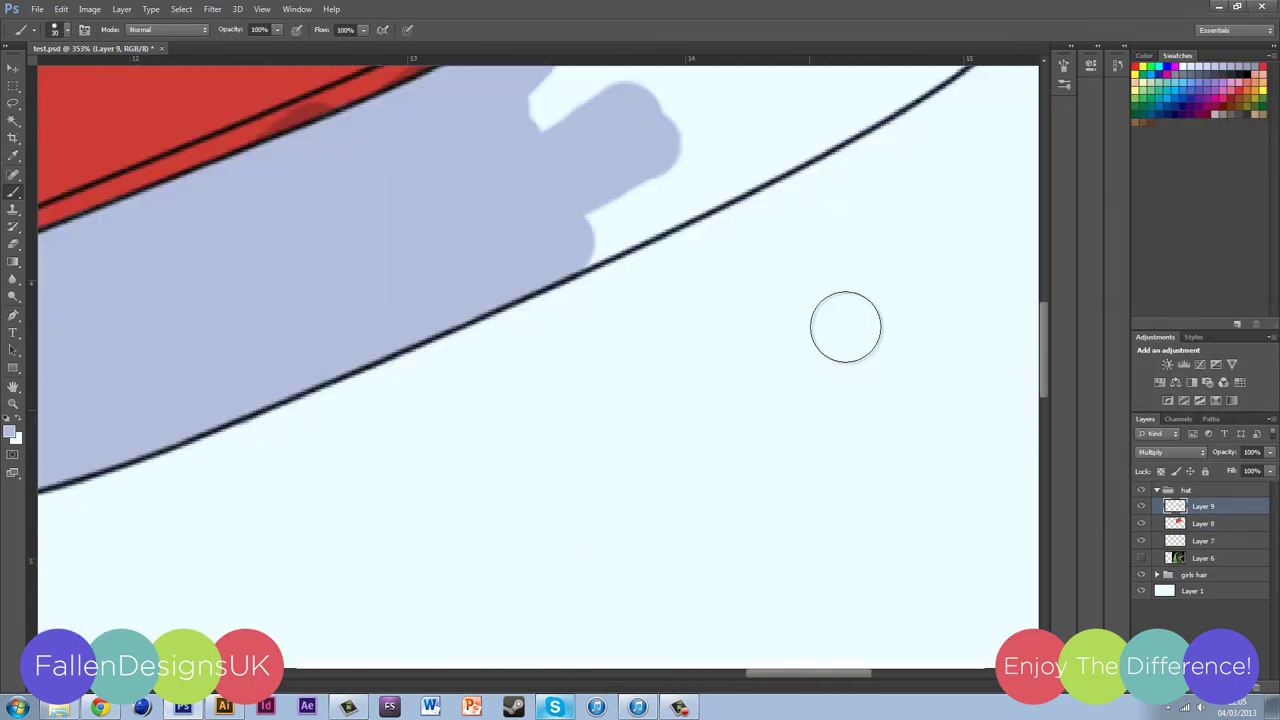
mouse_move(620, 240)
mouse_down()
mouse_move(846, 303)
mouse_move(560, 340)
mouse_up()
key(e)
scroll(634, 377, down, 5)
scroll(634, 377, up, 3)
click(680, 707)
click(838, 648)
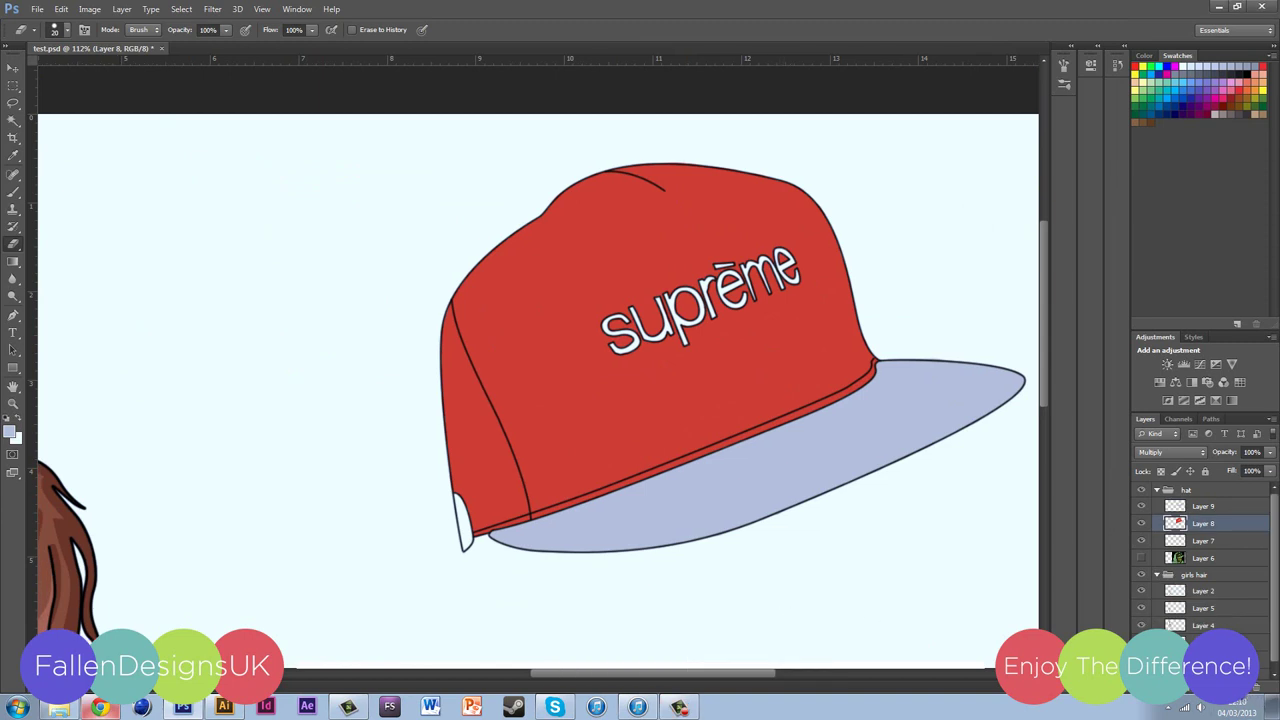
Step: Add a layer directly above Layer 8 for the crown's shadows and set its blend mode to Multiply
click(1240, 687)
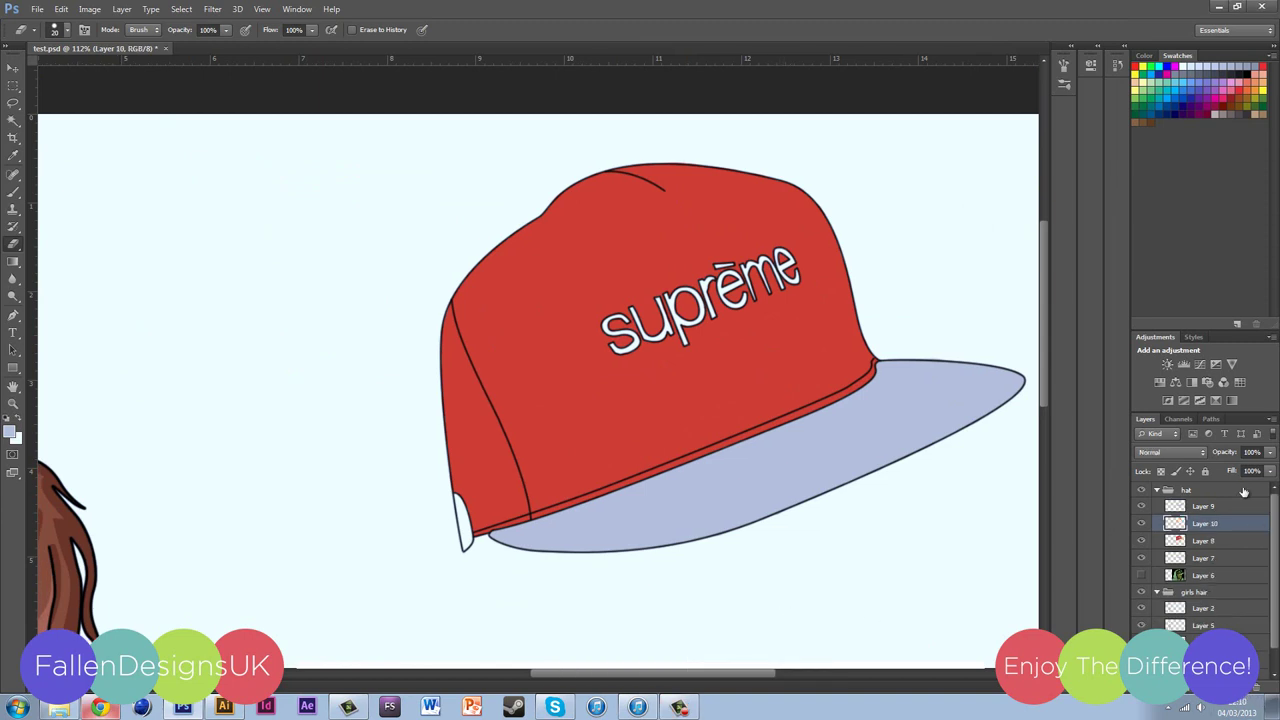
click(1178, 452)
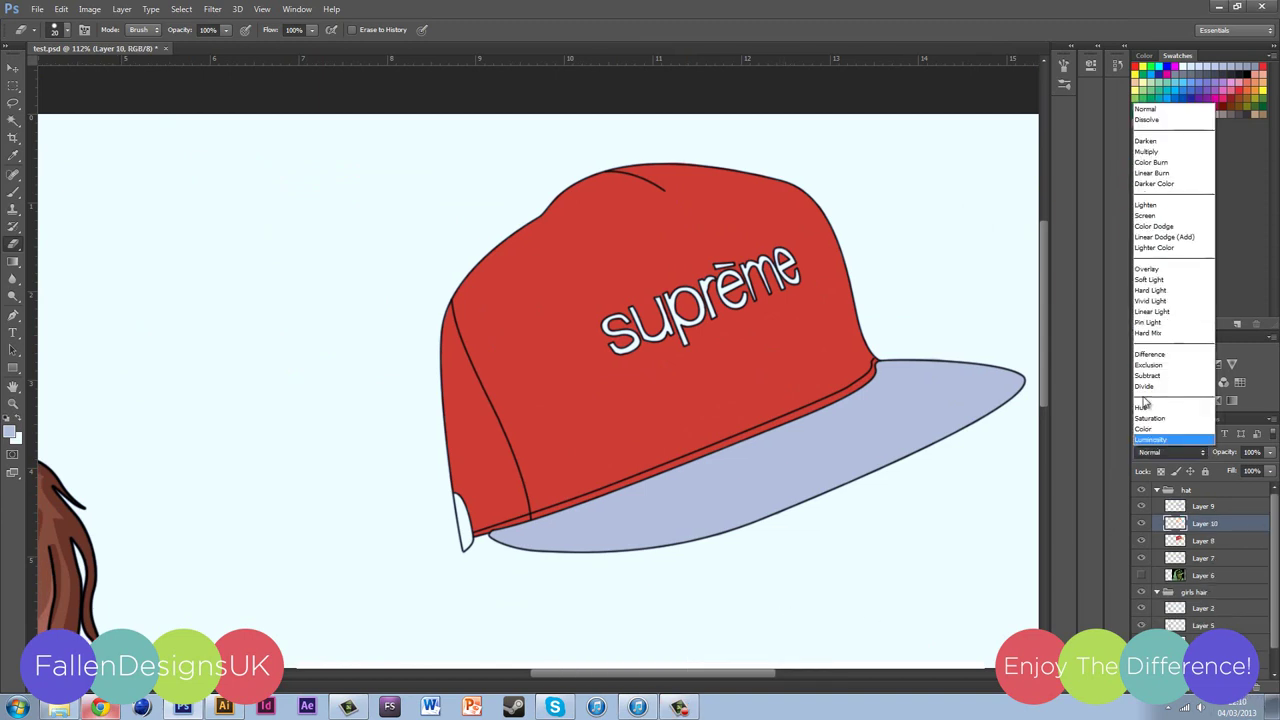
click(1158, 151)
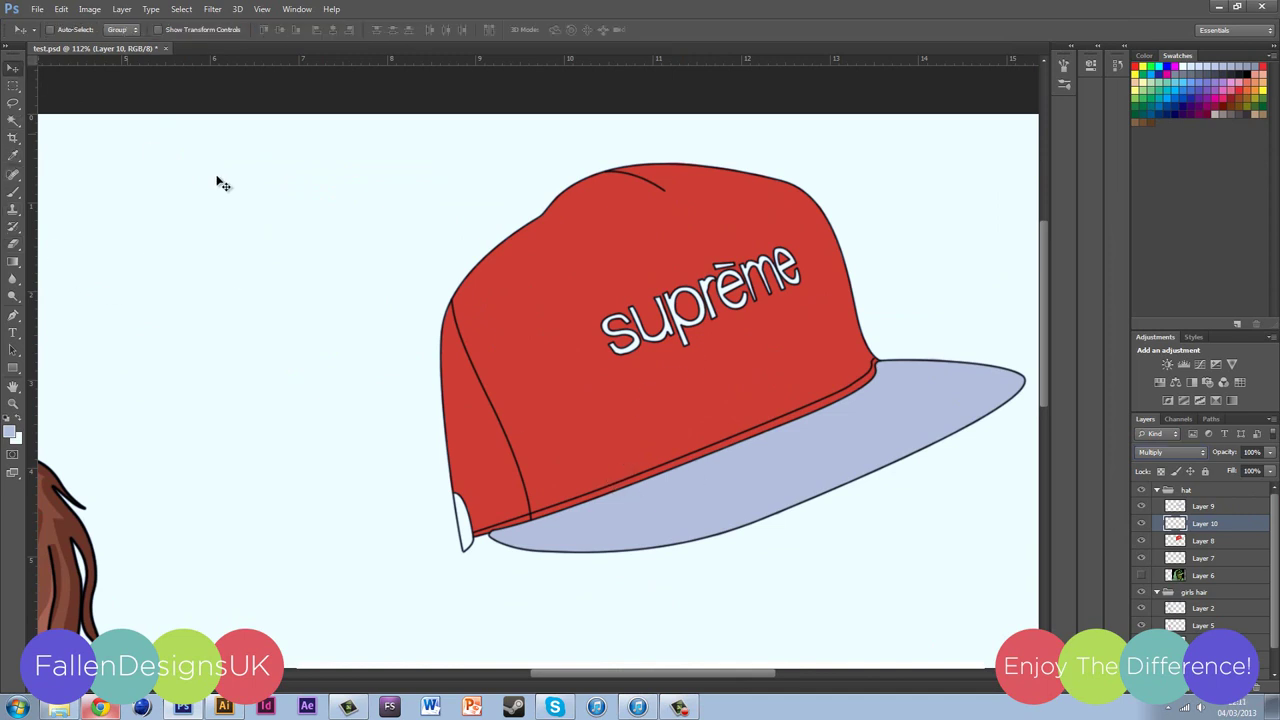
Step: Trace a closed Pen path for a shadow from the band past the lettering to the crown's top seam and around its right side
key(p)
scroll(778, 428, up, 2)
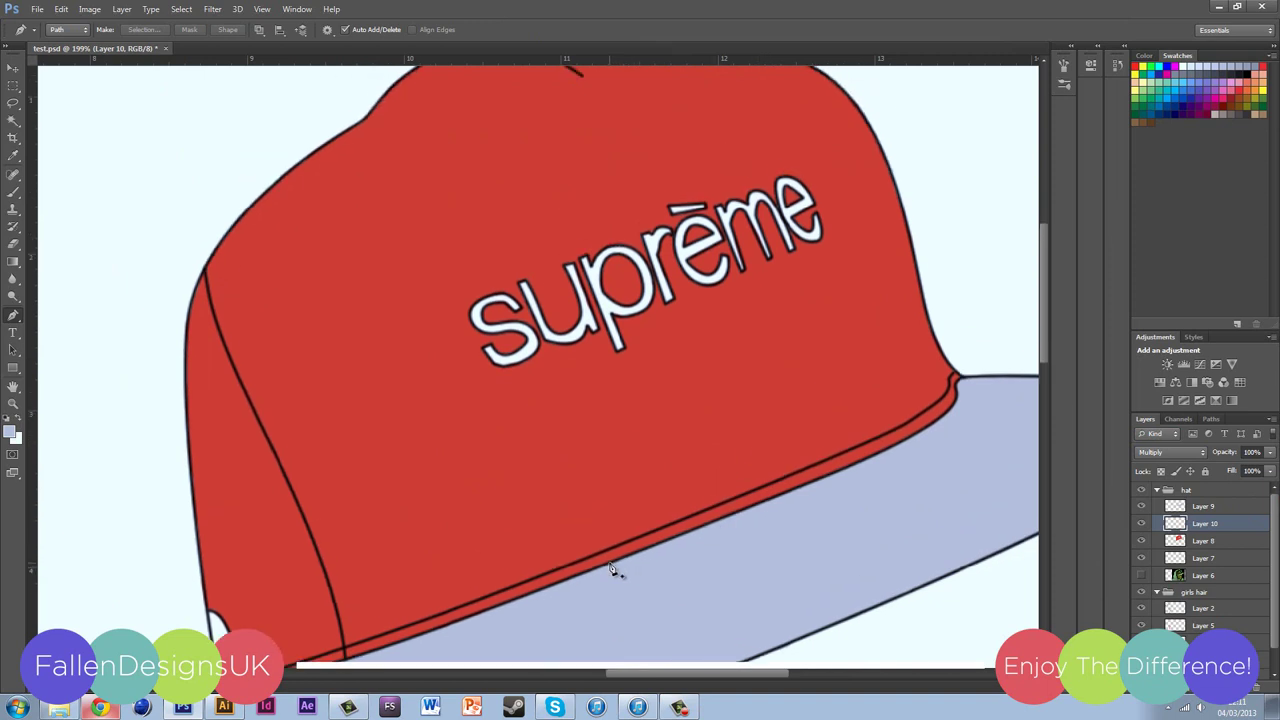
click(611, 567)
scroll(893, 441, up, 2)
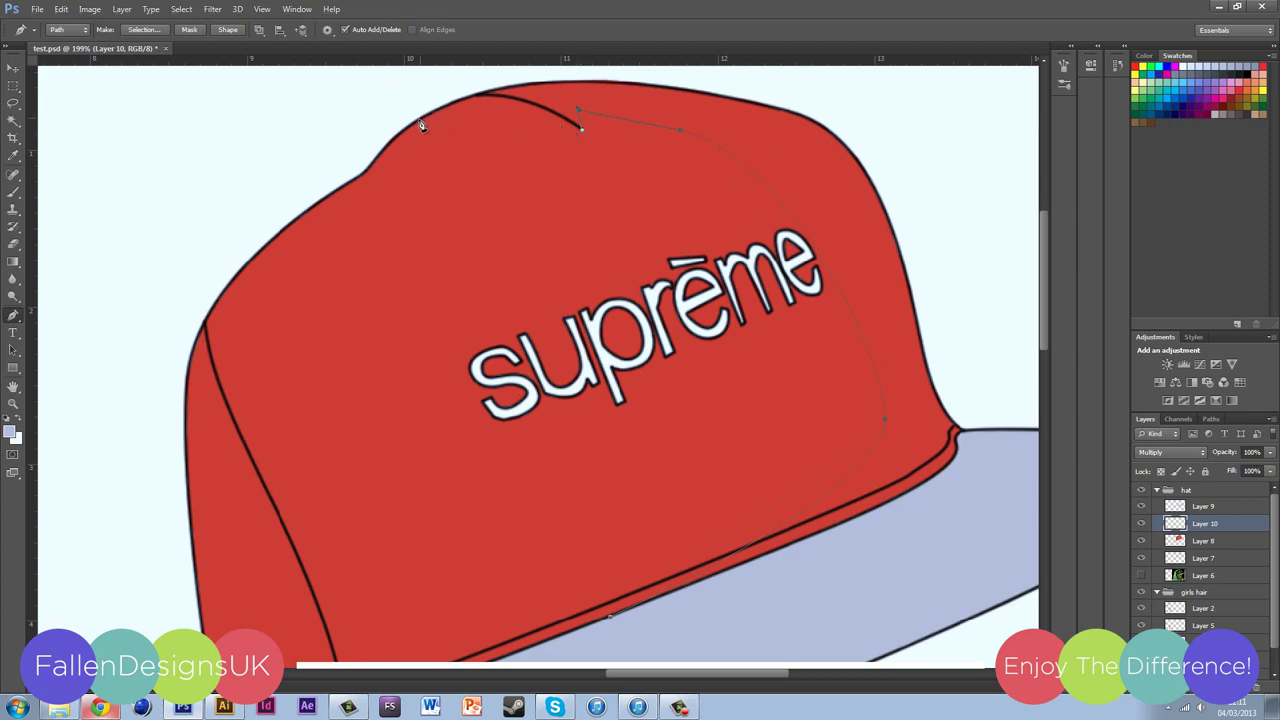
click(477, 92)
scroll(700, 350, down, 2)
click(1000, 401)
click(593, 560)
click(609, 522)
Step: Fill the shadow path with red, delete the part outside Layer 8's red area and set Layer 10's opacity to 70%
right_click(608, 529)
right_click(874, 189)
click(908, 260)
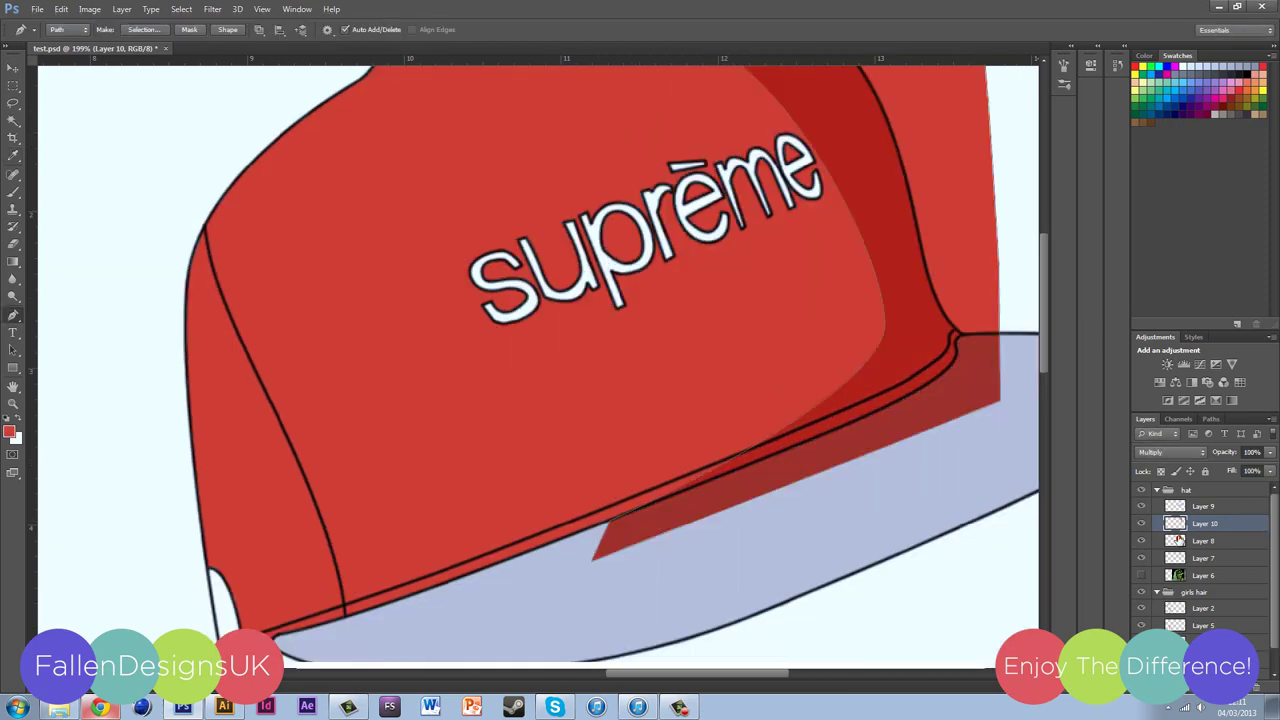
ctrl+click(1179, 541)
click(217, 69)
key(Delete)
Step: Trace a closed Pen path for a highlight around the crown's left side and fill it with light red on a new layer
click(9, 431)
click(738, 91)
click(957, 71)
click(649, 458)
drag(411, 408, 389, 285)
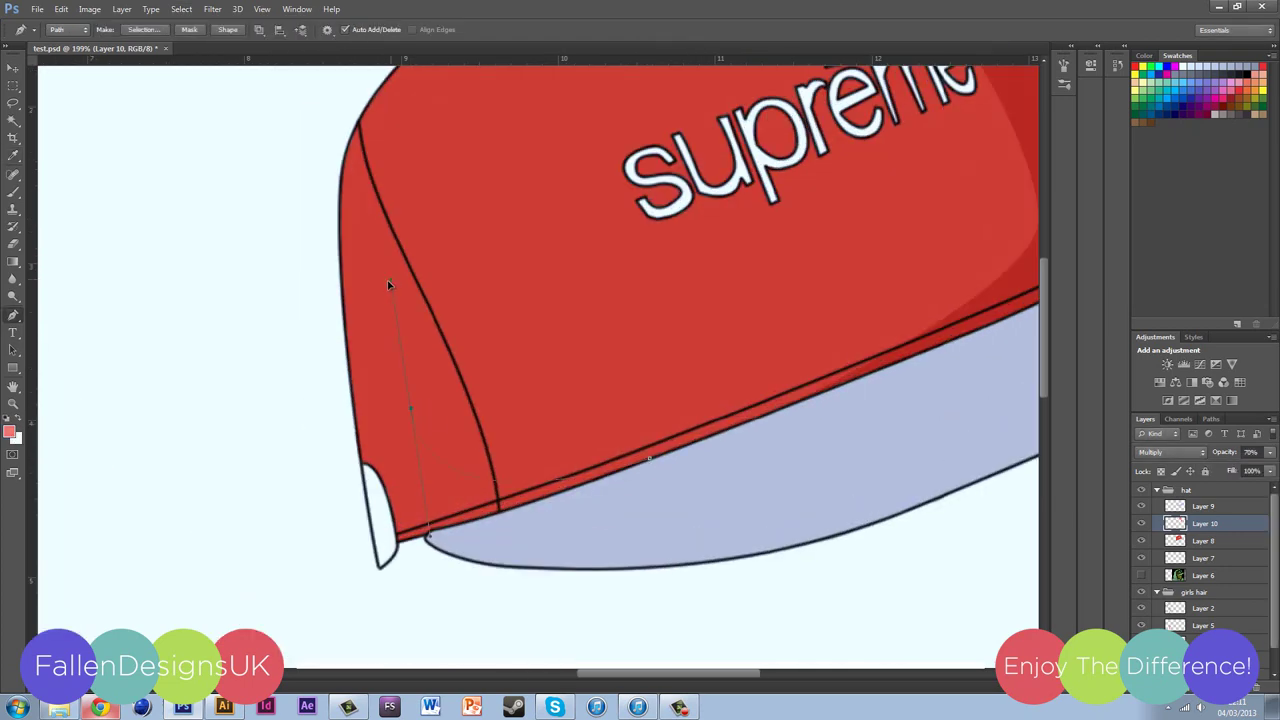
scroll(450, 300, up, 5)
drag(520, 449, 634, 391)
scroll(400, 350, down, 5)
click(217, 378)
click(255, 536)
click(335, 601)
click(649, 497)
key(ctrl+z)
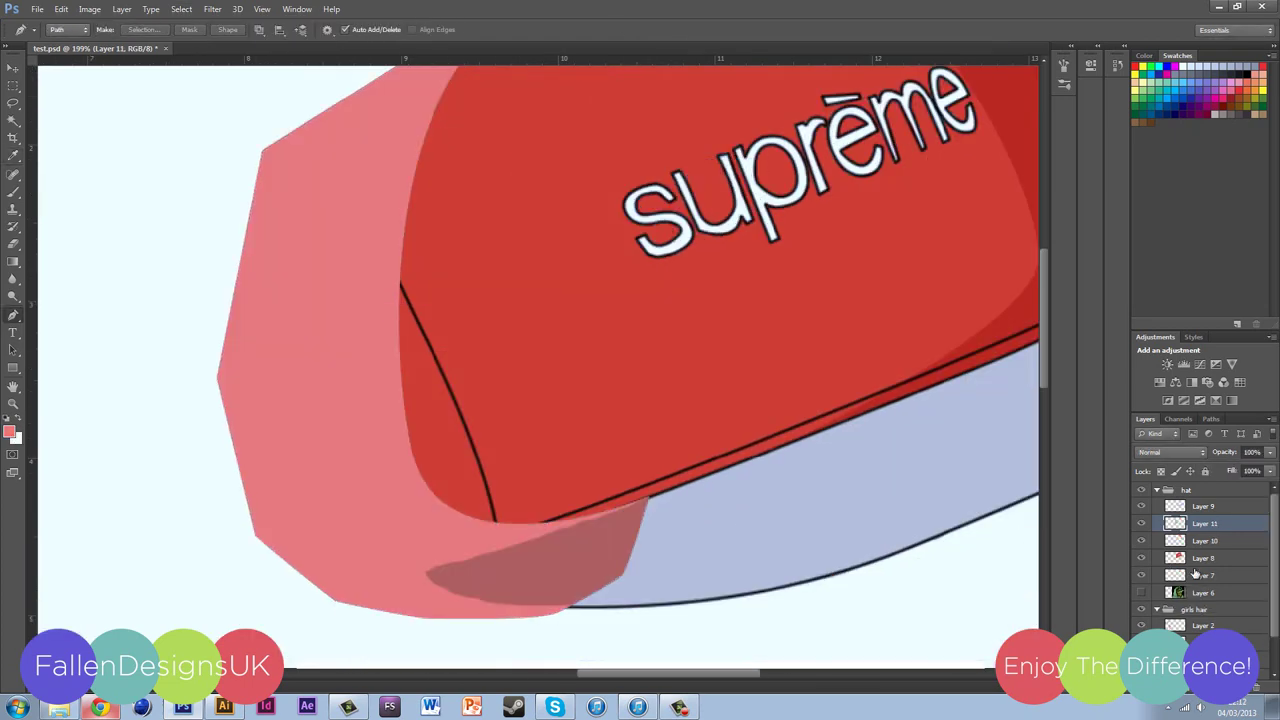
Step: Move Layer 7's outlines to the top of the hat group and delete the highlight outside Layer 8's red area
drag(1195, 574, 1197, 499)
ctrl+click(1179, 575)
click(1205, 541)
key(Delete)
Step: Lower the opacity of the crown's highlight on Layer 11
click(1270, 452)
scroll(600, 350, down, 5)
scroll(829, 517, up, 5)
Step: Trace a closed Pen path for a shadow over the brim's right end and fill it with light blue on Layer 12 in Multiply mode
click(9, 431)
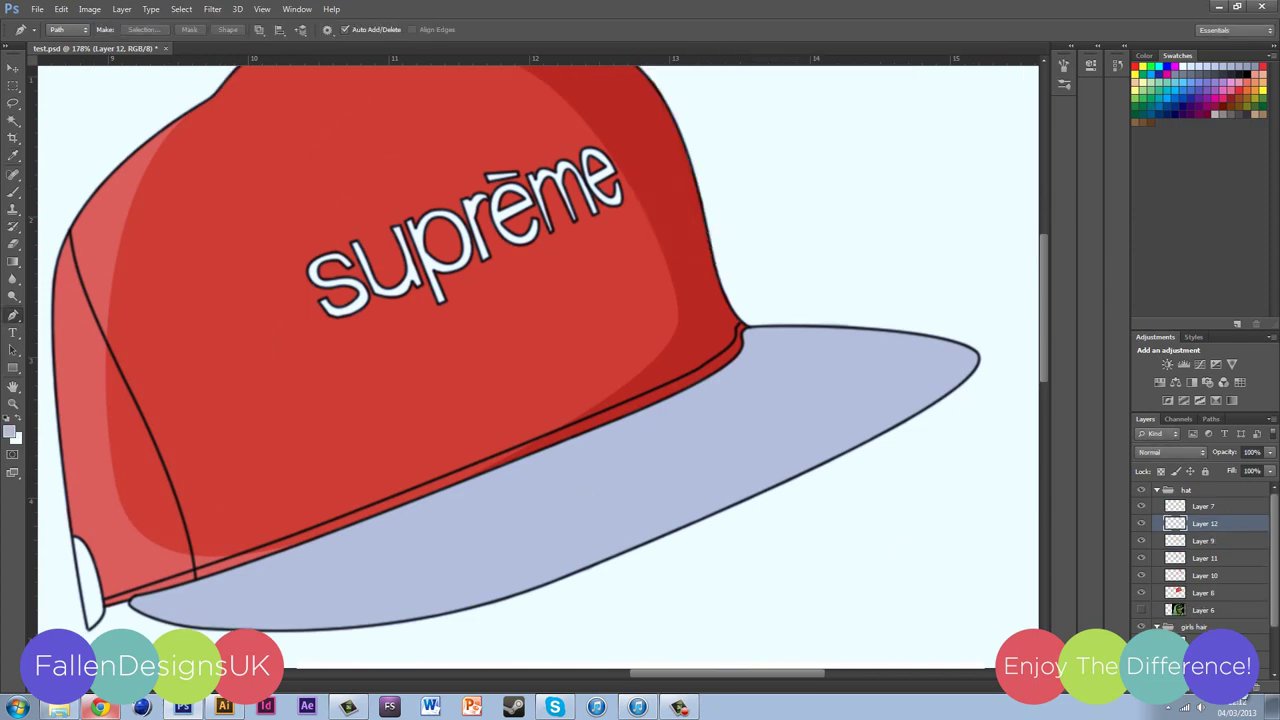
click(607, 560)
drag(686, 379, 540, 369)
click(890, 220)
click(1001, 323)
click(1015, 406)
click(965, 509)
click(754, 587)
click(607, 561)
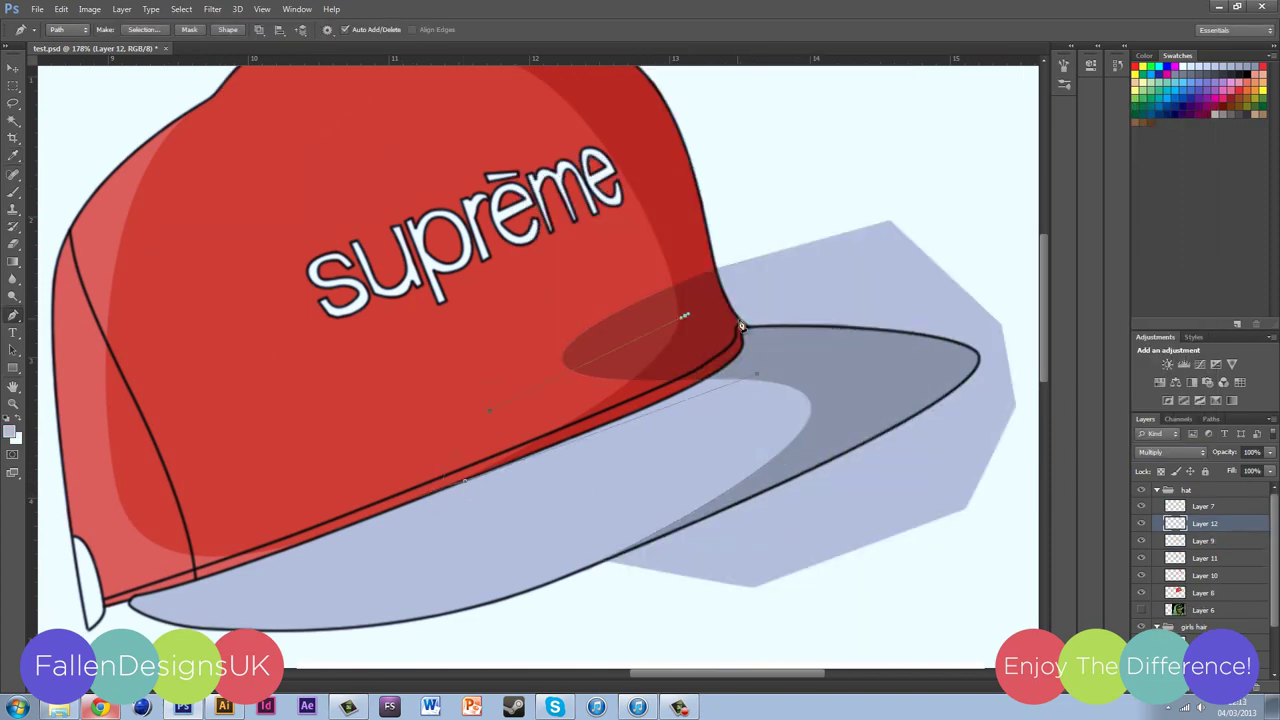
Step: Remove the parts of the brim's shadow that spill over the crown and outside Layer 9's light blue area
click(742, 326)
click(465, 481)
ctrl+click(1176, 541)
key(Delete)
scroll(760, 563, down, 3)
Step: Trace a closed Pen path for a highlight along the brim's lower left end and fill it with a lighter blue on a new layer
click(9, 431)
click(557, 451)
drag(427, 400, 607, 312)
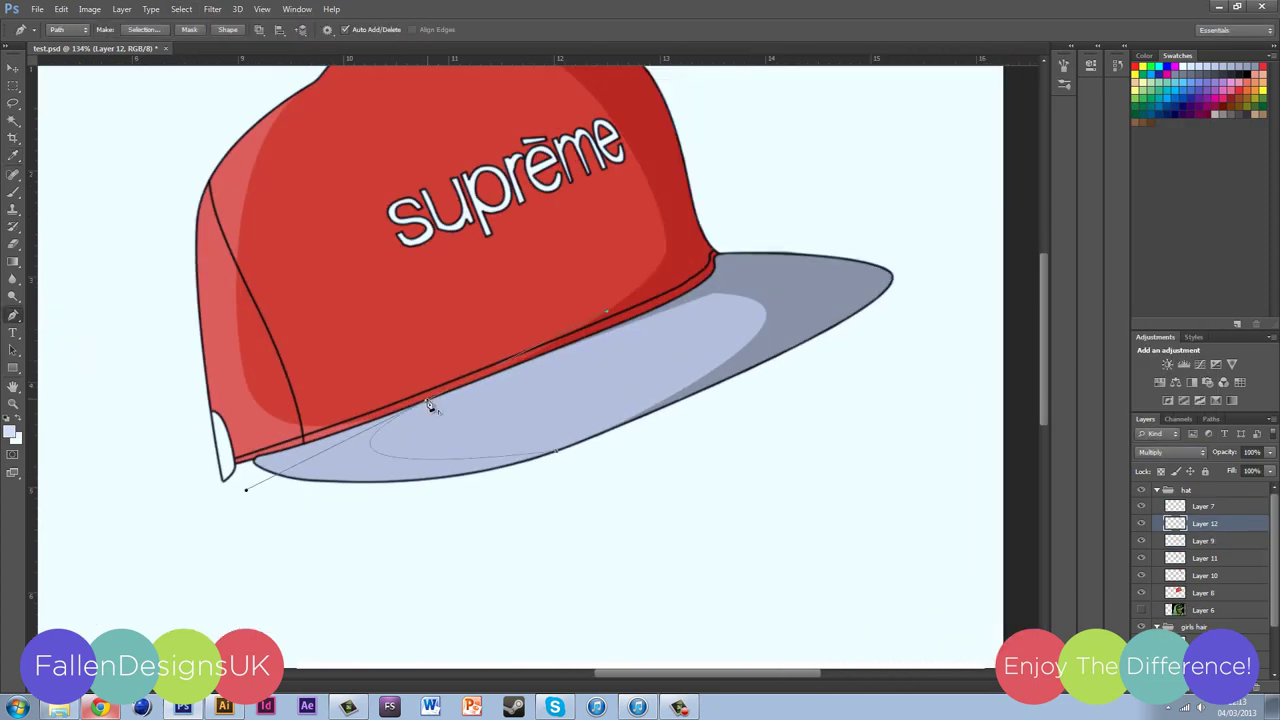
click(228, 517)
click(387, 540)
click(555, 510)
click(557, 451)
Step: Delete the highlight outside Layer 9's brim area and set Layer 12's opacity to 60%
ctrl+click(1176, 558)
key(Delete)
click(1205, 541)
scroll(482, 240, down, 5)
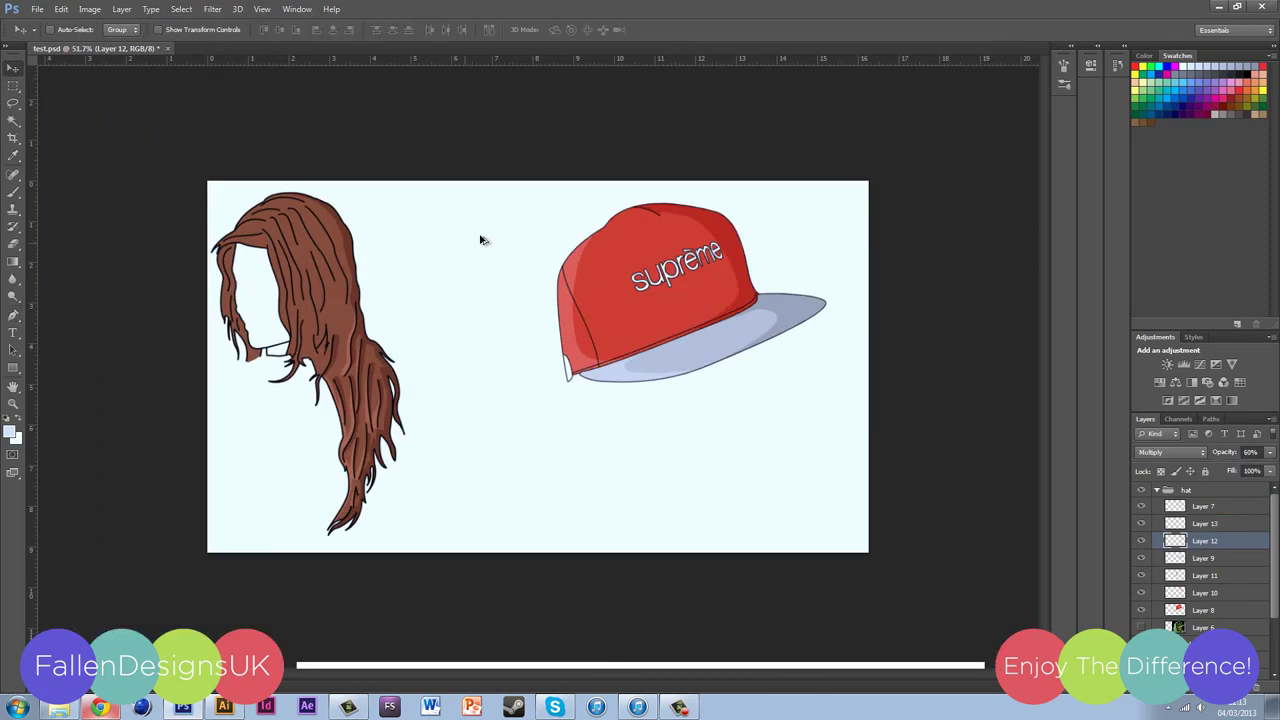
scroll(681, 240, up, 5)
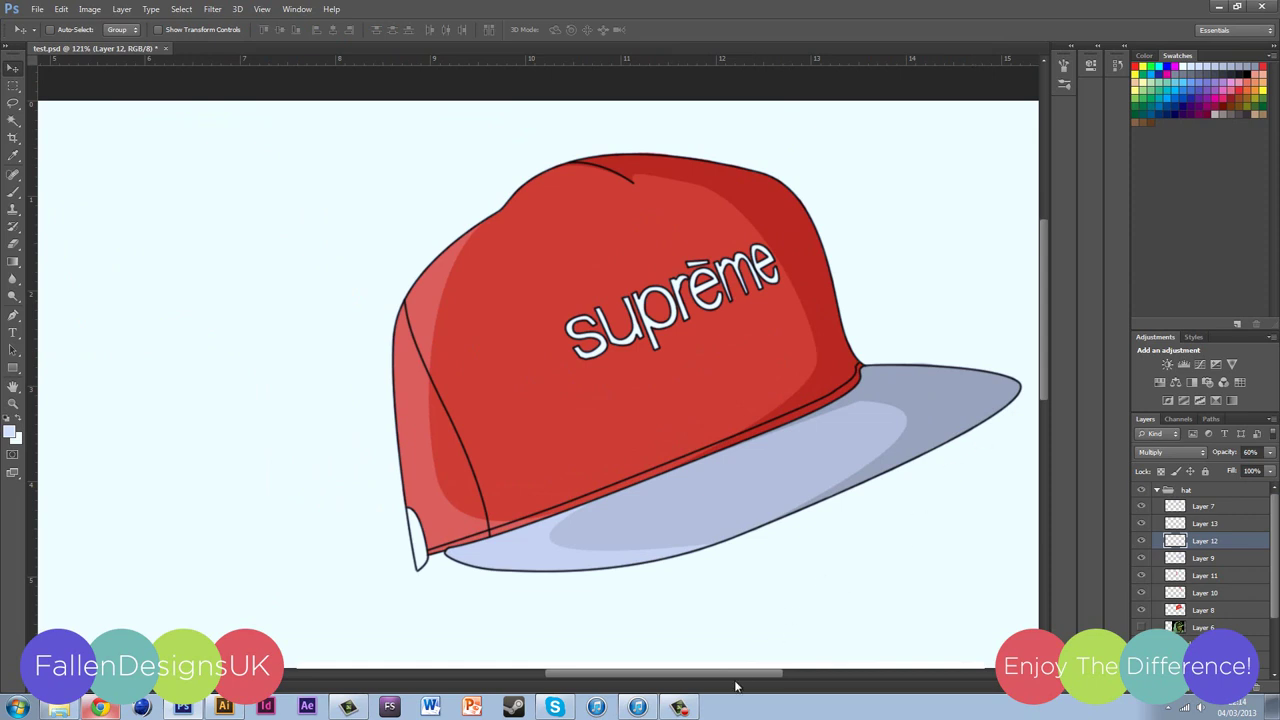
mouse_move(740, 680)
mouse_down()
mouse_move(803, 685)
mouse_move(753, 686)
mouse_up()
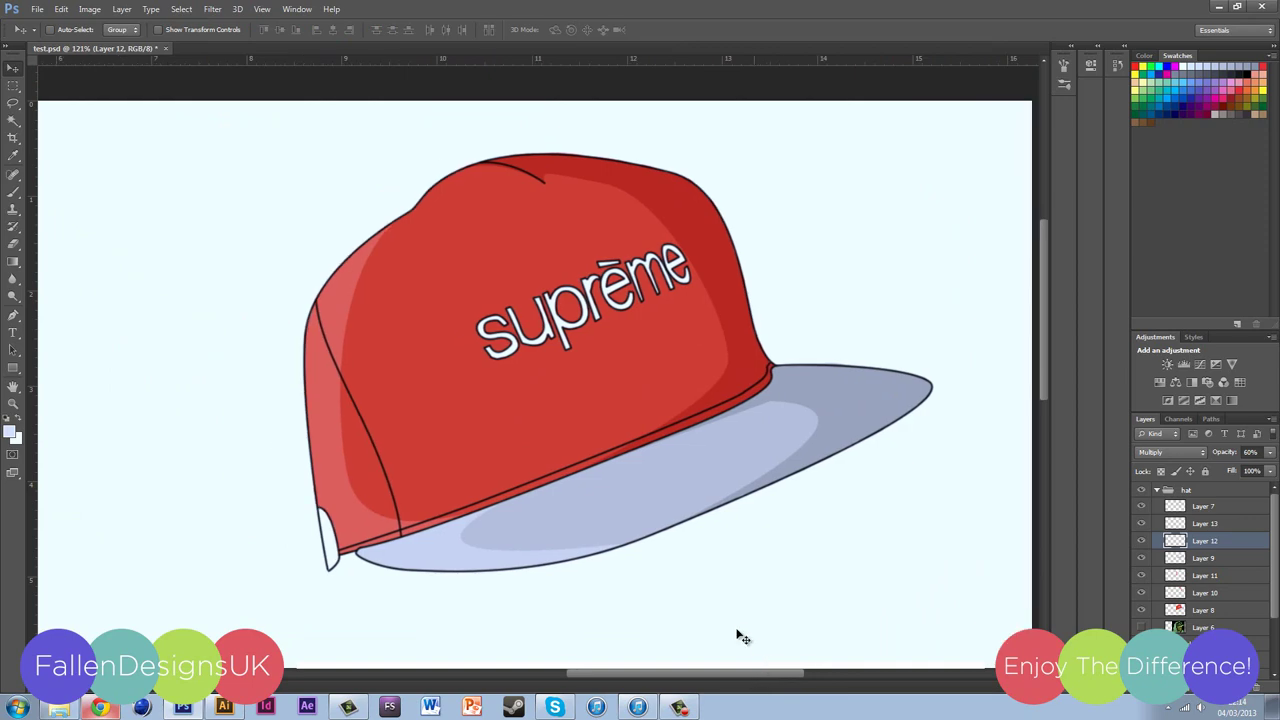
key(ctrl+0)
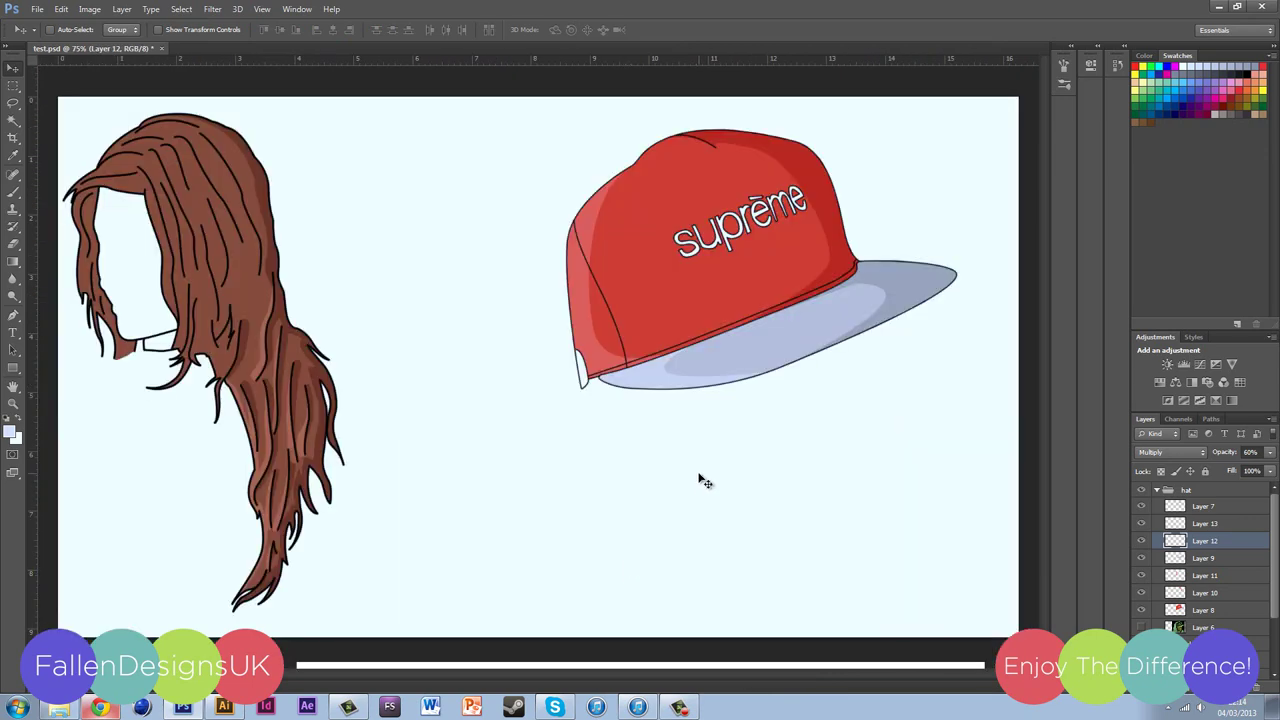